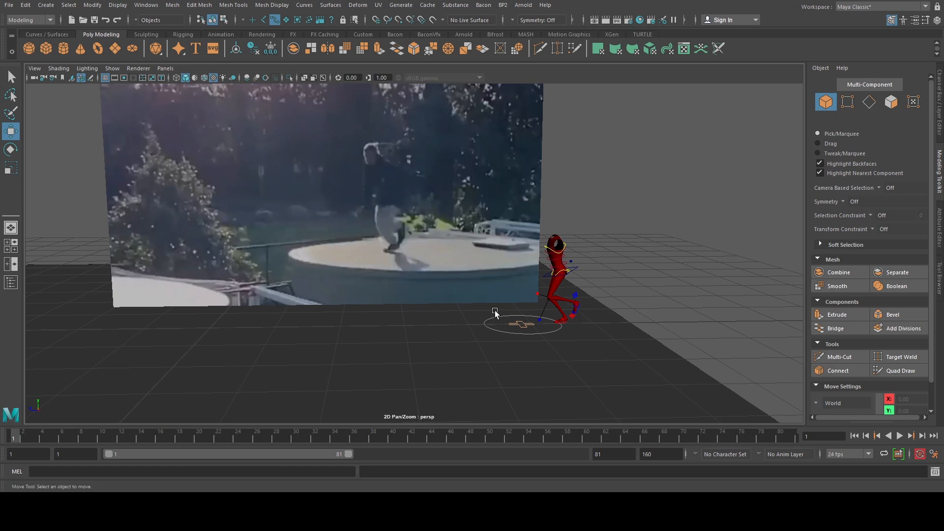
Step: Play through the animation to compare the rig's running motion with the reference footage across the timeline
alt+drag(495, 311, 492, 299)
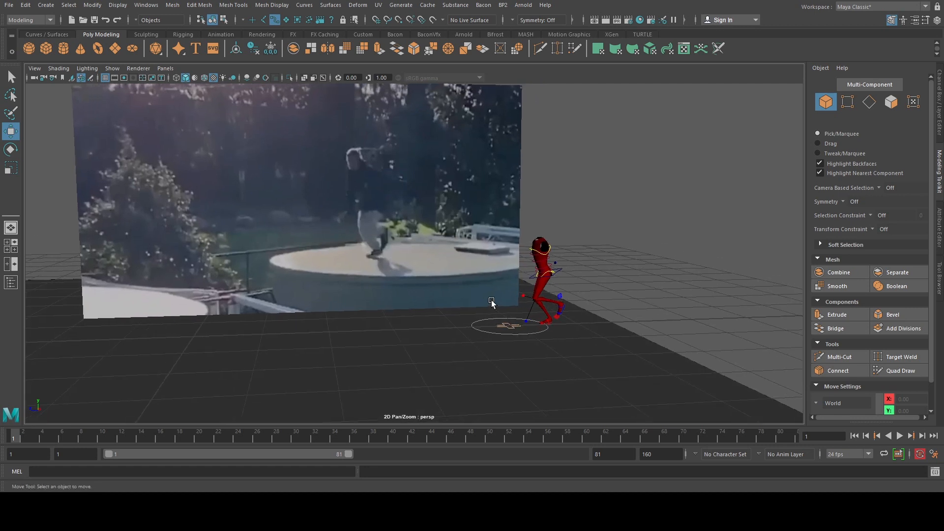
alt+right_drag(492, 299, 506, 296)
drag(25, 435, 394, 483)
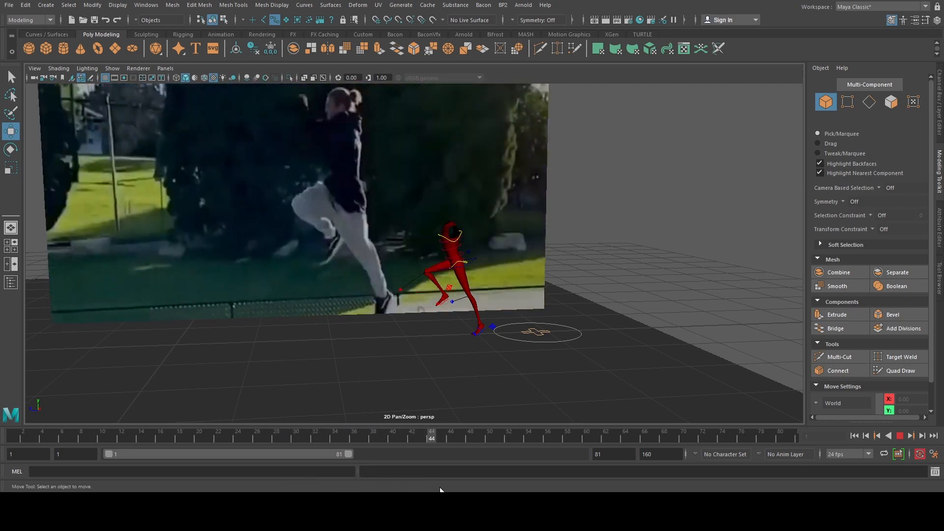
drag(557, 493, 1, 449)
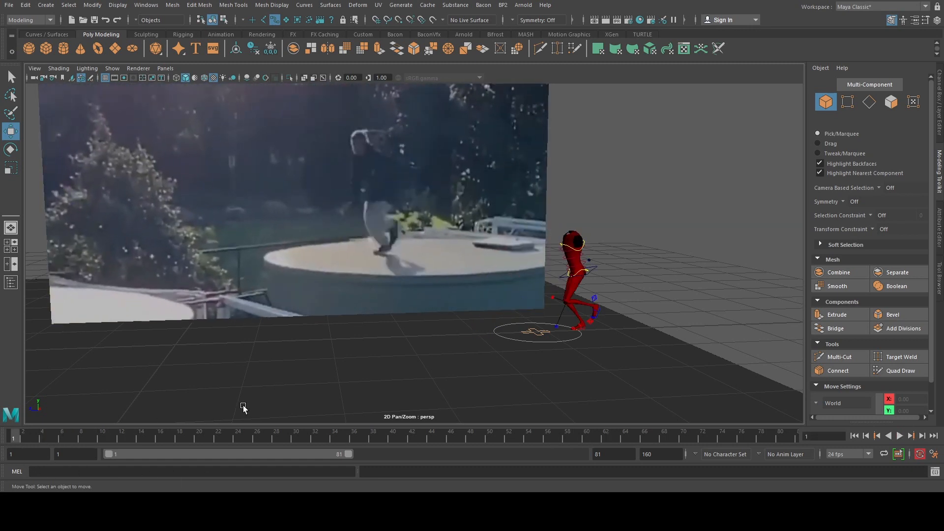
Step: Check the COG control's keys up to frame 11 and examine the reference footage to find the jump and landing frames
click(592, 275)
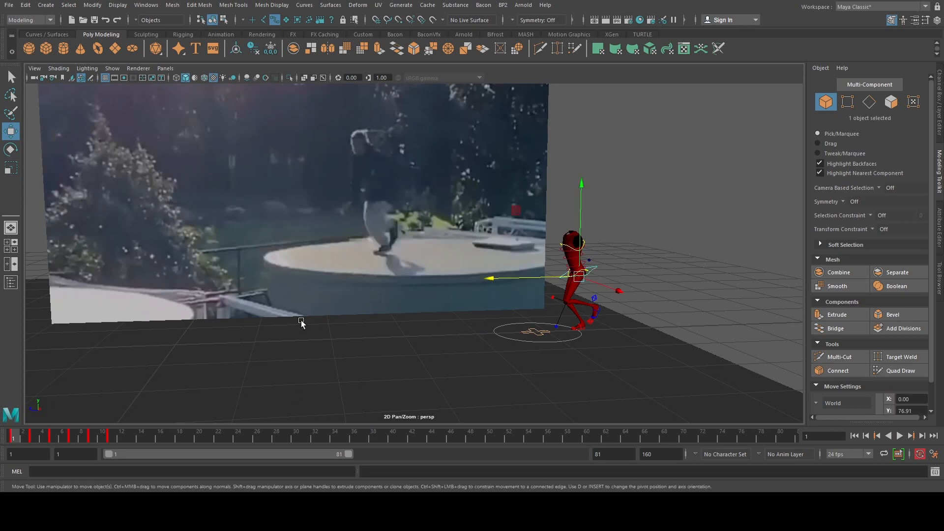
scroll(377, 308, down, 5)
alt+drag(377, 306, 379, 309)
scroll(382, 309, up, 5)
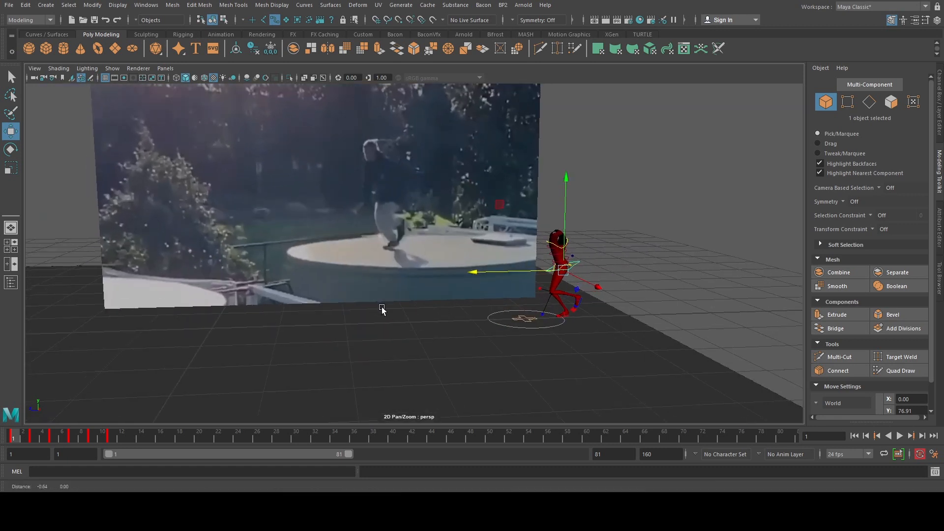
alt+middle_drag(383, 310, 433, 312)
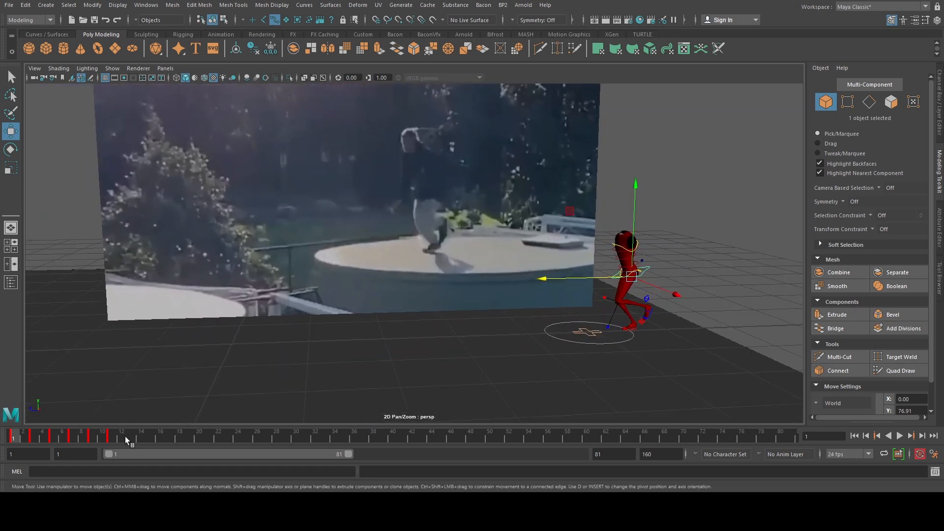
drag(113, 438, 26, 400)
alt+middle_drag(427, 371, 410, 359)
key(alt+v)
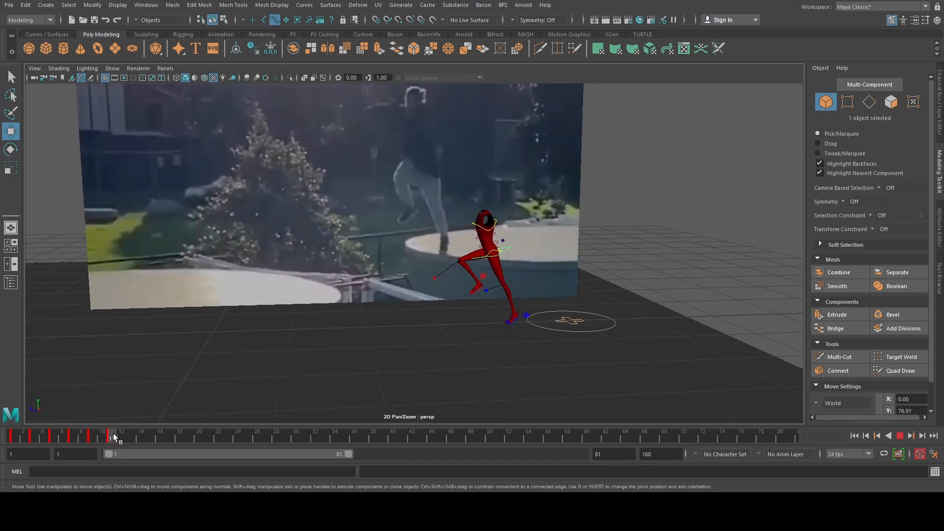
click(170, 437)
key(alt+v)
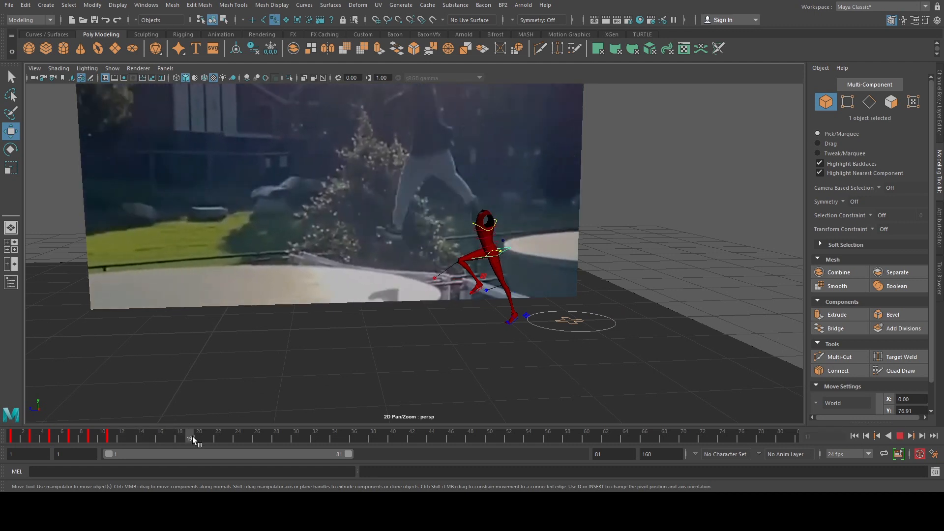
Step: Key all rig controls at frame 23 and move the COG and both foot controls forward, bringing the COG's Translate Z to about 268
click(231, 439)
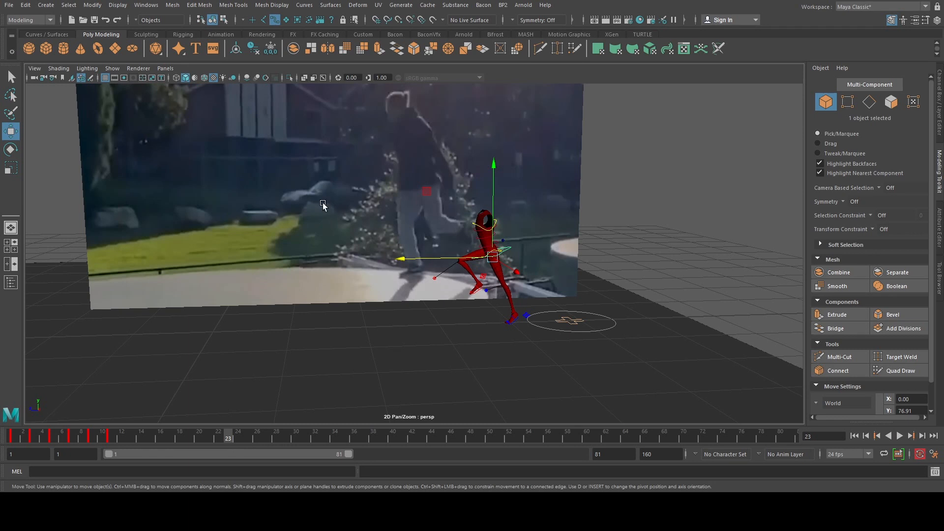
drag(295, 174, 565, 364)
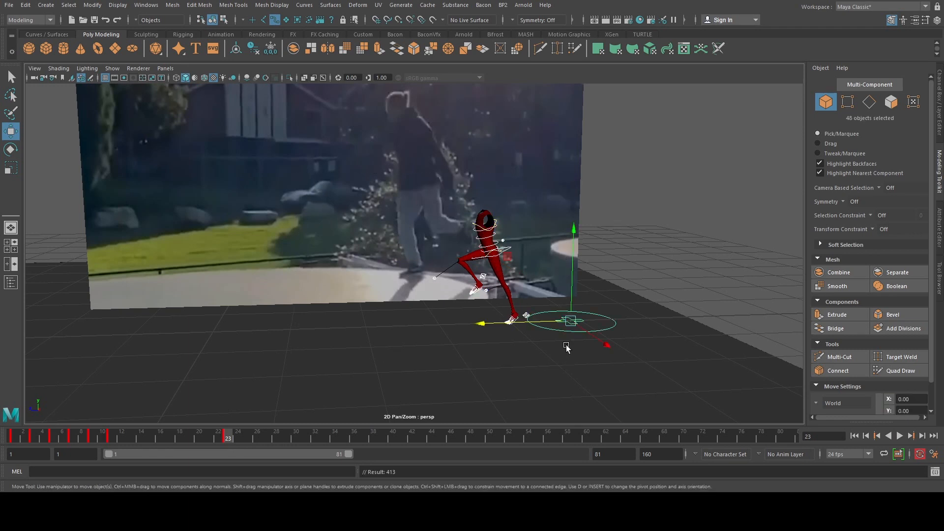
scroll(603, 359, up, 3)
click(555, 257)
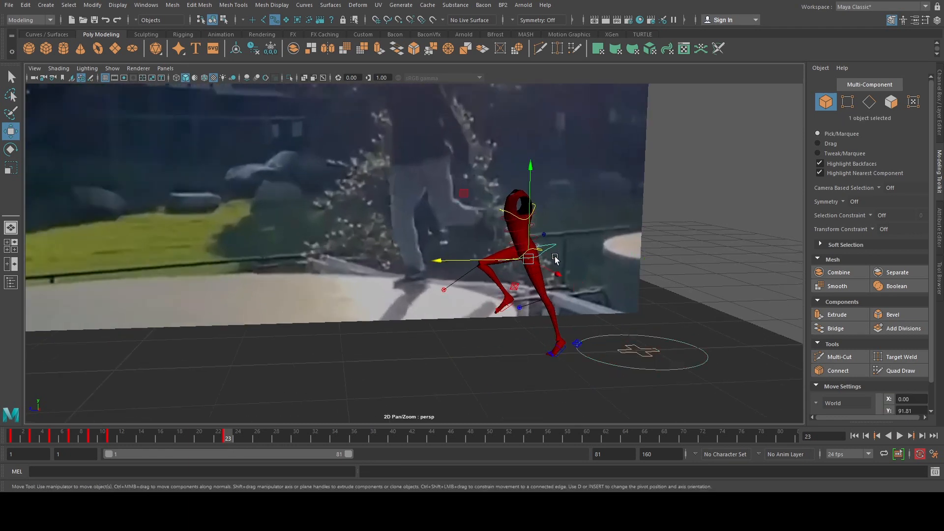
shift+click(513, 287)
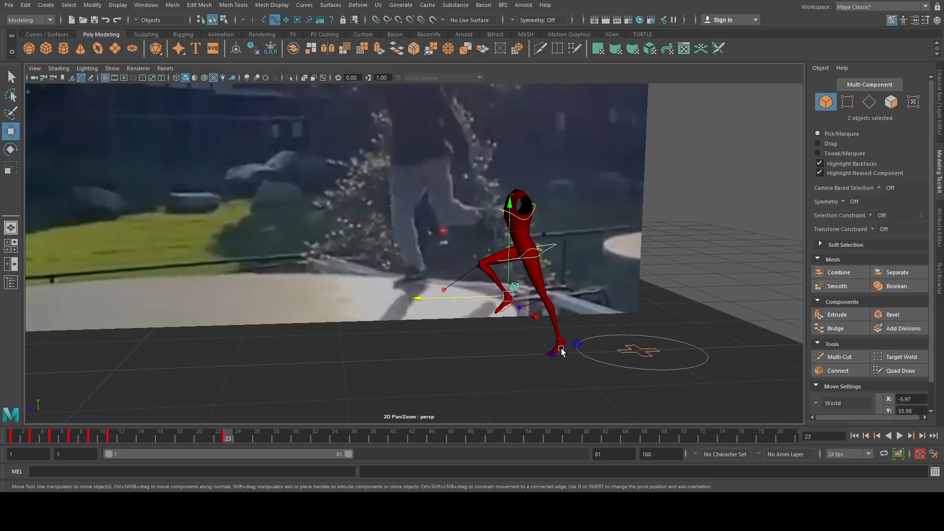
shift+click(576, 344)
scroll(564, 341, down, 1)
drag(483, 336, 335, 337)
click(689, 238)
Step: Plant the right foot flat at frame 23 by setting its IK control's Translate Y and Rotate X to 0
click(366, 298)
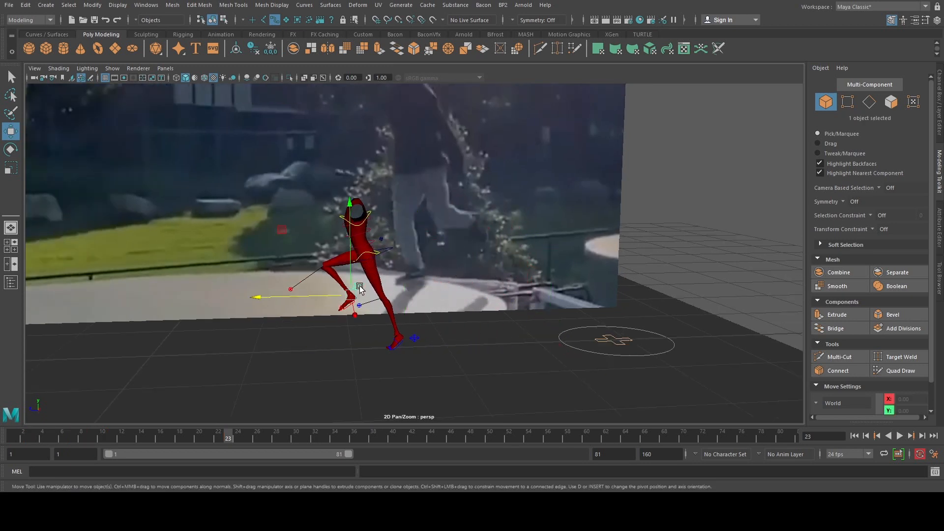
click(392, 252)
click(362, 291)
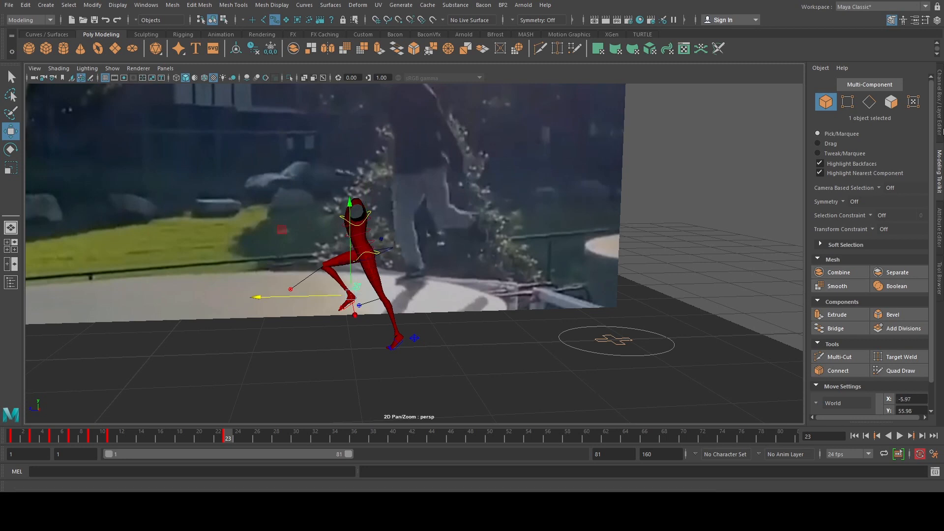
click(939, 129)
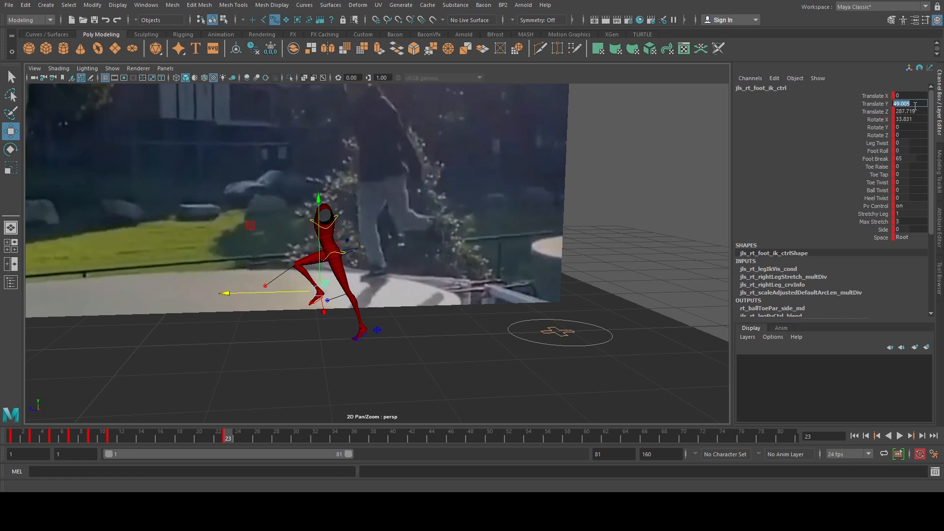
text(0)
key(Return)
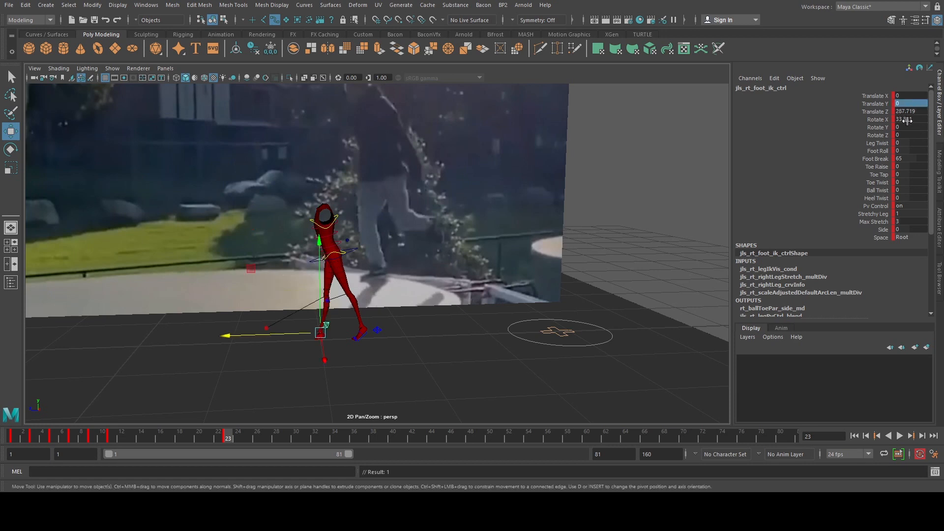
click(907, 120)
text(0)
key(Return)
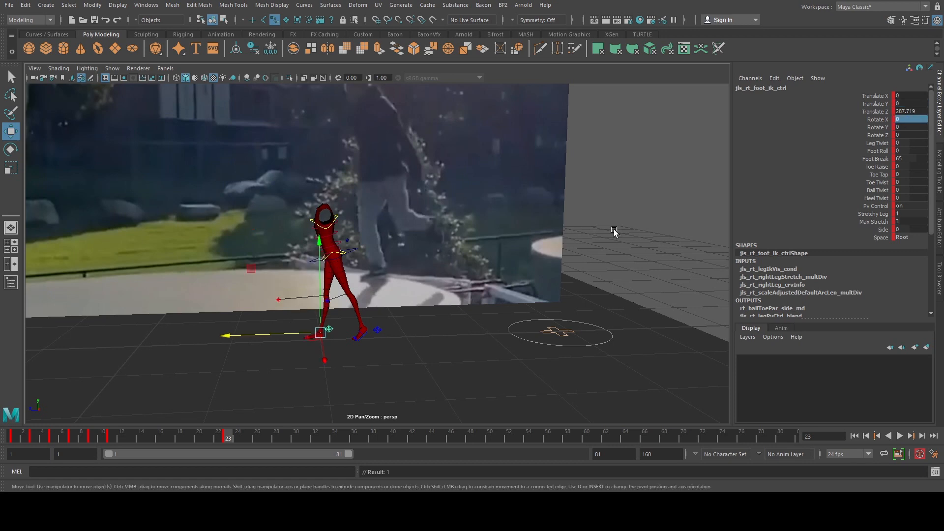
Step: Lower the COG control at frame 23 to a Translate Y of about -5.75 so the landing leg bends
click(267, 338)
click(353, 251)
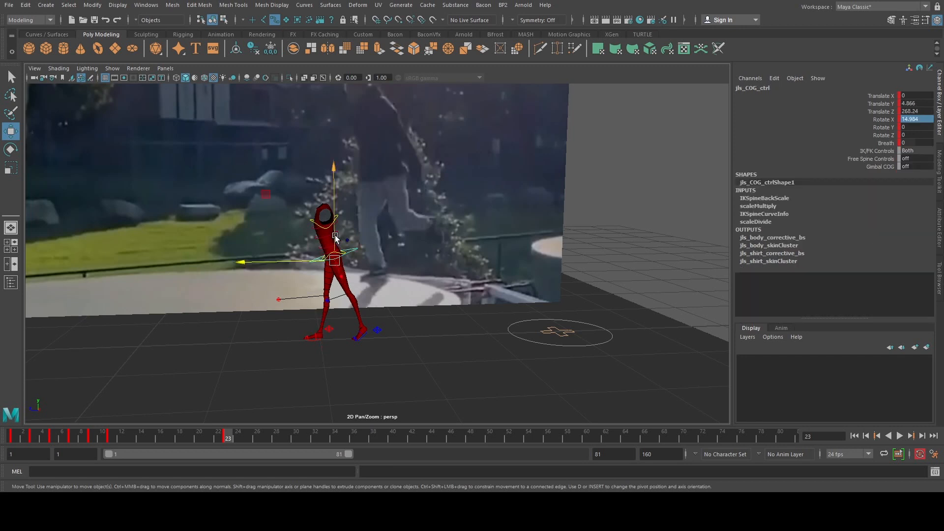
drag(335, 235, 339, 244)
click(378, 331)
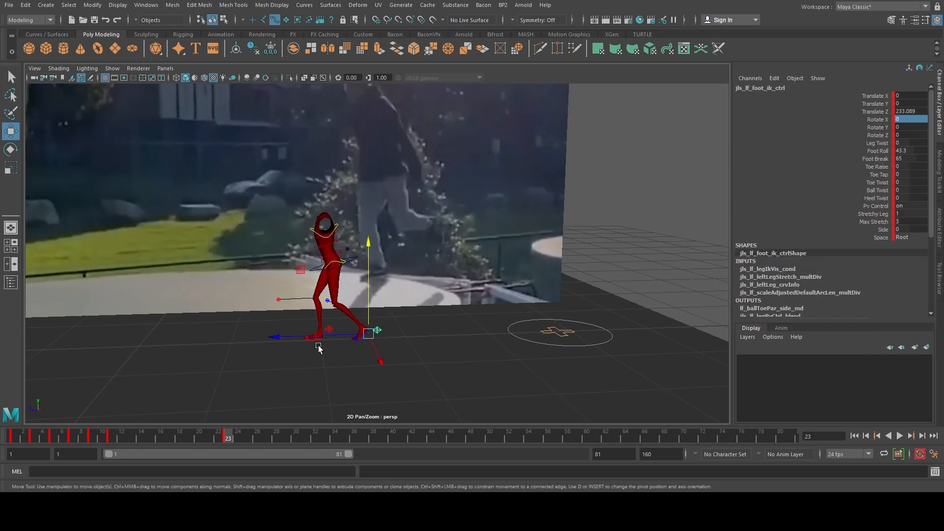
scroll(361, 286, up, 2)
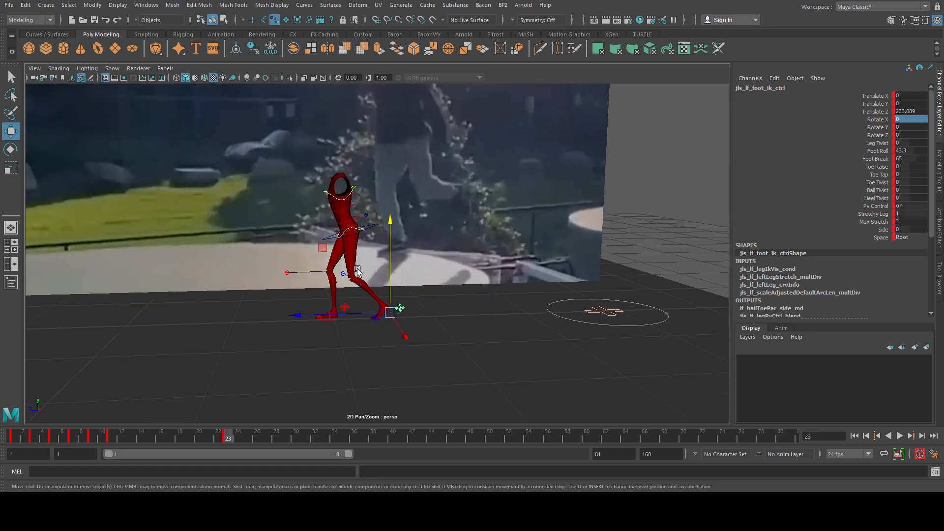
click(372, 228)
drag(351, 209, 350, 207)
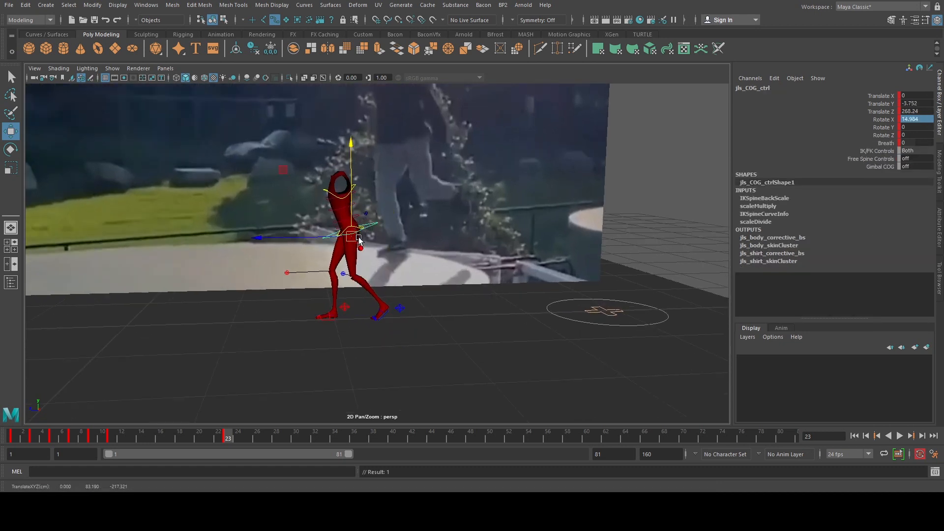
Step: Lift the left foot behind the body to about Translate Y 30 and Z 217, and set its Foot Roll to 0
click(400, 313)
drag(323, 247, 339, 217)
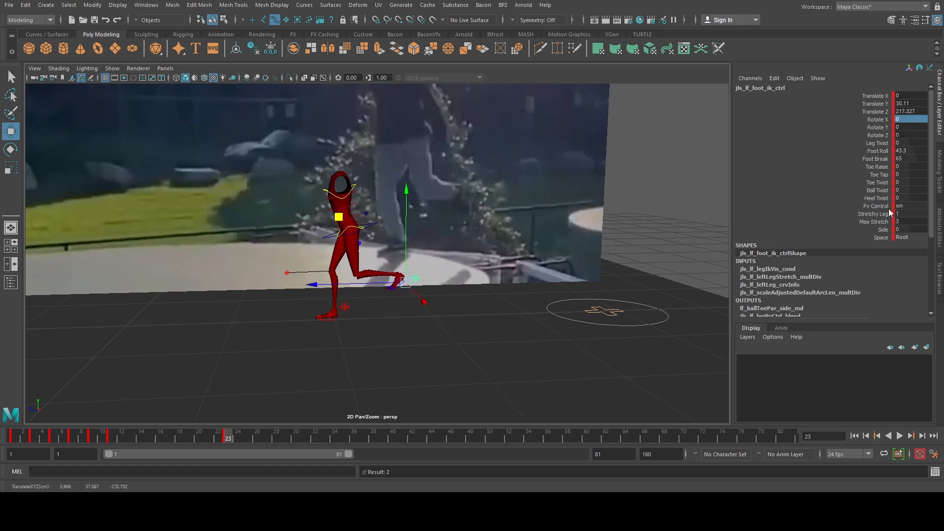
double_click(912, 151)
key(Return)
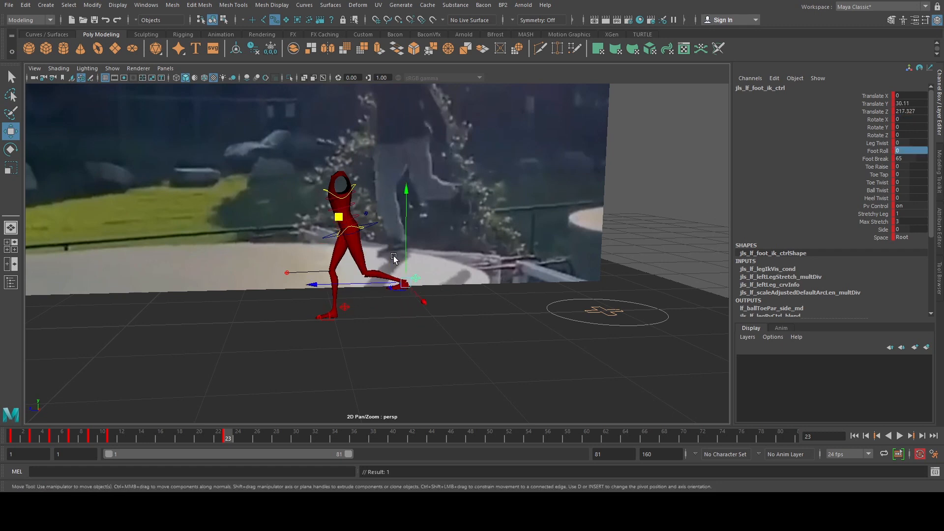
Step: Rotate the left foot to about 90 degrees on X and shift it to about Translate Y 32 and Z 229, keying the pose
key(e)
drag(347, 233, 323, 404)
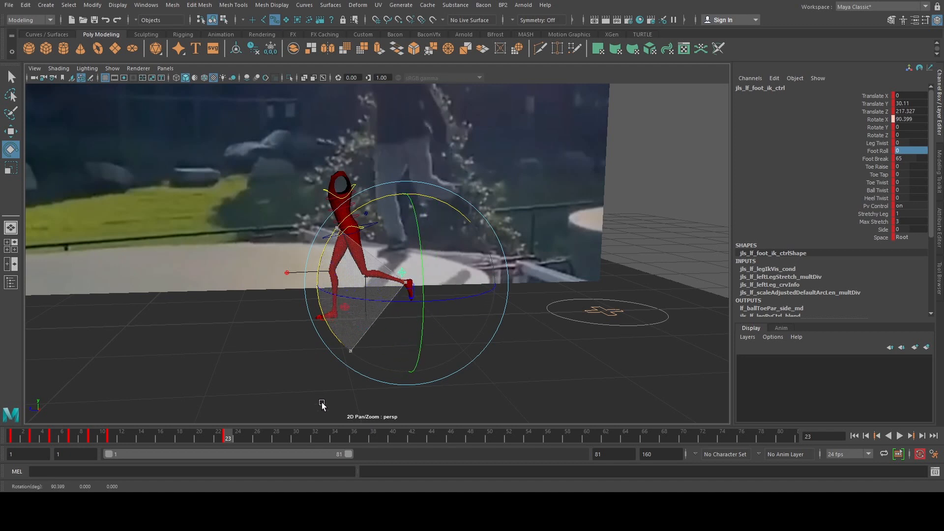
key(w)
drag(357, 284, 345, 284)
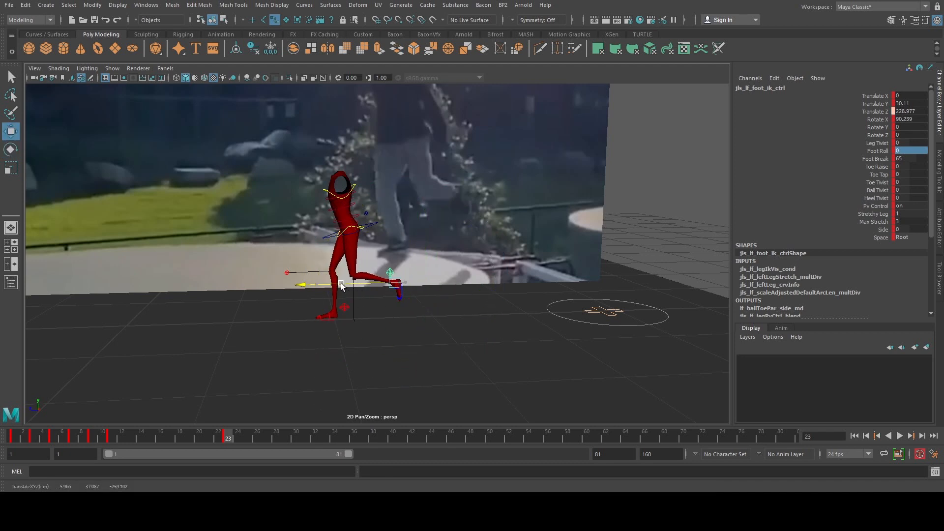
key(s)
drag(395, 244, 395, 240)
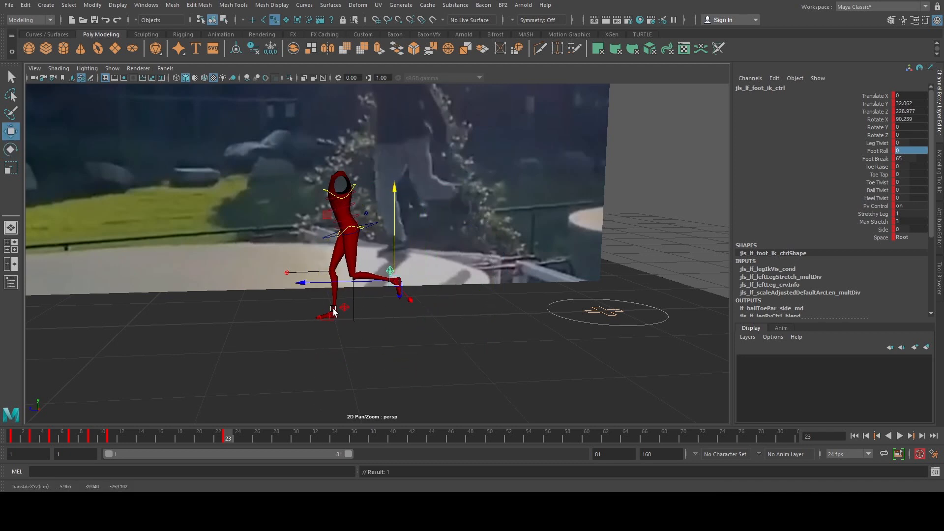
Step: At frame 17, raise the COG and both foot controls together for the jump, bringing the COG's Translate Y to about 45
click(340, 310)
scroll(340, 310, down, 3)
shift+click(387, 264)
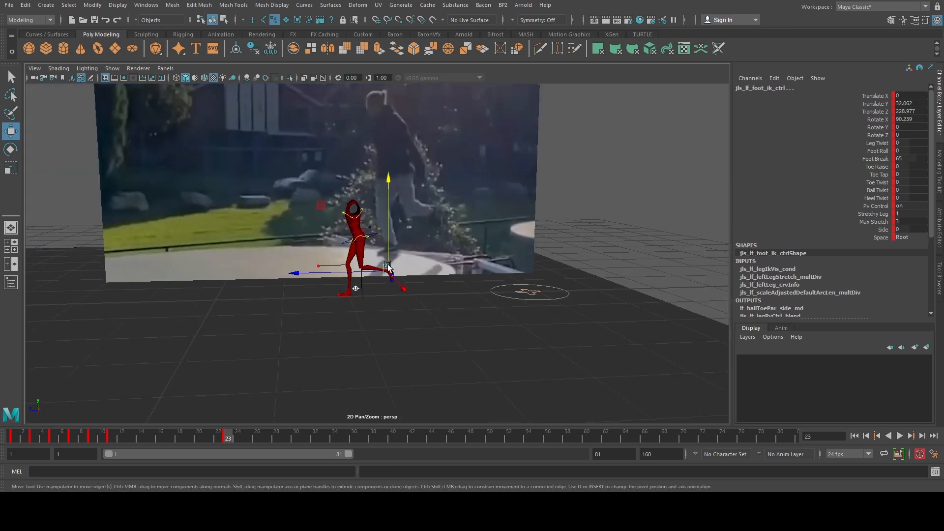
scroll(383, 245, up, 2)
click(374, 229)
scroll(381, 251, down, 2)
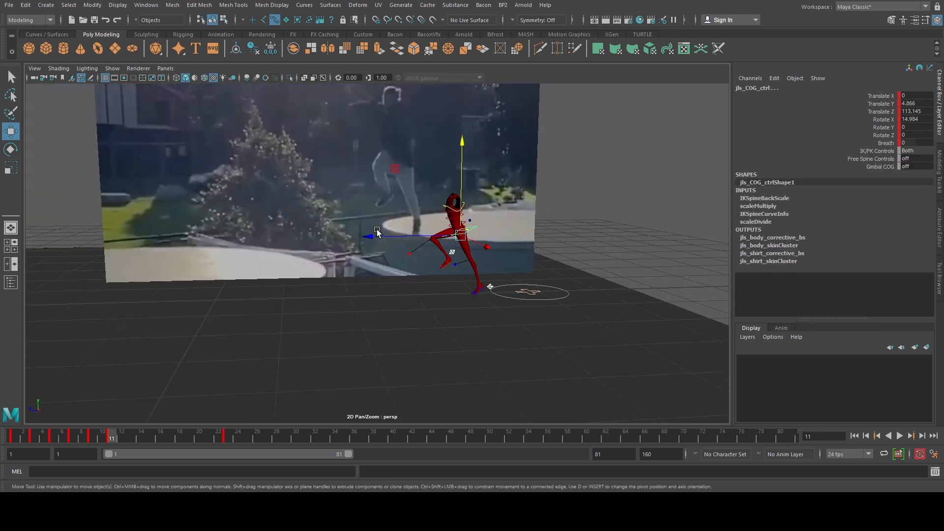
drag(71, 433, 167, 443)
drag(415, 216, 416, 175)
scroll(413, 238, up, 2)
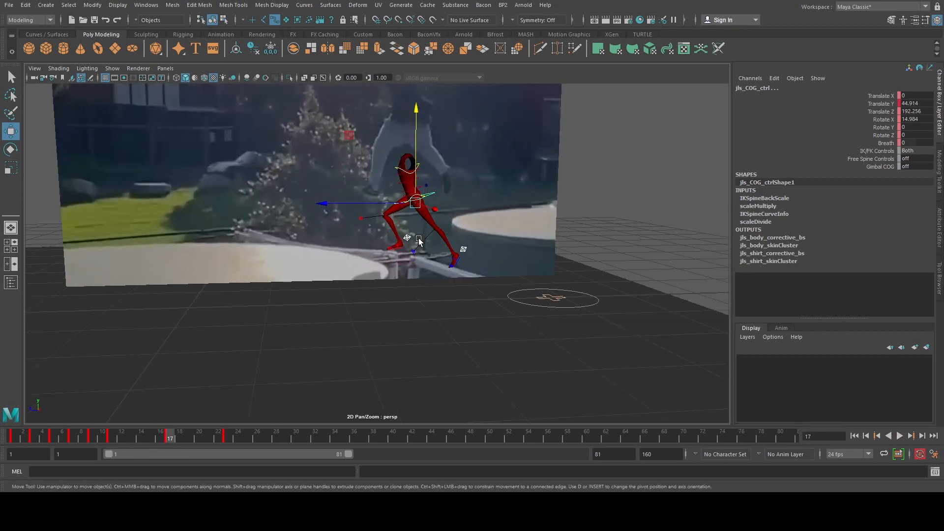
Step: Move the right foot control forward and slightly down at frame 17 to extend the leading leg
click(408, 238)
drag(337, 174, 320, 183)
scroll(442, 223, up, 2)
Step: Set the left foot control's Foot Roll to 0 at frame 17
click(494, 248)
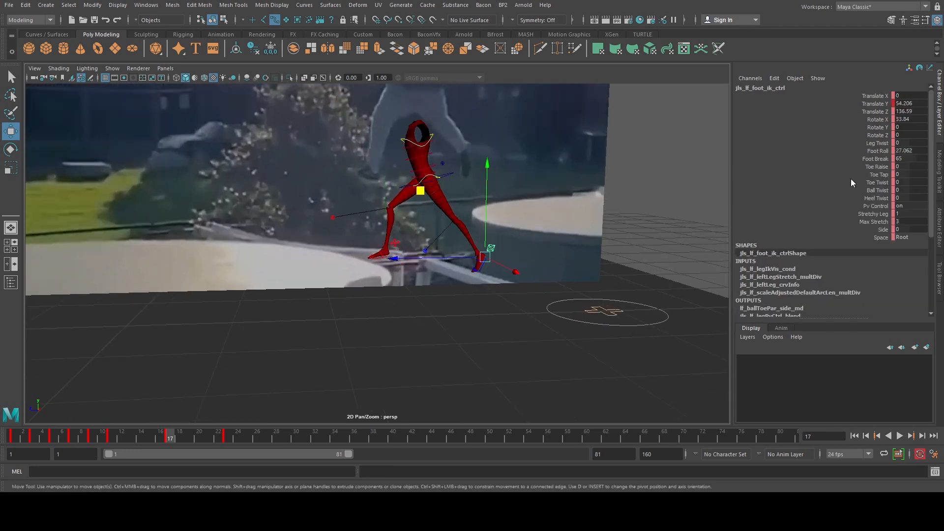
double_click(925, 149)
text(0)
key(Return)
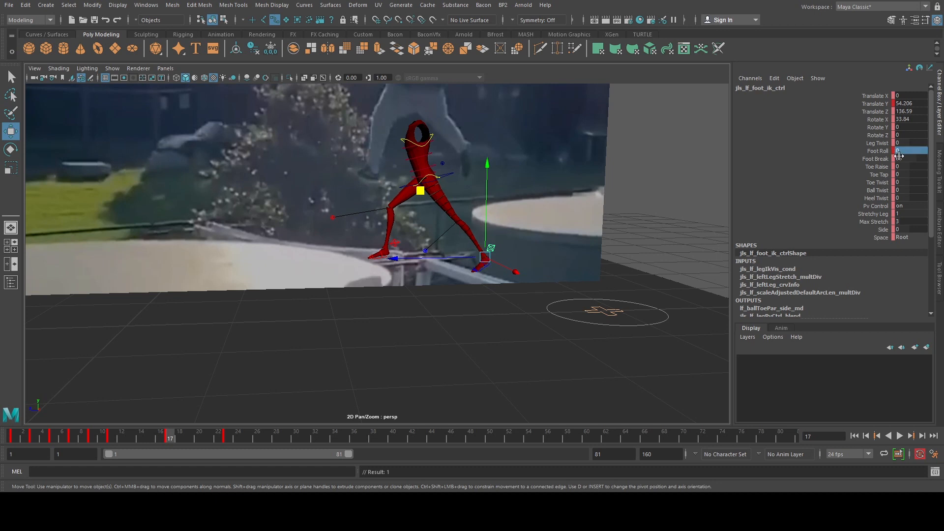
Step: Rotate the trailing left foot toes-down to about 61 degrees on X and raise it to a Translate Y of about 70
key(e)
drag(432, 200, 411, 245)
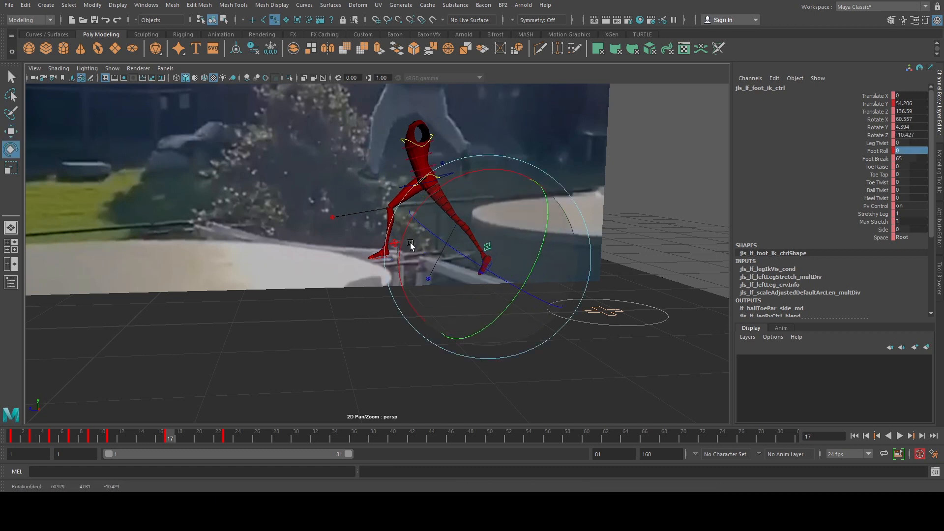
key(w)
drag(485, 215, 491, 196)
mouse_move(172, 435)
mouse_down()
mouse_move(53, 423)
mouse_move(223, 454)
mouse_move(170, 446)
mouse_up()
Step: Lower the COG and both foot controls together slightly to reduce the jump height at frame 17
key(q)
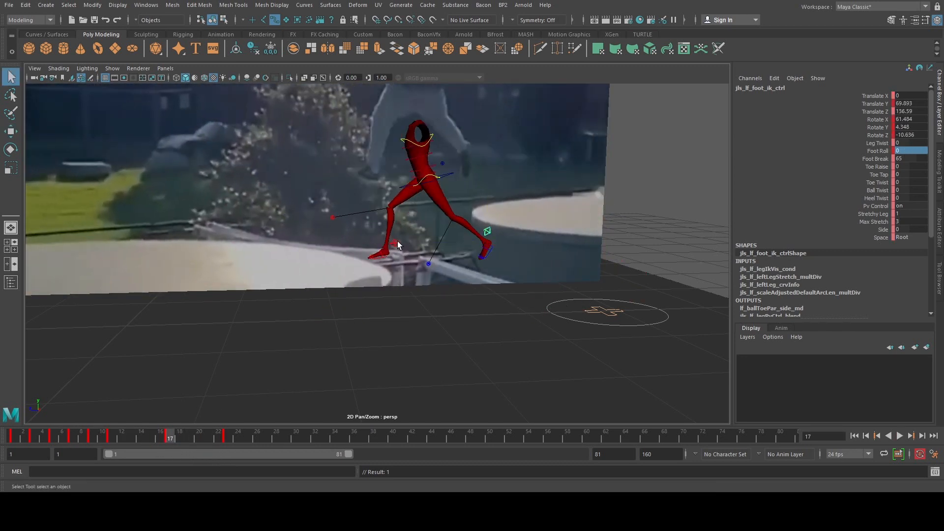
click(396, 243)
click(452, 169)
key(w)
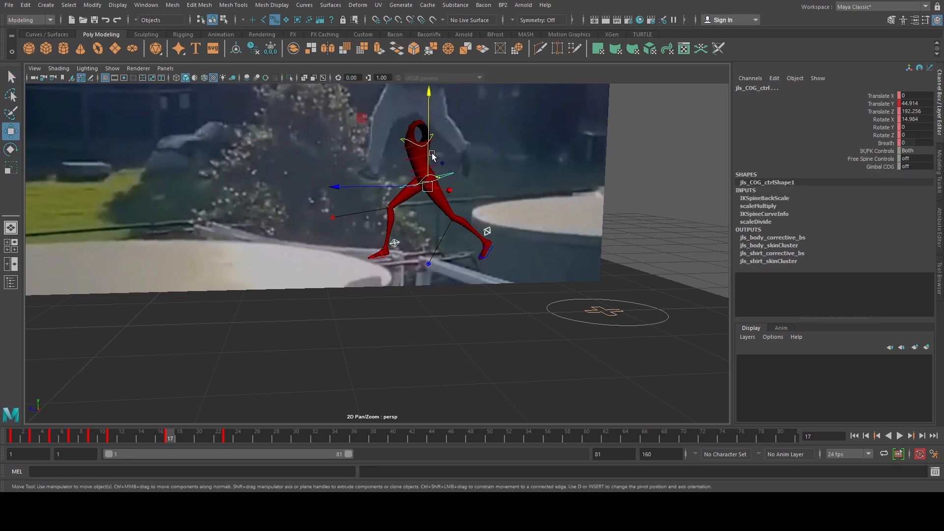
drag(428, 154, 427, 165)
click(540, 183)
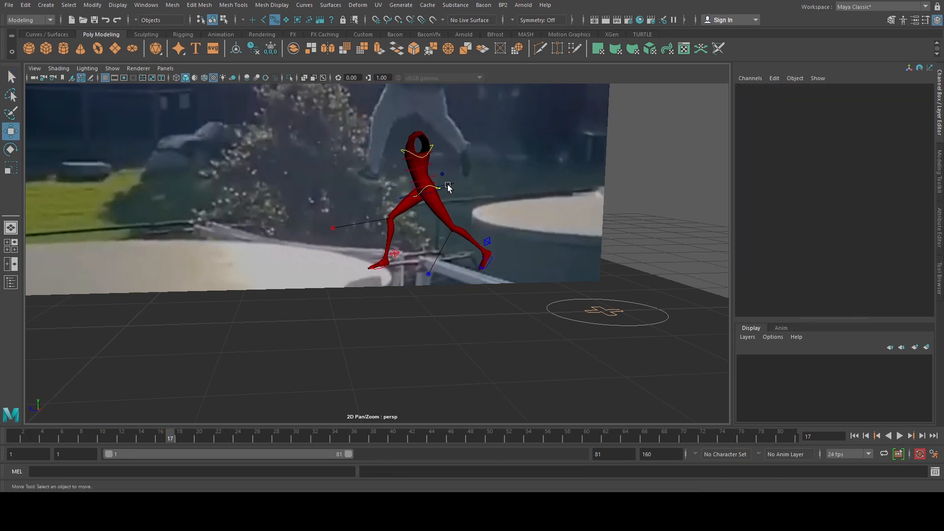
Step: Examine the COG control's Translate Z curve in the Graph Editor and review the motion up to frame 23
click(447, 185)
key(space)
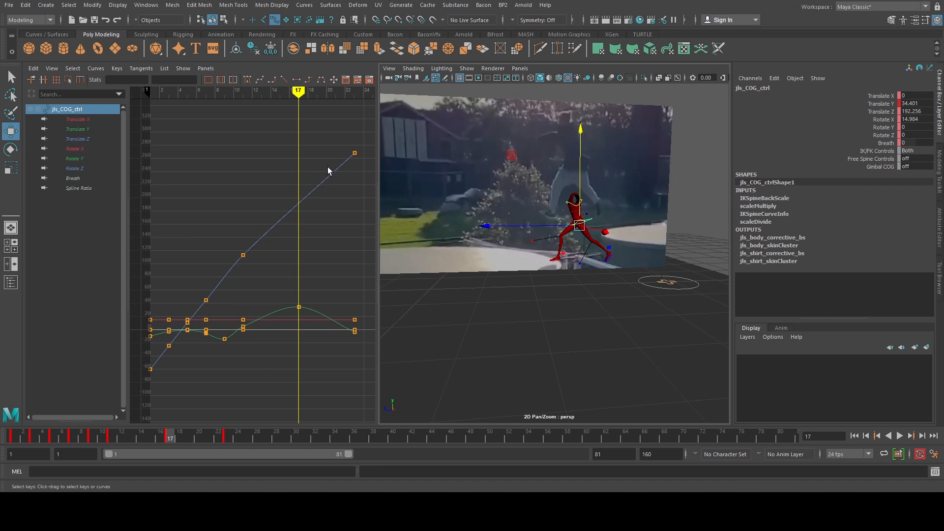
alt+middle_drag(302, 184, 280, 233)
drag(315, 183, 353, 223)
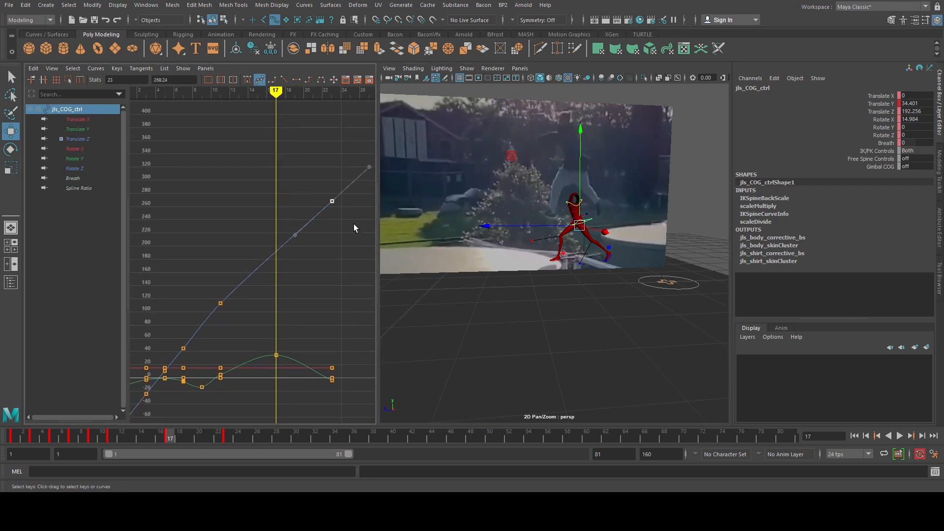
alt+middle_drag(200, 336, 241, 308)
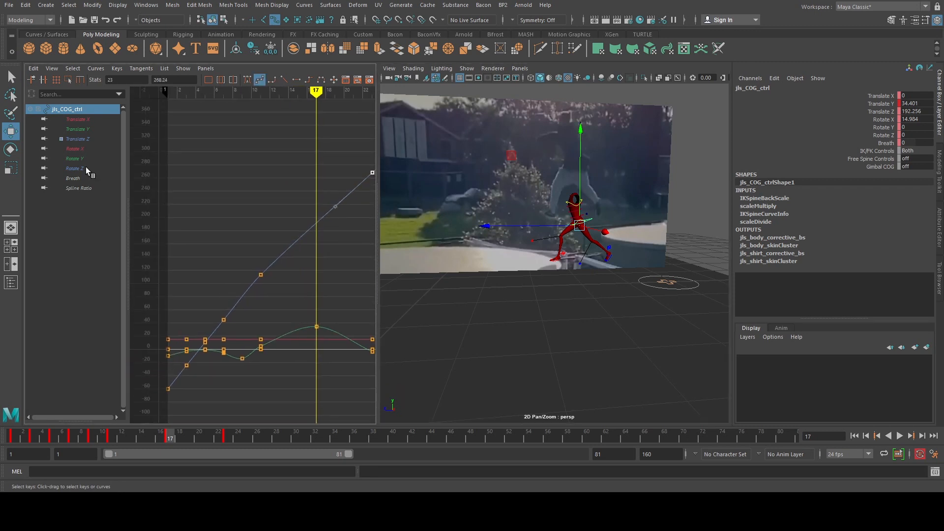
click(76, 138)
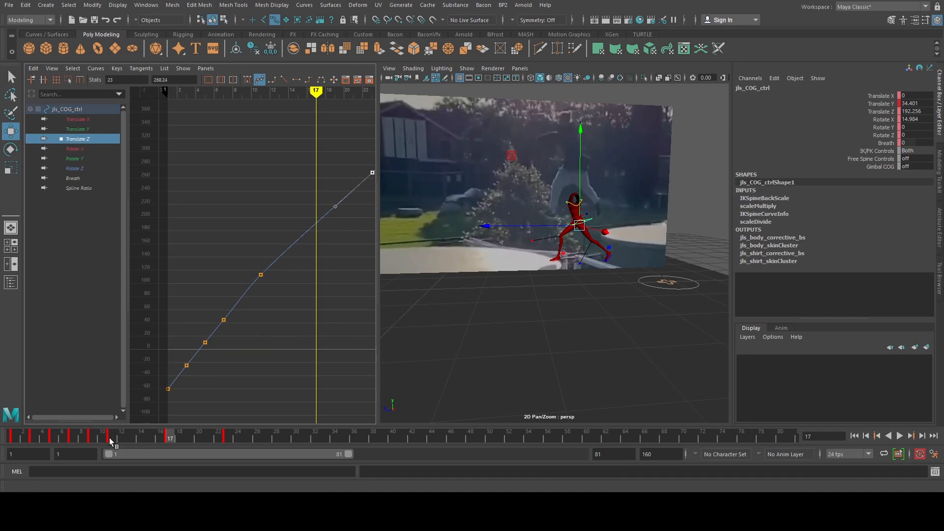
click(28, 434)
key(alt+v)
drag(28, 434, 228, 456)
alt+middle_drag(334, 146, 320, 200)
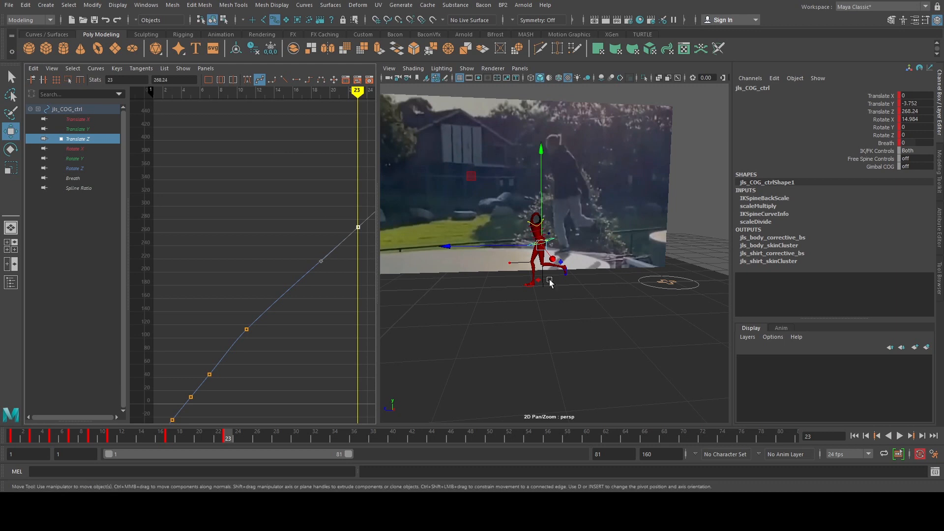
Step: Move the COG and both foot controls forward together at frame 23, bringing the right foot's Translate Z to about 310
scroll(574, 261, up, 1)
shift+click(569, 266)
shift+click(534, 291)
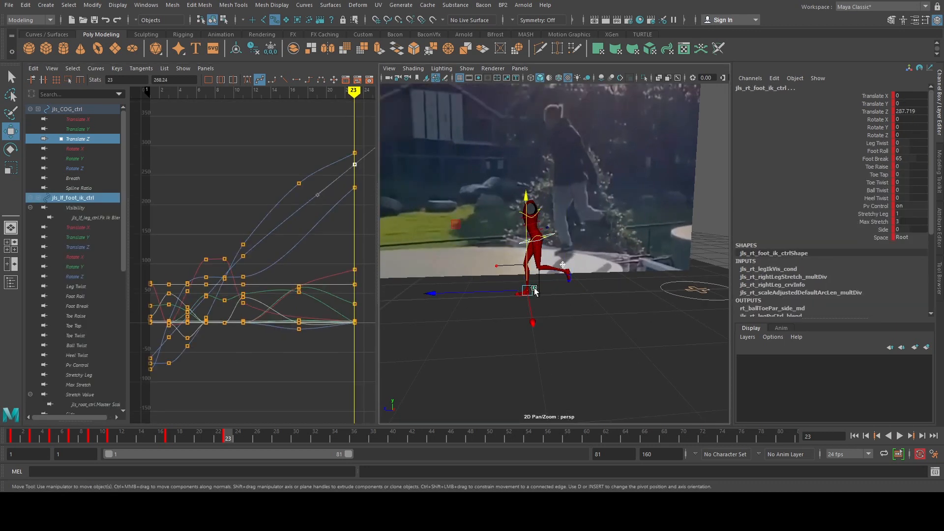
drag(494, 297, 470, 295)
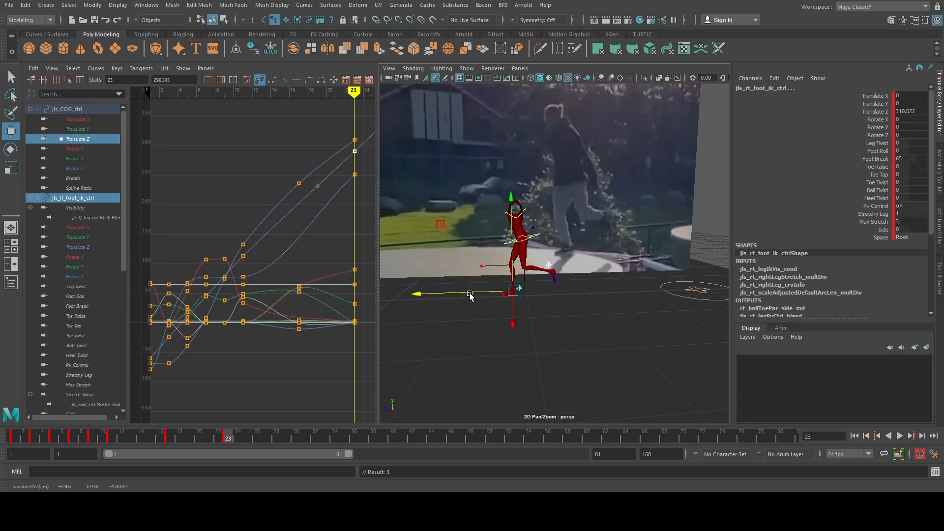
Step: Isolate and frame the COG control's Translate Z curve to check its slope up to frame 23
click(535, 239)
click(92, 139)
key(f)
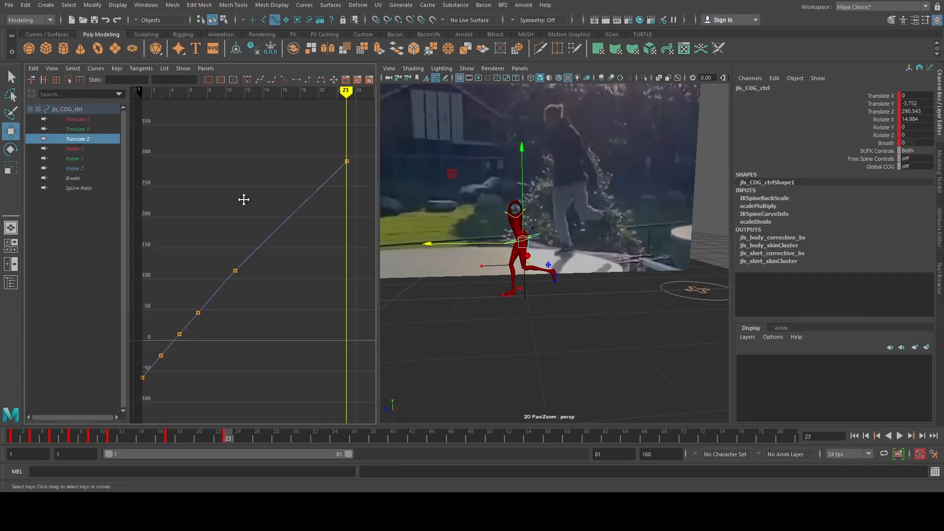
alt+middle_drag(244, 199, 238, 210)
drag(323, 142, 347, 189)
mouse_move(342, 189)
middle_down()
mouse_move(343, 214)
mouse_move(340, 178)
middle_up()
key(ctrl+z)
key(ctrl+z)
key(ctrl+z)
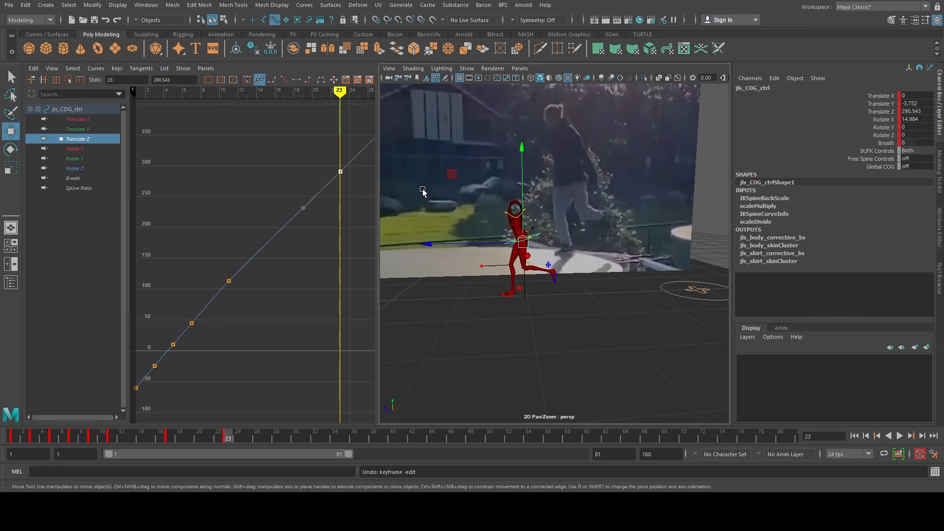
Step: Advance to frame 27 in the full perspective view and set the right foot control's Foot Roll to 39.4 to lift the heel
key(space)
click(307, 326)
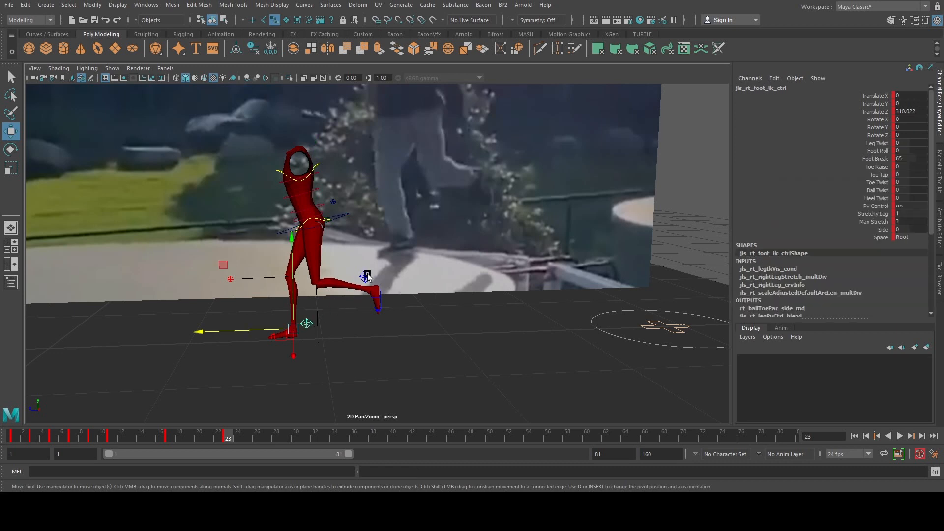
shift+click(367, 274)
shift+click(344, 216)
scroll(345, 228, down, 3)
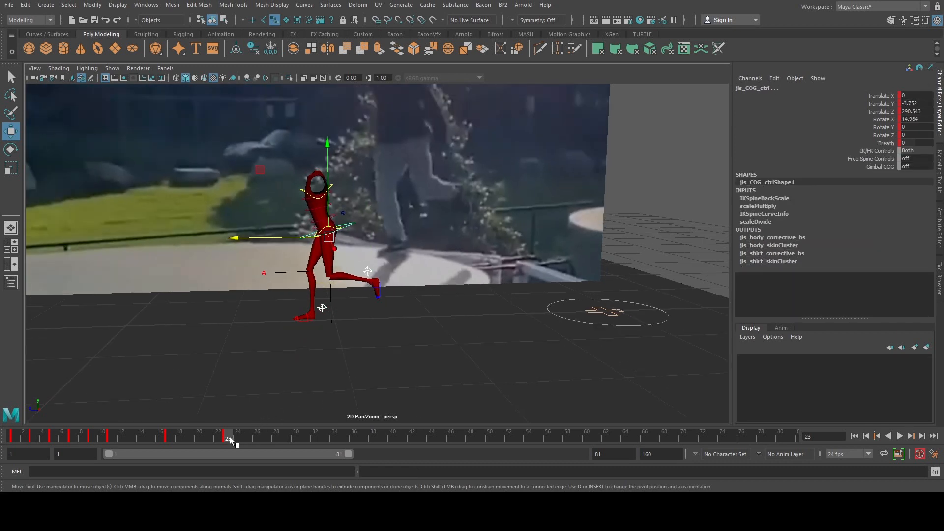
drag(230, 437, 264, 443)
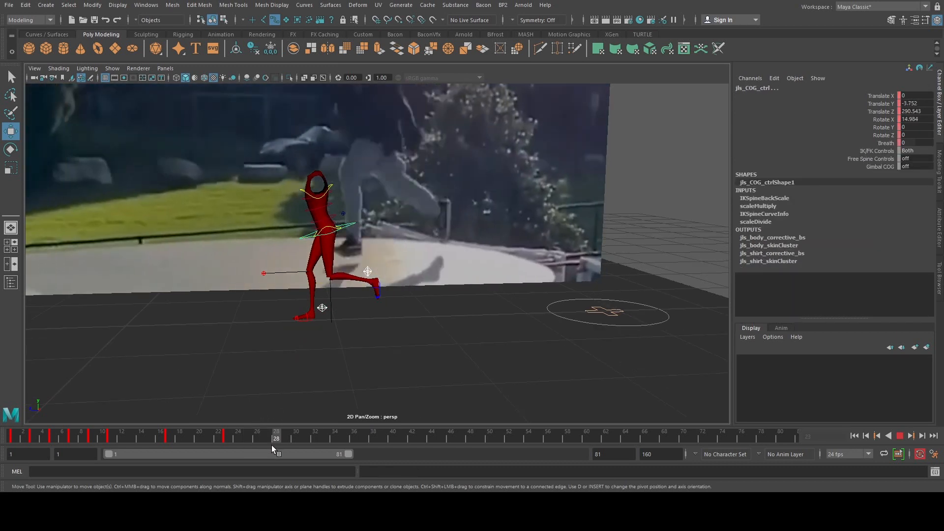
click(312, 315)
click(878, 151)
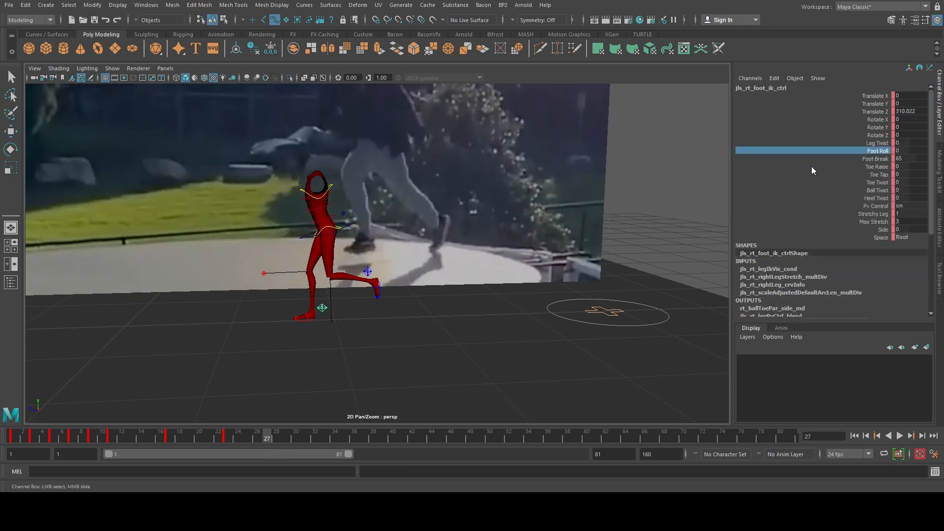
middle_drag(423, 232, 516, 232)
Step: Move the COG control forward to a Translate Z of about 354 at frame 27
click(348, 231)
key(w)
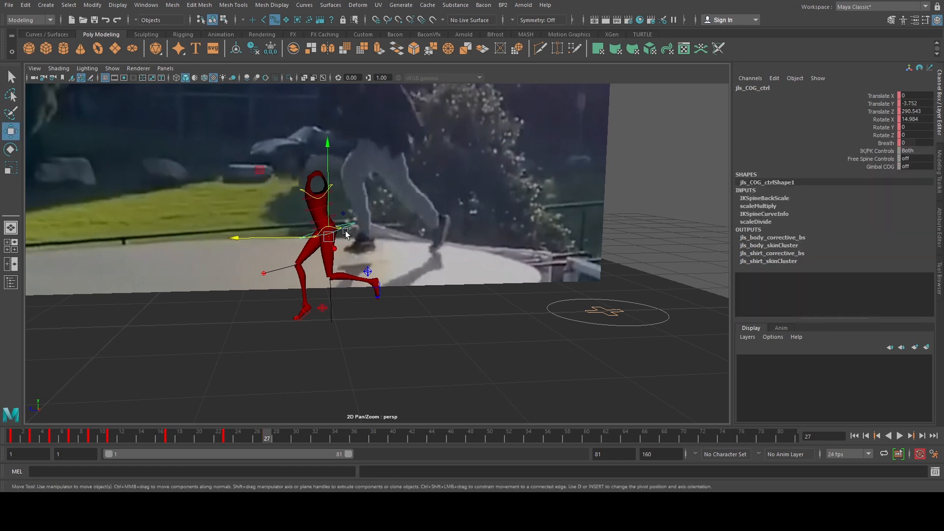
drag(283, 242, 212, 243)
Step: Rotate the left foot control to about 39.6 degrees on X and swing it forward to a Translate Z of about 386.7
click(368, 268)
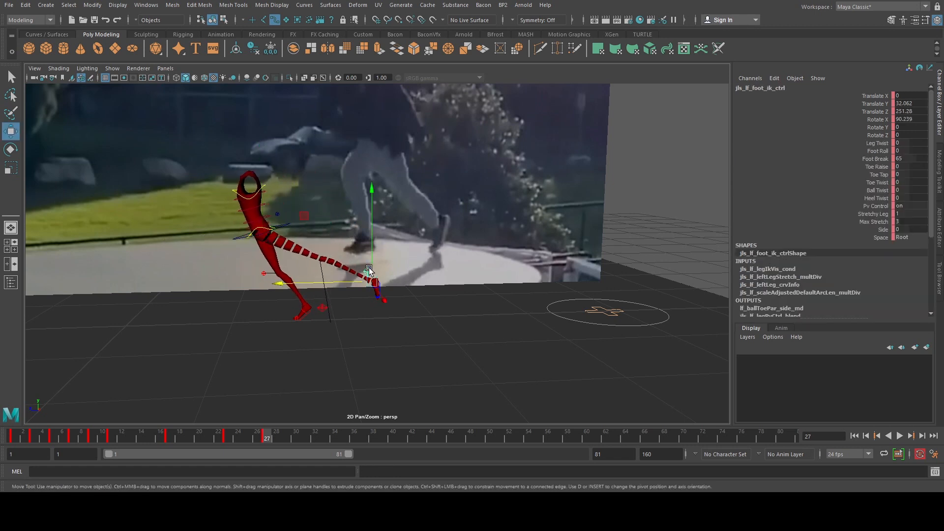
key(e)
drag(405, 202, 442, 249)
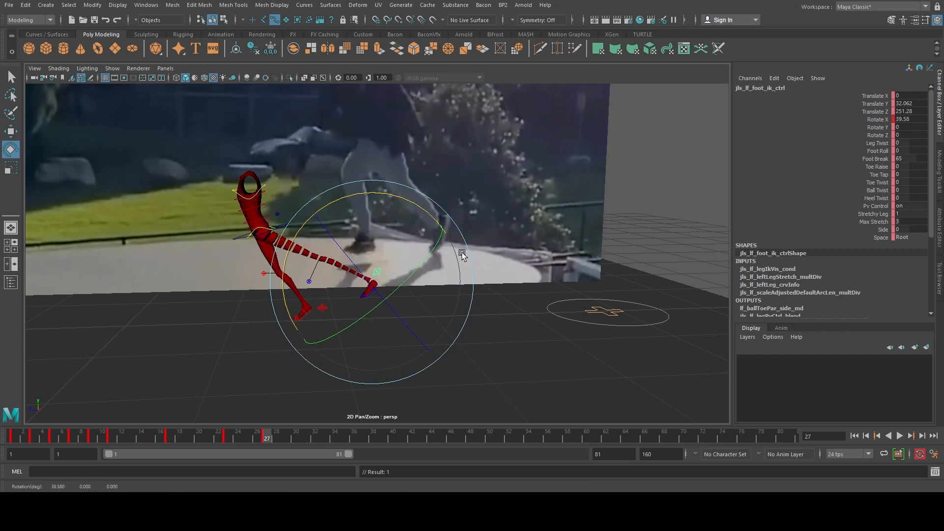
key(w)
key(ctrl+z)
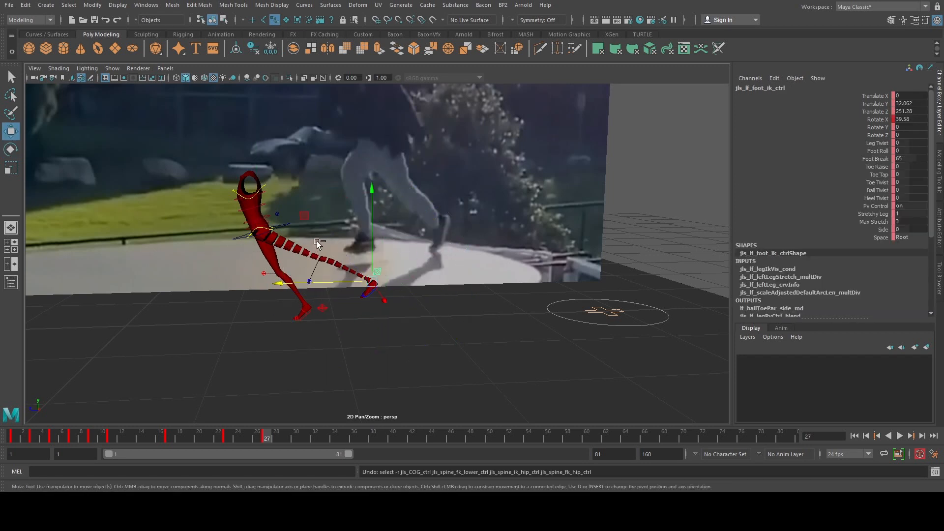
middle_drag(303, 218, 163, 232)
Step: Flatten the leading left foot to about 13 degrees on X and lower it slightly toward the ground
key(e)
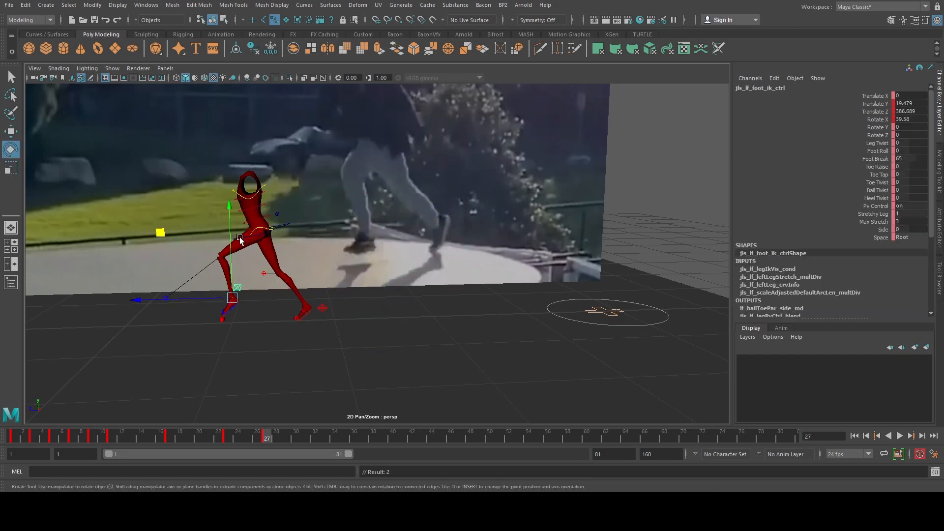
drag(278, 220, 293, 253)
key(w)
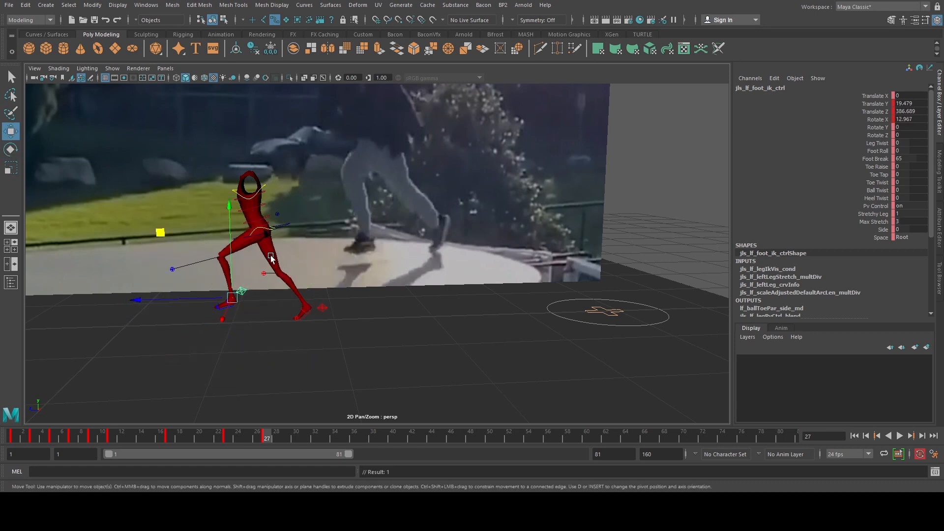
drag(229, 257, 230, 263)
Step: Compare the frame 23 and 27 poses, and nudge the COG at frame 27 to Translate Y about -2.8 and Translate Z about 355.2
click(284, 227)
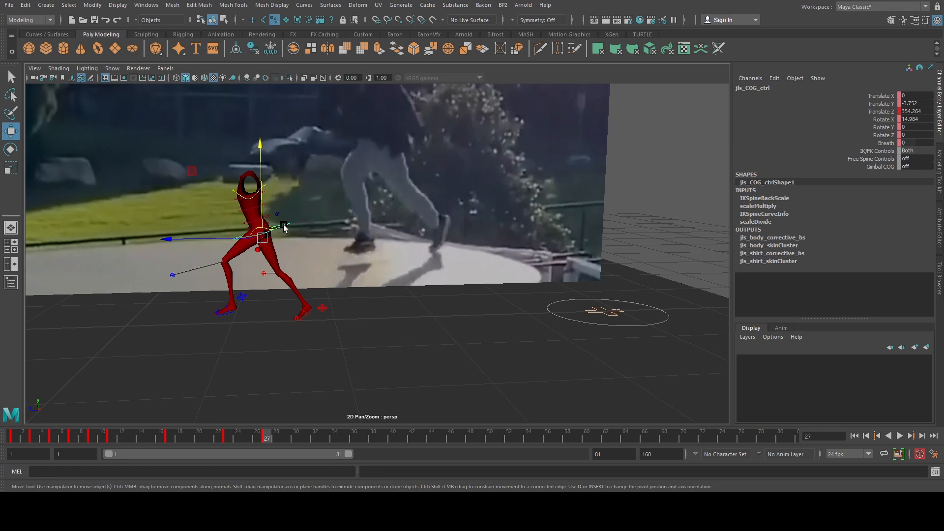
key(comma)
key(period)
key(comma)
key(period)
key(comma)
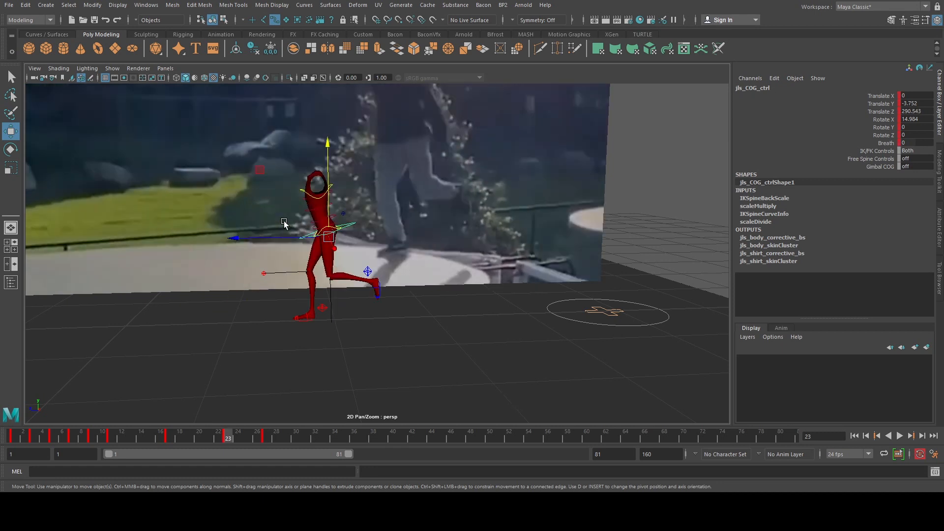
drag(228, 438, 265, 444)
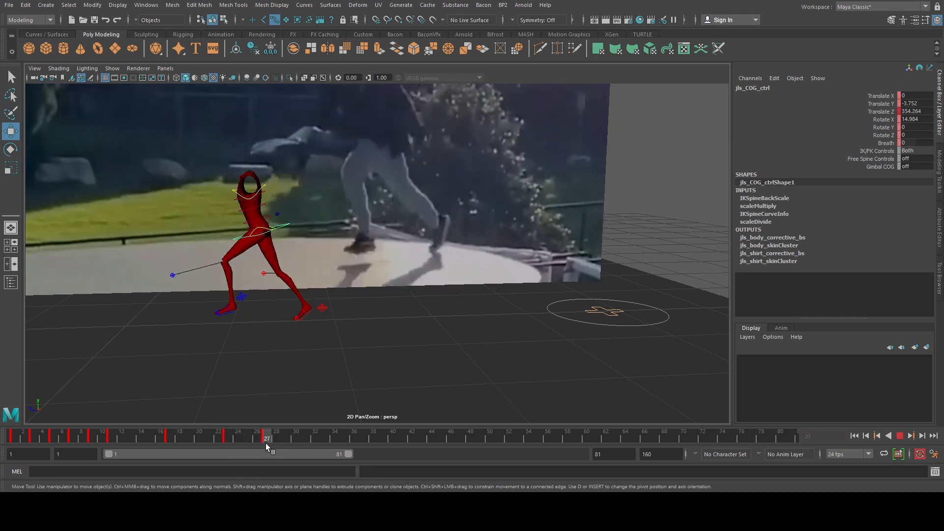
drag(262, 223, 227, 234)
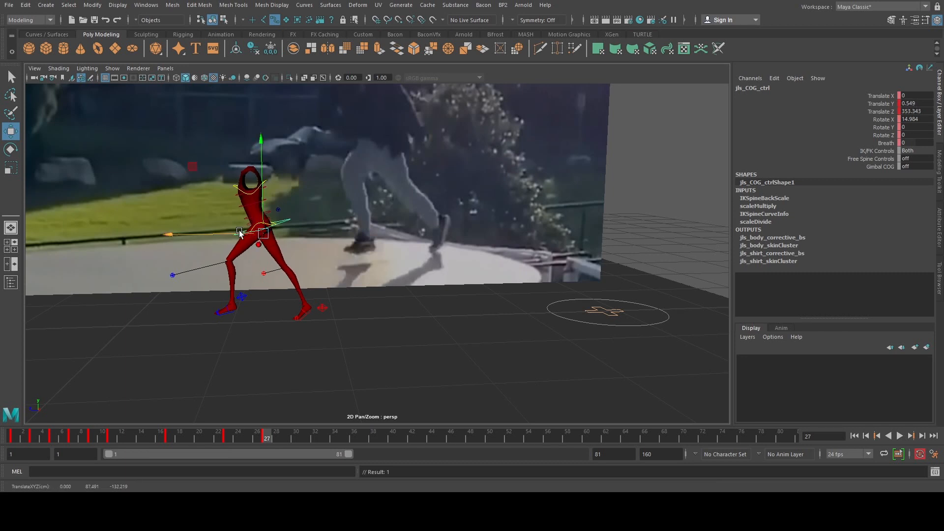
drag(240, 232, 262, 219)
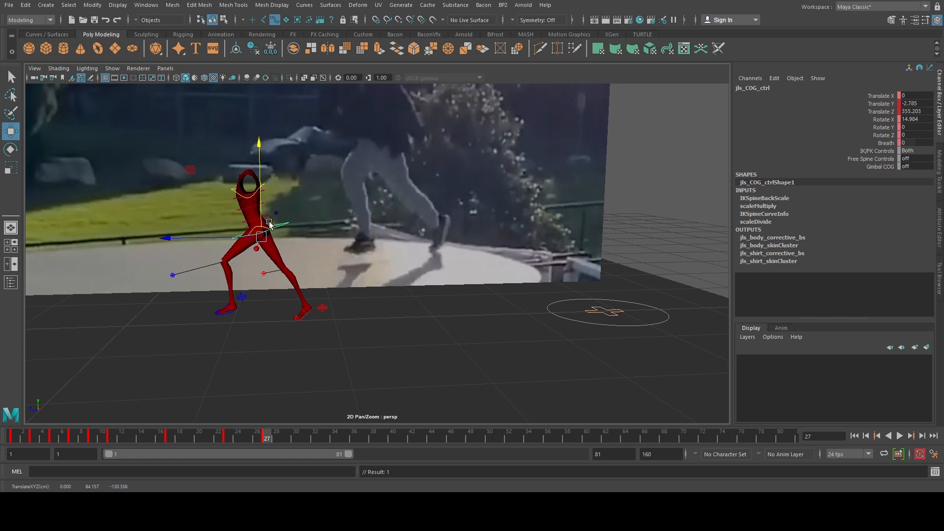
Step: Set the right foot's Foot Roll to 48.4 and nudge the COG forward to a Translate Z of about 357
click(323, 308)
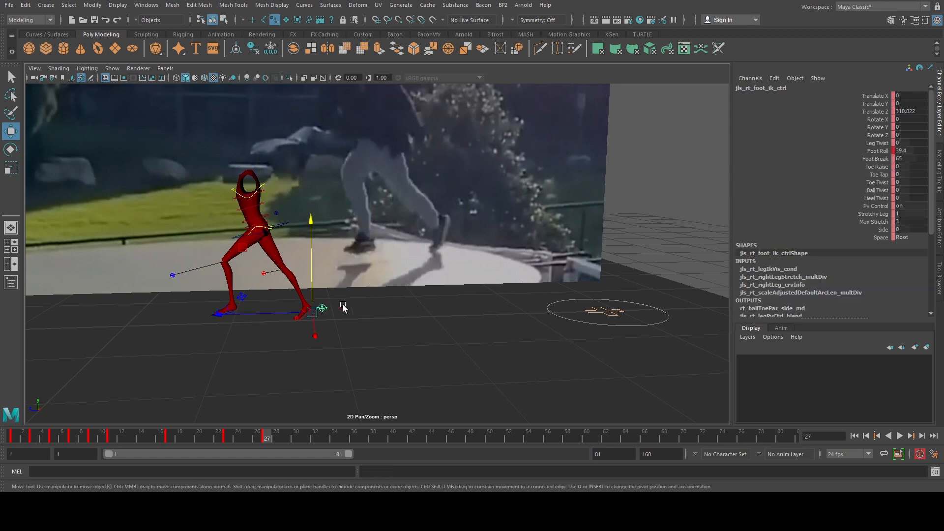
click(886, 154)
middle_drag(423, 199, 446, 199)
click(283, 226)
key(w)
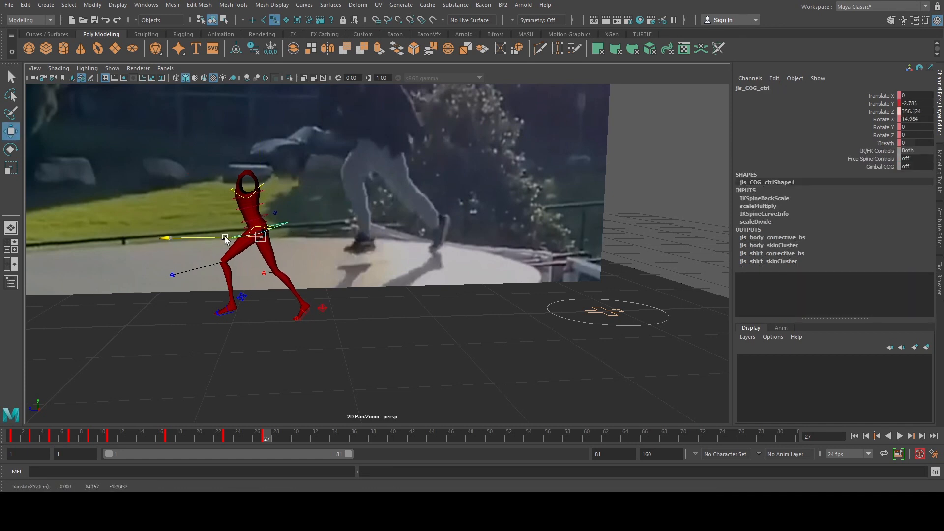
key(e)
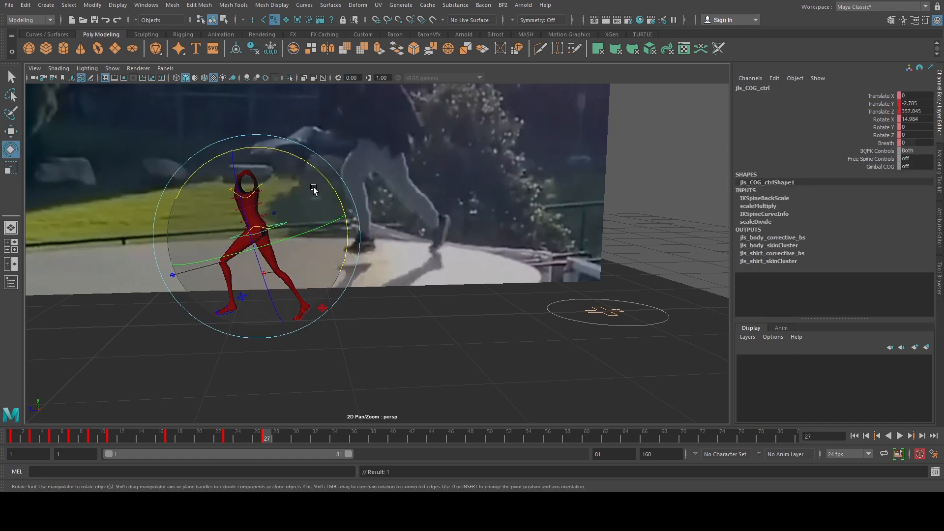
mouse_move(317, 171)
mouse_down()
mouse_move(302, 165)
mouse_move(311, 174)
mouse_up()
key(ctrl+z)
Step: Adjust the left foot control at frame 27 to a Translate Y of about 13.8 and a Rotate X of about 5.6 degrees
click(246, 298)
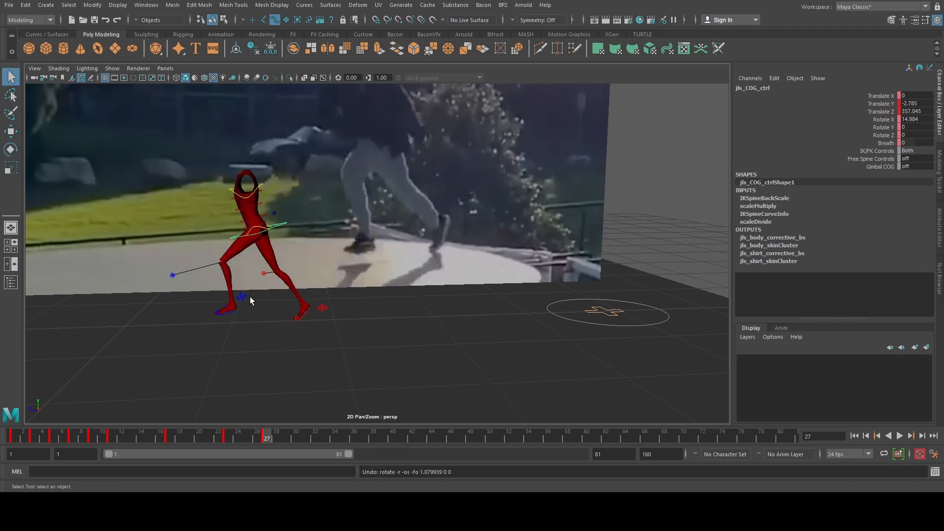
key(w)
drag(230, 243, 228, 241)
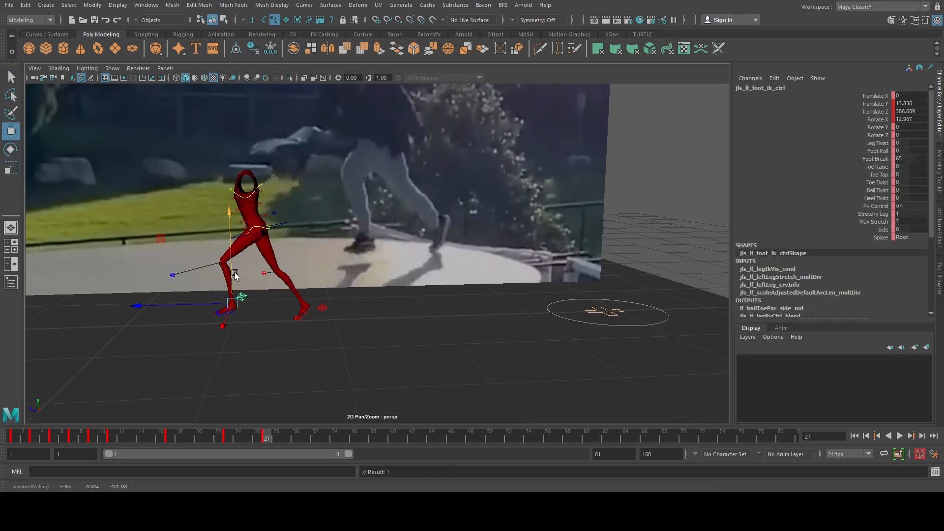
key(e)
drag(300, 241, 308, 267)
key(w)
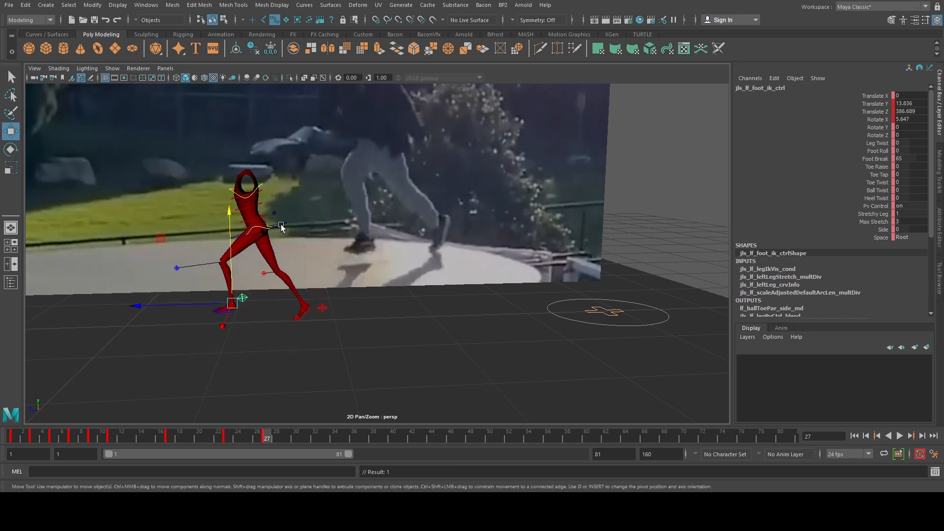
Step: Select the COG and both foot controls and key their current pose at frame 33
click(282, 227)
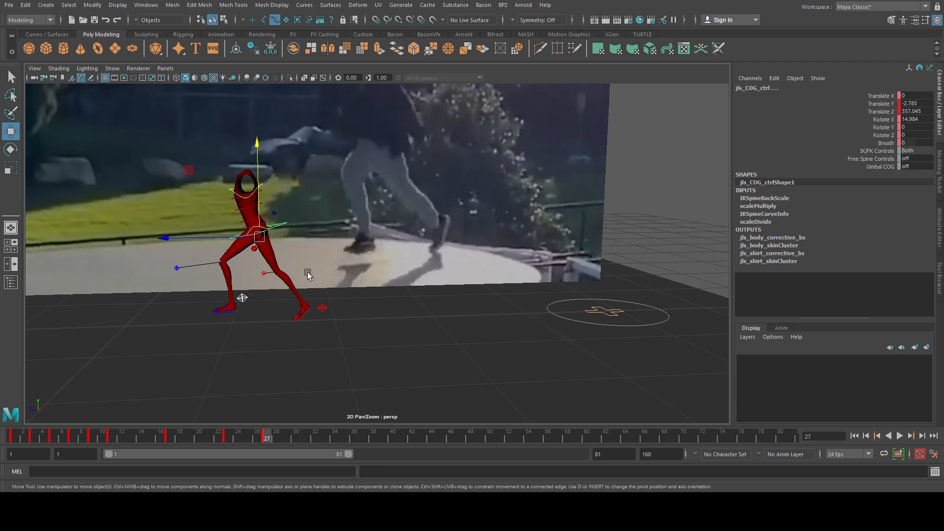
click(322, 309)
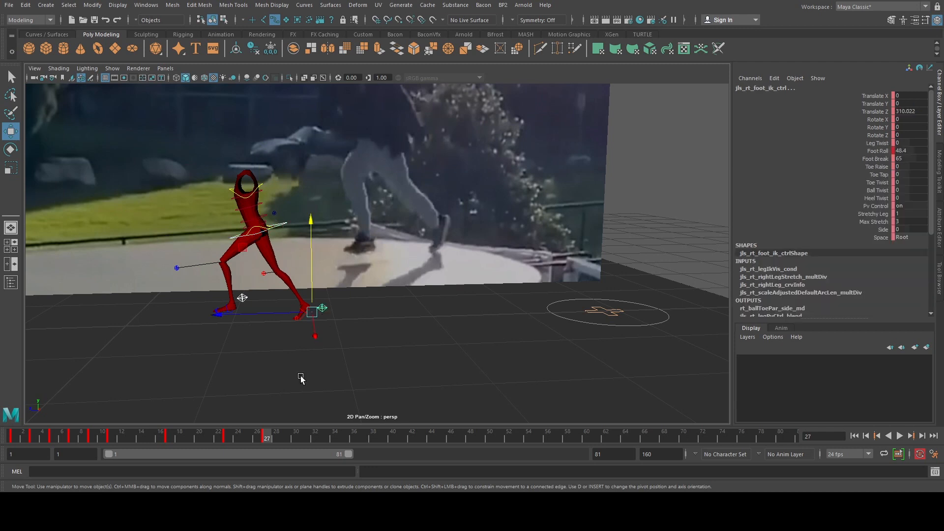
drag(270, 435, 327, 447)
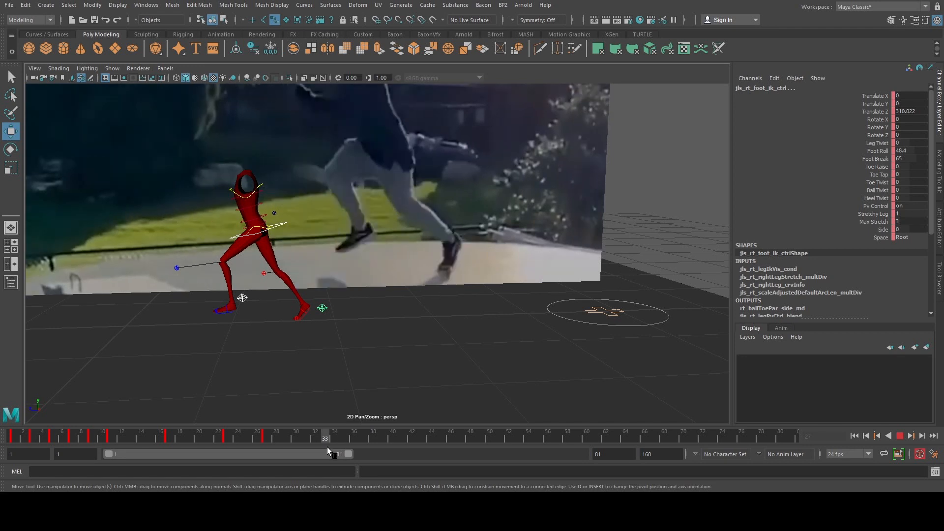
key(s)
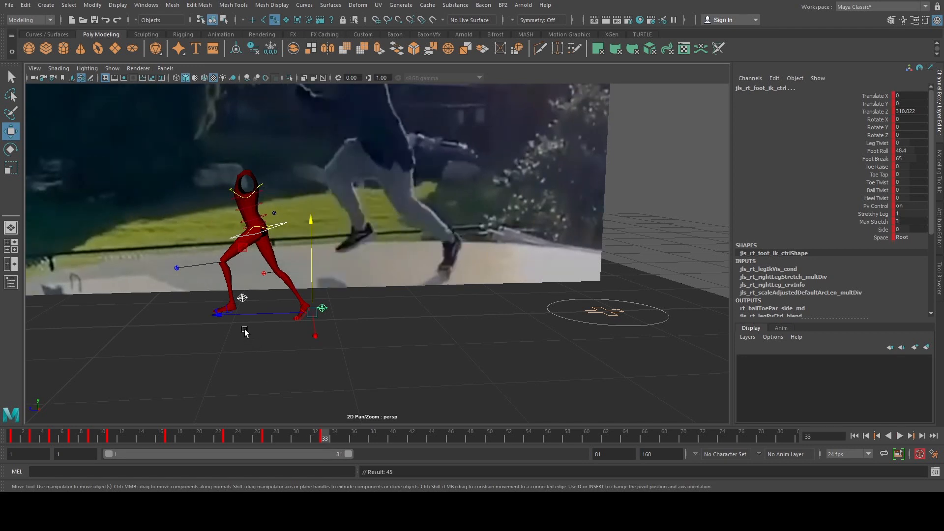
Step: Plant the left foot control at frame 33 with Rotate X 0, Translate Y 0 and a Translate Z of about 399.8
click(242, 298)
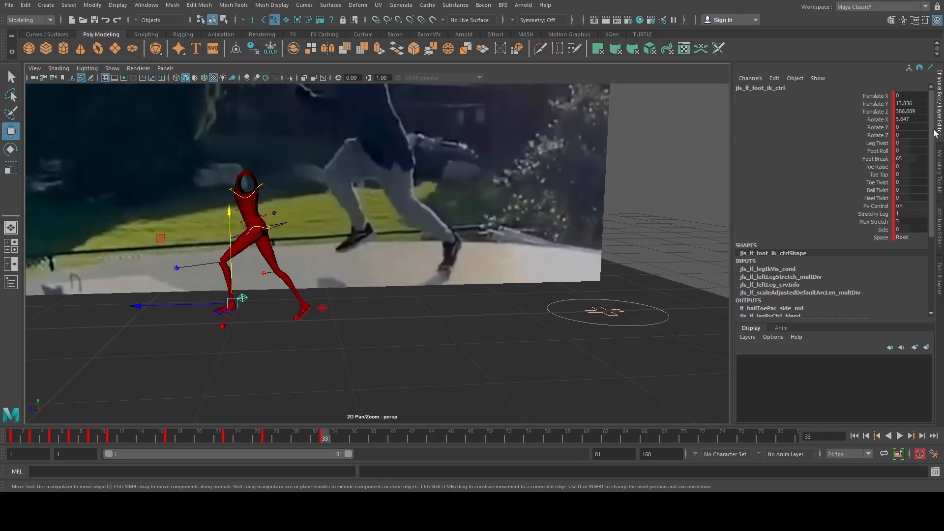
double_click(911, 118)
text(0)
key(Return)
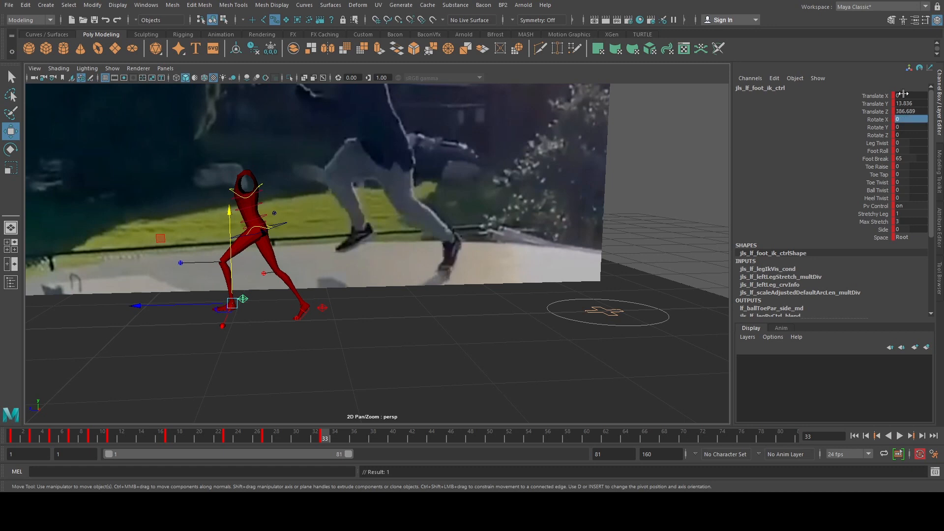
double_click(908, 104)
text(0)
key(Return)
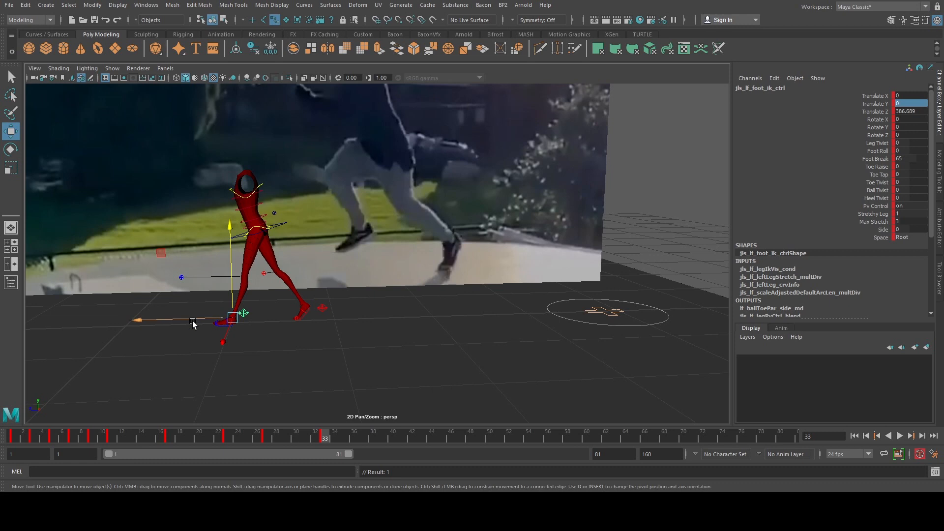
drag(269, 436, 325, 438)
mouse_move(195, 321)
mouse_down()
mouse_move(160, 322)
mouse_move(181, 319)
mouse_up()
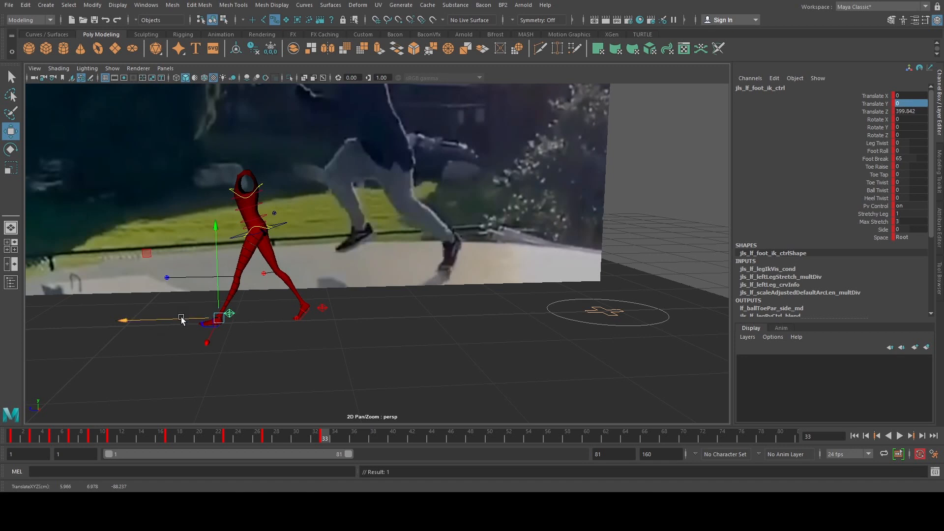
Step: Raise the left foot's heel at frame 33 by increasing its Foot Roll to about 44
click(284, 225)
click(234, 315)
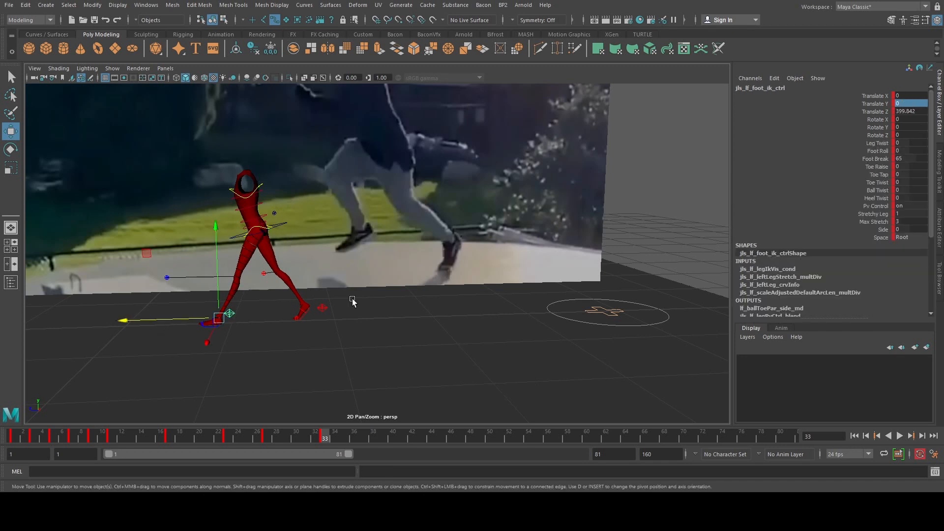
click(876, 151)
middle_drag(344, 143, 525, 162)
Step: Move the COG forward at frame 33 to a Translate Z of about 439.5
key(w)
click(278, 227)
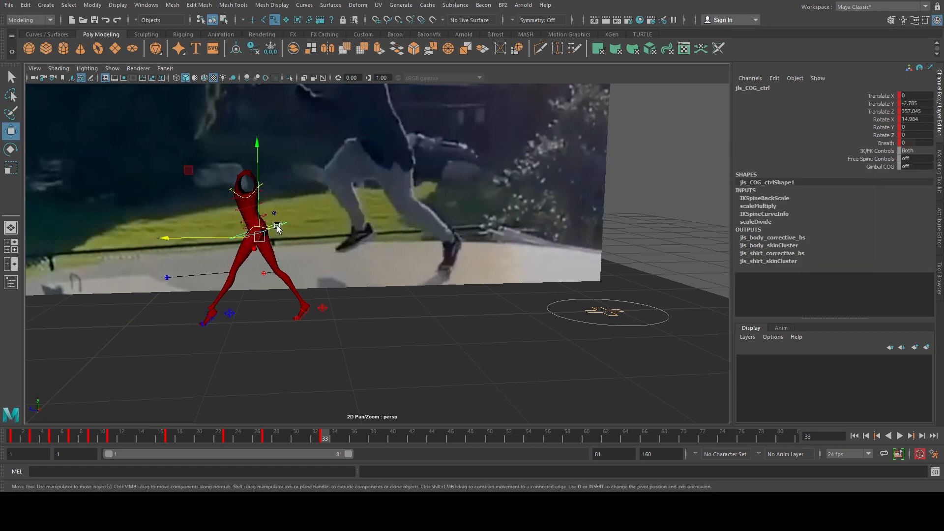
drag(277, 228, 105, 242)
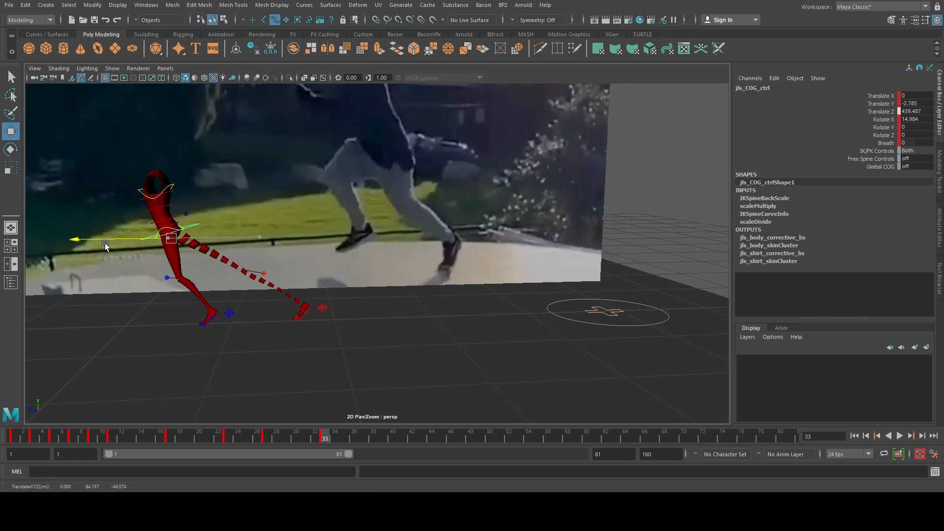
Step: Set the right foot's Foot Roll to 0 and move it ahead of the body to Translate Y about 19.5 and Translate Z about 471
click(324, 309)
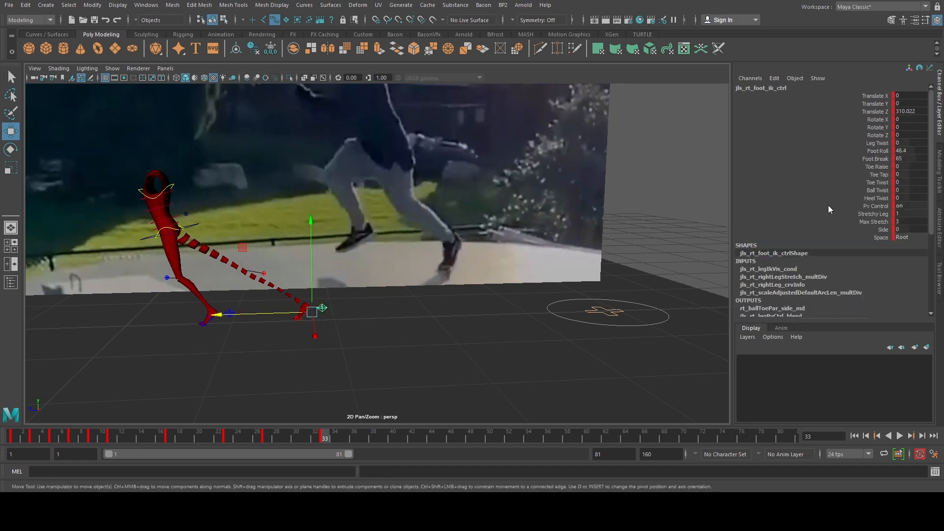
click(910, 153)
text(0)
key(Return)
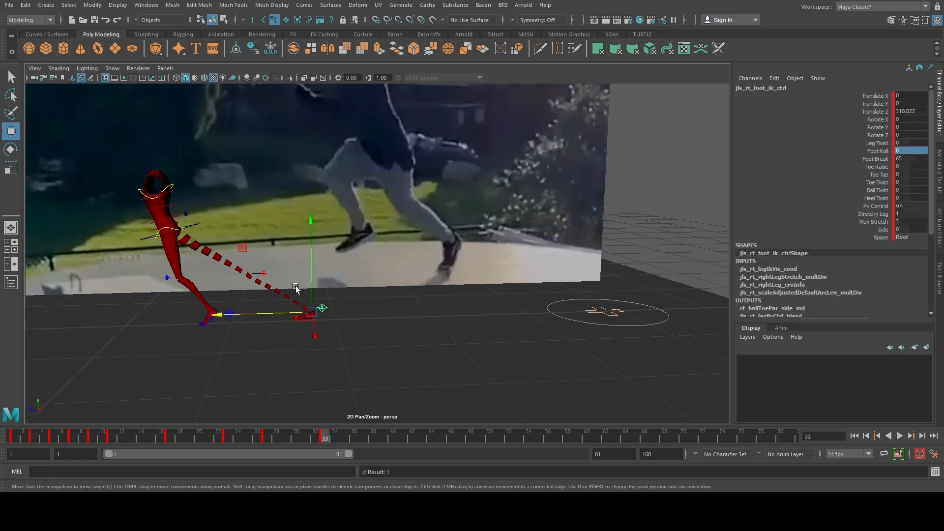
drag(243, 247, 70, 233)
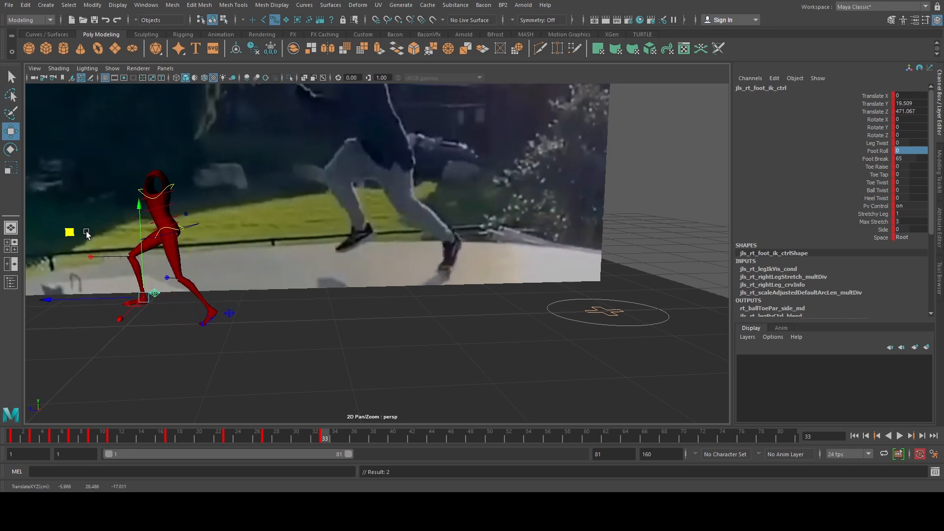
Step: Rotate the right foot control to a Rotate X of about 25.8 degrees and raise it slightly at frame 33
key(e)
drag(182, 223, 154, 210)
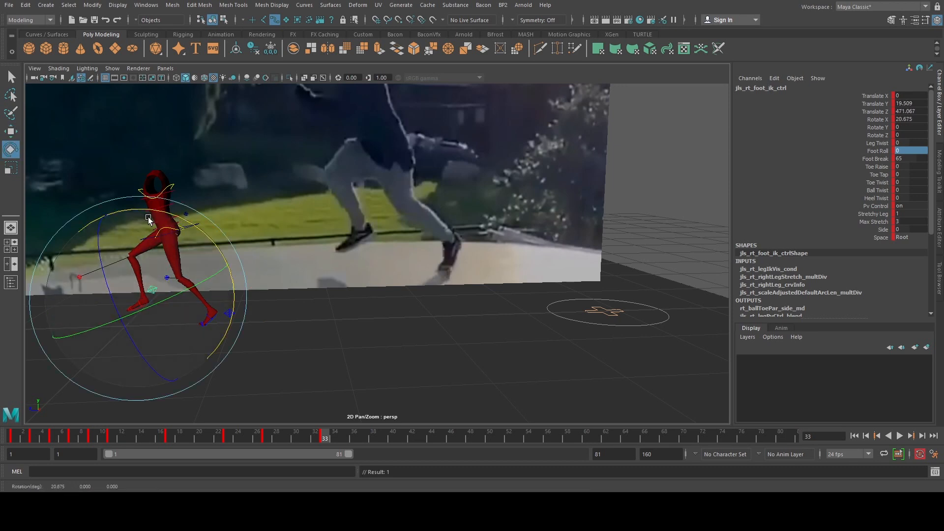
alt+middle_drag(194, 224, 325, 229)
drag(325, 230, 318, 225)
key(w)
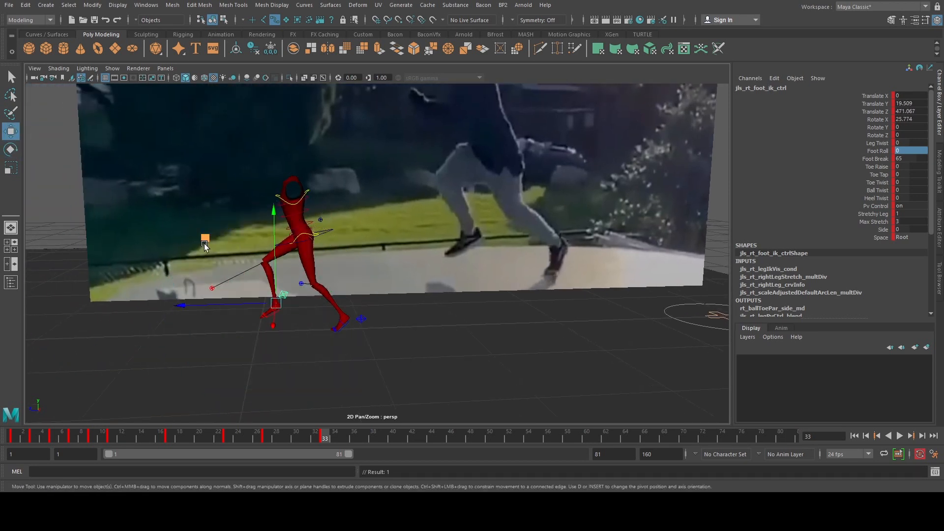
drag(200, 240, 203, 235)
Step: Nudge the COG forward to a Translate Z of about 442.2 and pull the right foot back to a Translate Z of about 464.9
click(329, 235)
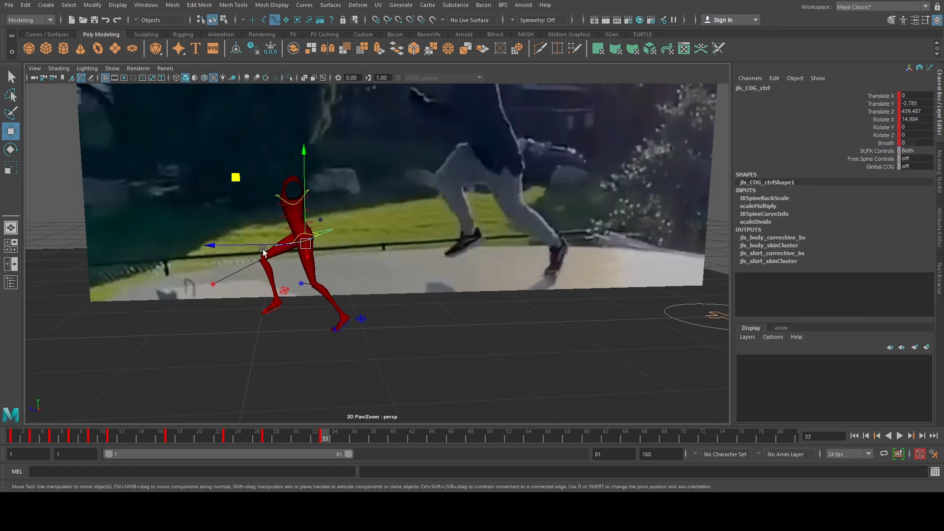
drag(247, 243, 209, 238)
click(281, 292)
Step: Compare the COG with its frame 27 pose and shift it at frame 33 to Translate Y about -5.1 and Translate Z about 448.1
click(324, 234)
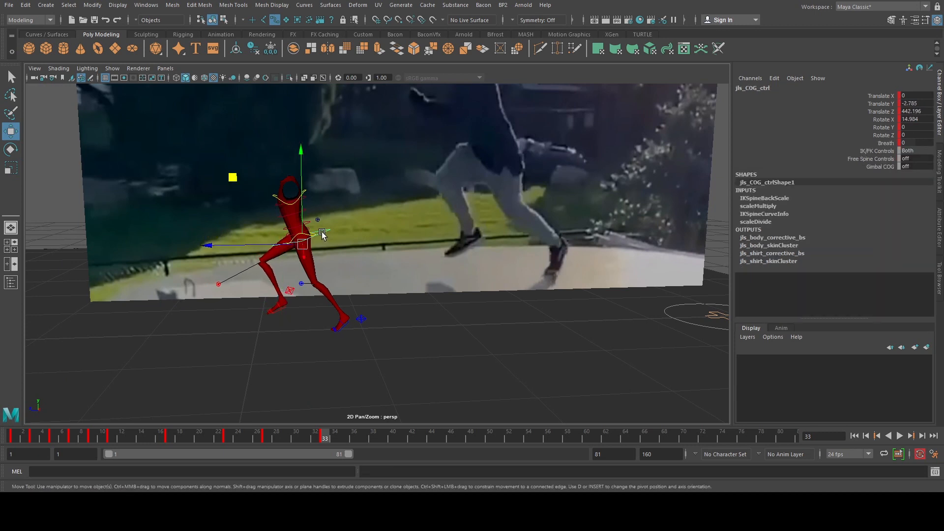
key(comma)
drag(275, 434, 325, 440)
drag(256, 246, 296, 230)
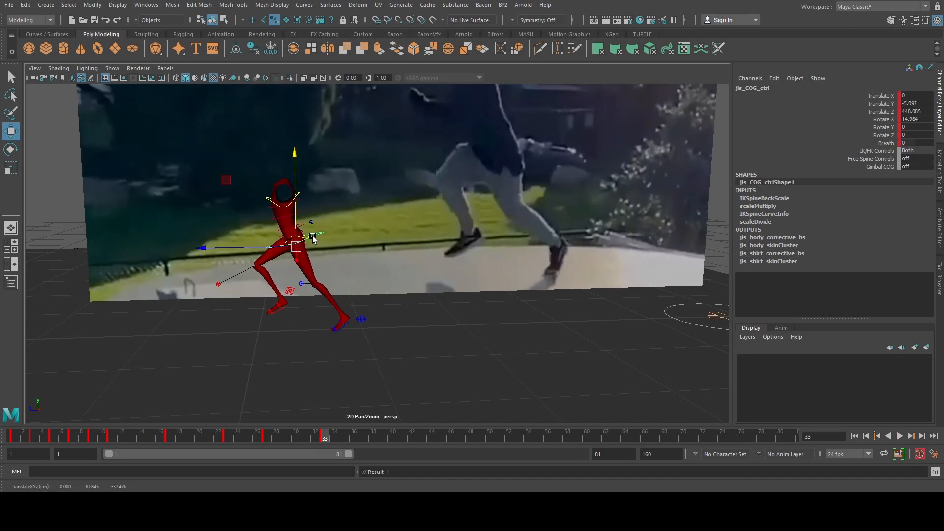
Step: Select the right foot control and copy its key at frame 23
mouse_move(278, 436)
mouse_down()
mouse_move(191, 433)
mouse_move(266, 436)
mouse_up()
click(408, 317)
click(407, 315)
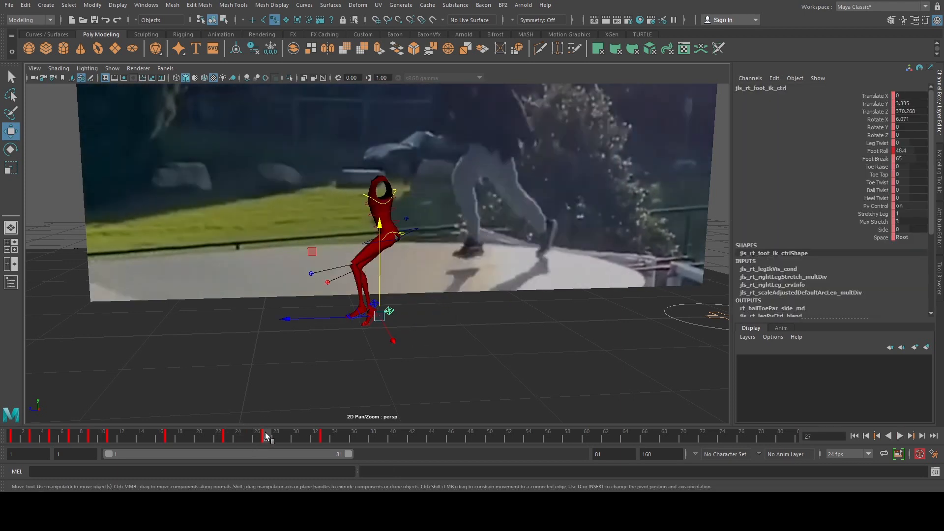
click(229, 435)
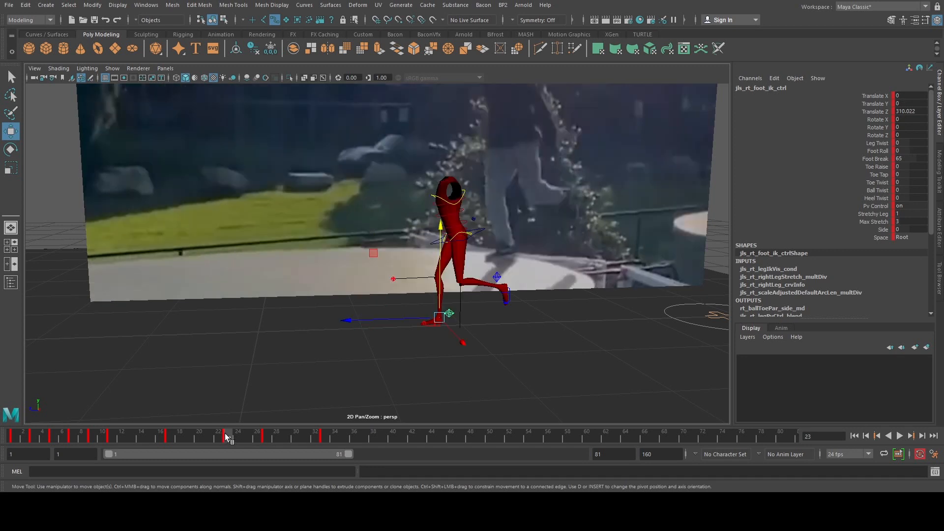
right_click(225, 438)
click(245, 283)
Step: Replace the right foot's key at frame 27 with the copied key and set its Foot Roll to 47.6
click(267, 436)
double_click(266, 434)
click(266, 436)
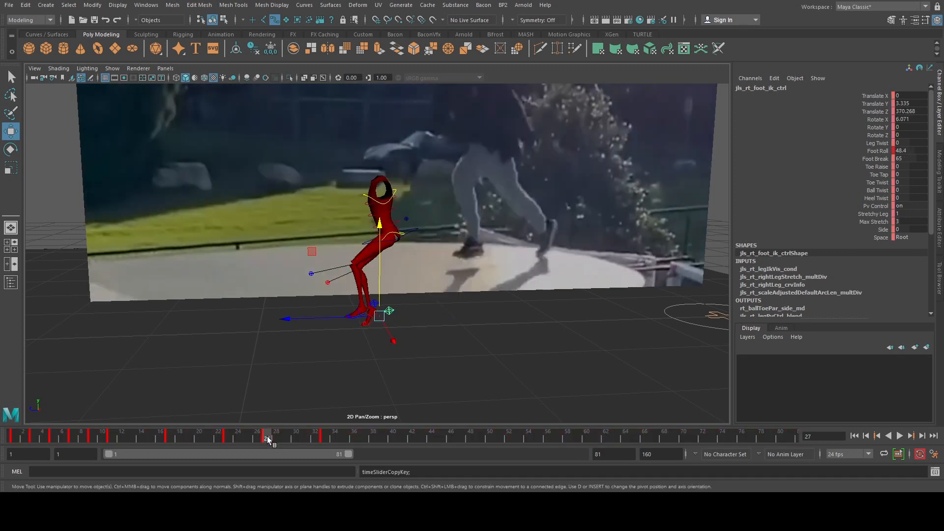
right_click(267, 436)
click(285, 301)
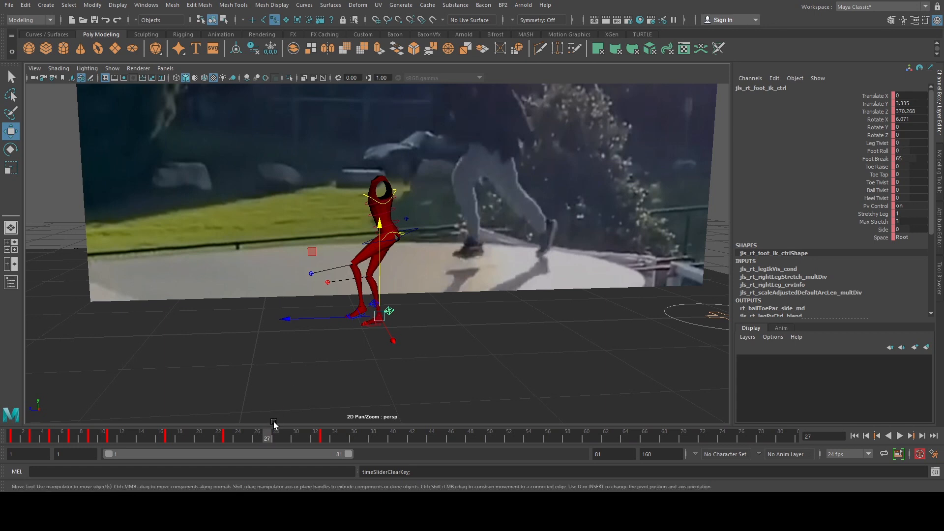
right_click(267, 435)
click(398, 299)
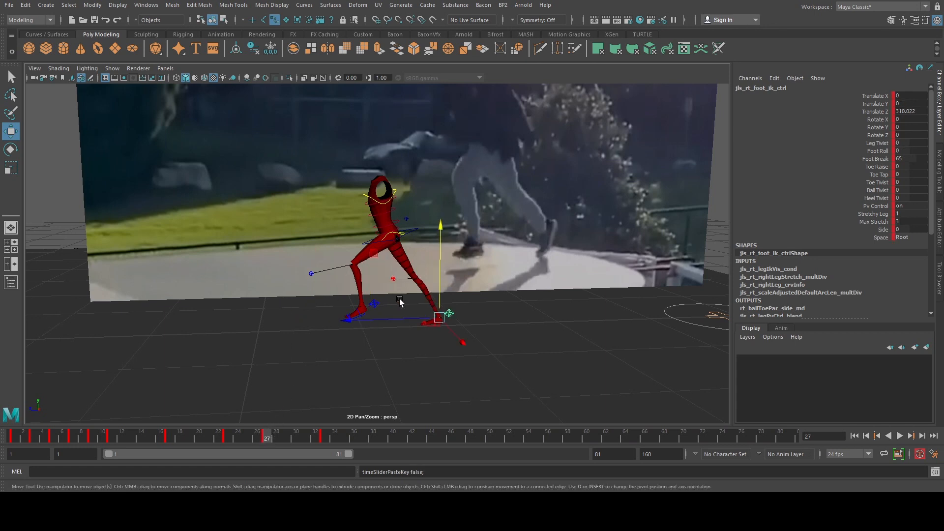
click(877, 151)
middle_drag(683, 239, 718, 239)
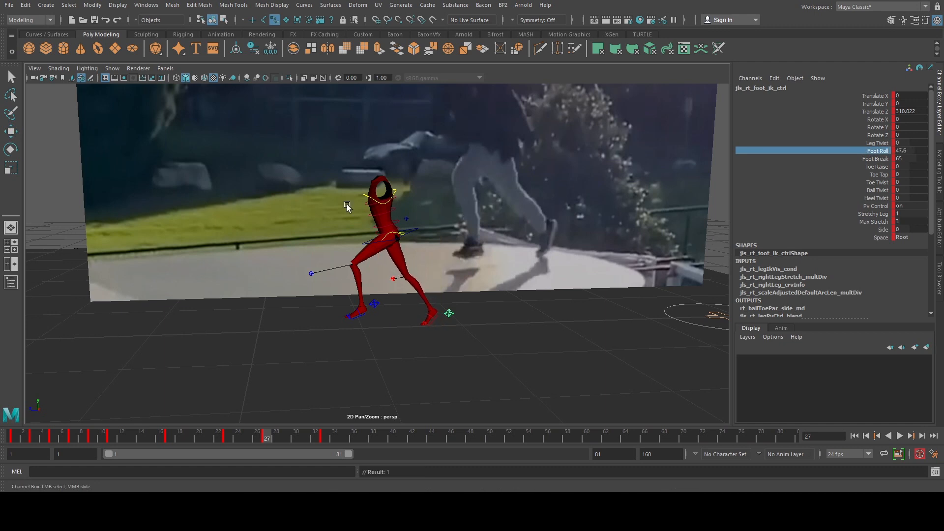
Step: Select all the character's controls, key them at frames 27 and 33, and review the motion between those two poses
drag(221, 158, 322, 282)
key(w)
key(period)
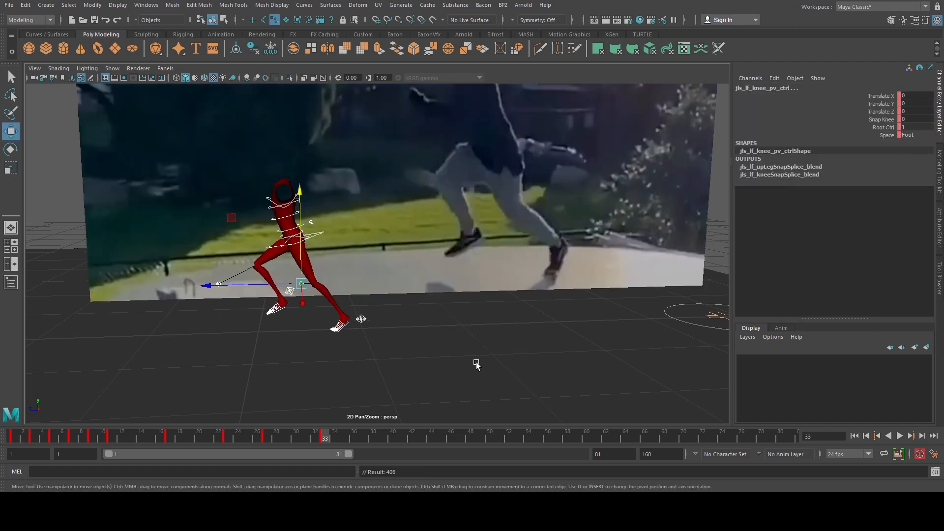
key(comma)
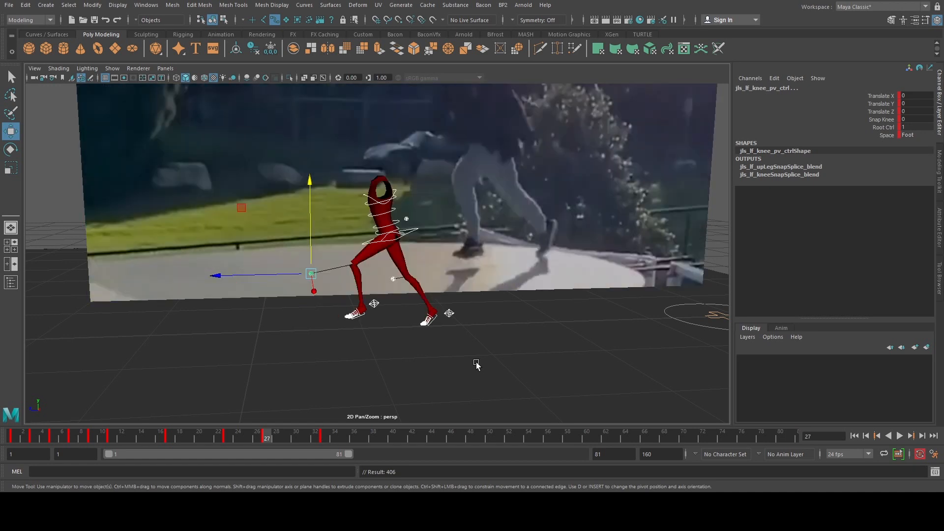
key(period)
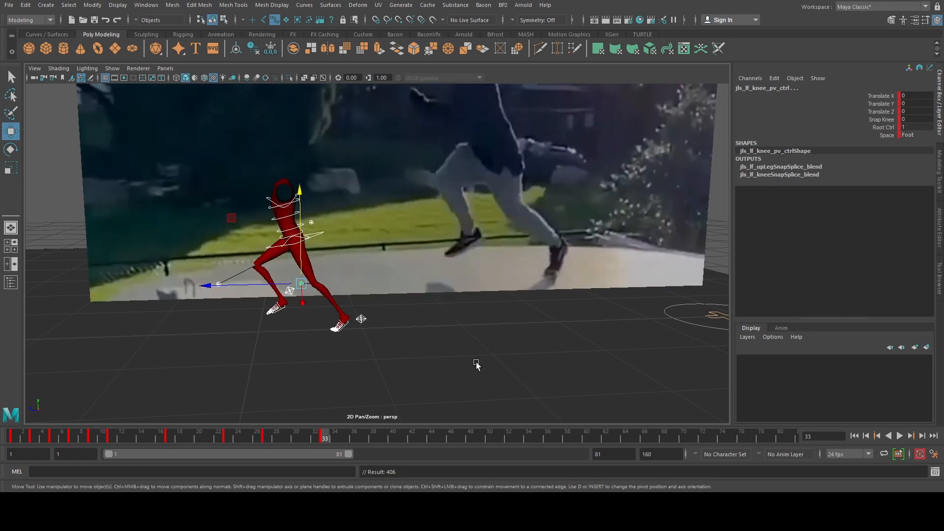
drag(268, 437, 325, 485)
drag(325, 436, 325, 435)
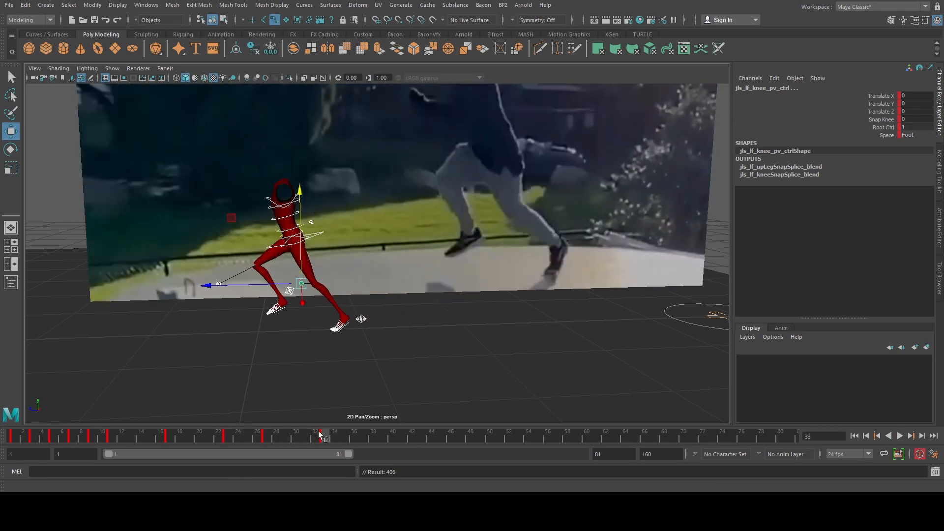
Step: Go to frame 39 and key the current pose on all the character's controls
alt+middle_drag(344, 381, 377, 369)
scroll(378, 369, down, 1)
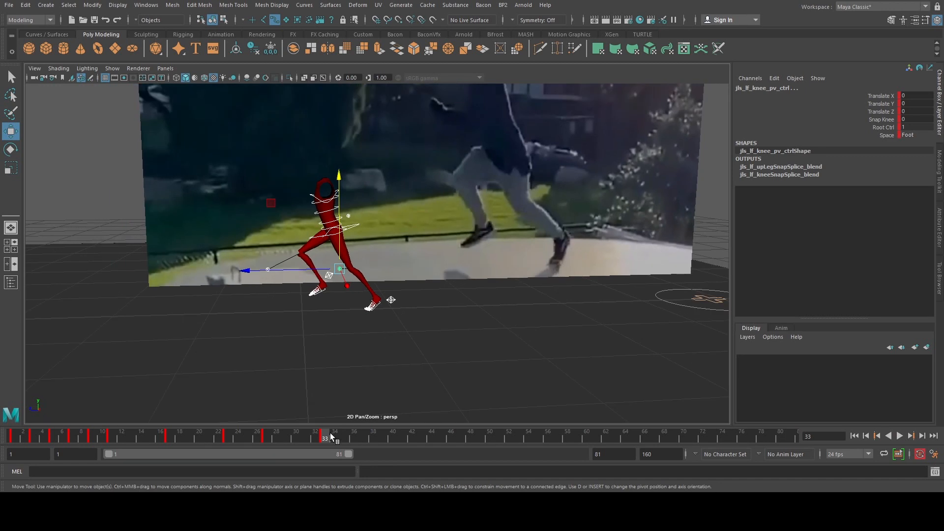
drag(331, 437, 387, 441)
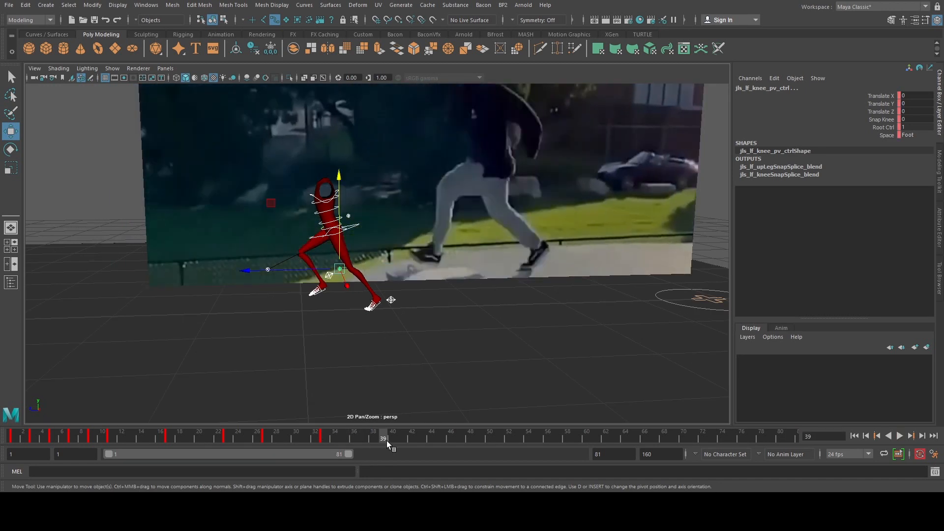
click(245, 285)
drag(194, 168, 479, 355)
scroll(368, 346, up, 1)
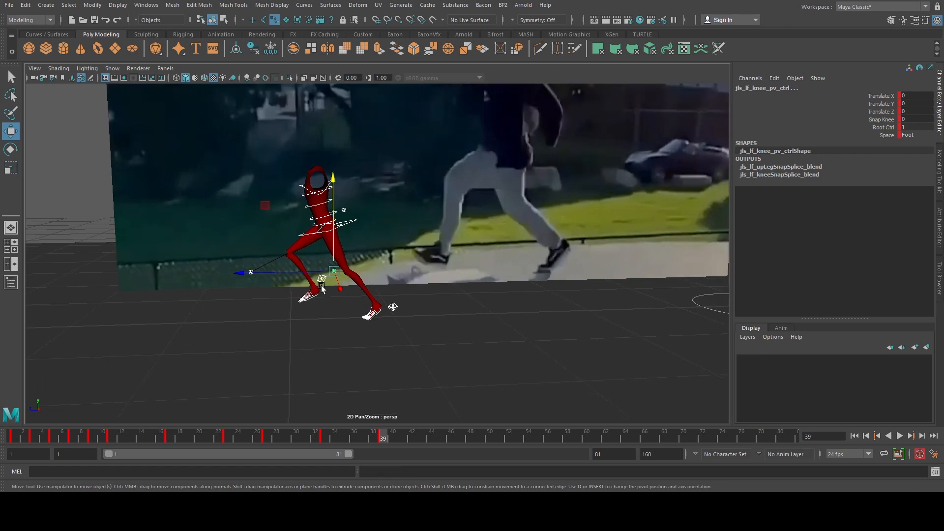
Step: Plant the right foot control at frame 39 with Rotate X 0, Translate Y 0 and a Translate Z of about 482.6
click(322, 291)
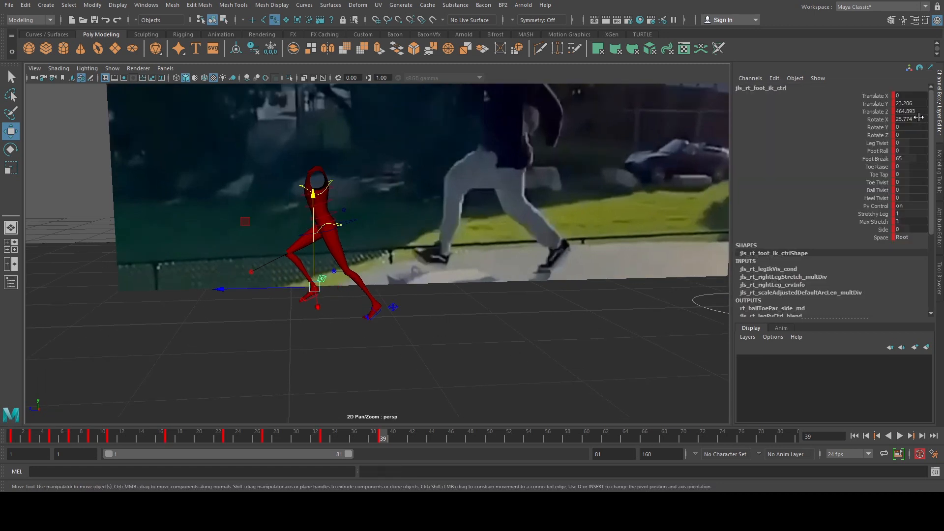
double_click(905, 119)
text(0)
key(Return)
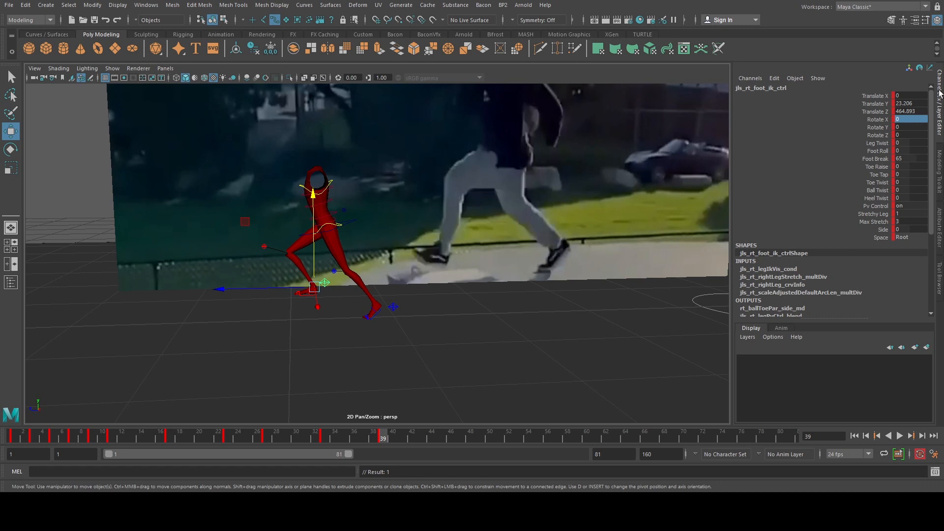
double_click(907, 104)
text(0)
key(Return)
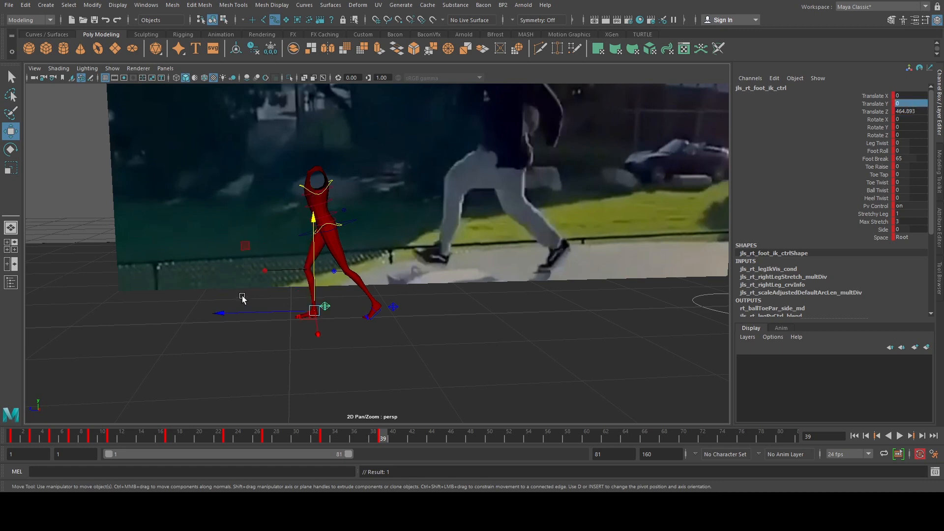
drag(325, 435, 383, 437)
drag(283, 312, 263, 314)
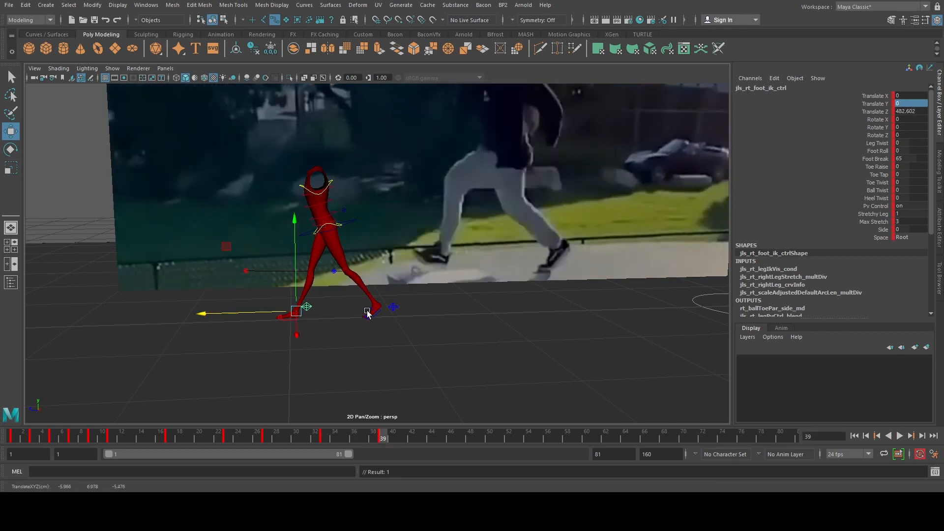
Step: Set the left foot's Foot Roll to 0 and move it forward to Translate Y about 20.3 and Translate Z about 491
click(392, 308)
double_click(914, 150)
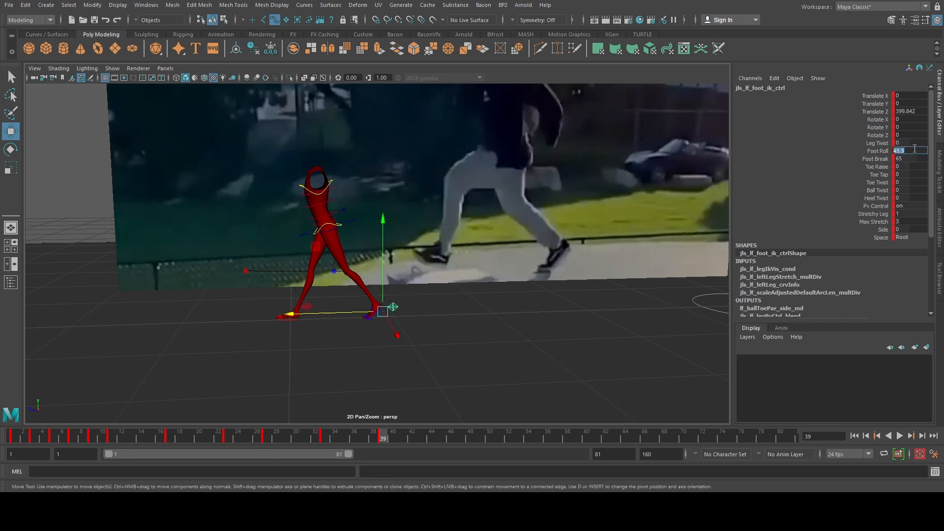
text(0)
key(Return)
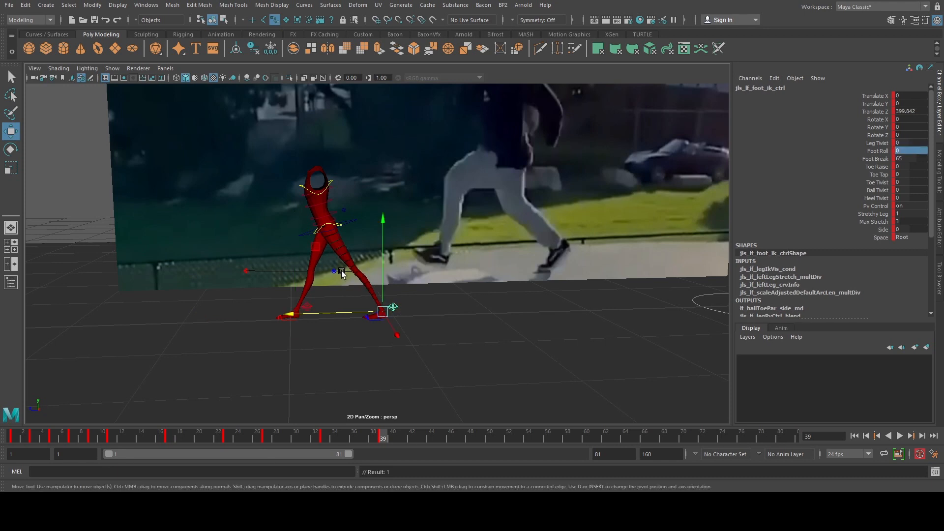
drag(316, 248, 217, 229)
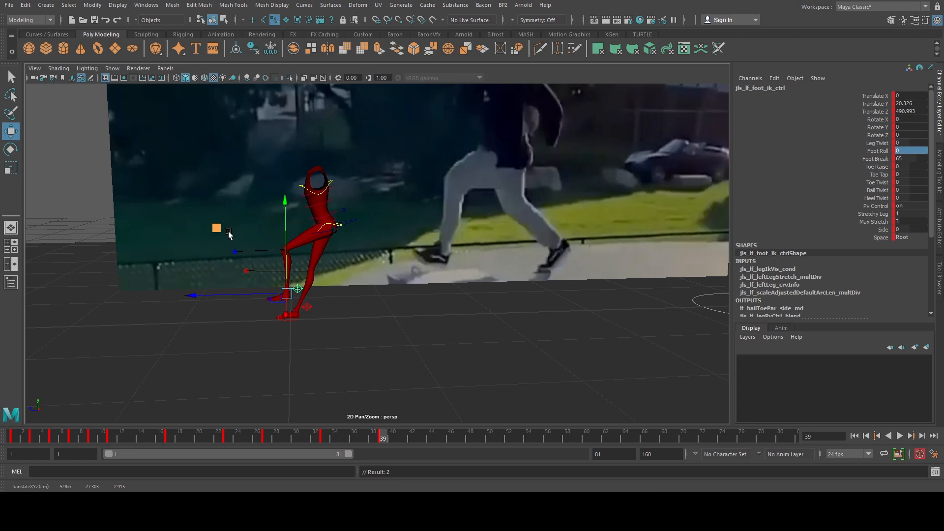
Step: Move the COG and left foot forward together at frame 39, bringing the COG to Translate Y about -7.4 and Translate Z about 507
click(350, 222)
drag(310, 235, 247, 236)
drag(264, 205, 272, 209)
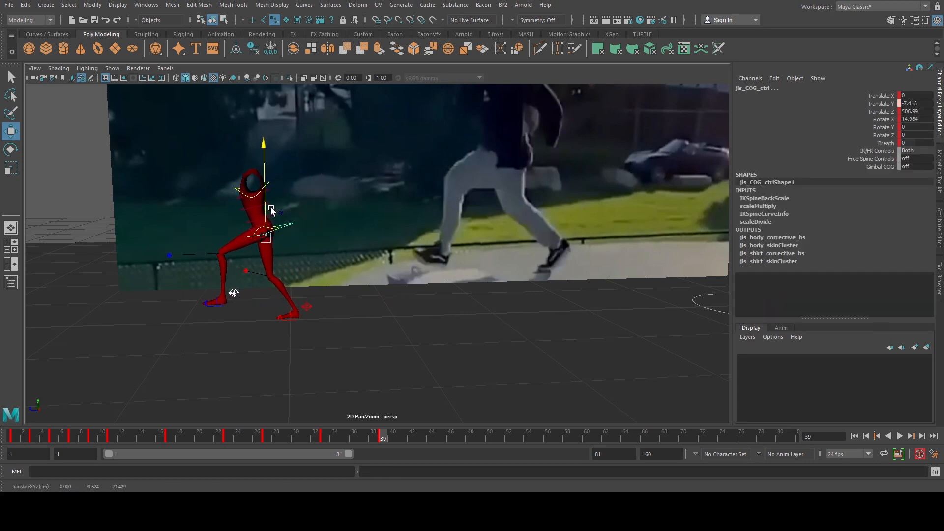
Step: Raise the right heel at frame 39 by setting the right foot control's Foot Roll to about 43.7
click(308, 306)
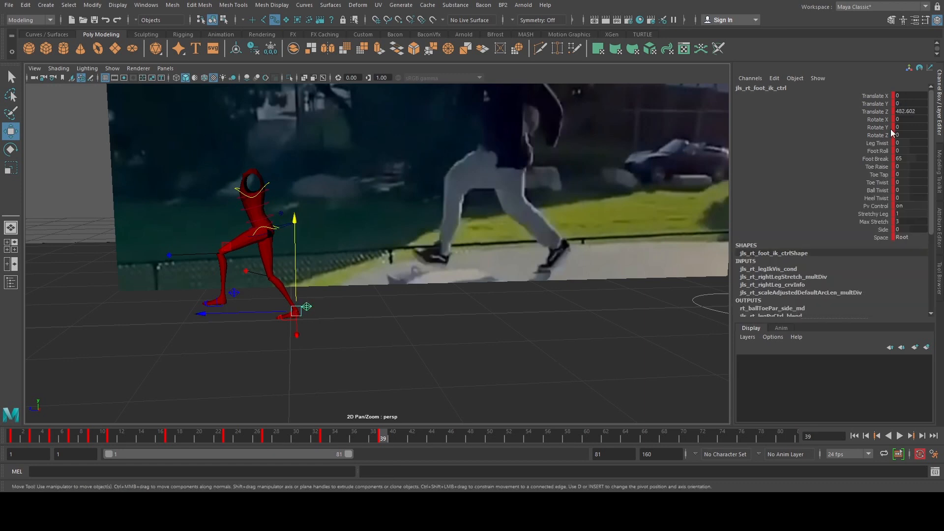
click(877, 151)
middle_drag(442, 187, 460, 186)
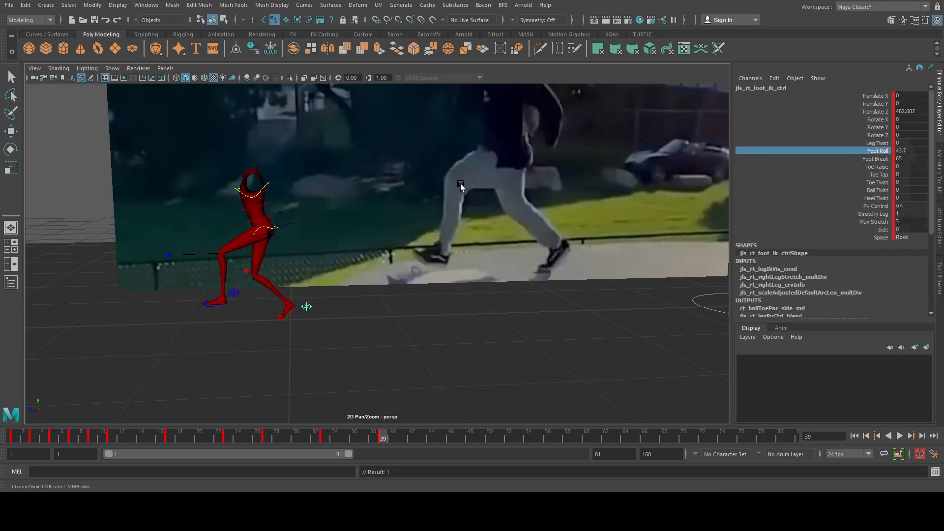
Step: Shift the COG and left foot further forward together, to a Translate Z of about 531.7 for the COG and 574.7 for the foot
click(212, 302)
key(w)
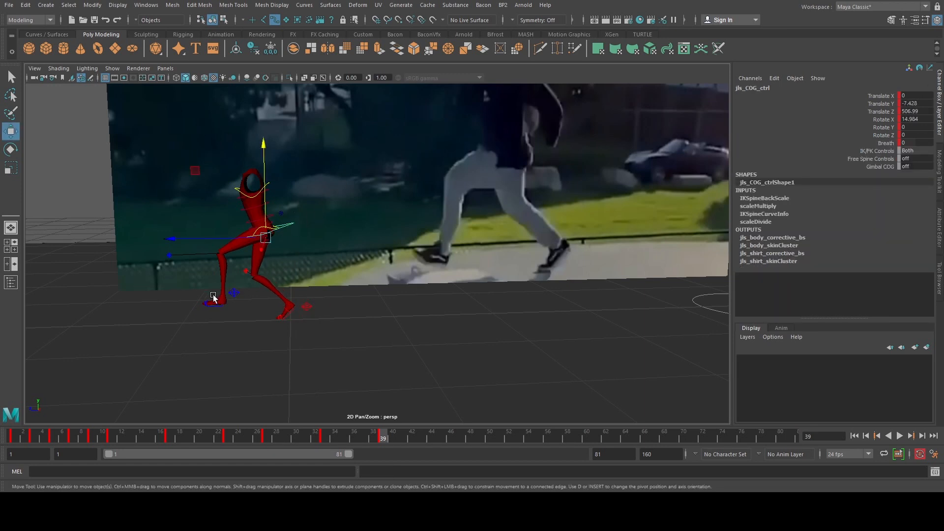
drag(182, 301, 143, 323)
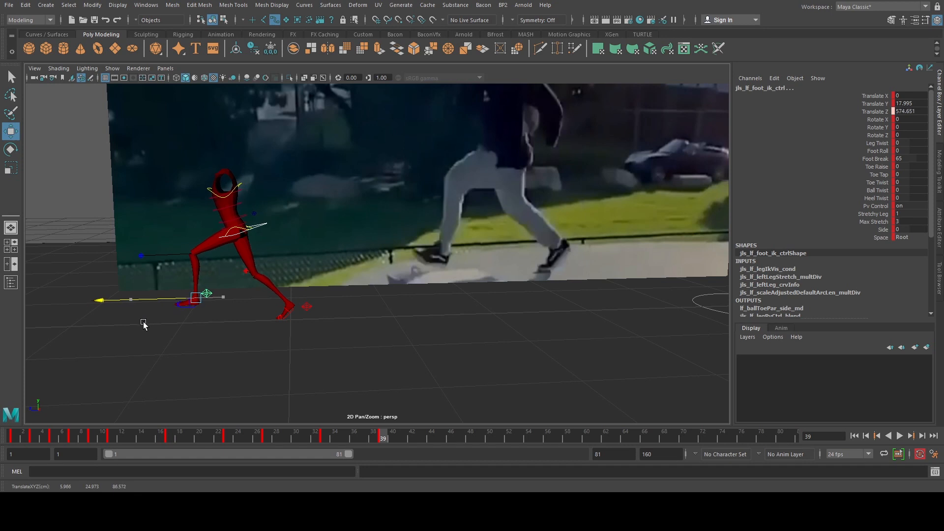
Step: Set the left foot's Foot Roll to about -17.9 and extend it to Translate Y about 14.5 and Translate Z about 584.1
click(191, 340)
click(205, 297)
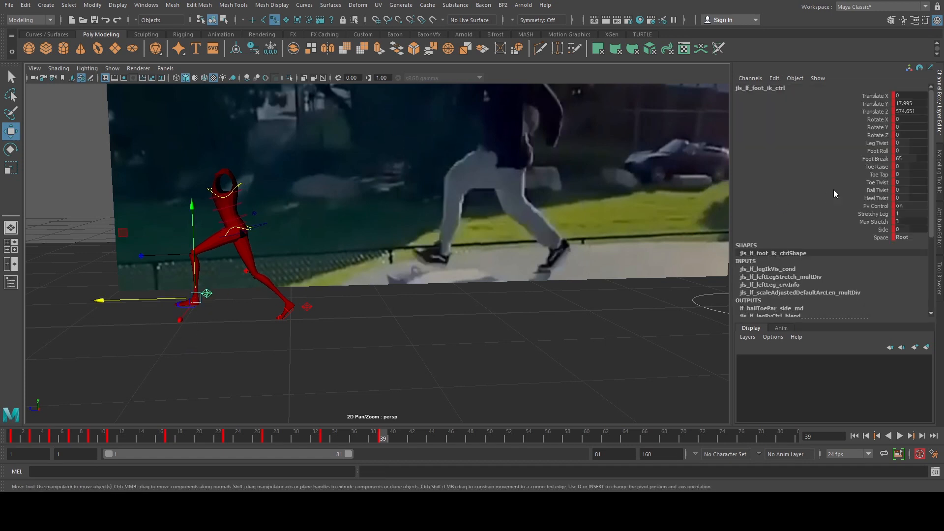
click(884, 152)
middle_drag(539, 185, 477, 191)
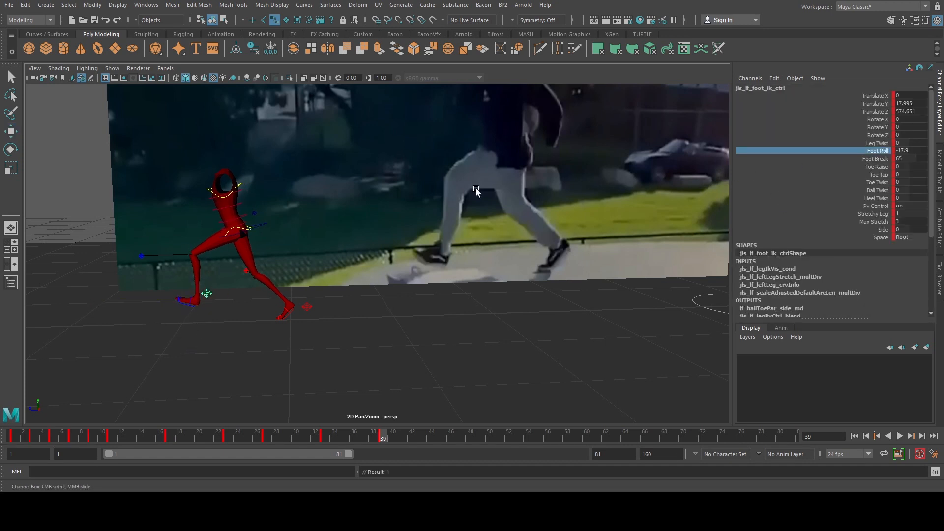
key(w)
drag(123, 235, 113, 242)
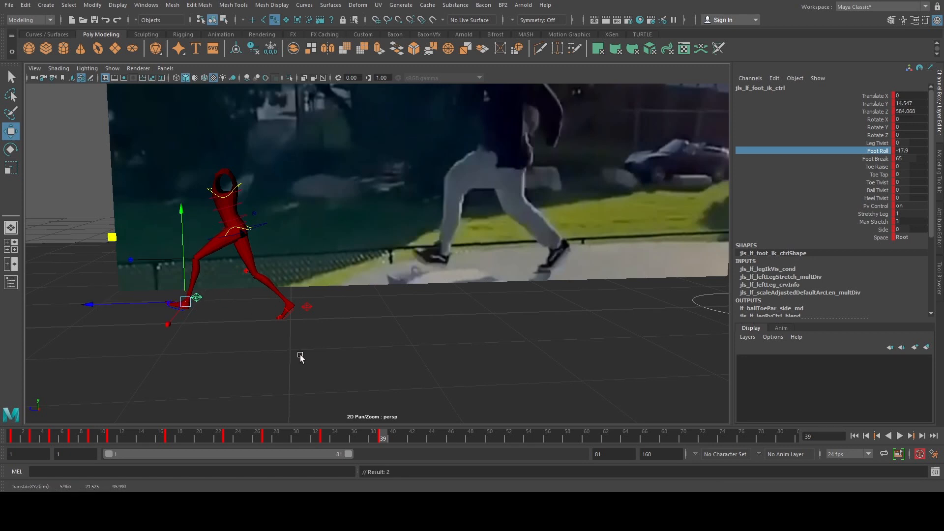
Step: Advance to frame 44 of the reference and key the current pose on all the character's controls
key(alt+v)
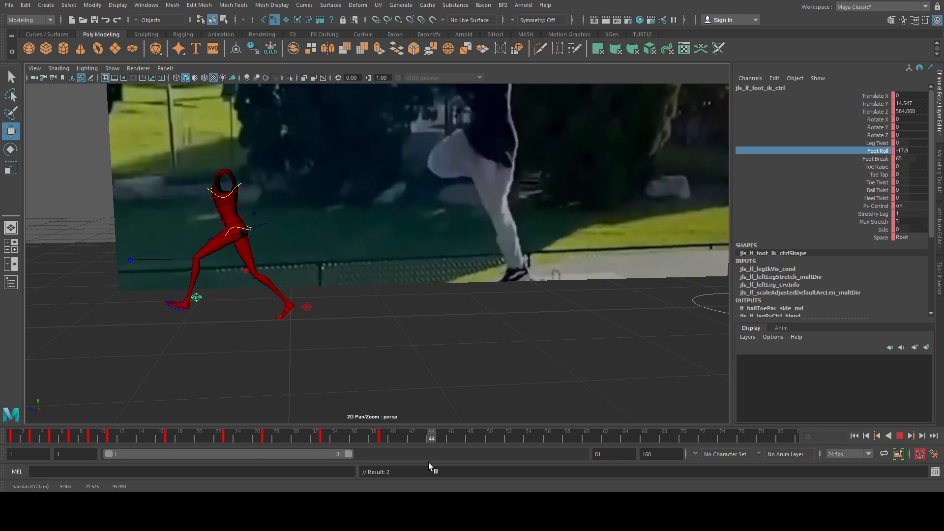
key(alt+v)
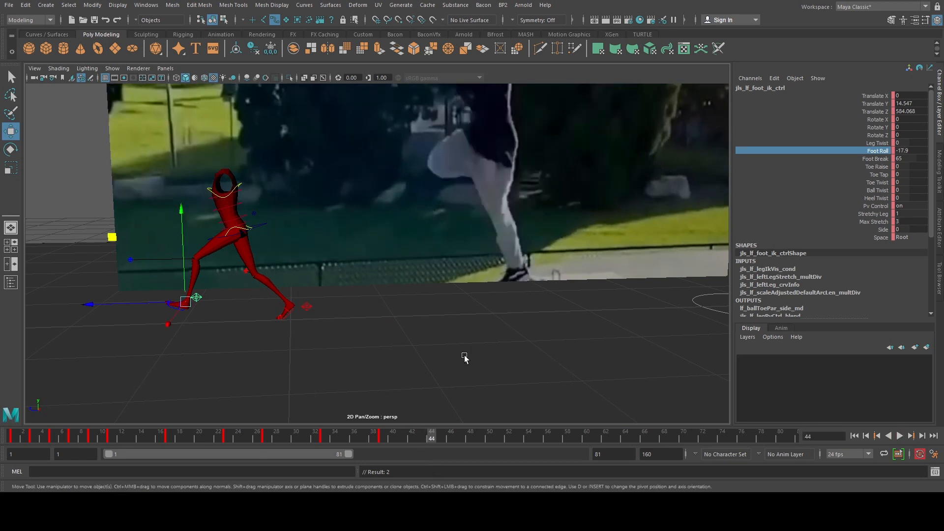
scroll(450, 301, down, 4)
drag(149, 178, 505, 389)
key(s)
scroll(426, 362, up, 3)
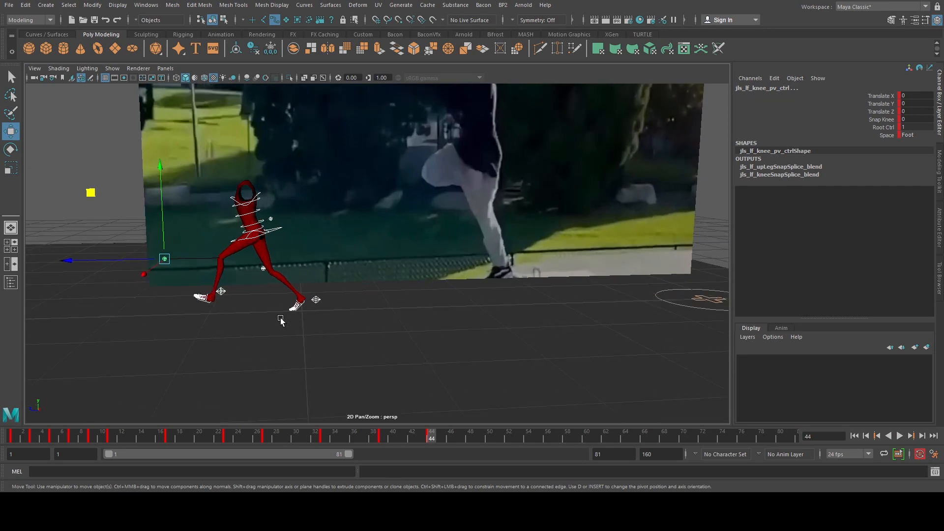
alt+middle_drag(281, 319, 342, 305)
click(488, 232)
scroll(487, 232, down, 3)
alt+middle_drag(474, 233, 462, 292)
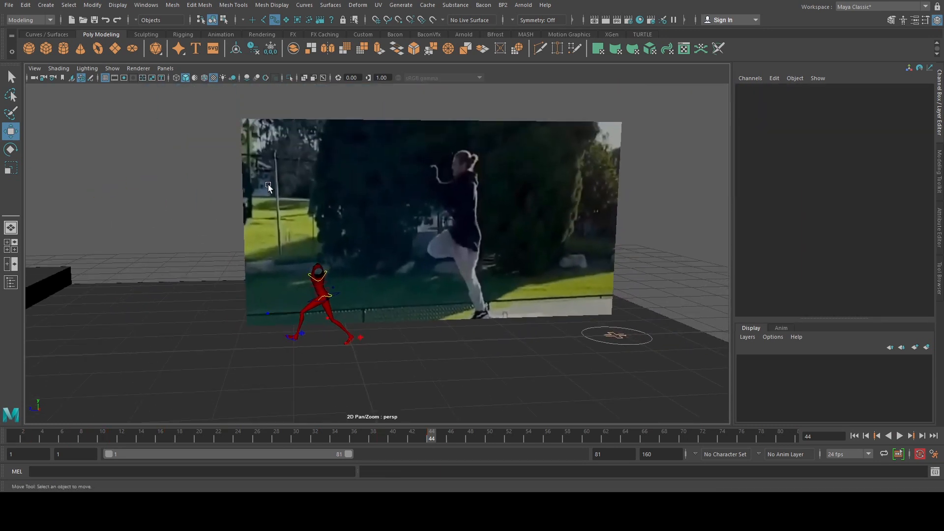
click(347, 148)
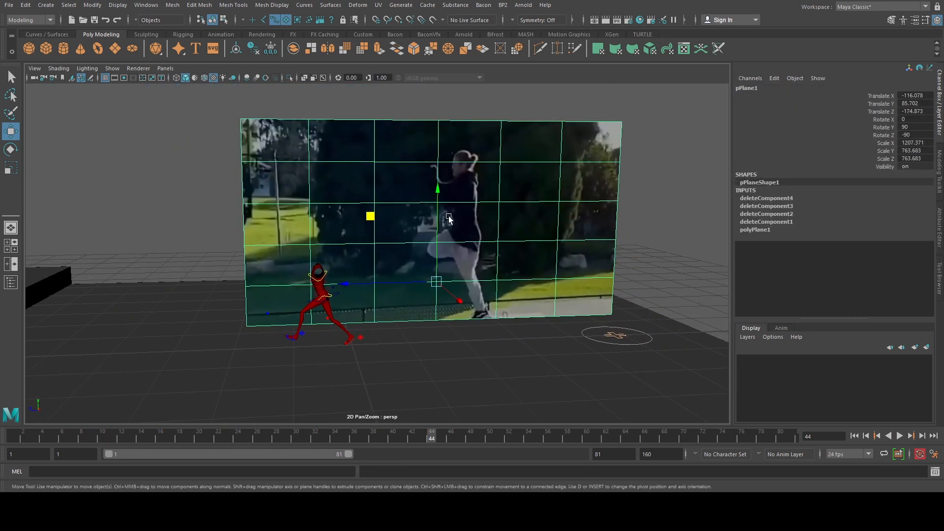
drag(433, 214, 435, 197)
key(ctrl+z)
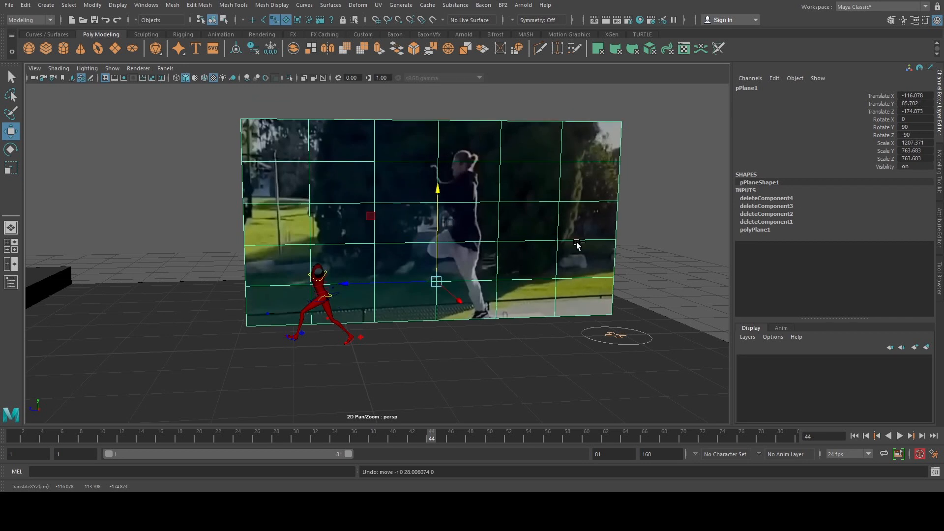
click(670, 235)
Step: Plant the left foot control at frame 44 with Foot Roll 0, Translate Y 0 and a Translate Z of about 591.8
drag(143, 221, 223, 282)
scroll(382, 358, up, 4)
alt+middle_drag(383, 358, 424, 304)
click(298, 319)
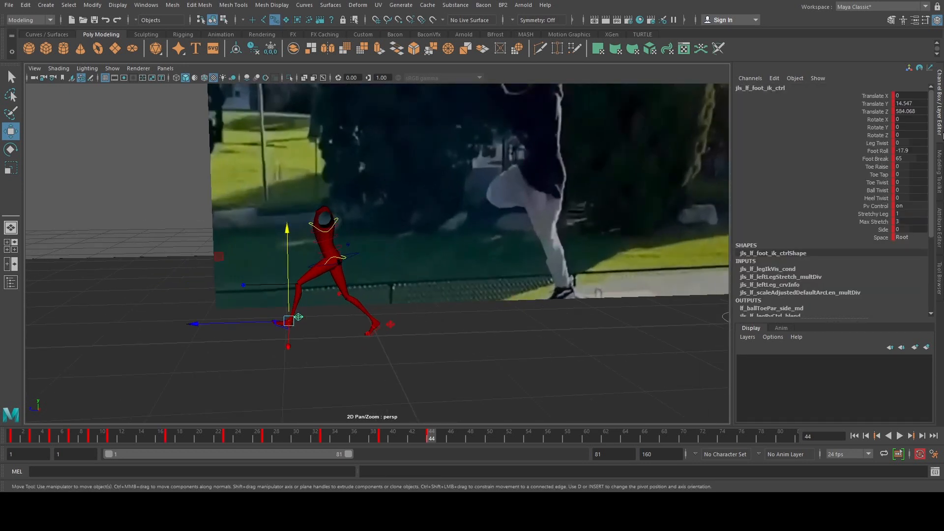
double_click(914, 152)
text(0)
key(Return)
double_click(912, 104)
key(Return)
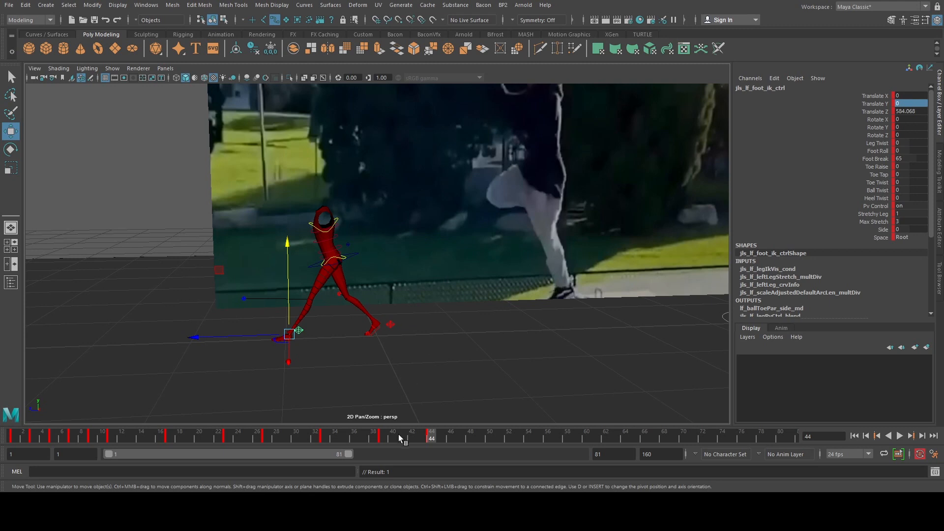
key(alt+v)
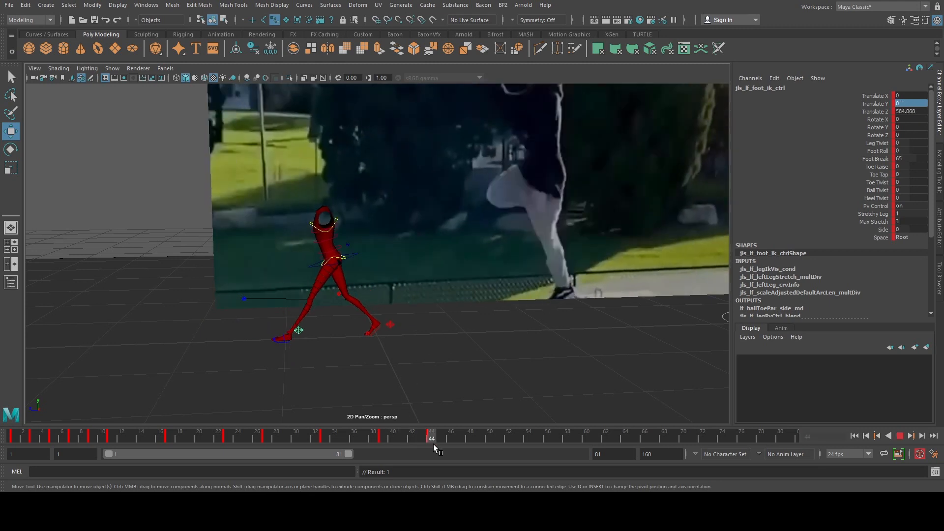
key(alt+v)
drag(268, 338, 247, 338)
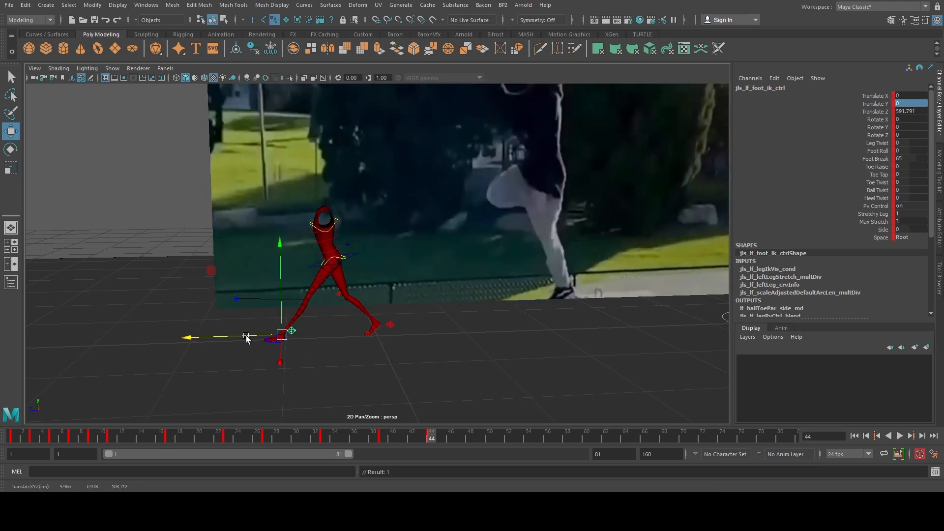
Step: Move the right foot and COG forward together, bringing the COG to Translate Y about -12 and Translate Z about 613.7
click(395, 328)
click(340, 257)
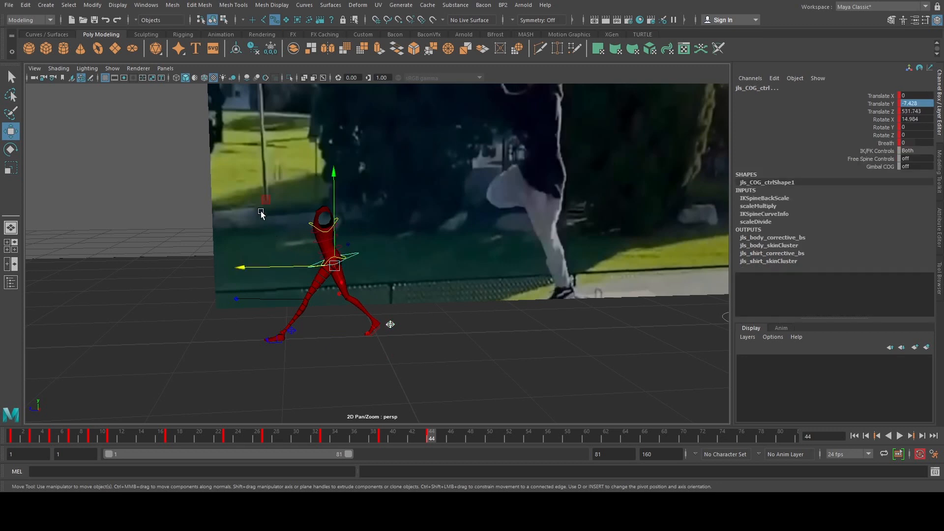
middle_drag(261, 212, 186, 206)
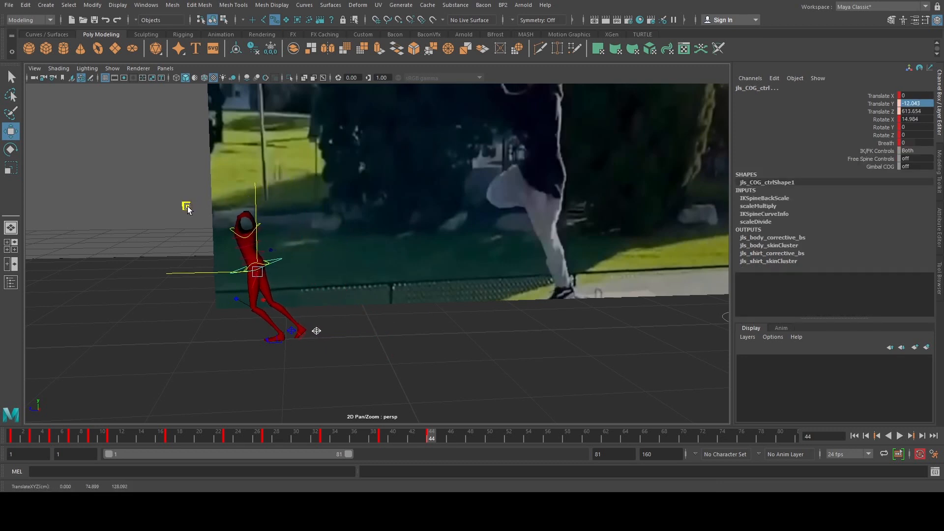
drag(186, 206, 186, 205)
Step: Lift the left heel at frame 44 by setting the left foot control's Foot Roll to about 36.7
alt+middle_drag(275, 252, 359, 211)
alt+right_drag(359, 212, 404, 282)
click(372, 304)
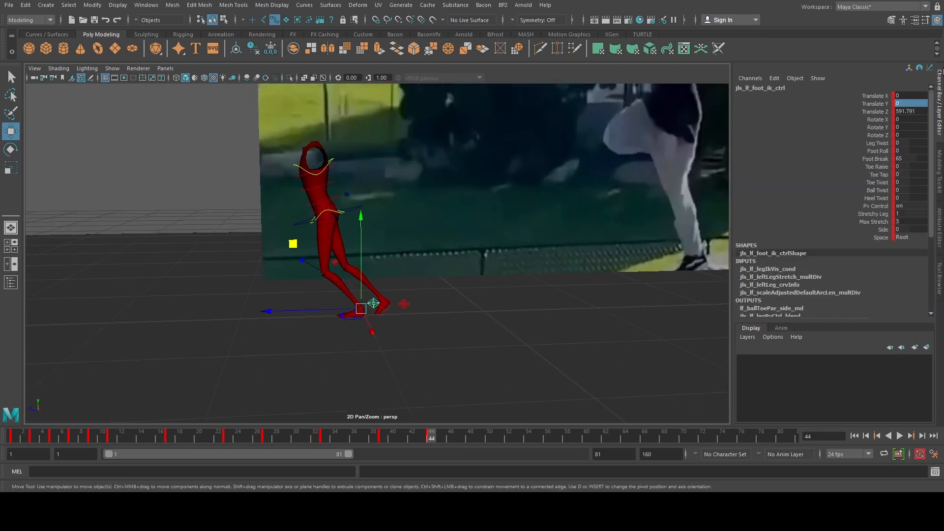
click(883, 151)
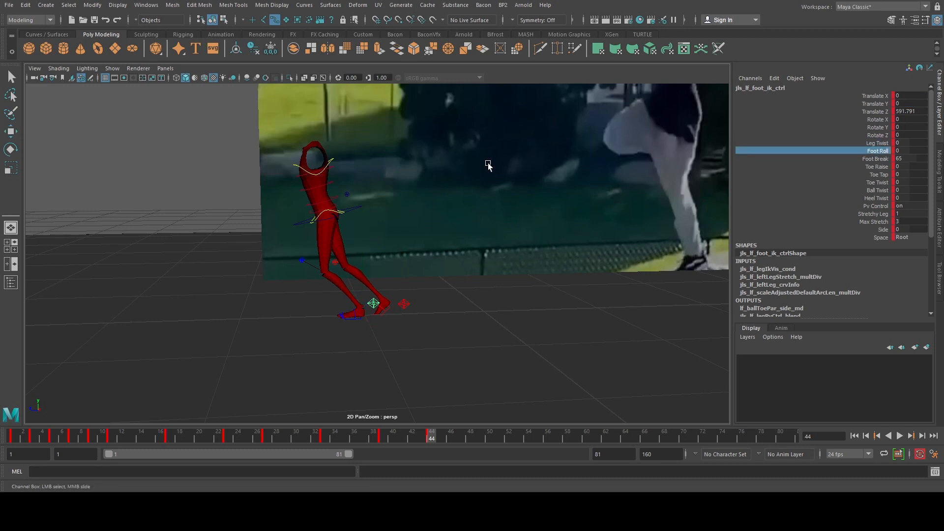
middle_drag(488, 166, 607, 195)
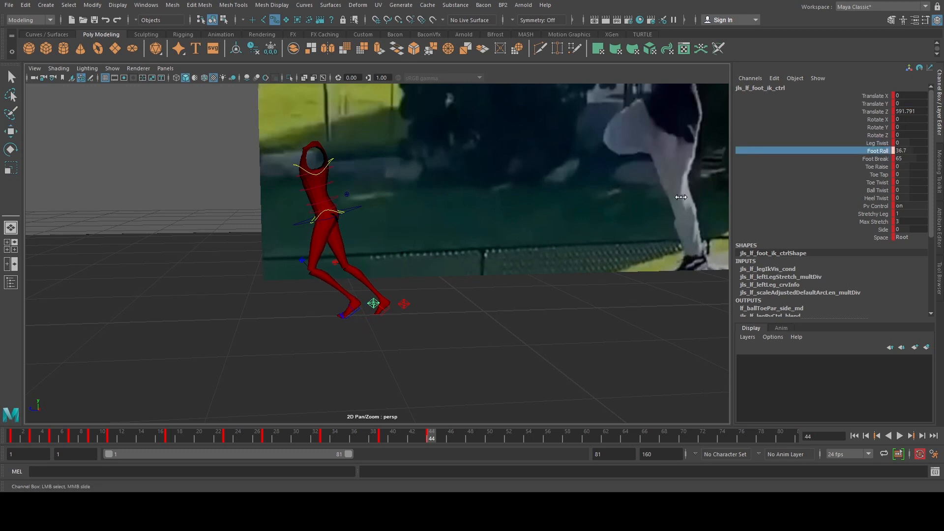
Step: Raise and advance the COG at frame 44 to Translate Y about -0.06 and Translate Z about 631.5
click(347, 217)
key(w)
middle_drag(263, 164, 245, 150)
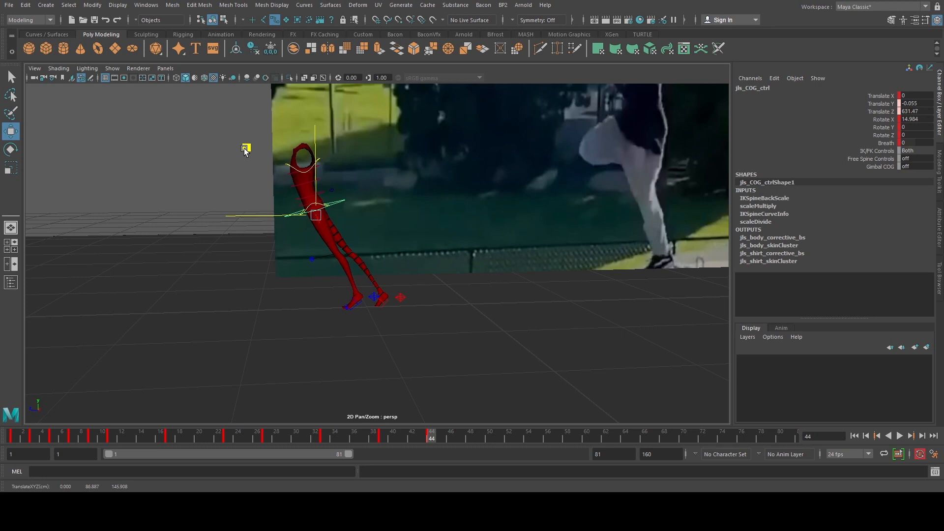
Step: Lift the right foot forward with Foot Roll 0, Translate Y about 51, Translate Z about 643.1 and Rotate X about 41.7
click(400, 299)
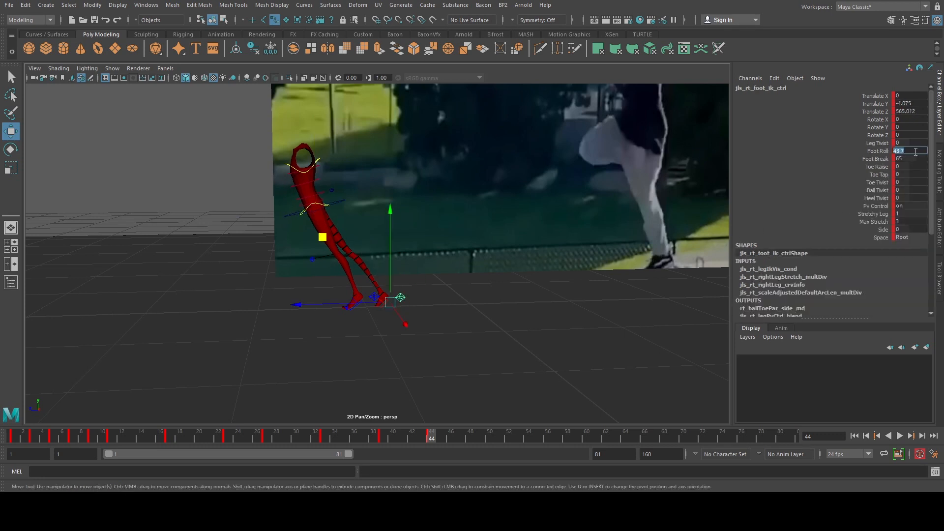
key(Return)
middle_drag(332, 233, 236, 180)
key(e)
drag(355, 174, 295, 153)
key(w)
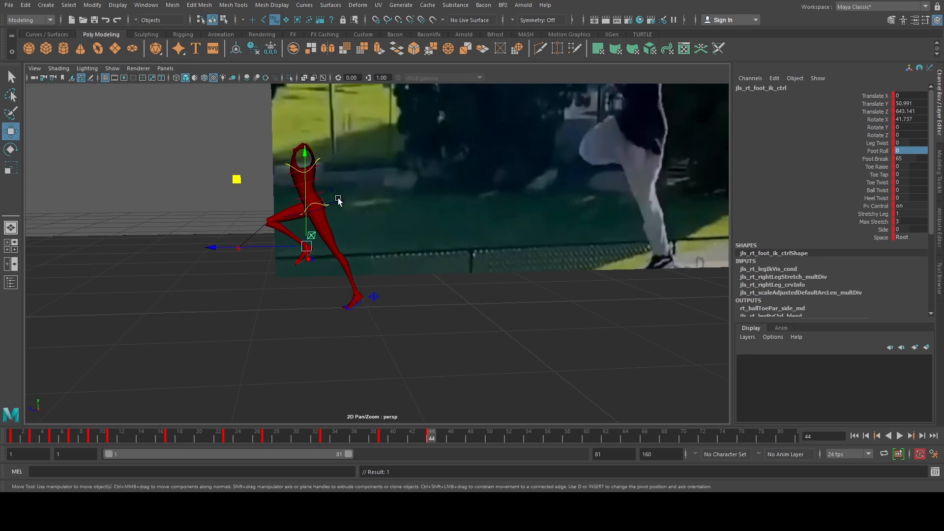
click(98, 198)
Step: Display the COG control's Translate Z curve in the Graph Editor beside the perspective view
click(340, 202)
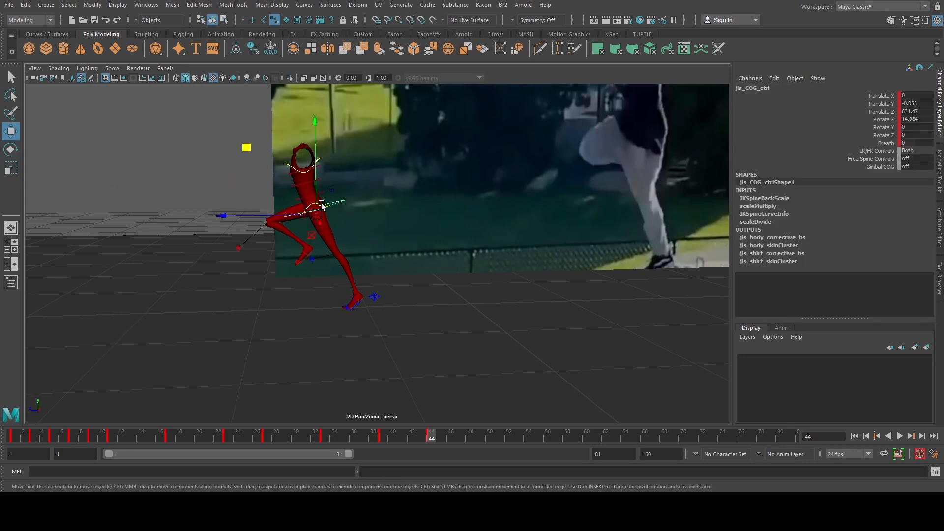
key(space)
scroll(275, 207, down, 6)
alt+drag(323, 202, 286, 230)
scroll(313, 249, up, 4)
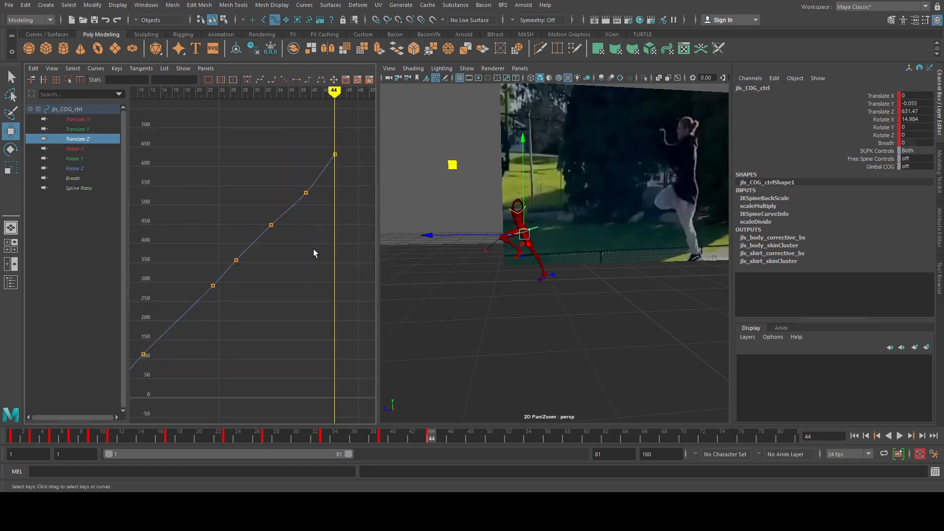
alt+middle_drag(314, 249, 286, 279)
scroll(302, 261, up, 4)
scroll(274, 284, down, 4)
Step: Smooth the COG's Translate Z curve at frame 27 by lowering that key to about 352.06
drag(220, 436, 265, 450)
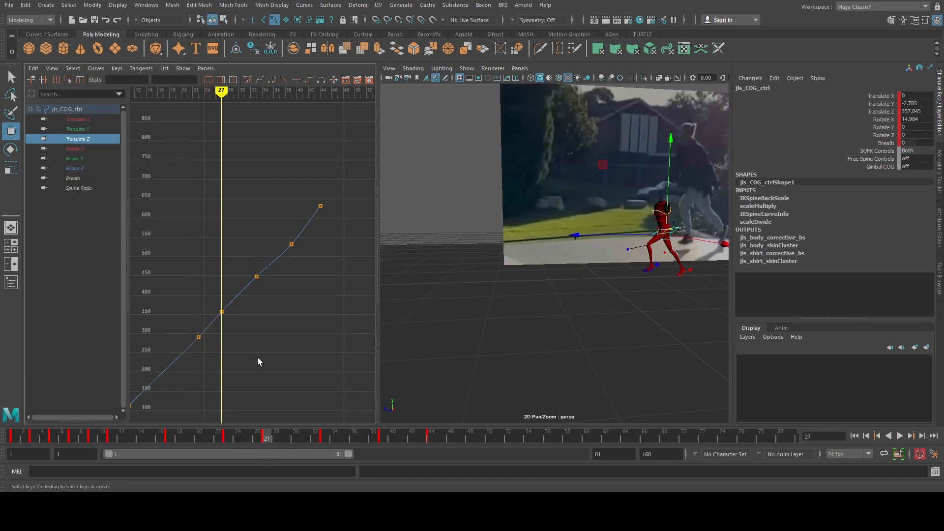
alt+right_drag(237, 335, 268, 291)
alt+middle_drag(232, 273, 266, 247)
scroll(261, 269, down, 3)
alt+middle_drag(581, 274, 386, 294)
scroll(386, 294, up, 2)
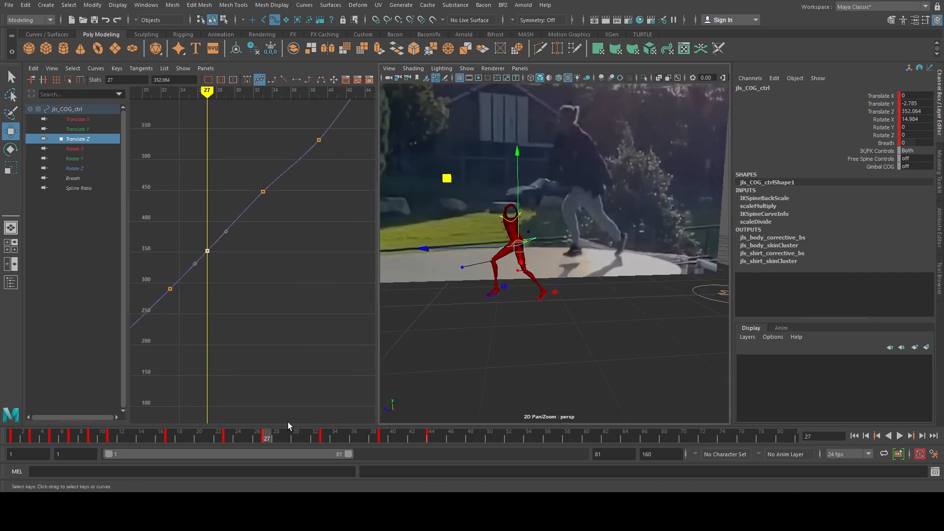
mouse_move(276, 436)
mouse_down()
mouse_move(217, 438)
mouse_move(265, 445)
mouse_up()
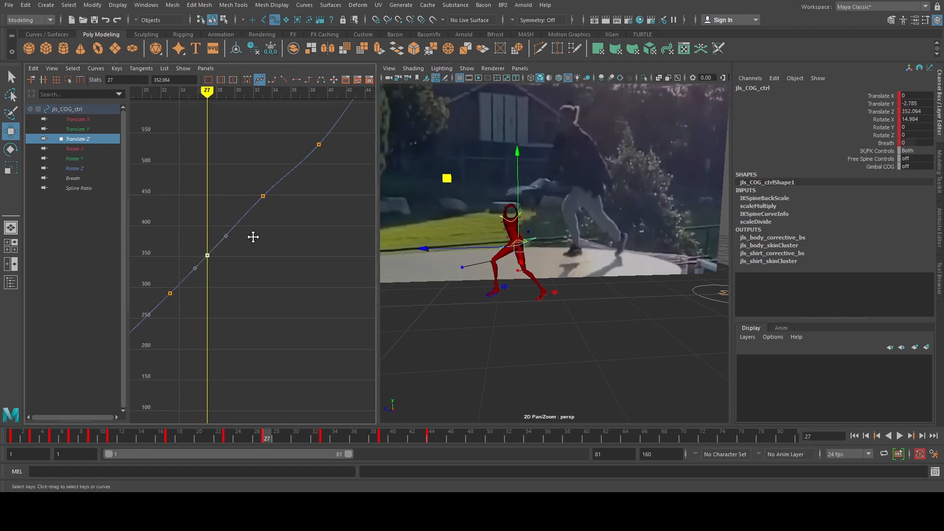
Step: Lower the COG's Translate Z key at frame 33 to about 444.9
alt+middle_drag(252, 237, 243, 239)
alt+middle_drag(281, 277, 279, 270)
key(period)
Step: Go to frame 39 and raise the COG's Translate Z key there to about 546.09
key(period)
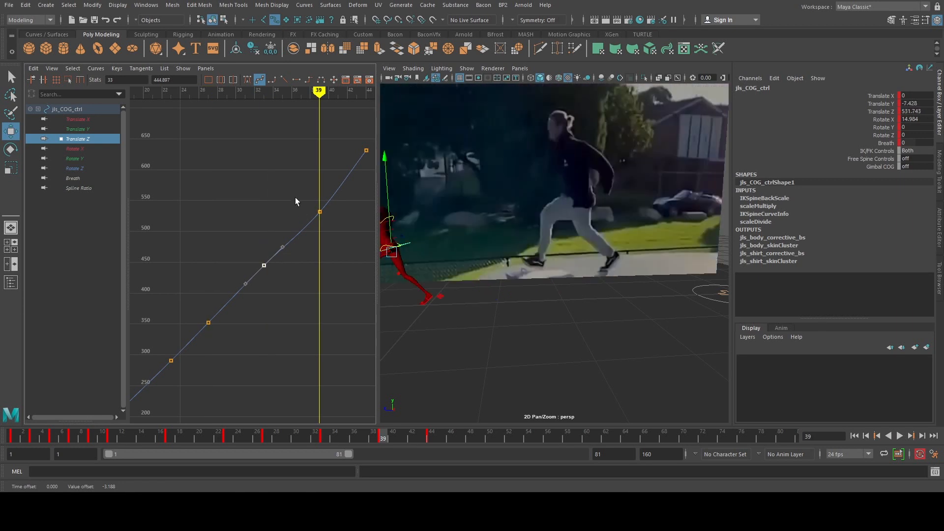
drag(346, 194, 310, 224)
middle_drag(339, 240, 338, 229)
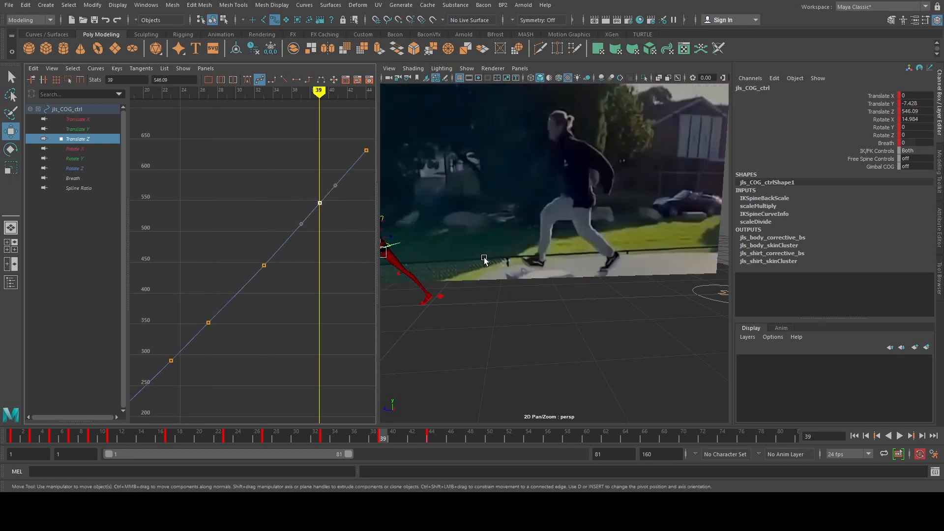
alt+middle_drag(484, 257, 601, 239)
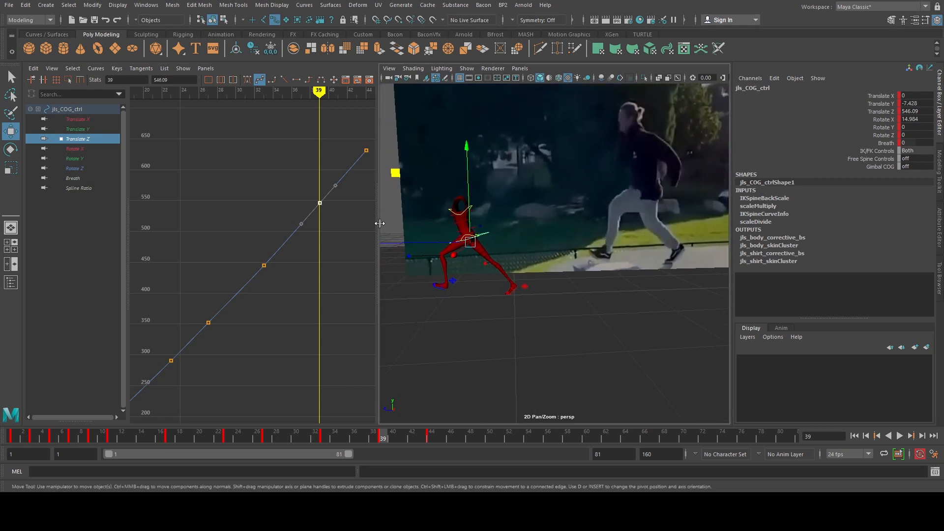
alt+middle_drag(264, 236, 259, 243)
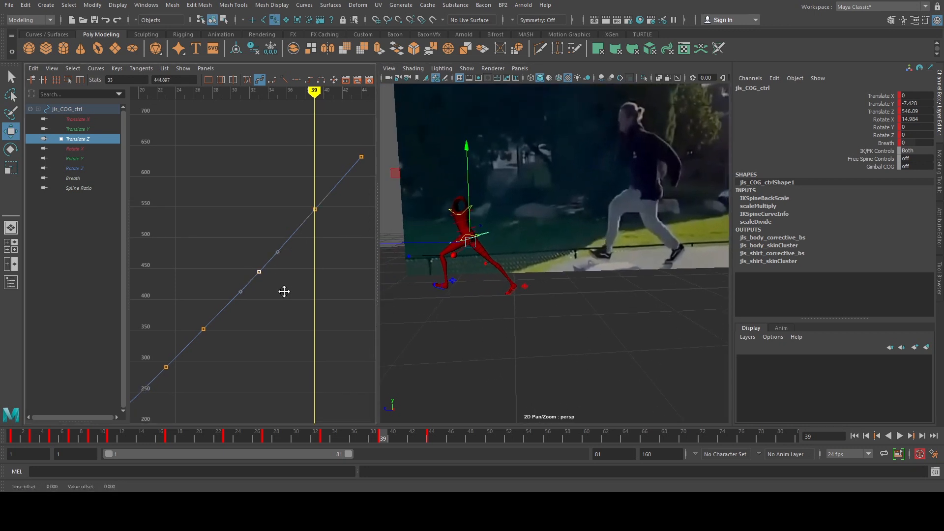
Step: Go to frame 27 and lower the COG's Translate Z keys from frames 27 to 44 together, bringing frame 27 to about 346.09
alt+middle_drag(297, 272, 285, 227)
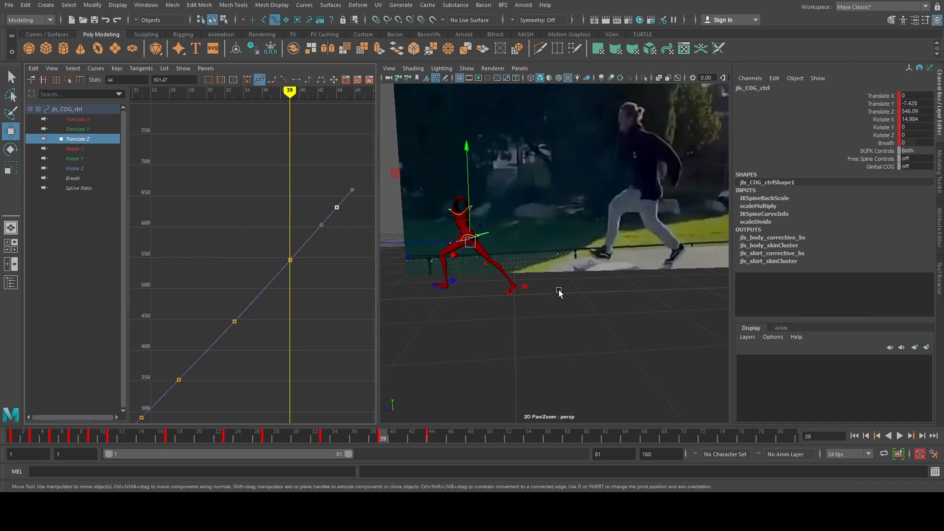
alt+middle_drag(266, 262, 340, 177)
scroll(290, 196, down, 3)
scroll(311, 196, up, 3)
scroll(303, 210, down, 3)
alt+middle_drag(297, 205, 294, 195)
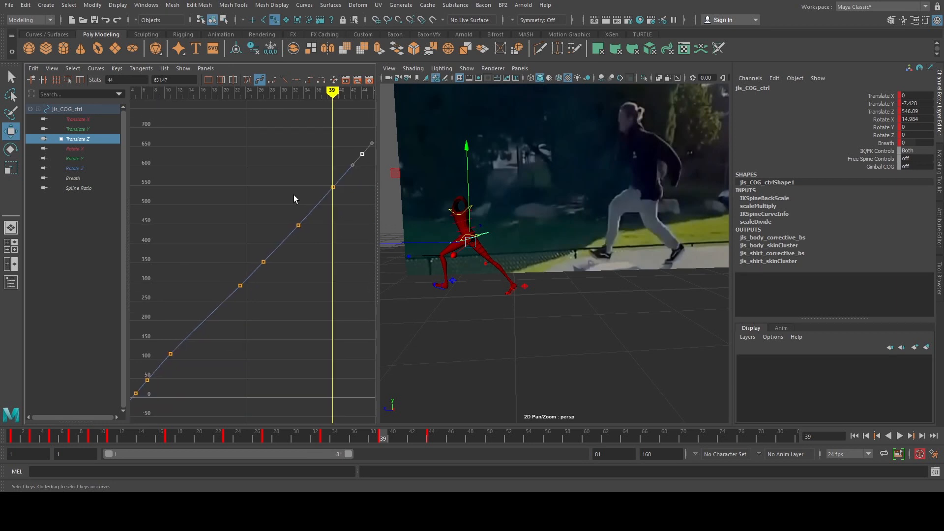
scroll(294, 195, up, 3)
drag(235, 433, 268, 435)
key(f)
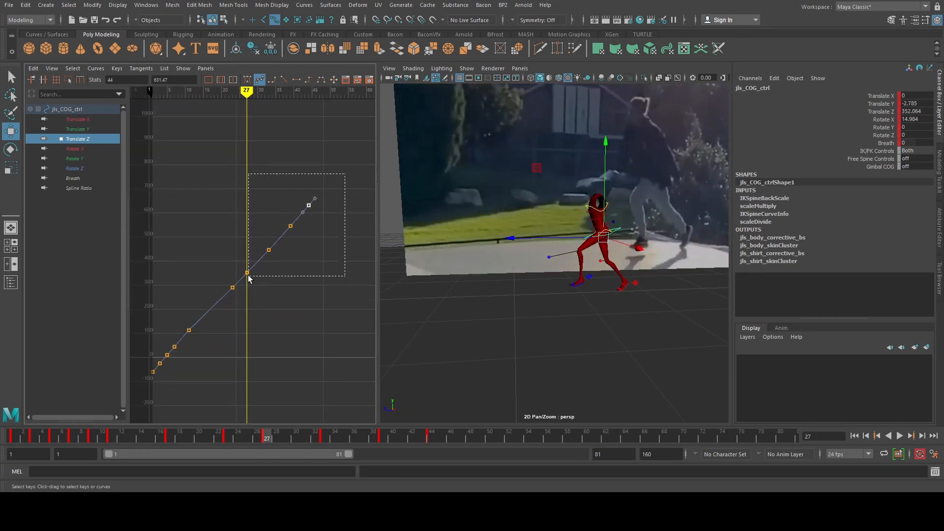
drag(248, 276, 238, 281)
scroll(289, 282, up, 5)
alt+middle_drag(285, 264, 376, 209)
scroll(324, 237, up, 2)
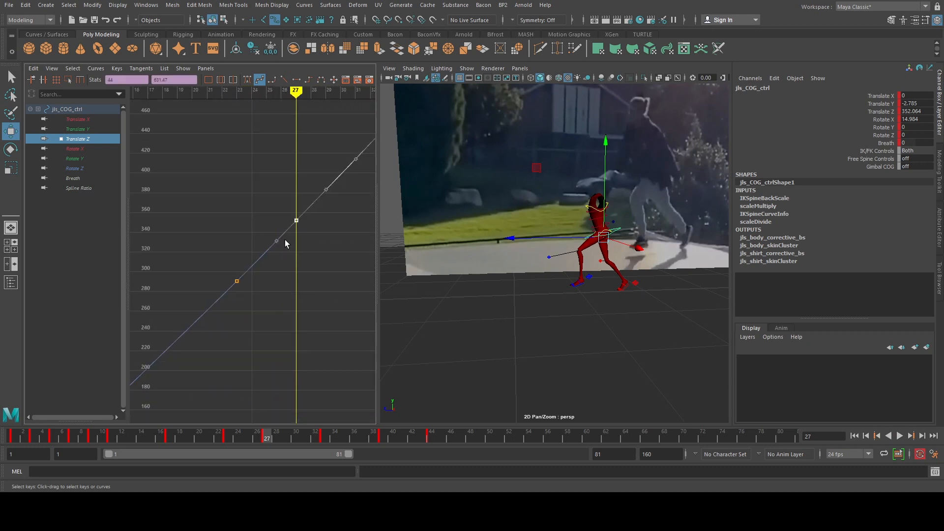
middle_drag(285, 243, 301, 245)
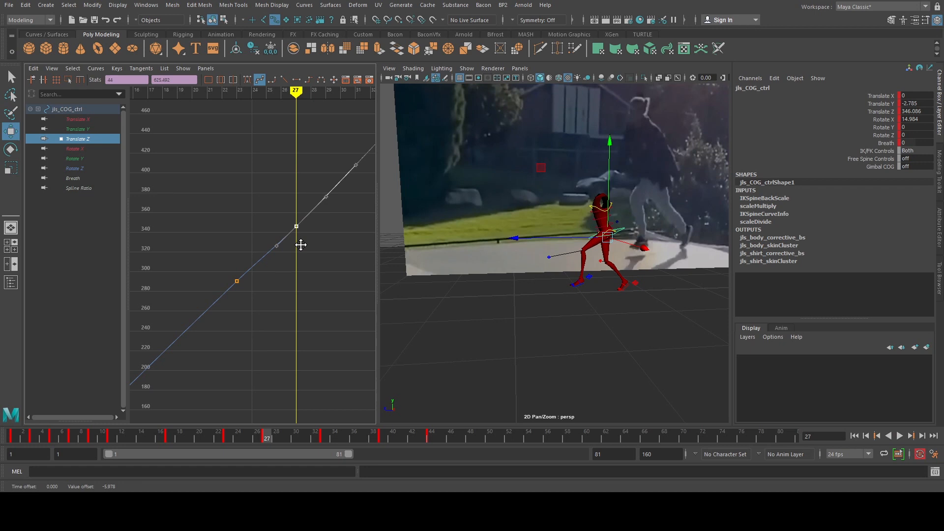
Step: Go to frame 33 and lower the COG's Translate Z key there to about 432.84
alt+middle_drag(315, 229, 290, 227)
scroll(245, 252, down, 3)
click(267, 220)
key(period)
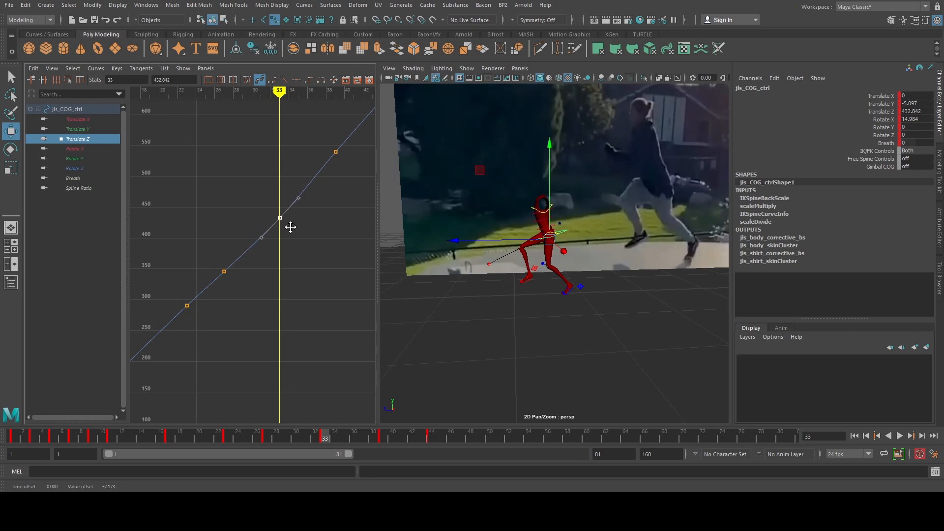
Step: Lower the COG's Translate Z keys at frames 39 and 44 together, bringing frame 44 to about 616.23
alt+middle_drag(339, 173, 252, 190)
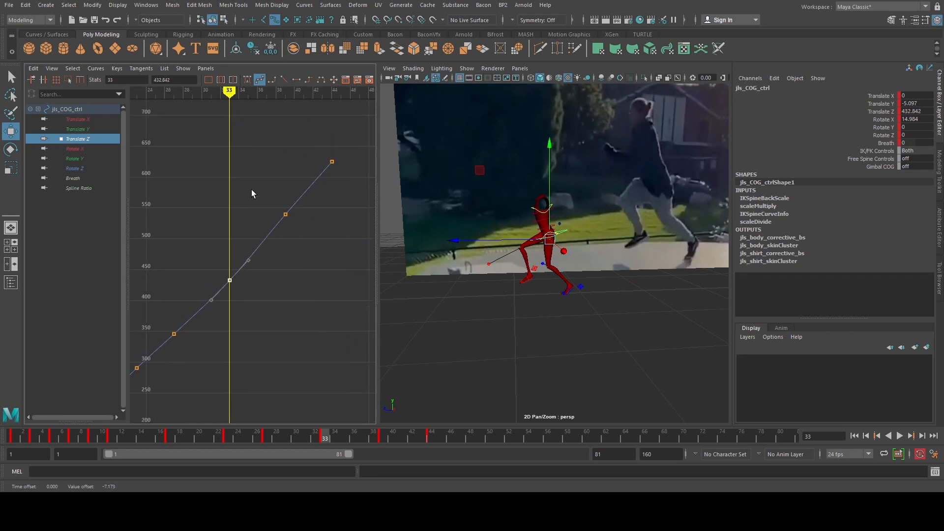
shift+drag(347, 207, 349, 230)
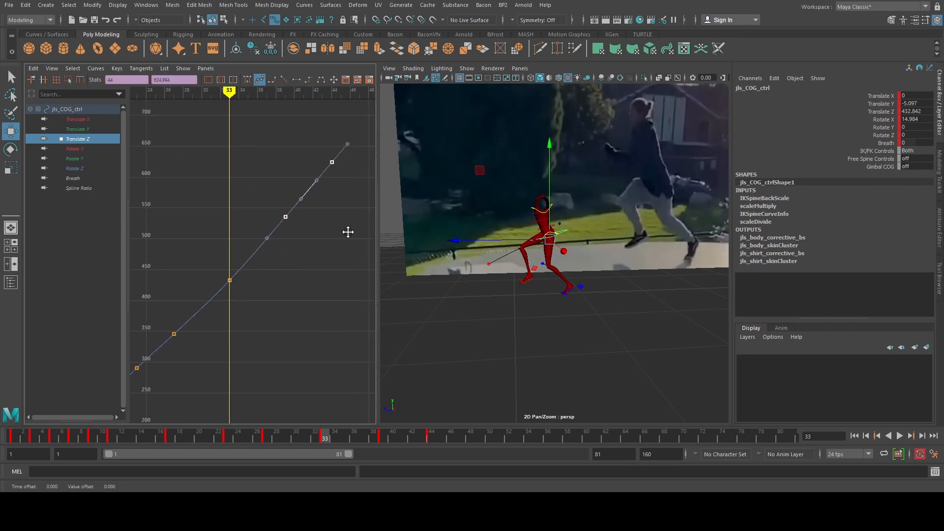
middle_drag(350, 230, 350, 234)
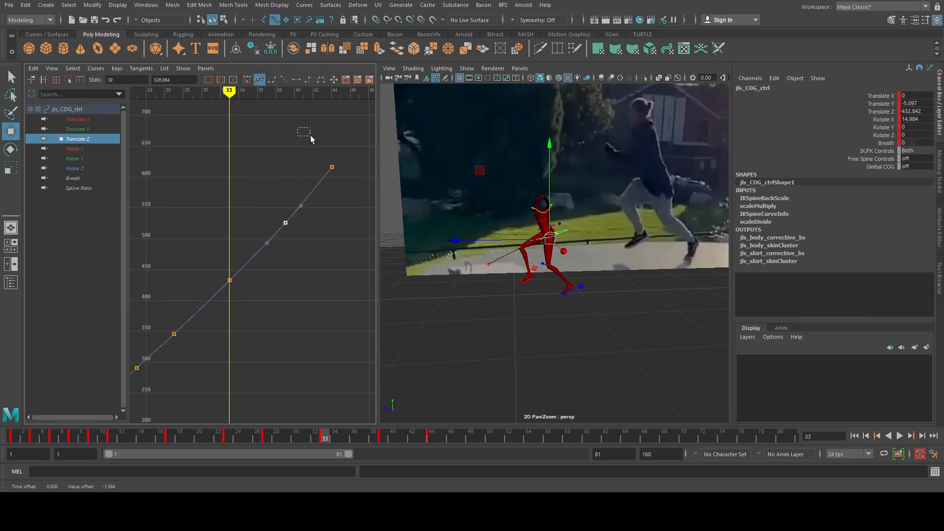
Step: Fine-tune the COG's Translate Z curve at frame 33 by lowering that key to about 430.2
alt+middle_drag(274, 223, 315, 168)
alt+right_drag(315, 169, 294, 241)
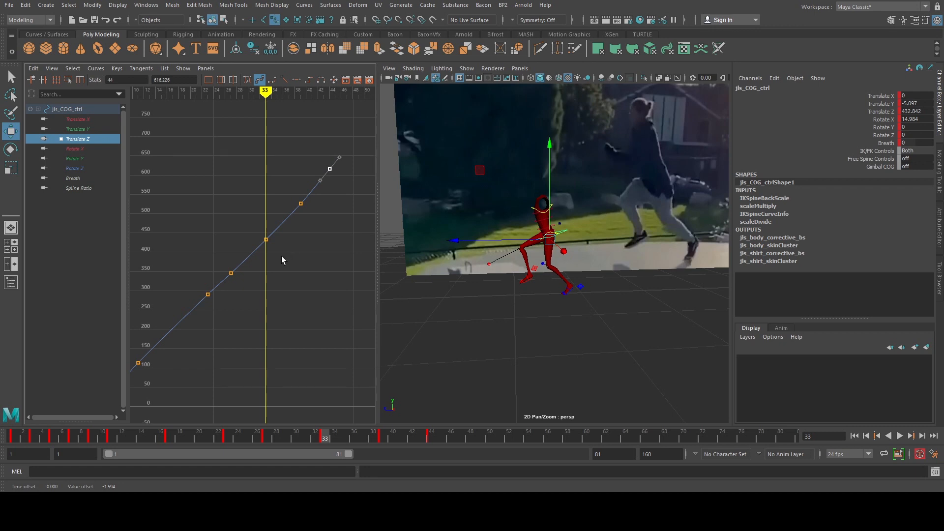
alt+middle_drag(267, 246, 273, 234)
alt+right_drag(279, 231, 314, 245)
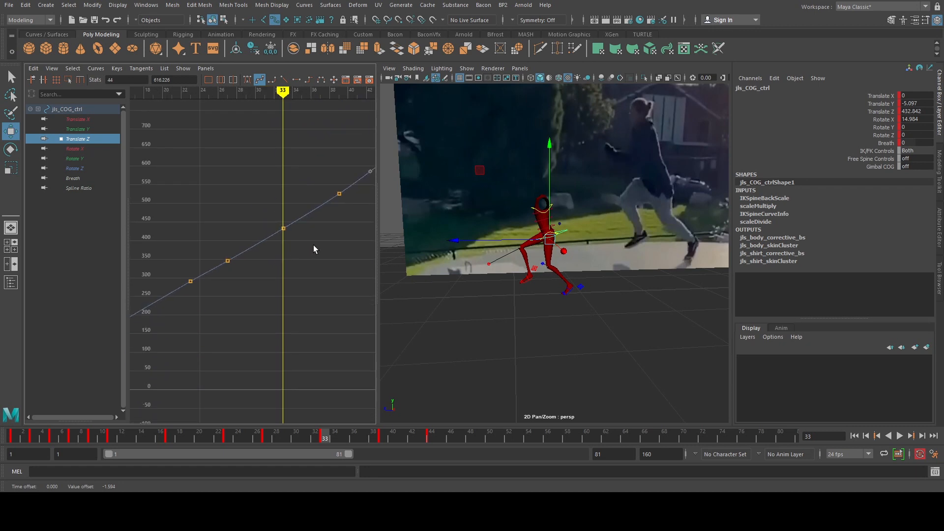
middle_drag(307, 245, 308, 246)
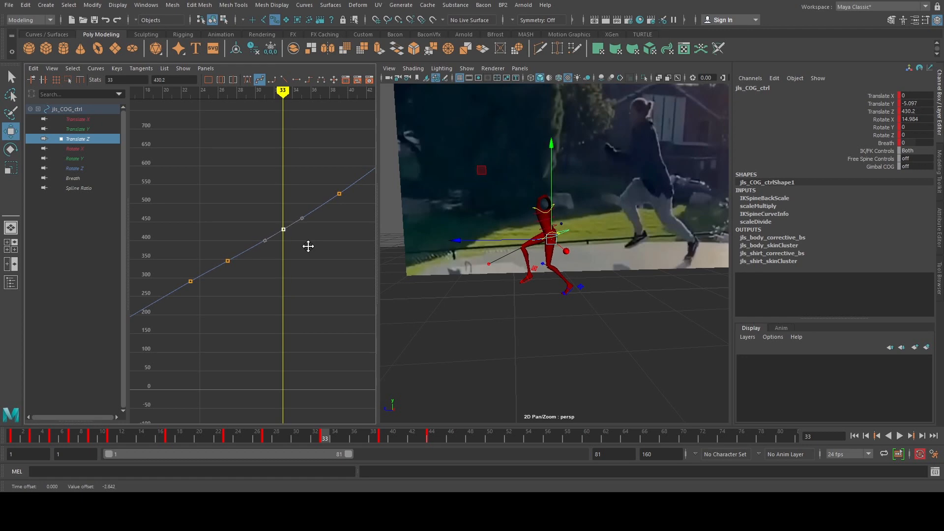
Step: Play back the run in the enlarged perspective view with wireframe display
key(space)
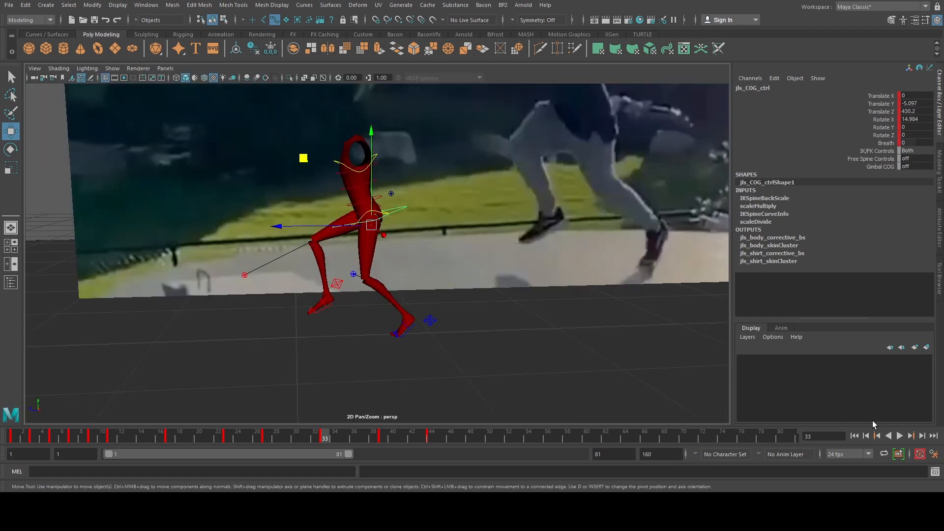
click(903, 436)
key(4)
scroll(509, 309, down, 5)
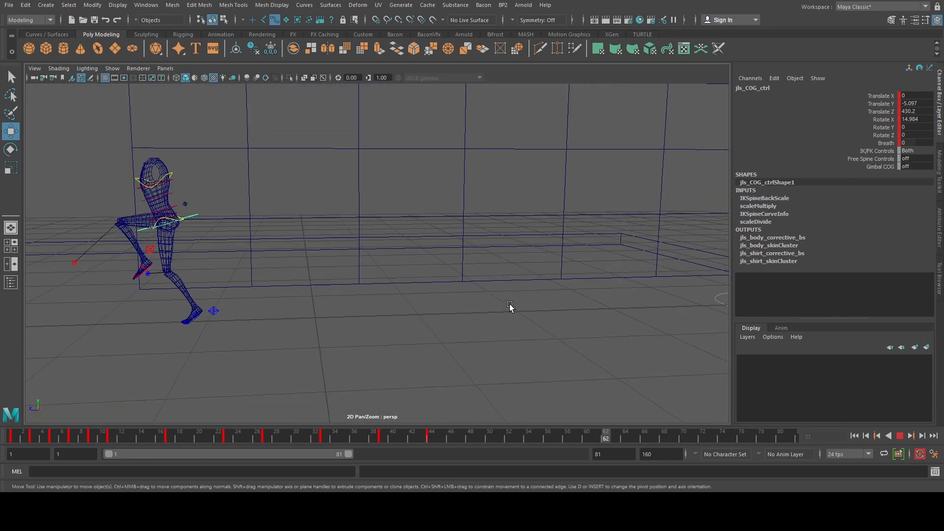
alt+middle_drag(510, 302, 487, 320)
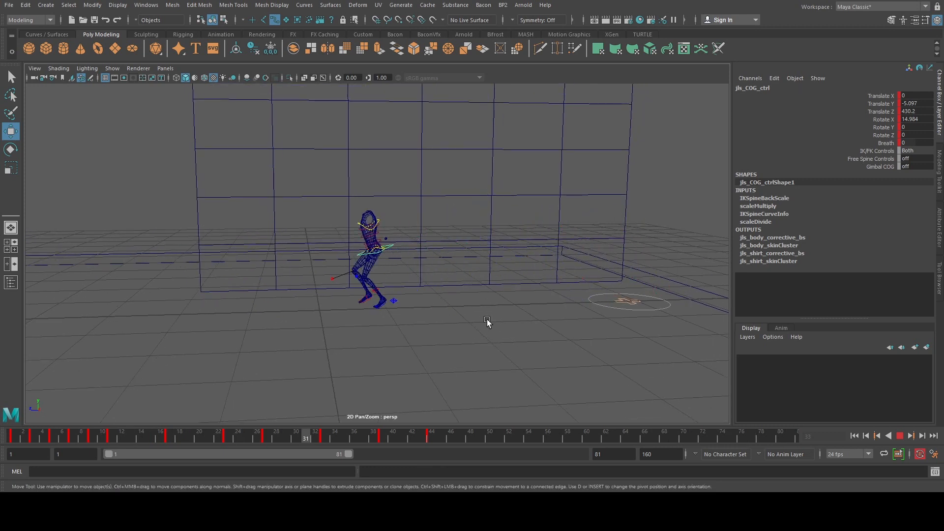
click(900, 437)
Step: Go to frame 44 and bring the COG's Translate Z curve back beside the perspective view
drag(422, 438, 430, 439)
key(space)
scroll(281, 233, down, 2)
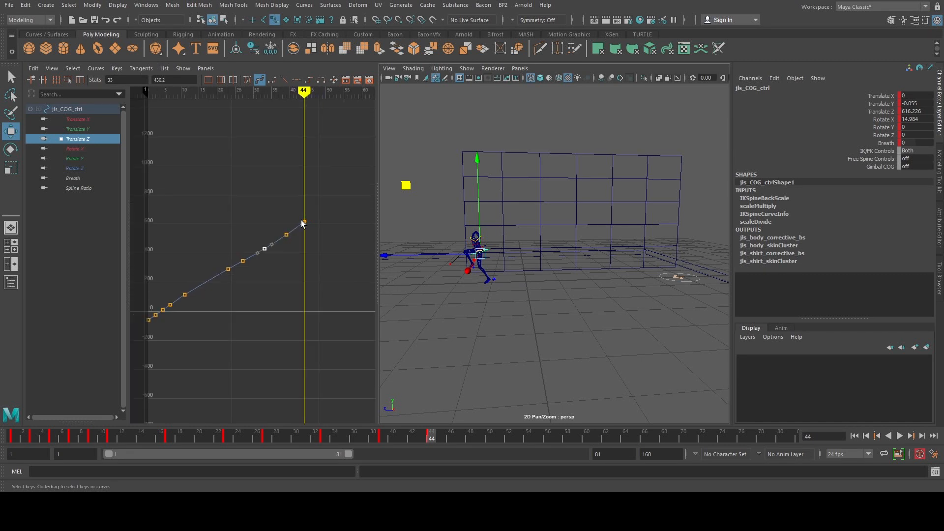
alt+middle_drag(322, 236, 315, 247)
scroll(314, 247, up, 1)
alt+middle_drag(334, 198, 340, 177)
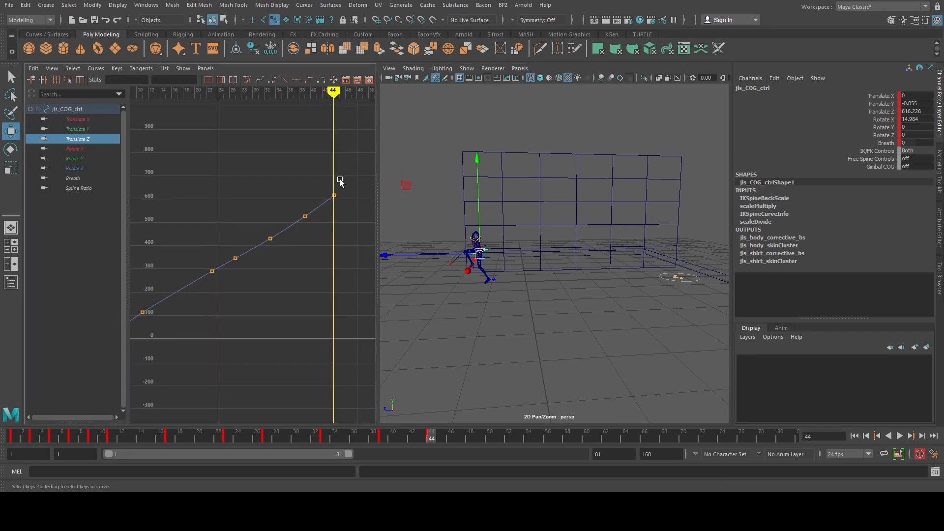
scroll(336, 182, down, 2)
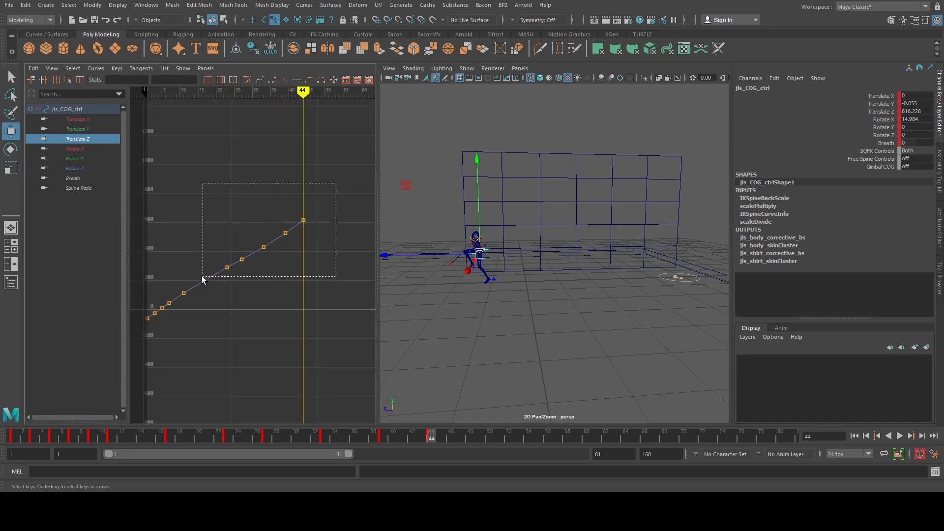
Step: Scale the Translate Z keys from frames 11 to 44 up until frame 44 reaches about 636.51, and play back the result
drag(202, 279, 178, 307)
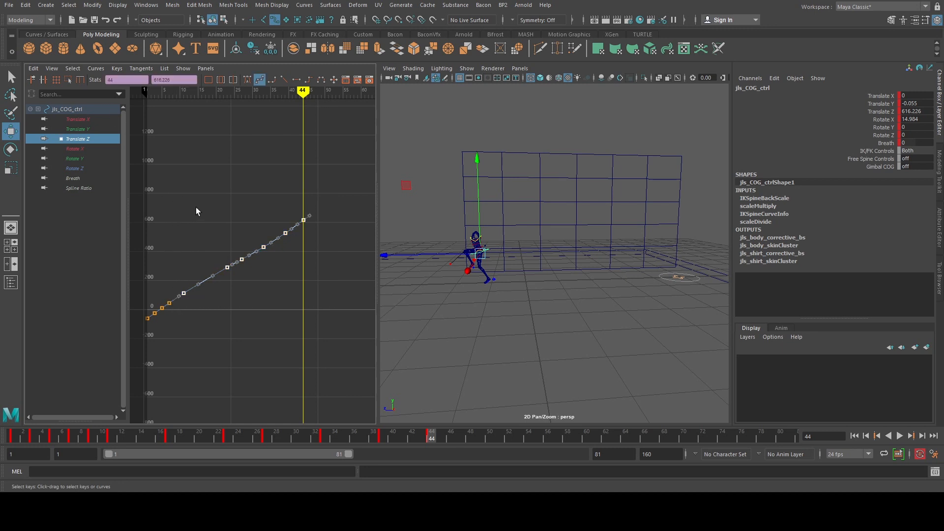
drag(181, 179, 334, 280)
click(191, 218)
drag(215, 282, 334, 203)
click(68, 79)
drag(248, 215, 242, 207)
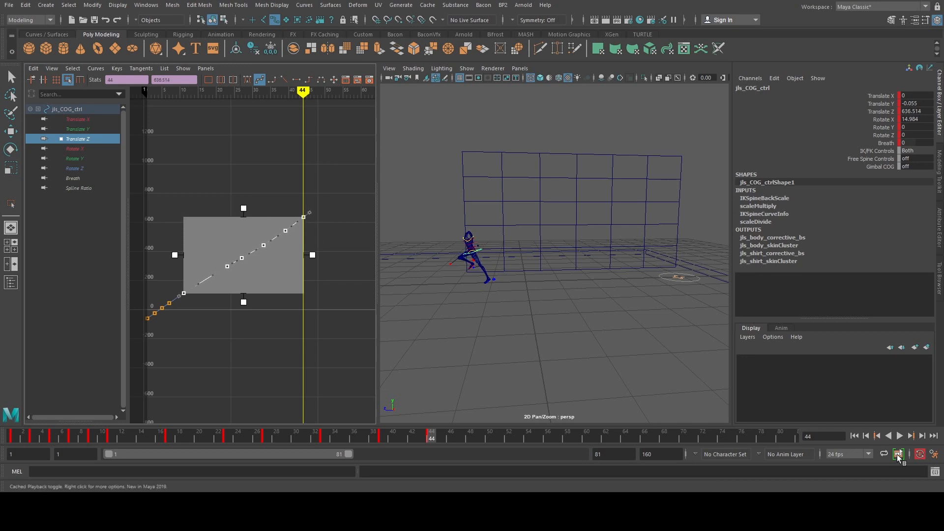
click(900, 436)
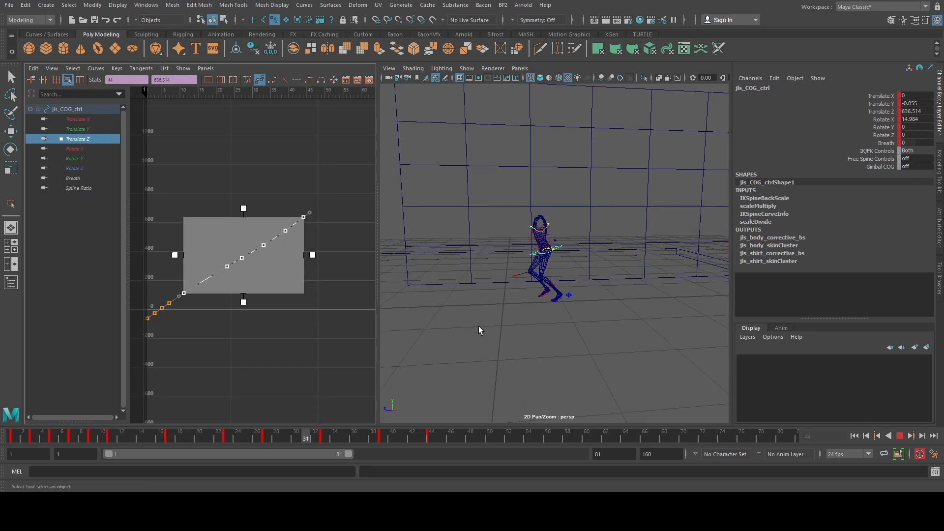
click(900, 436)
Step: Scale the Translate Z keys from frames 23 to 44 up until frame 44 reaches about 668.21
click(350, 328)
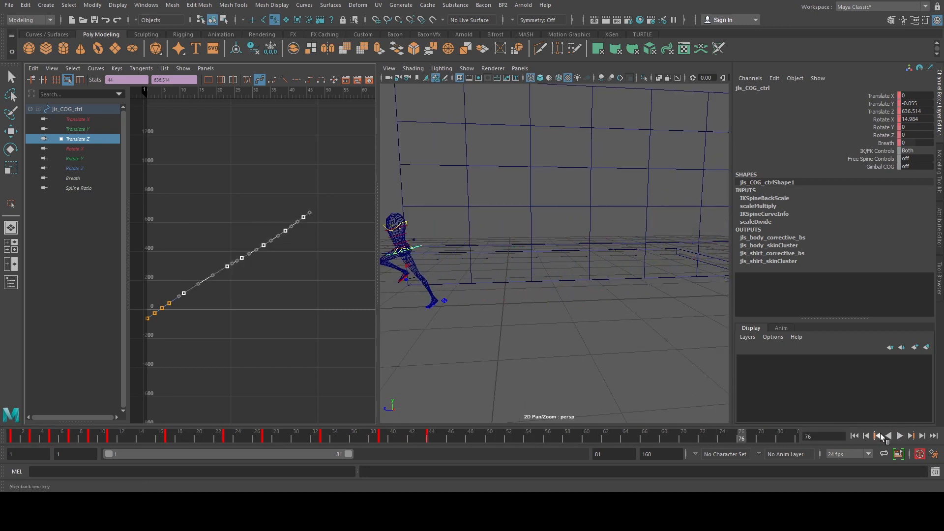
scroll(256, 290, up, 3)
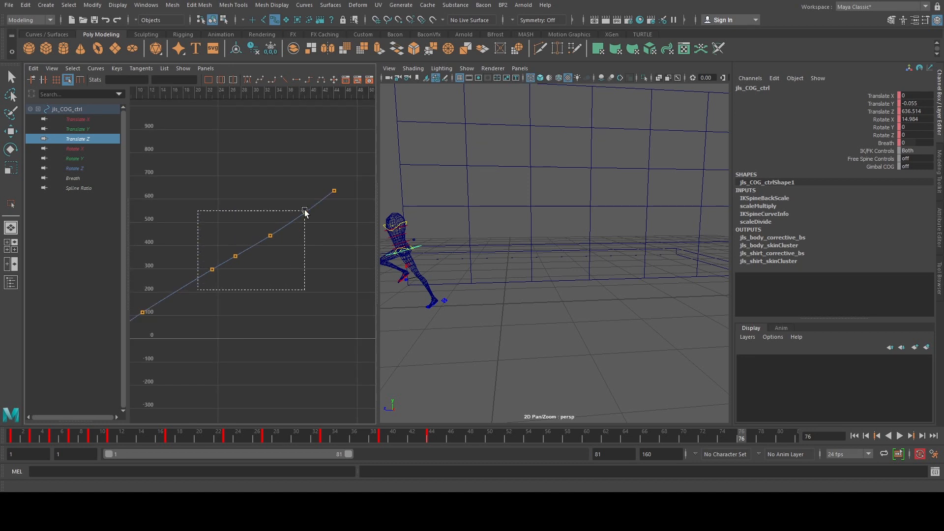
drag(305, 210, 348, 167)
drag(270, 181, 271, 172)
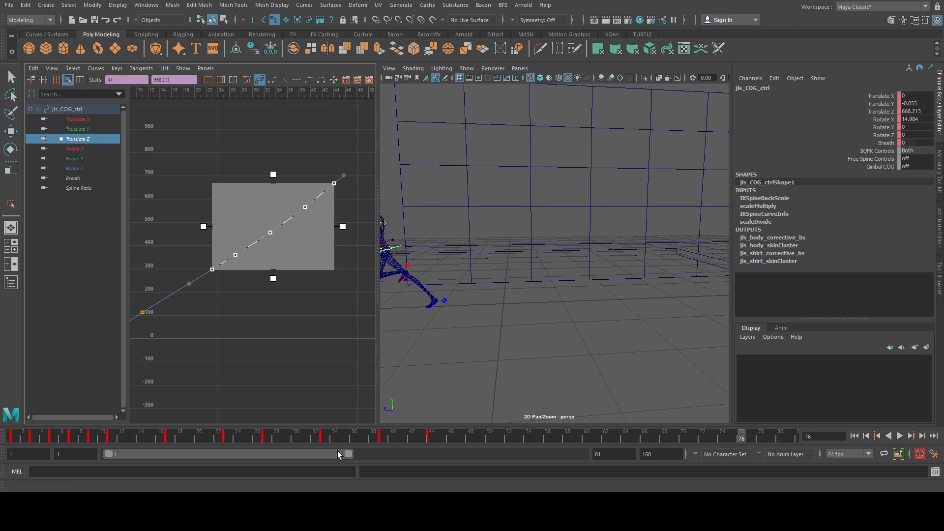
Step: Shorten the playback range to end at frame 49 and play back the run in the perspective view
drag(349, 453, 254, 453)
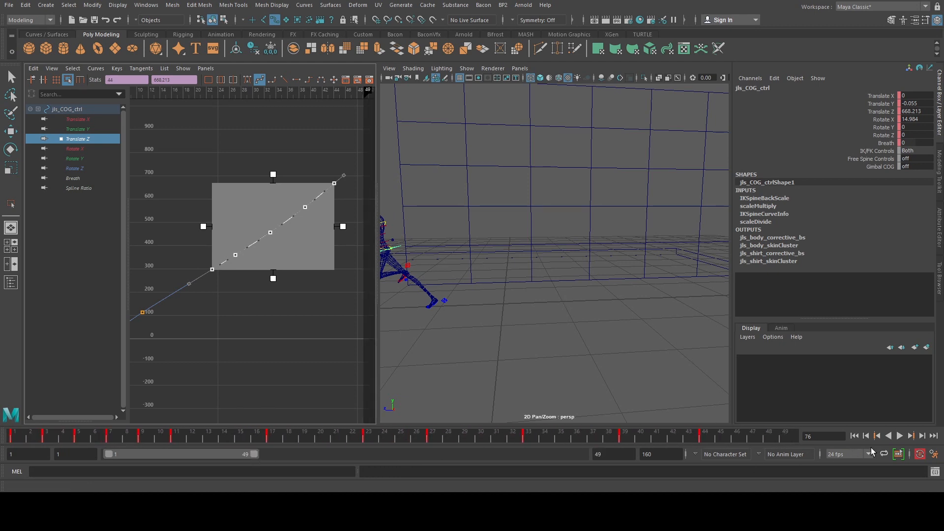
click(899, 436)
scroll(579, 318, down, 5)
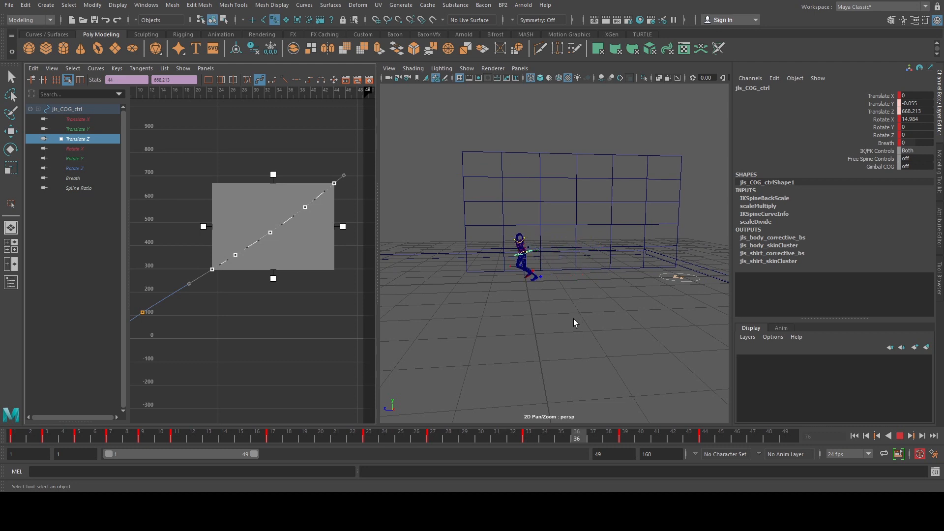
scroll(529, 309, up, 5)
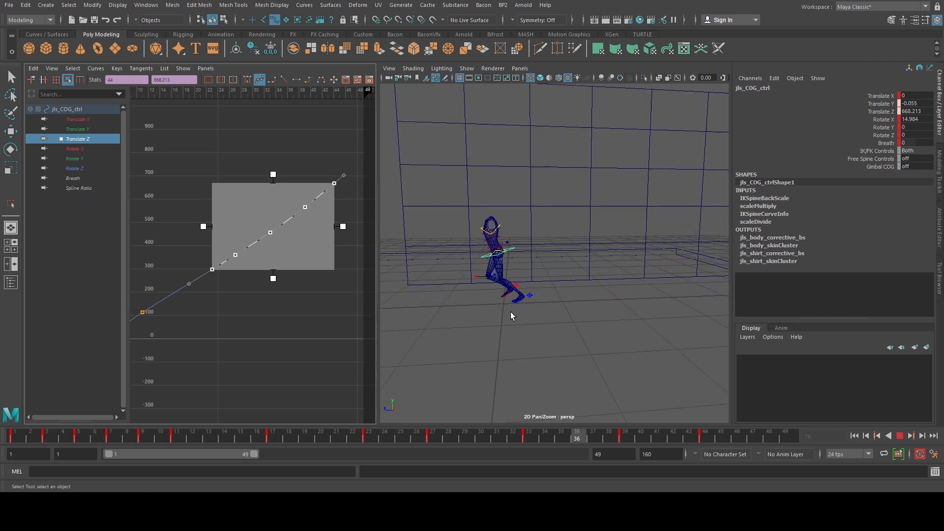
alt+drag(465, 309, 472, 308)
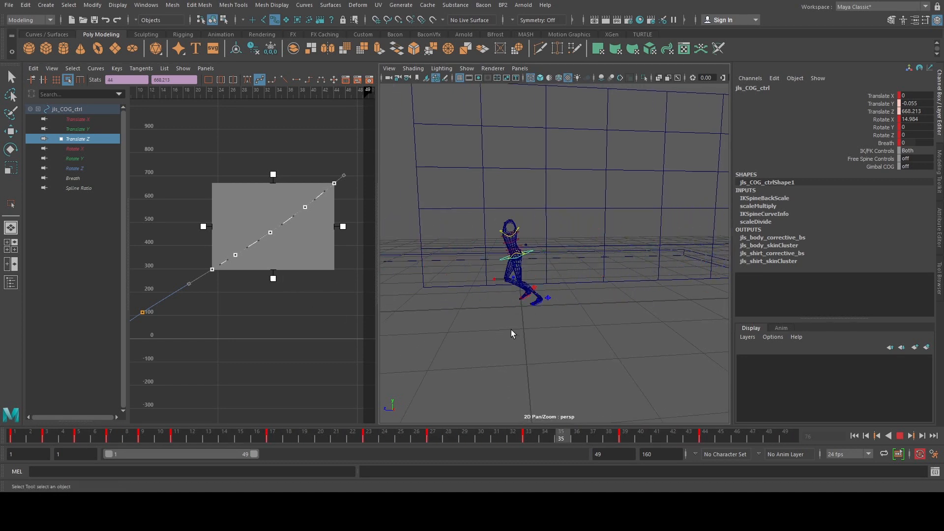
Step: Scale the Translate Z keys from frames 11 to 44 up until frame 44 reaches about 715.55, and stop the playback
click(296, 310)
scroll(266, 301, down, 3)
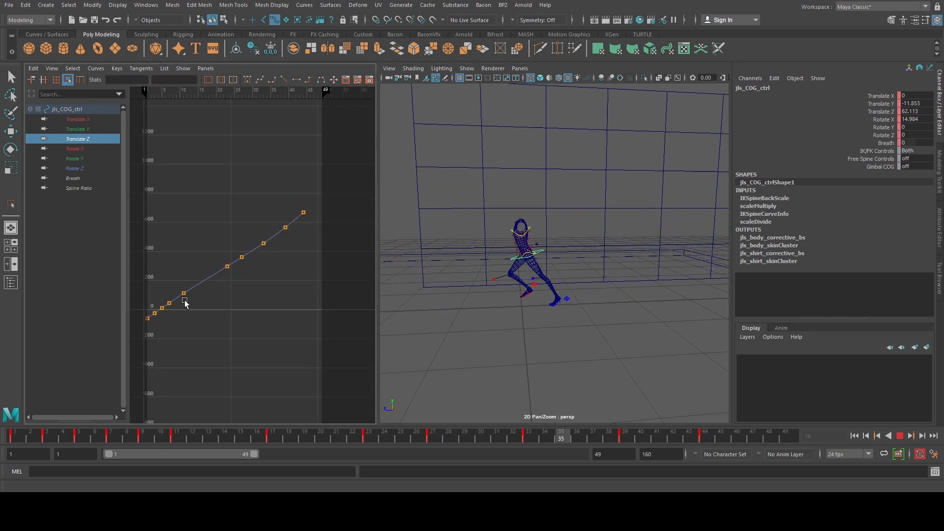
drag(182, 306, 192, 282)
drag(300, 208, 302, 209)
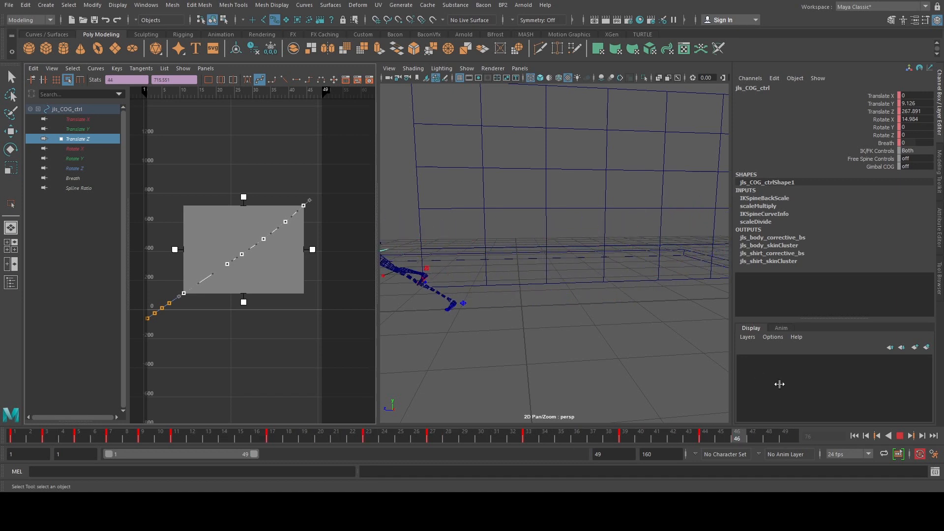
key(Escape)
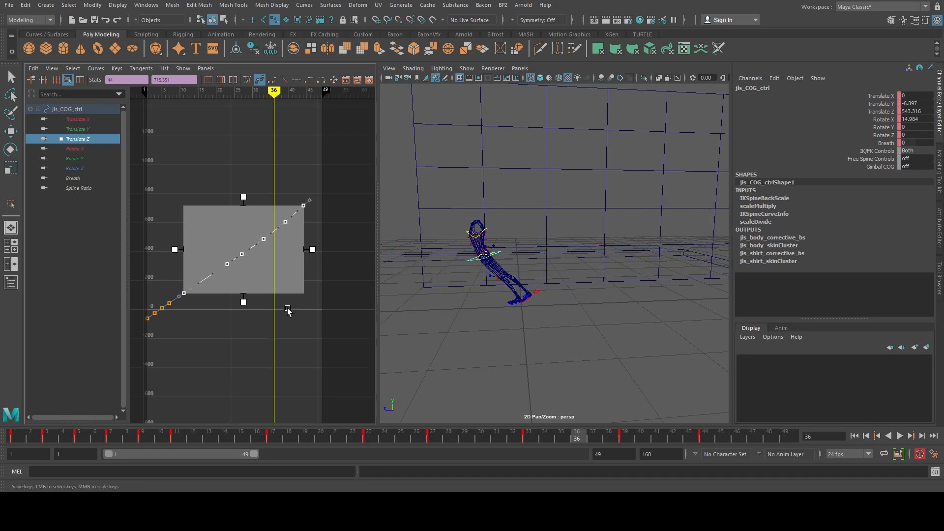
Step: Lower the Translate Z keys from frames 27 to 44 together, bringing frame 44 to about 708.95
click(263, 313)
scroll(250, 289, up, 2)
scroll(284, 232, down, 1)
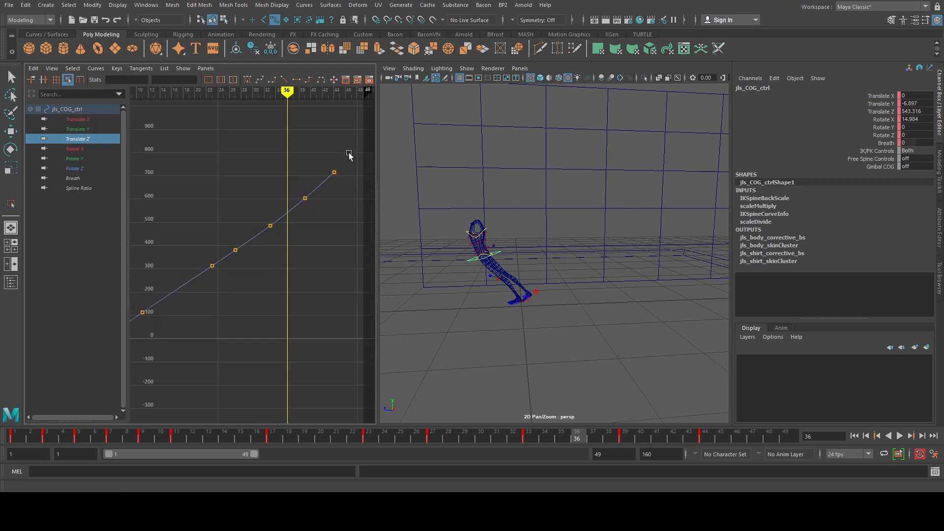
drag(234, 256, 235, 257)
key(f)
drag(273, 229, 274, 231)
scroll(275, 232, down, 2)
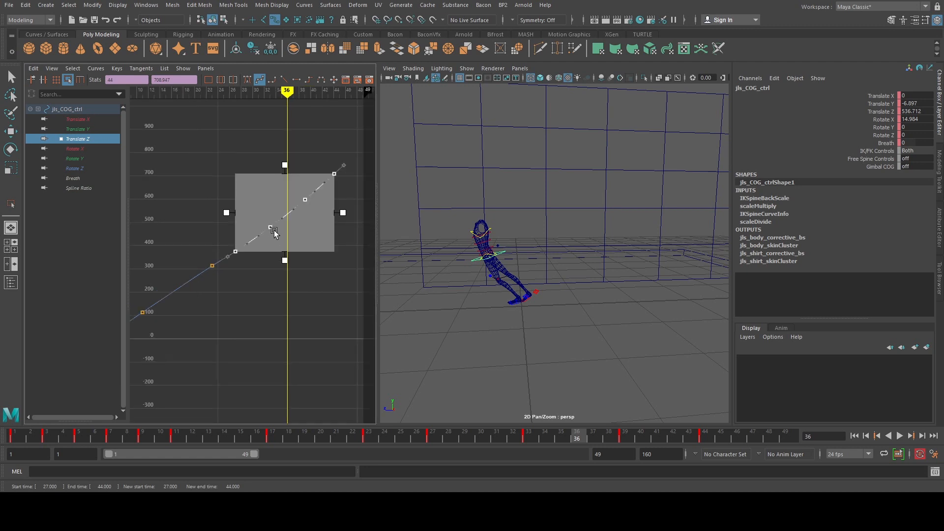
Step: Smooth the COG's Translate Z curve at frame 23 by lowering that key to about 308.15
alt+middle_drag(274, 233, 306, 218)
scroll(306, 217, up, 2)
drag(217, 217, 254, 253)
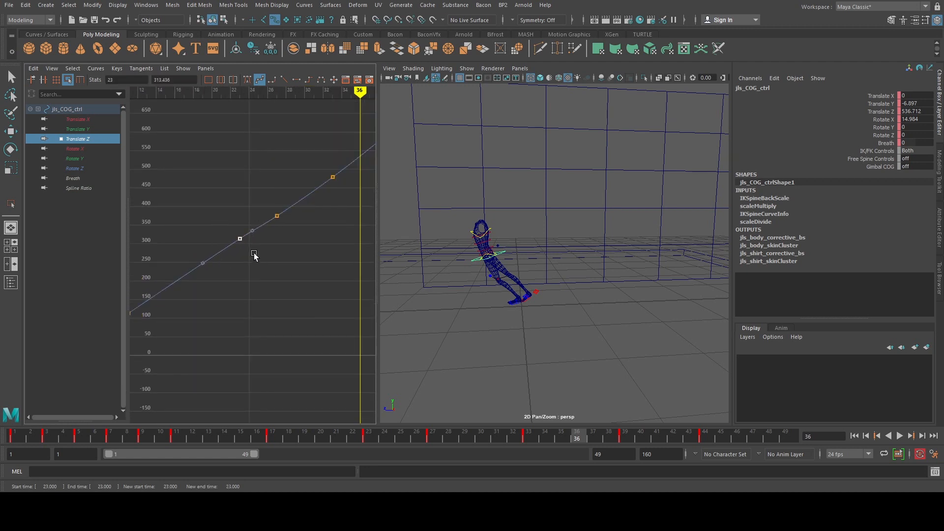
middle_drag(254, 252, 280, 253)
scroll(255, 256, down, 2)
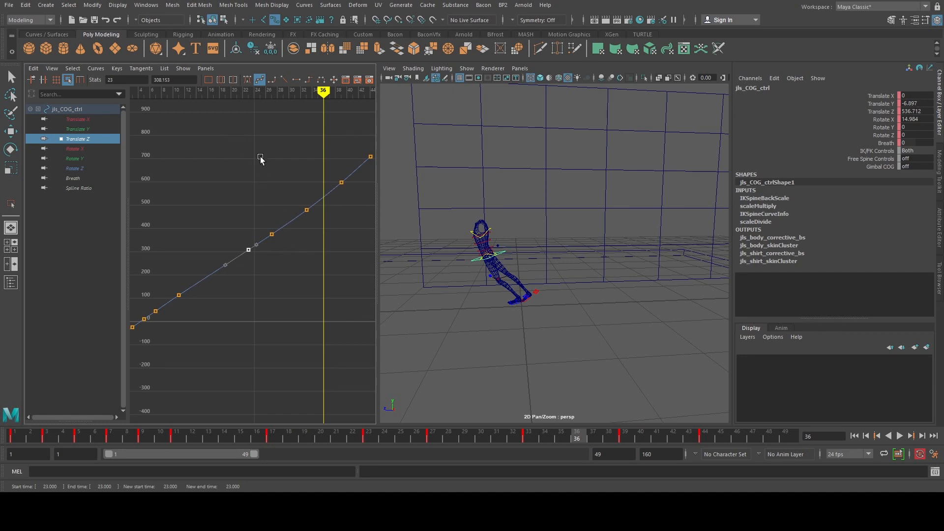
Step: Lower the COG's Translate Z keys from frames 23 to 44 together, bringing frame 44 to about 700.49
drag(387, 277, 386, 276)
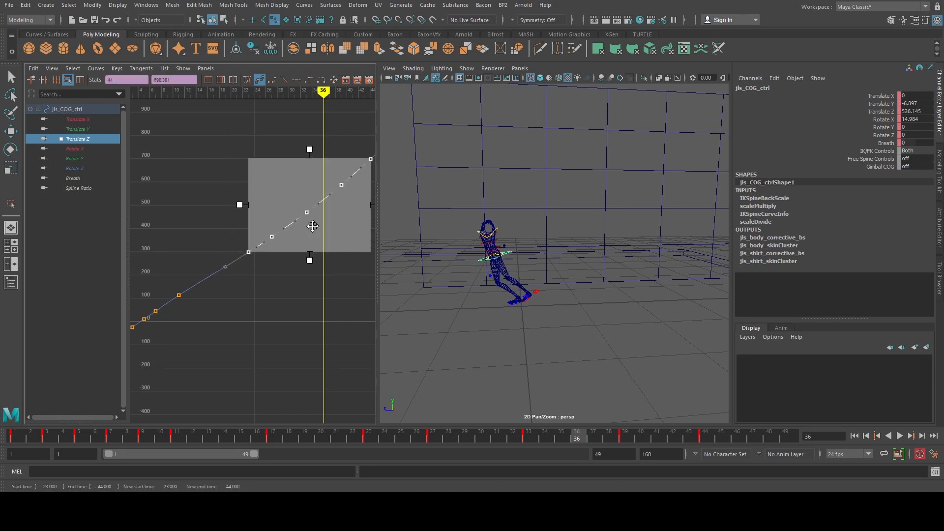
drag(313, 226, 311, 226)
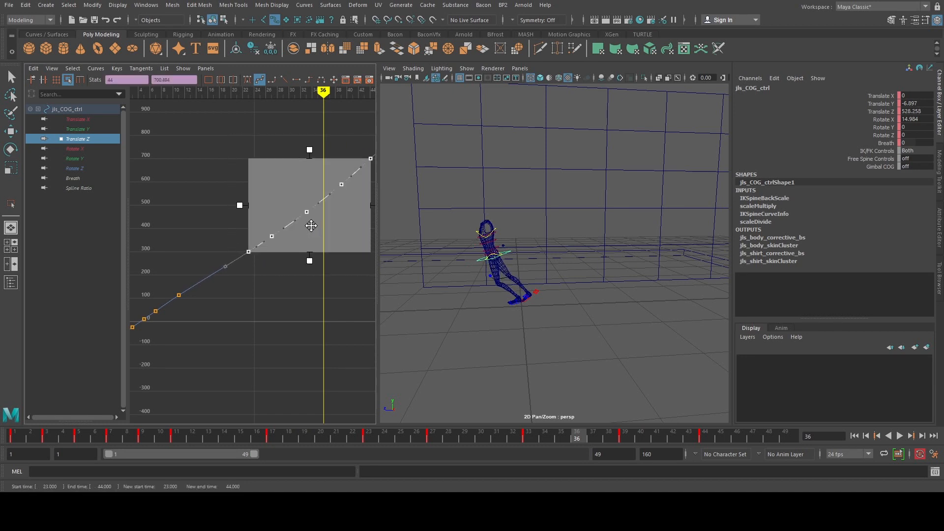
click(247, 280)
alt+middle_drag(182, 268, 243, 248)
scroll(242, 249, up, 3)
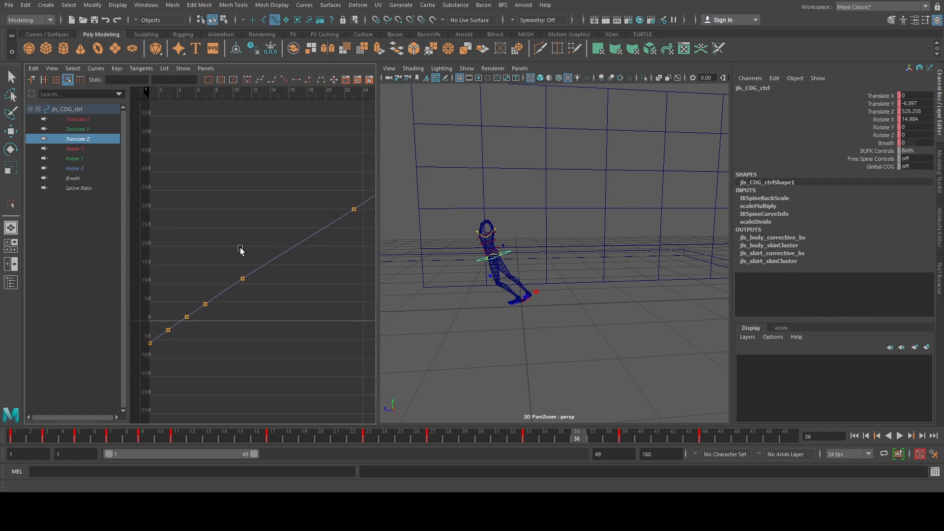
Step: Lower the COG's Translate Z key at frame 27 to about 365.52 to smooth the curve
drag(197, 311, 284, 294)
drag(264, 241, 296, 250)
scroll(295, 268, up, 3)
key(w)
scroll(297, 259, down, 2)
alt+middle_drag(298, 256, 201, 286)
drag(219, 202, 270, 245)
scroll(282, 247, up, 2)
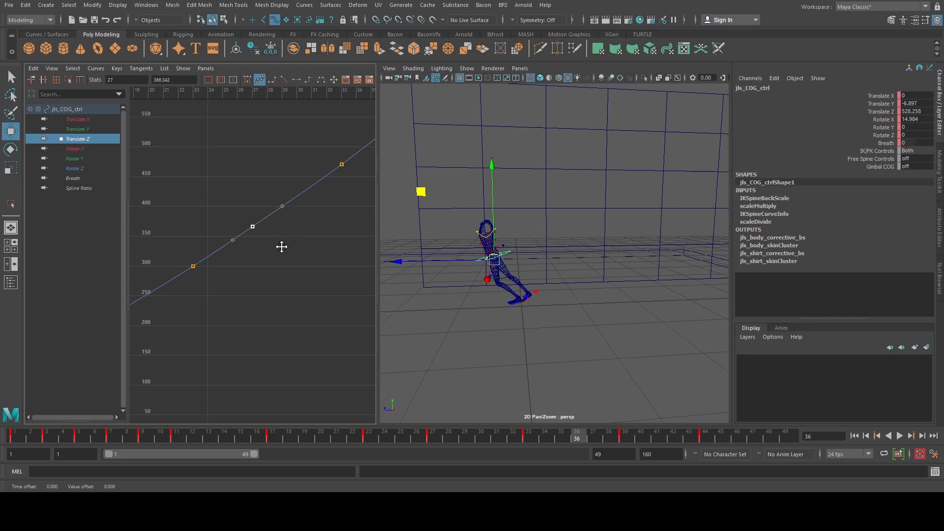
middle_drag(281, 247, 239, 274)
scroll(282, 247, down, 4)
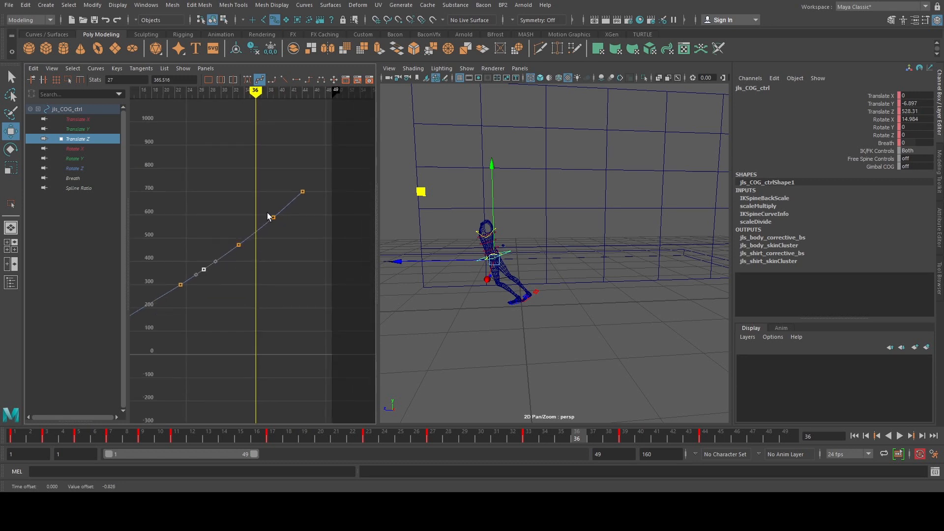
Step: Play back the run in the maximized perspective view and stop the playback
scroll(275, 202, up, 2)
alt+middle_drag(289, 189, 253, 272)
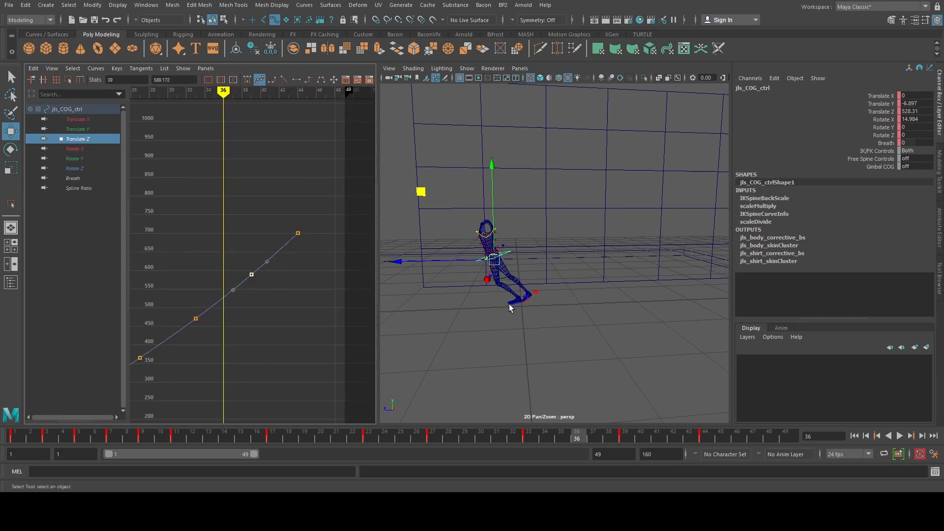
click(900, 434)
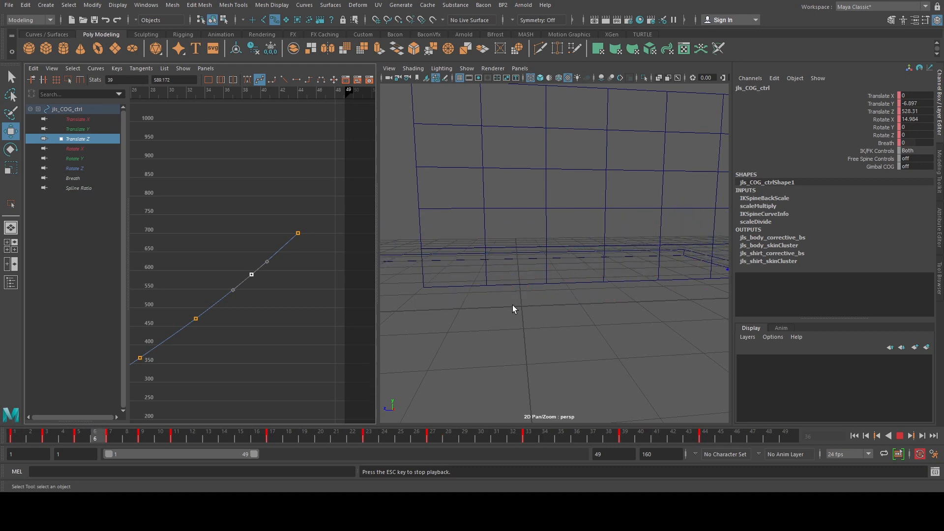
key(space)
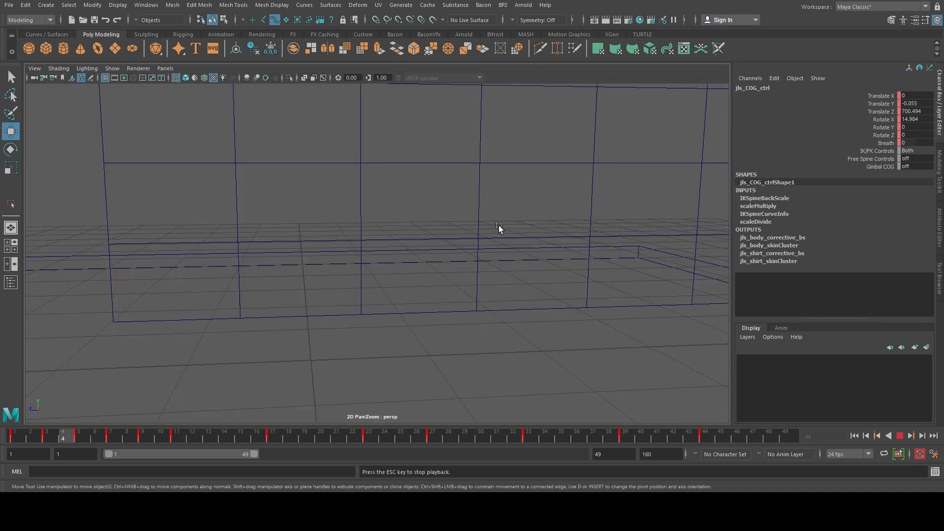
click(900, 435)
Step: Go to frame 44 and display the perspective view shaded, with the character and reference footage in view
click(705, 436)
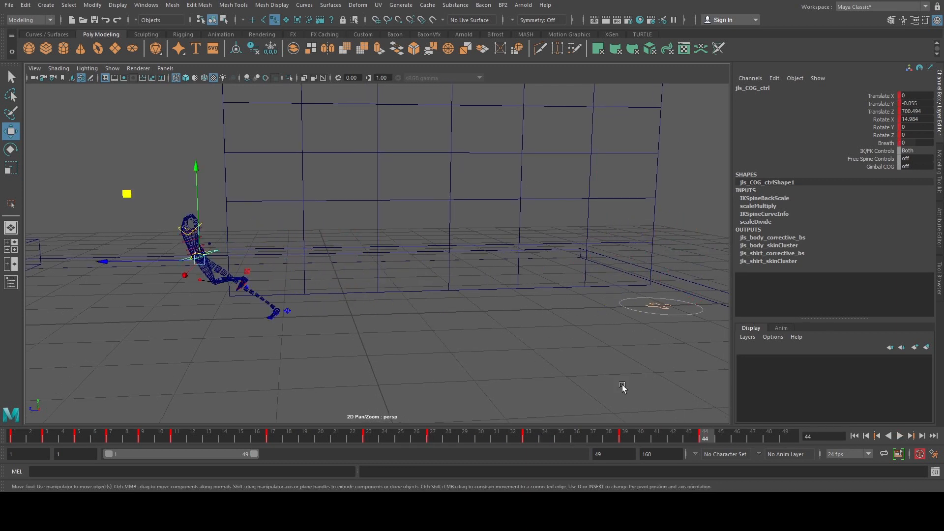
key(5)
middle_drag(450, 352, 477, 343)
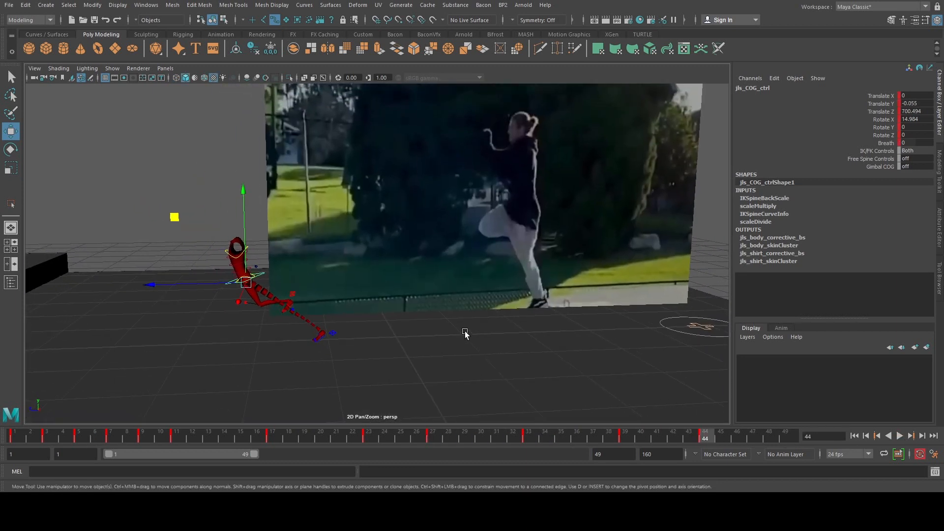
alt+drag(465, 334, 450, 330)
click(339, 328)
alt+middle_drag(424, 333, 386, 317)
Step: Select the right foot IK control and go to frame 23
drag(276, 433, 373, 448)
scroll(501, 337, up, 2)
alt+middle_drag(563, 351, 448, 309)
click(440, 299)
scroll(449, 309, up, 1)
mouse_move(377, 436)
mouse_down()
mouse_move(352, 440)
mouse_move(365, 445)
mouse_move(368, 435)
mouse_up()
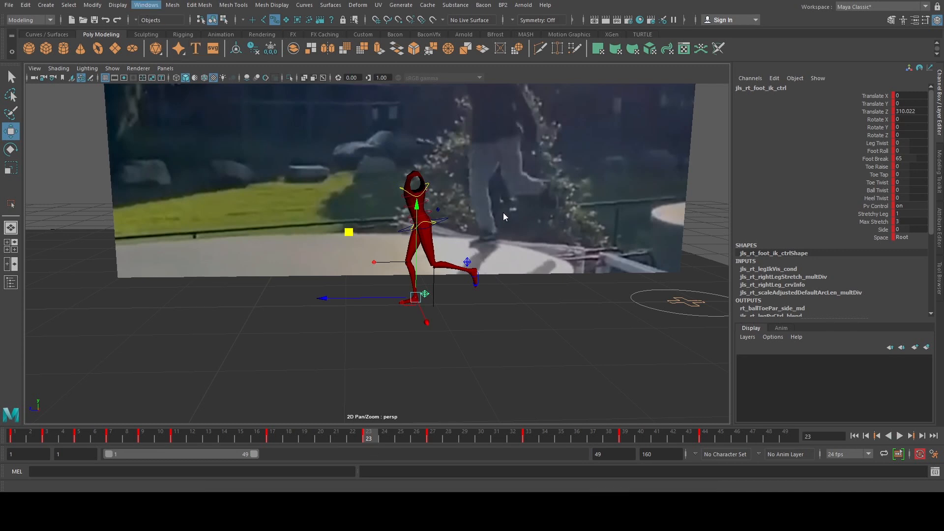
Step: Bring back the curve editor and apply auto tangents to the right foot's Translate Z keys from frames 17 to 44
key(space)
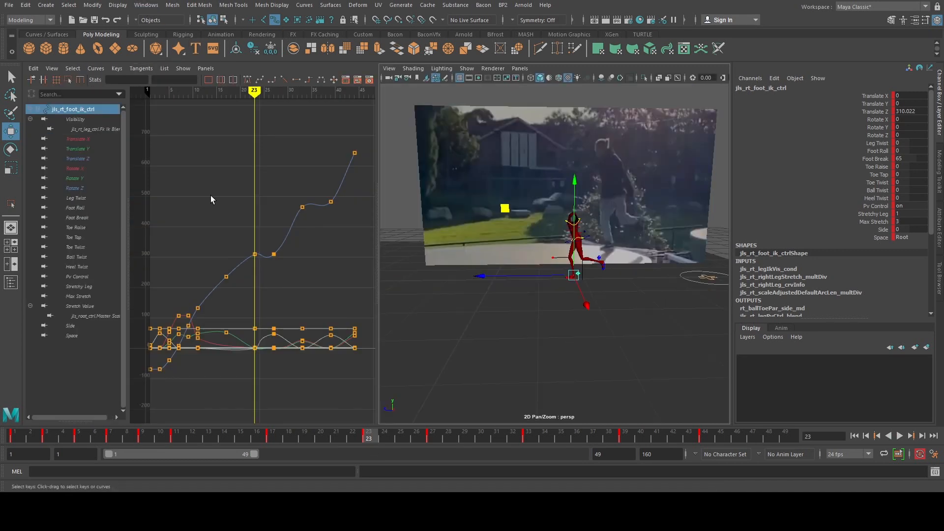
click(83, 160)
drag(202, 168, 340, 272)
click(249, 80)
scroll(279, 149, up, 3)
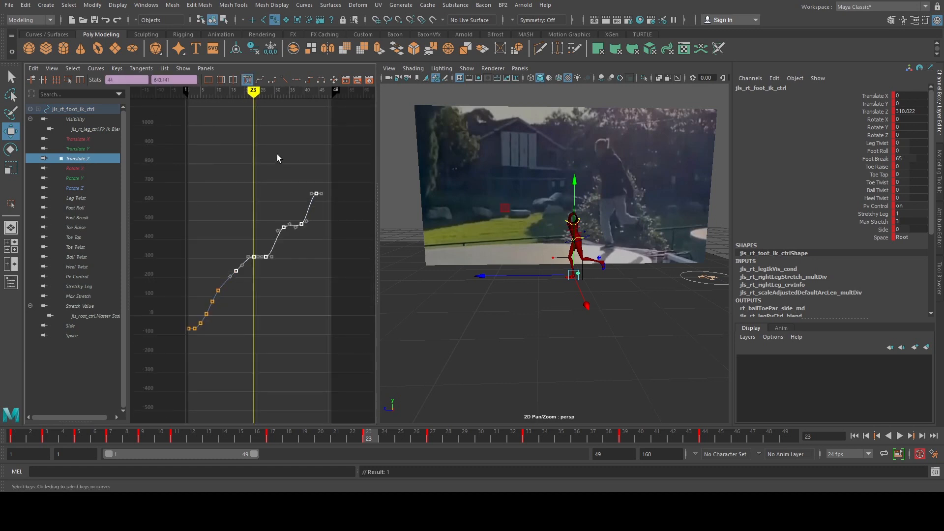
Step: Raise the right foot's Translate Z keys from frames 23 to 44 together, bringing frames 23 and 27 to about 318.24
key(a)
click(277, 163)
drag(354, 142, 229, 289)
scroll(229, 290, up, 3)
middle_drag(200, 310, 241, 300)
scroll(565, 308, up, 3)
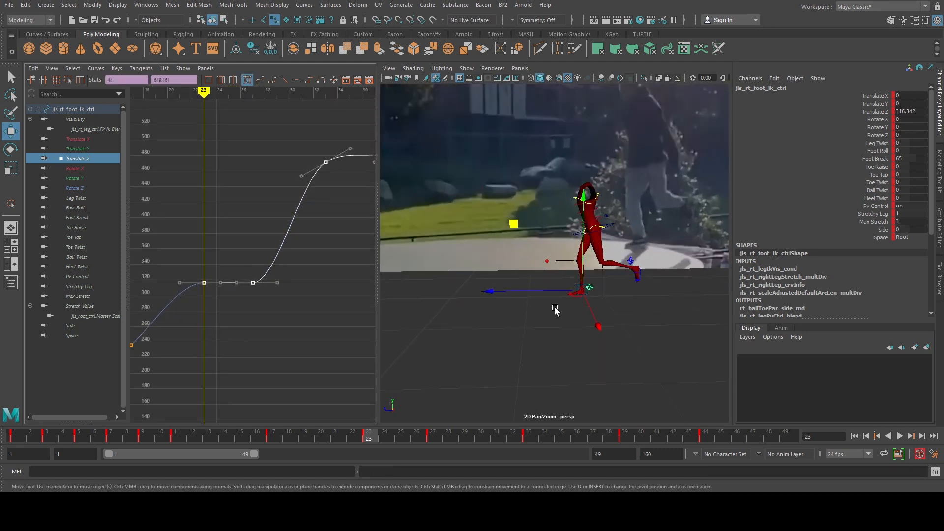
click(432, 439)
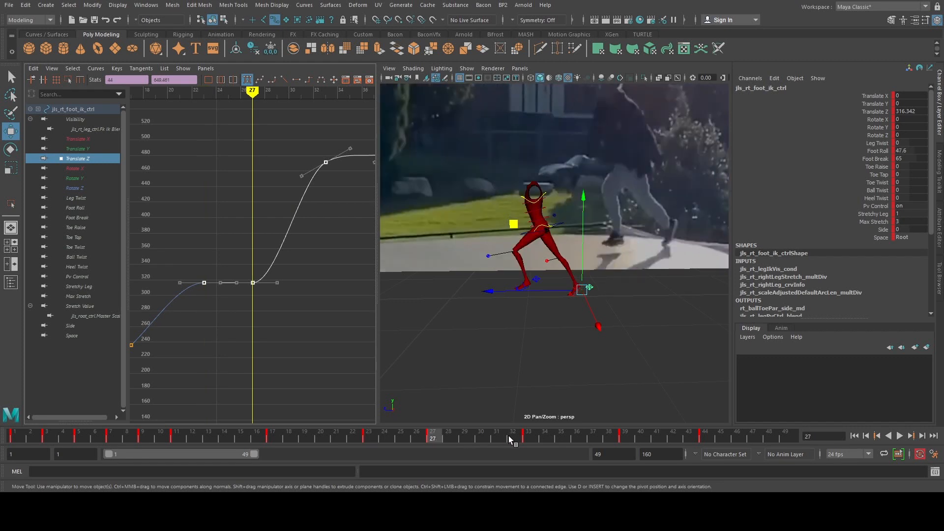
middle_drag(264, 306, 249, 302)
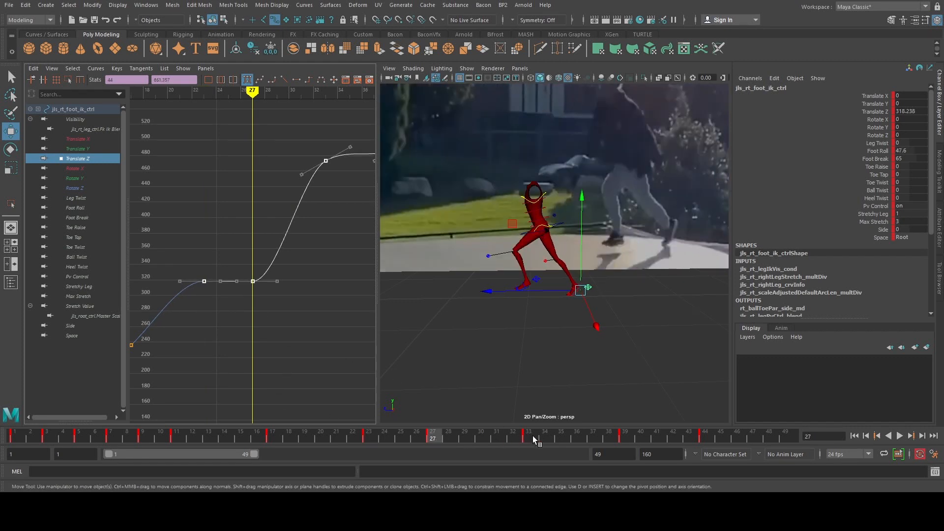
Step: Raise the right foot's Translate Z keys from frames 33 to 44 together, bringing frame 39 to about 540.97
click(529, 438)
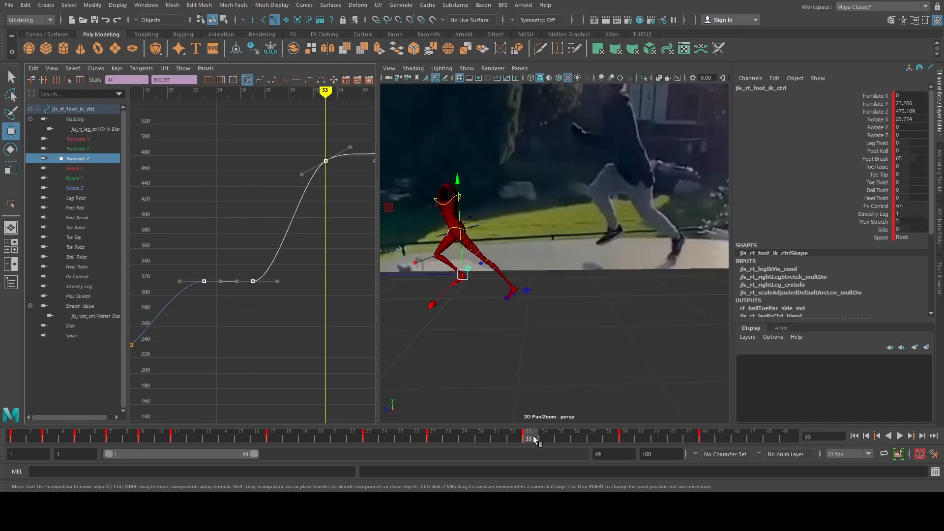
alt+middle_drag(326, 211, 245, 264)
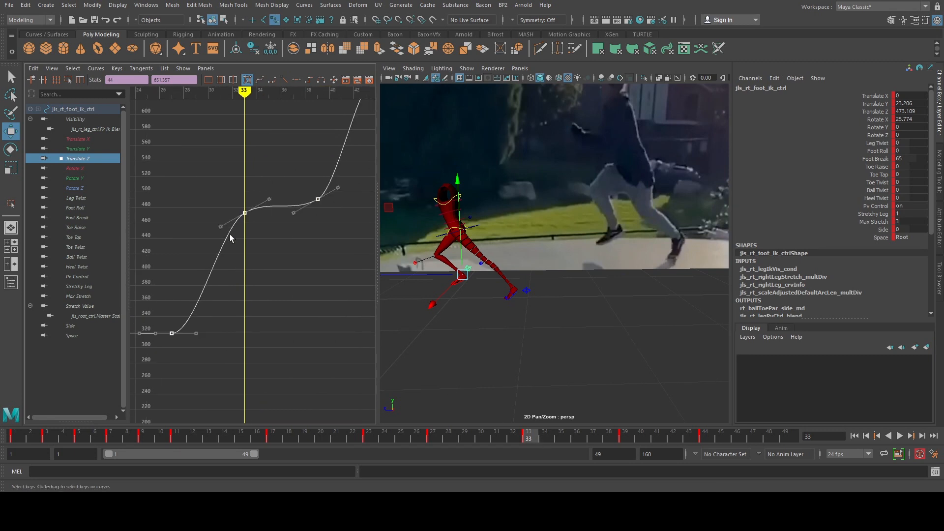
click(226, 187)
scroll(221, 162, down, 5)
drag(219, 153, 351, 263)
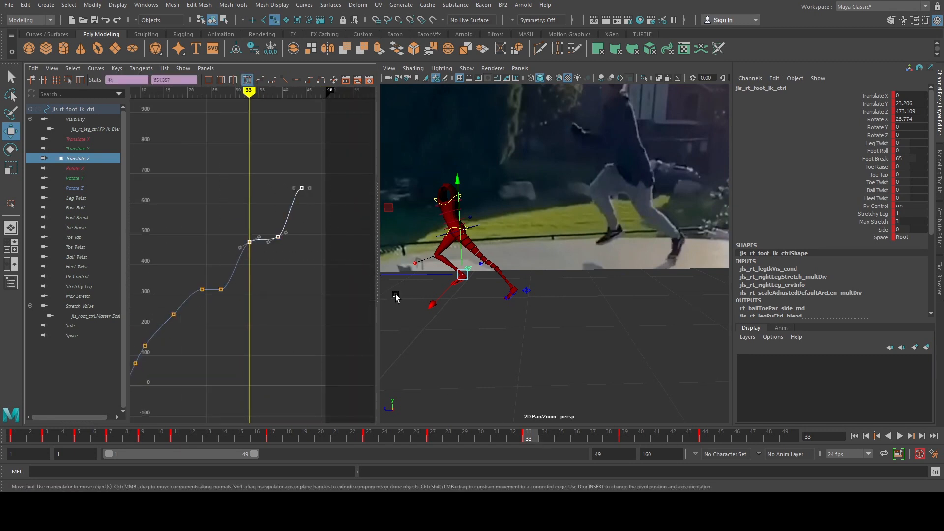
click(627, 440)
alt+middle_drag(544, 347, 616, 349)
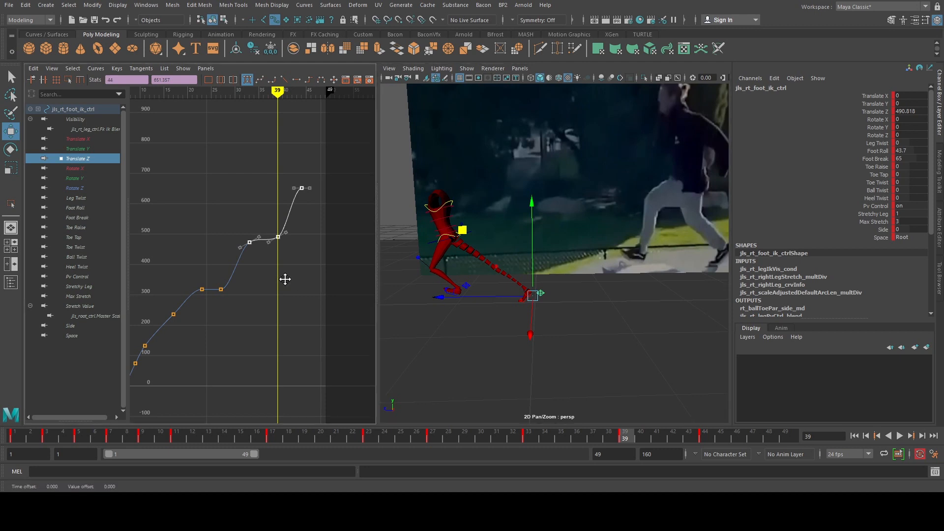
middle_drag(285, 279, 286, 264)
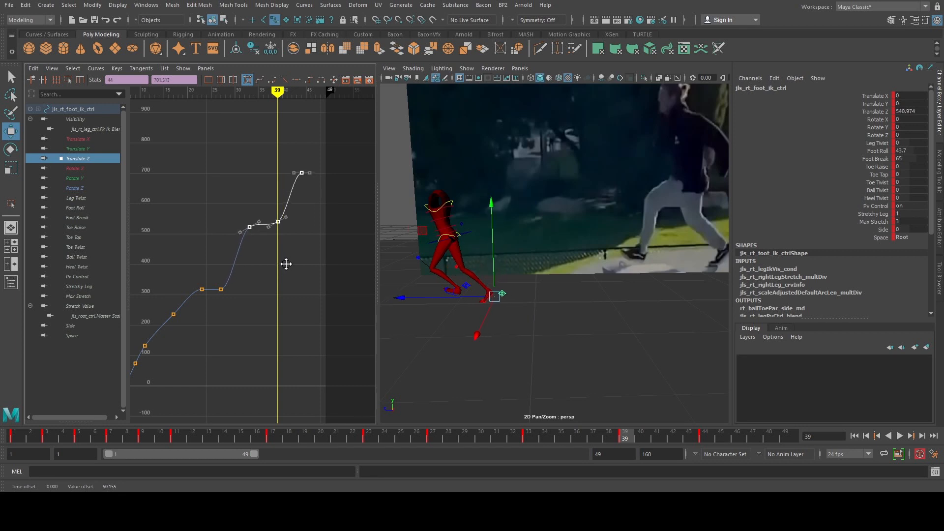
Step: Lower the right foot's Translate Z key at frame 33 to about 501.78
click(528, 438)
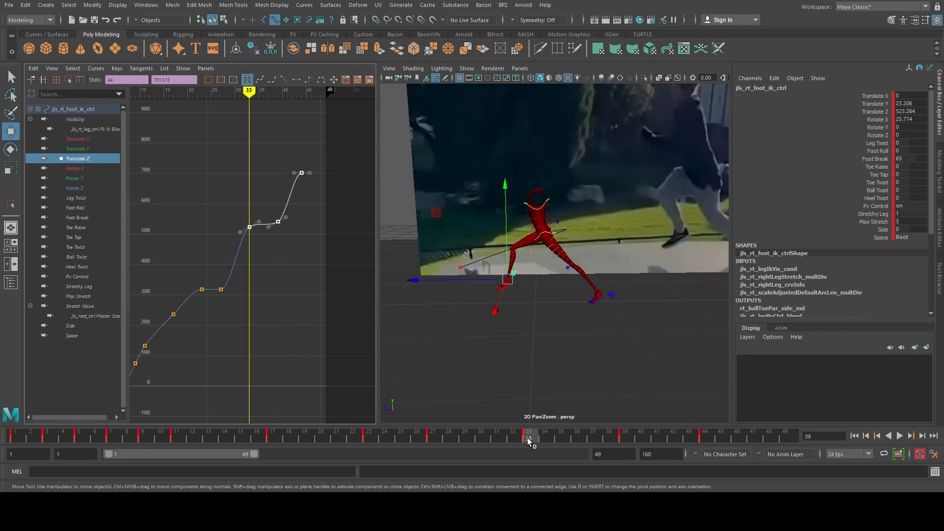
mouse_move(527, 438)
mouse_down()
mouse_move(548, 438)
mouse_move(532, 438)
mouse_up()
click(274, 247)
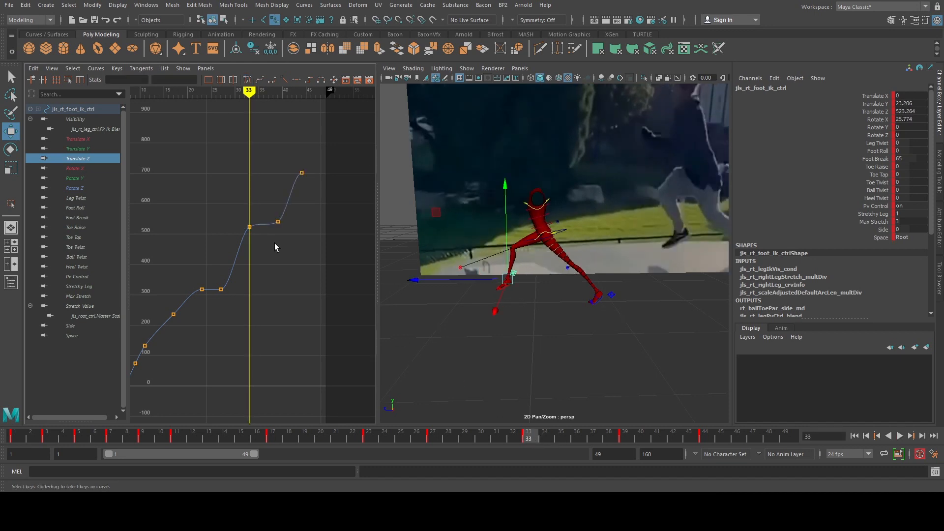
drag(264, 240, 264, 237)
key(f)
middle_drag(247, 206, 244, 190)
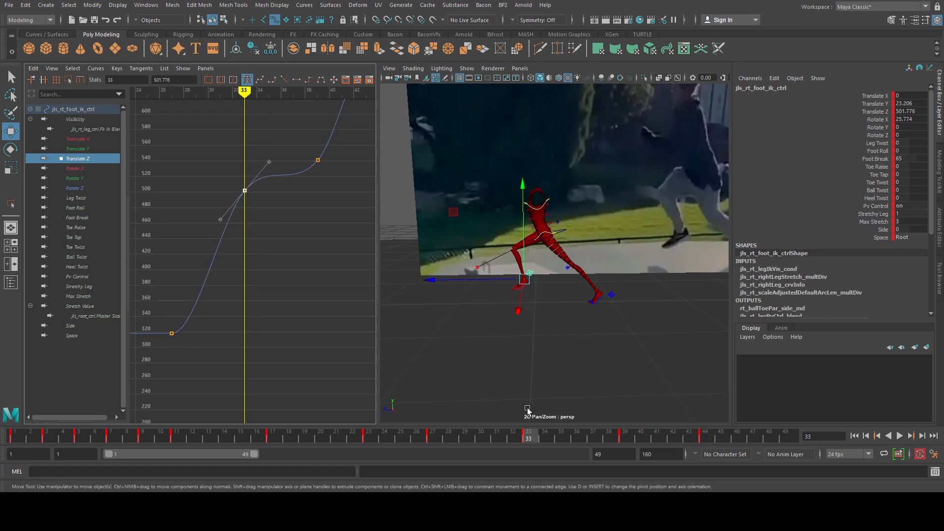
Step: At frame 44, select the left foot IK control and apply auto tangents to its Translate Z keys from frames 23 to 44
drag(532, 435, 623, 435)
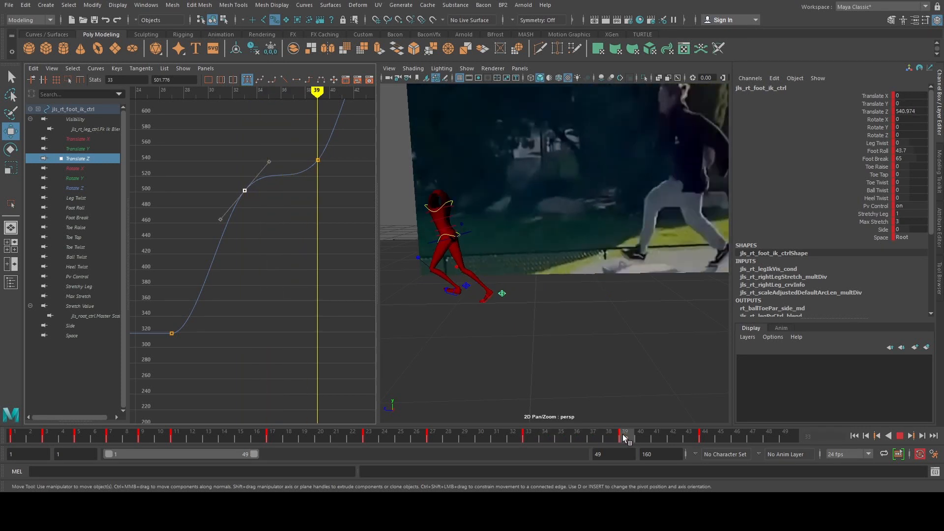
drag(623, 435, 707, 447)
alt+middle_drag(304, 207, 267, 279)
mouse_move(507, 305)
alt+middle_down()
mouse_move(547, 310)
mouse_move(601, 290)
mouse_move(511, 290)
alt+middle_up()
scroll(511, 290, down, 2)
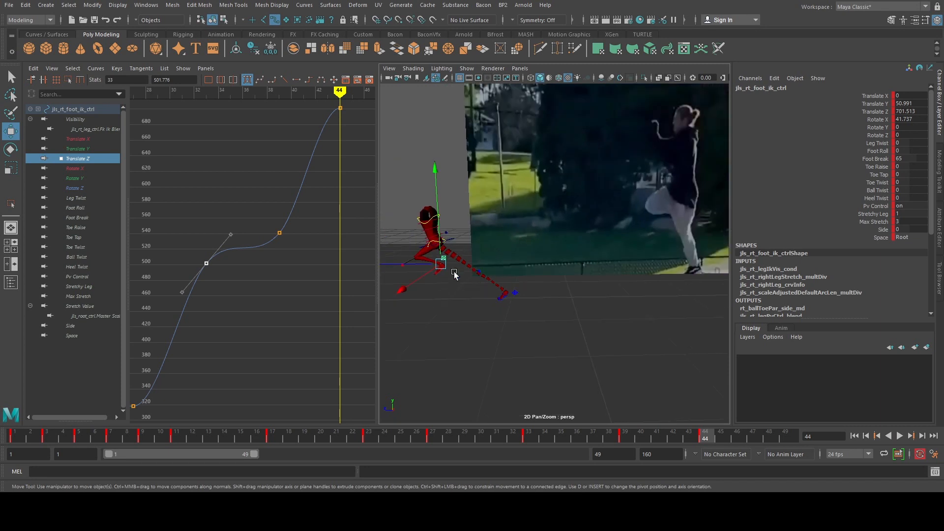
drag(411, 266, 408, 266)
click(519, 294)
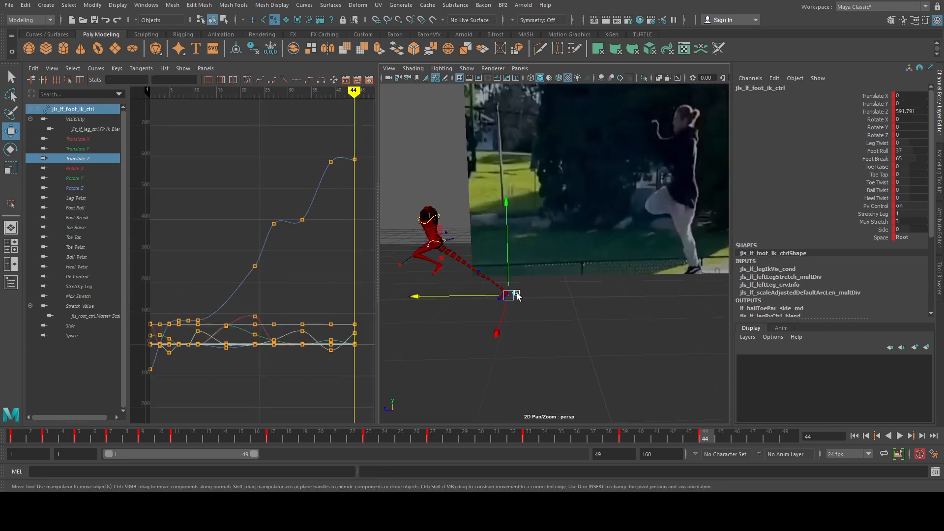
click(93, 159)
drag(196, 141, 363, 270)
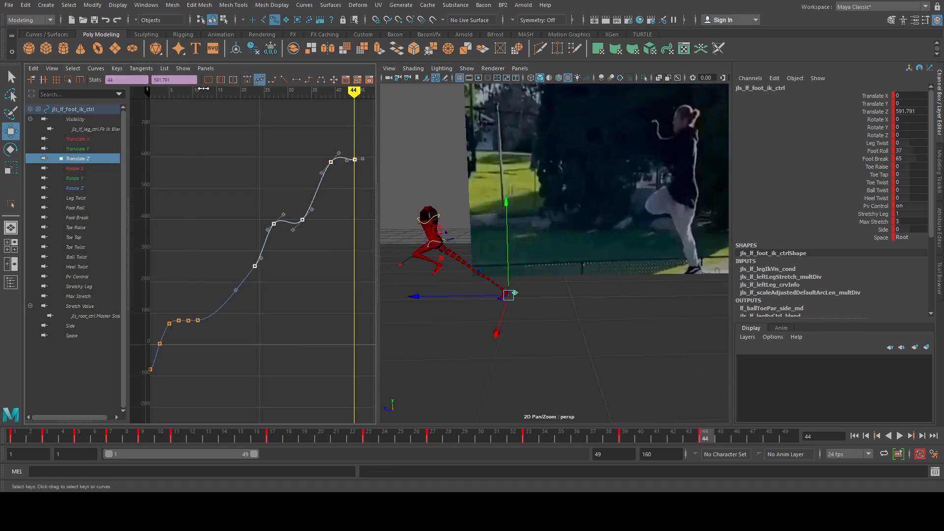
click(245, 81)
click(312, 148)
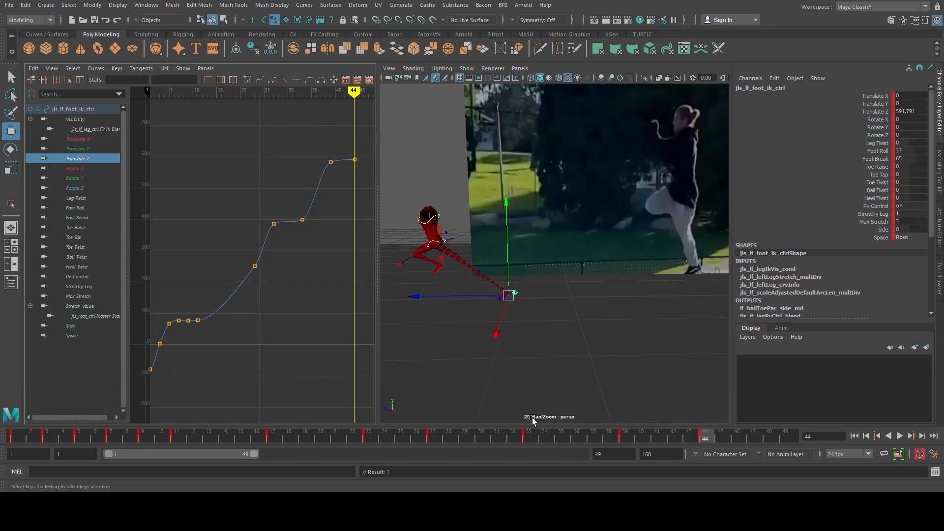
Step: Raise the left foot's Translate Z keys from frames 27 to 44 together, bringing frame 44 to about 615.28
drag(492, 439, 532, 450)
drag(228, 131, 374, 231)
middle_drag(306, 239, 301, 232)
Step: Lower the left foot's Translate Z key at frame 27 to about 386.1, keeping it on that frame
click(460, 439)
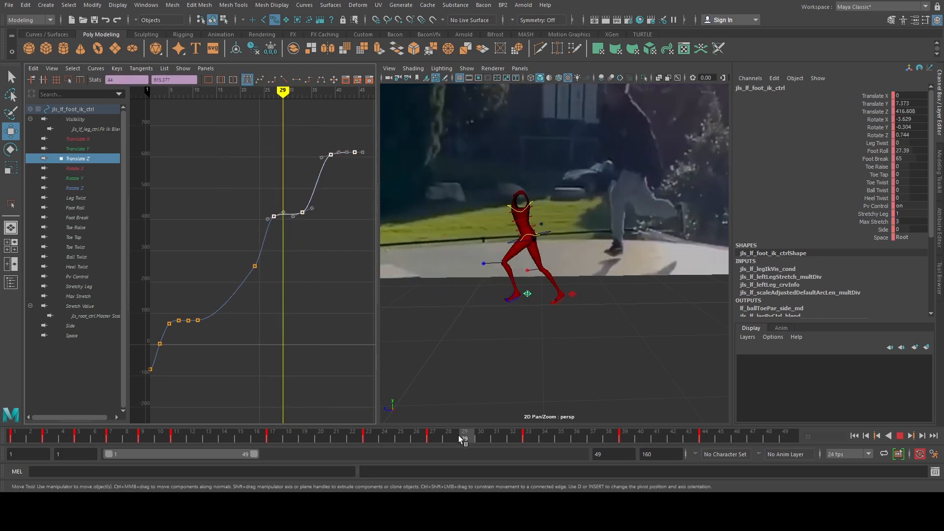
drag(459, 439, 431, 436)
click(302, 272)
drag(247, 198, 282, 225)
middle_drag(288, 235, 289, 238)
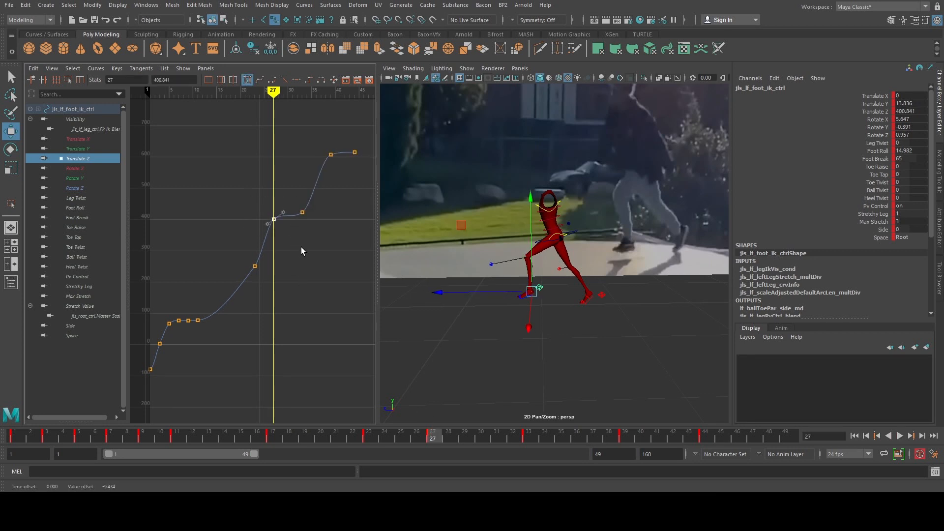
middle_drag(285, 251, 288, 254)
scroll(301, 240, up, 3)
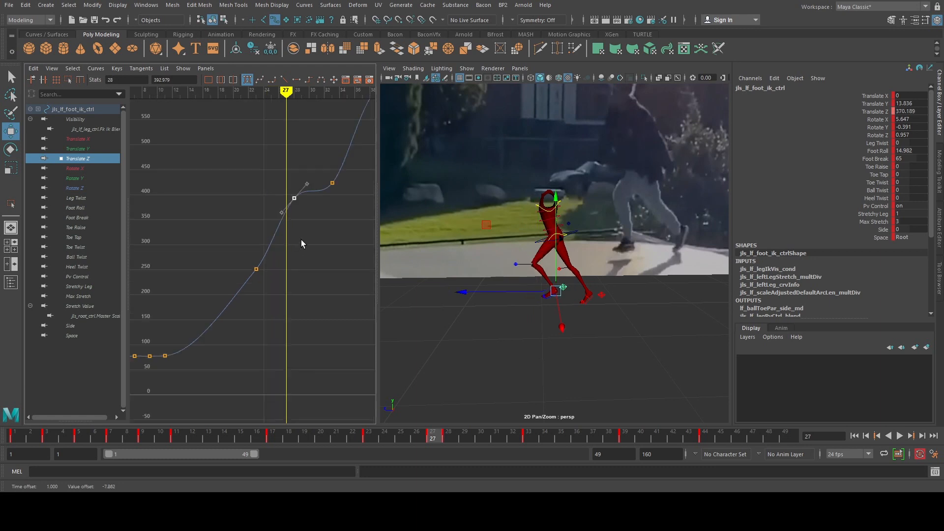
key(ctrl+z)
middle_drag(291, 196, 291, 203)
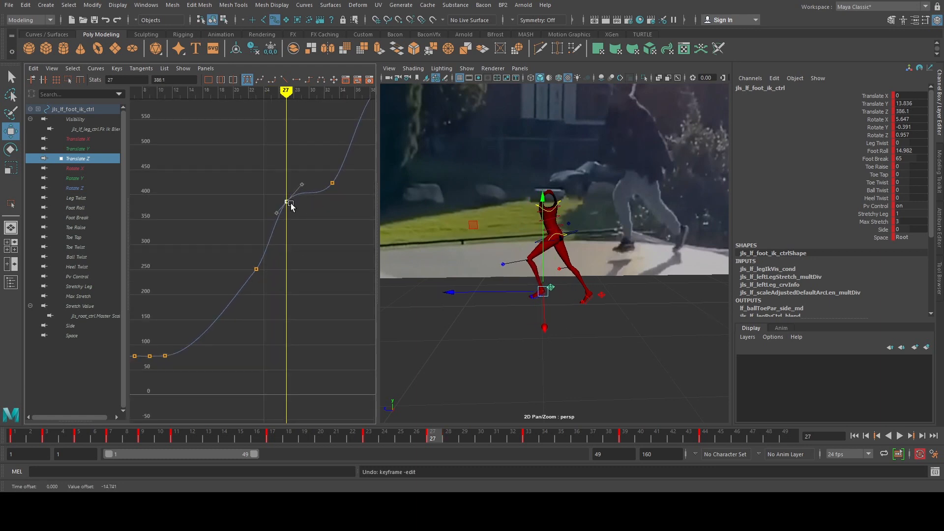
Step: Raise the left foot's Translate Z keys at frames 39 and 44 together, bringing frame 39 to about 642.05
click(528, 435)
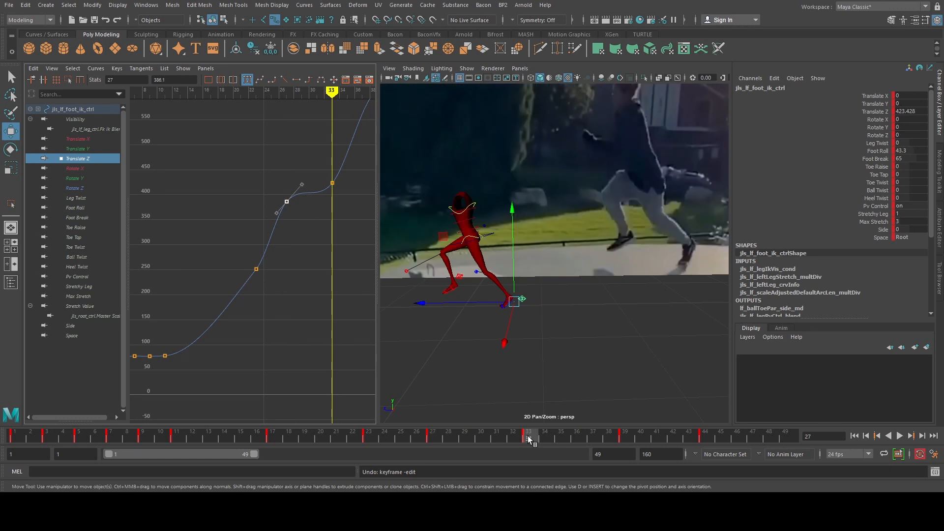
key(alt+v)
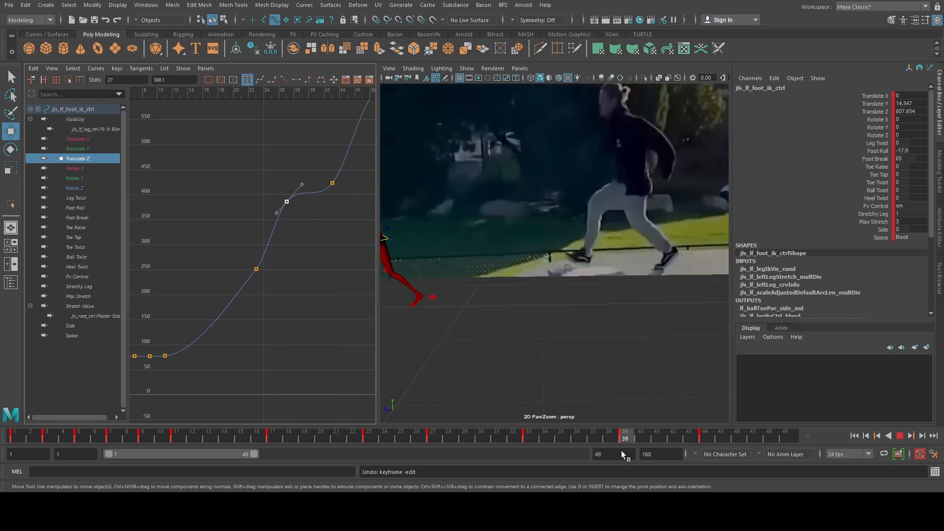
alt+middle_drag(453, 308, 547, 330)
alt+middle_drag(282, 217, 193, 304)
alt+middle_drag(291, 232, 266, 261)
drag(229, 179, 314, 249)
middle_drag(296, 245, 295, 228)
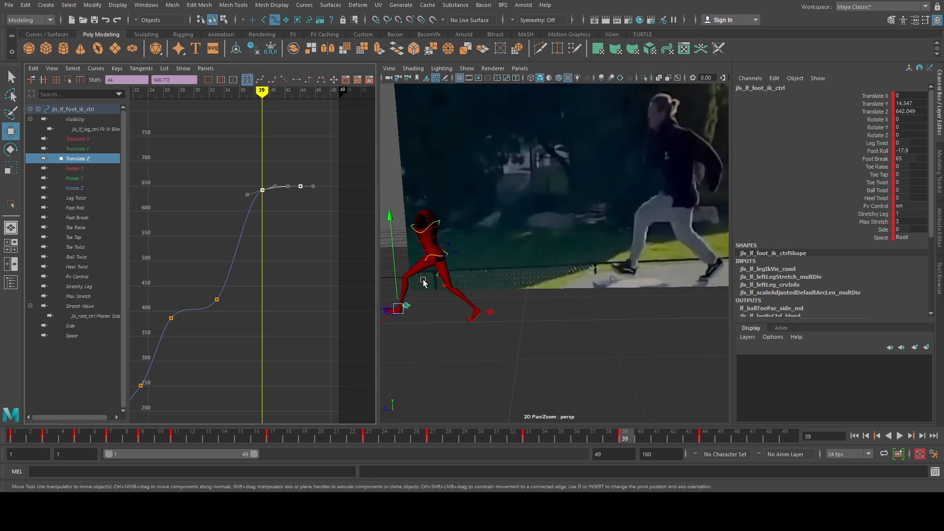
Step: At frame 44, raise the left foot's Translate Z key on its own to about 660.58
key(period)
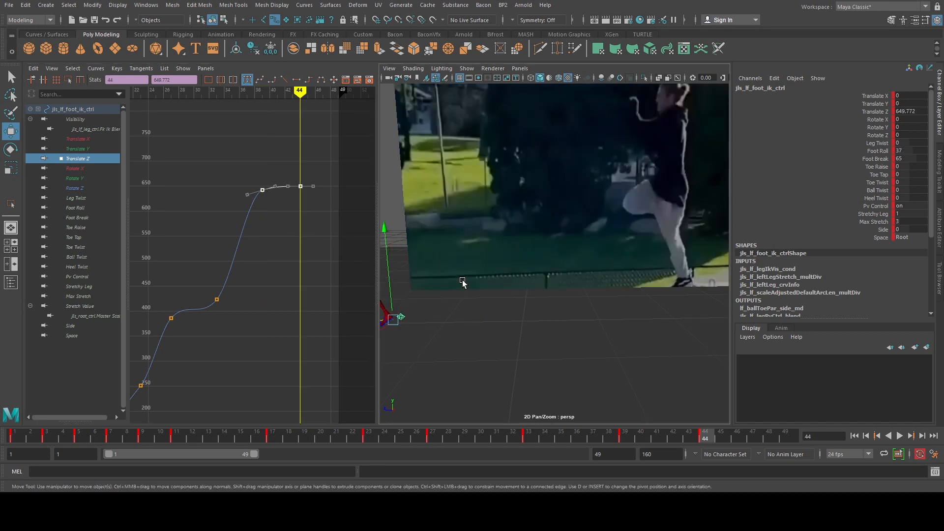
alt+middle_drag(509, 282, 619, 280)
alt+middle_drag(285, 196, 221, 225)
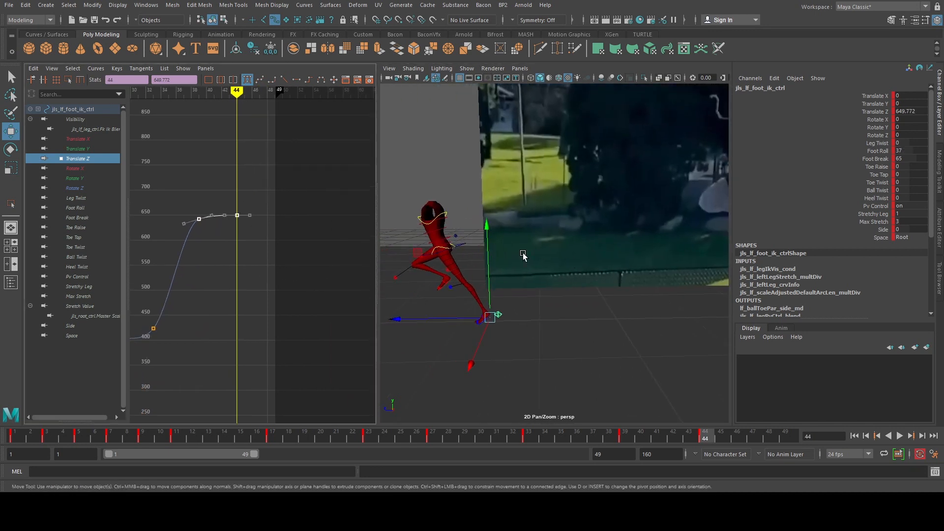
alt+middle_drag(524, 257, 466, 239)
scroll(436, 228, down, 2)
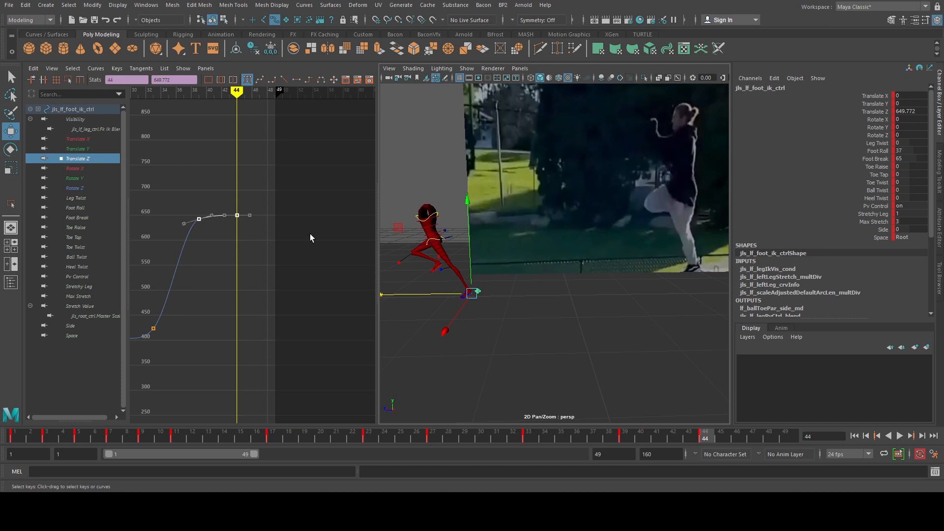
click(237, 215)
mouse_move(254, 229)
middle_down()
mouse_move(240, 225)
mouse_move(247, 216)
mouse_move(251, 224)
mouse_move(243, 215)
middle_up()
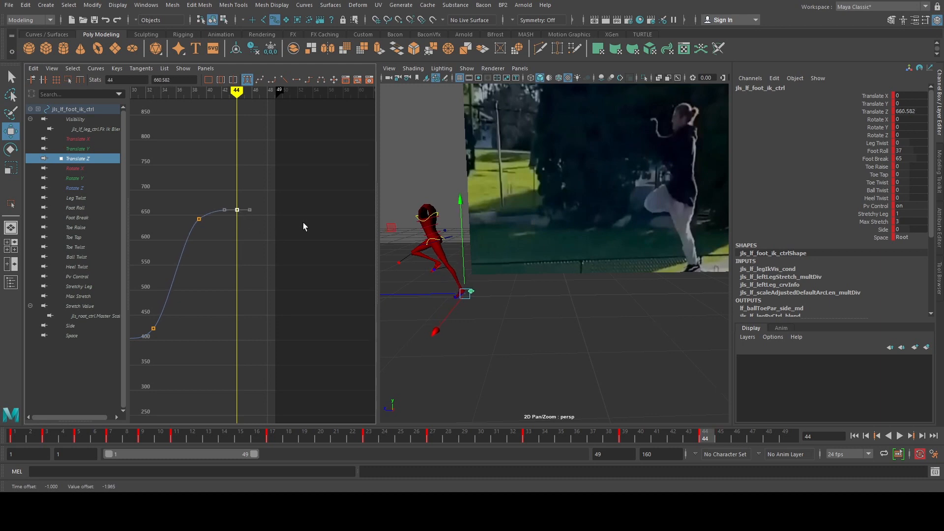
Step: Enlarge the perspective view and extend the playback range to end at frame 66
scroll(432, 265, up, 3)
key(space)
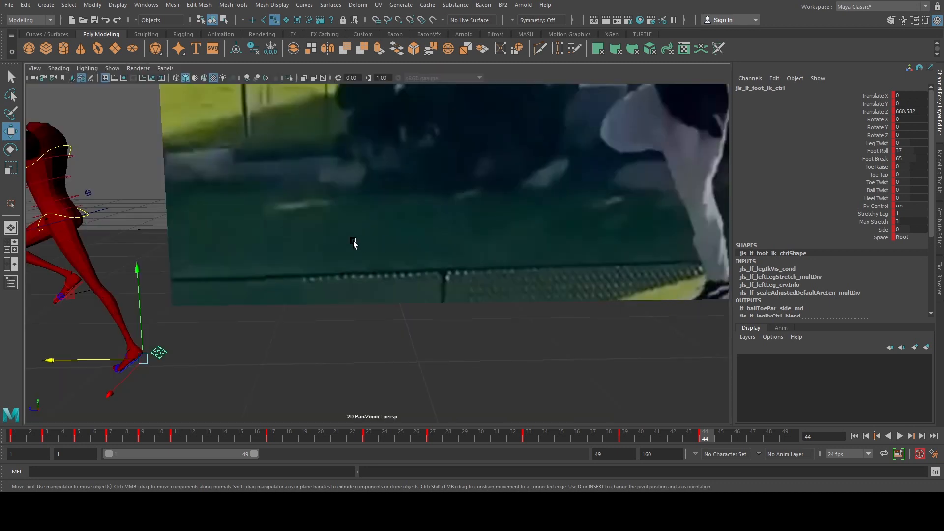
scroll(353, 243, down, 3)
click(264, 282)
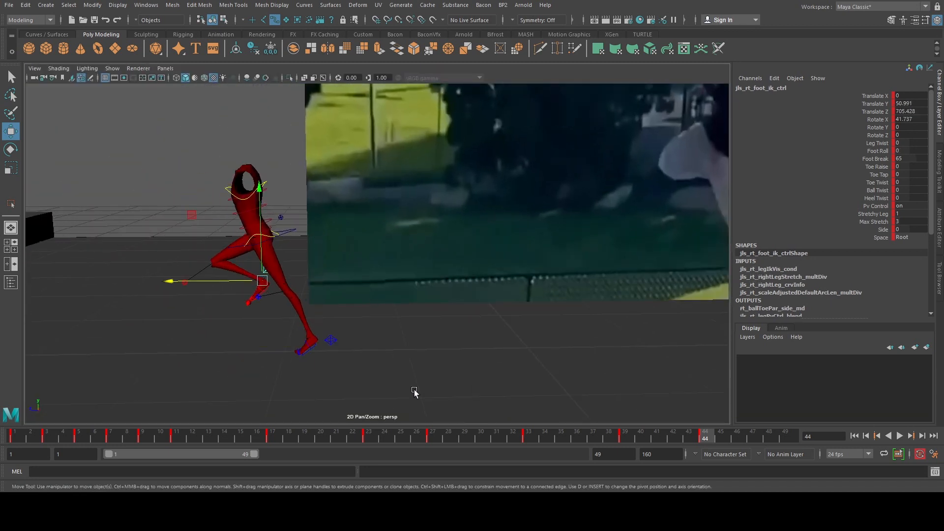
drag(260, 453, 305, 455)
scroll(459, 320, down, 2)
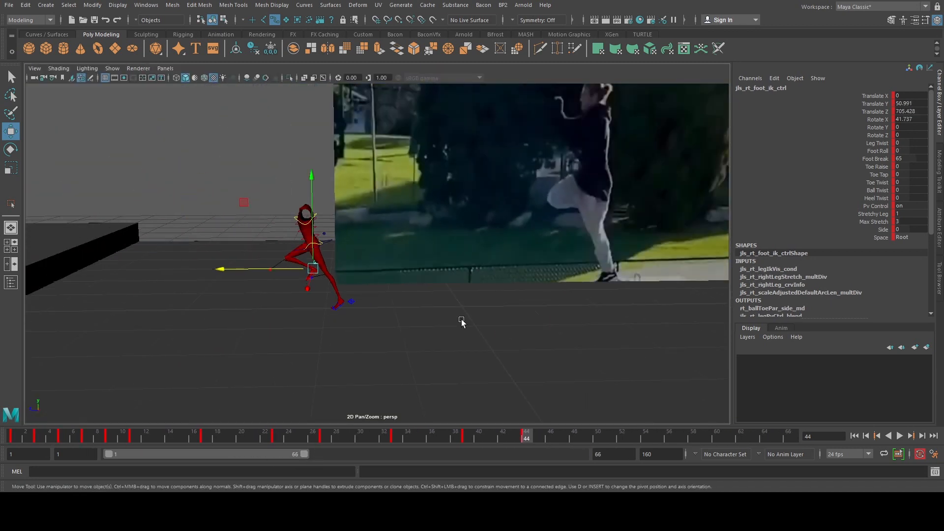
Step: Select all the character's rig controls and set a key on them at frame 57
drag(164, 157, 480, 359)
scroll(487, 345, down, 1)
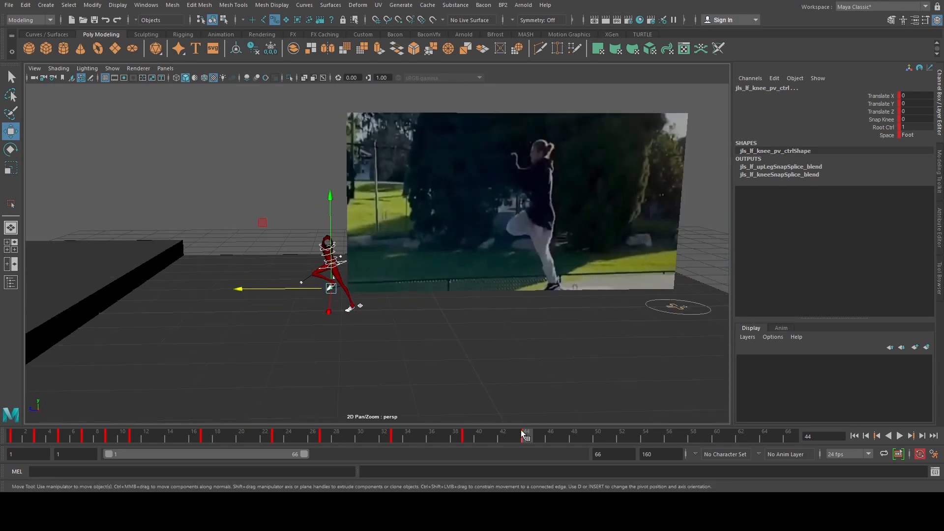
key(alt+v)
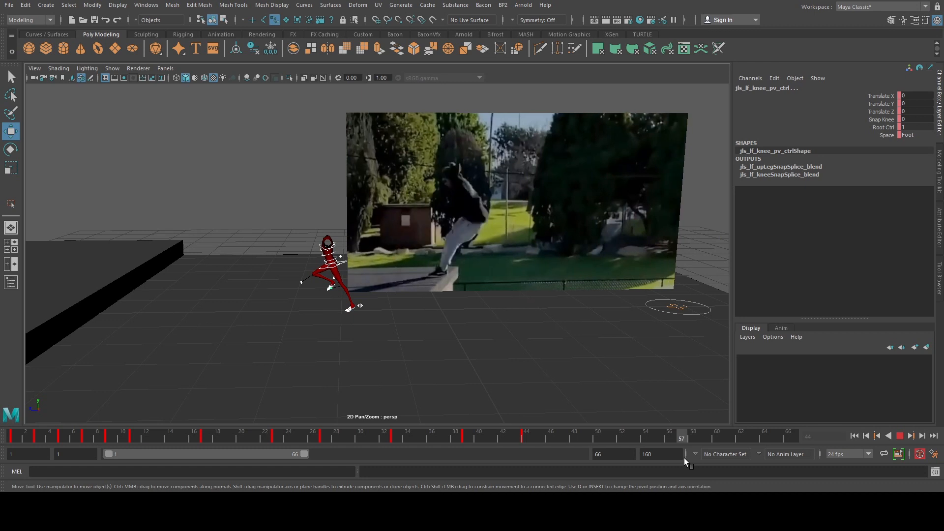
key(alt+v)
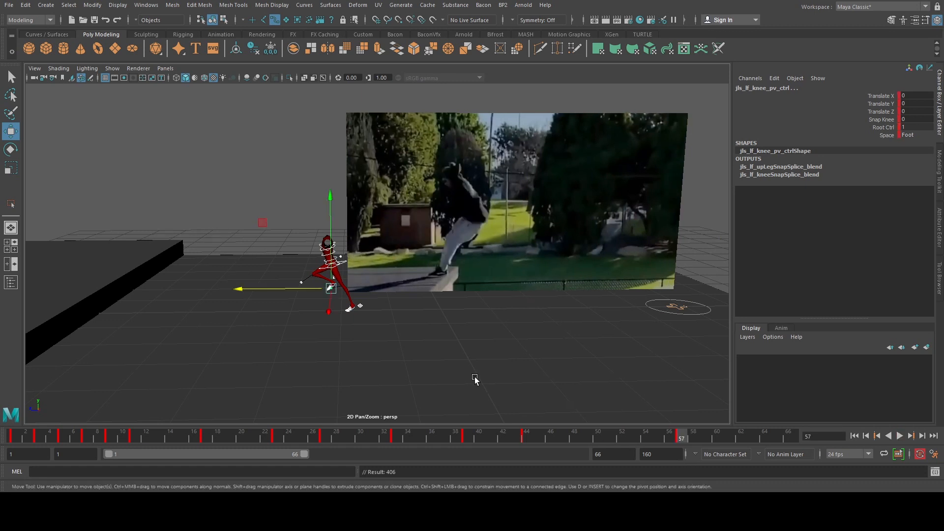
Step: Select both foot IK controls at frame 57 and zero their Foot Roll, Translate Y and Rotate X
alt+drag(448, 362, 500, 349)
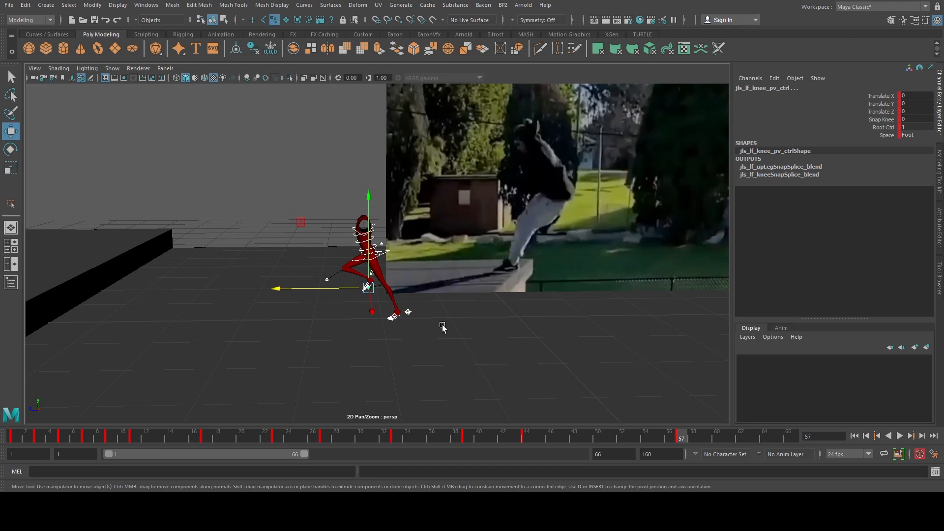
click(395, 316)
key(q)
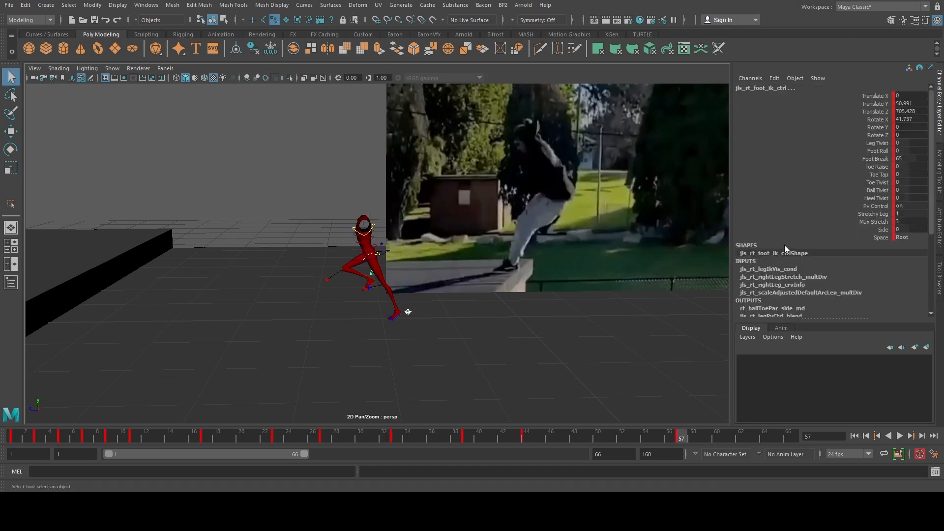
double_click(911, 148)
key(Return)
double_click(914, 104)
text(0)
key(Return)
double_click(915, 119)
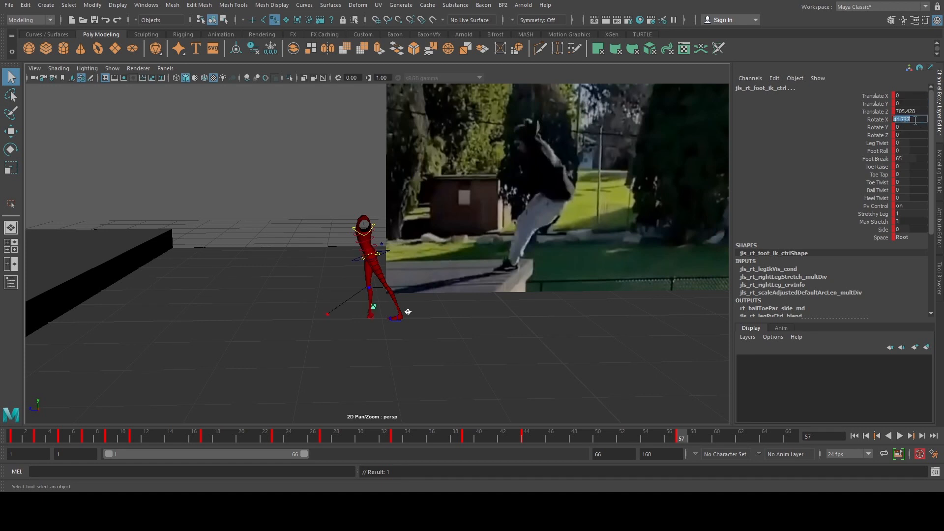
key(Return)
Step: Move both feet forward and up onto the black platform, with Translate Y at about 47.48
key(w)
scroll(334, 248, down, 1)
drag(303, 240, 27, 213)
Step: Move the COG control forward to a Translate Z of about 1092.2, above and behind the feet on the platform
click(386, 253)
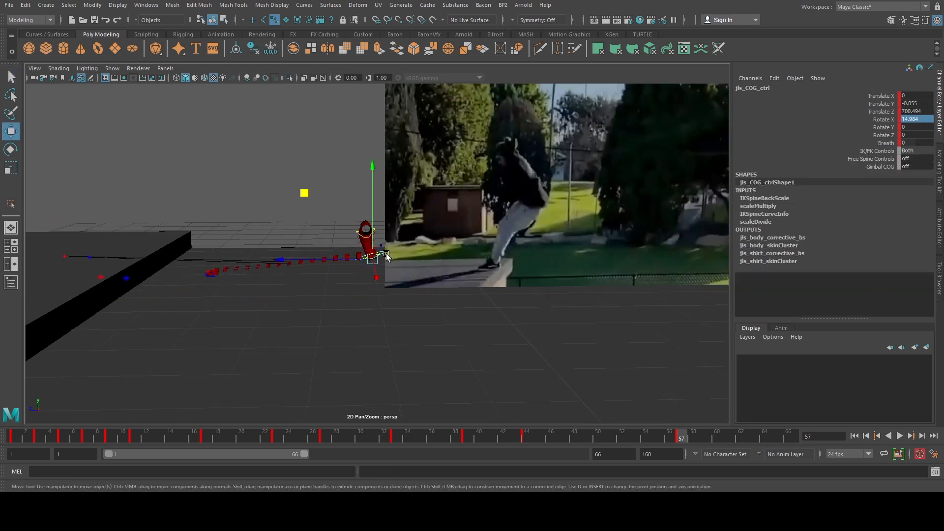
drag(324, 260, 143, 242)
drag(96, 237, 88, 236)
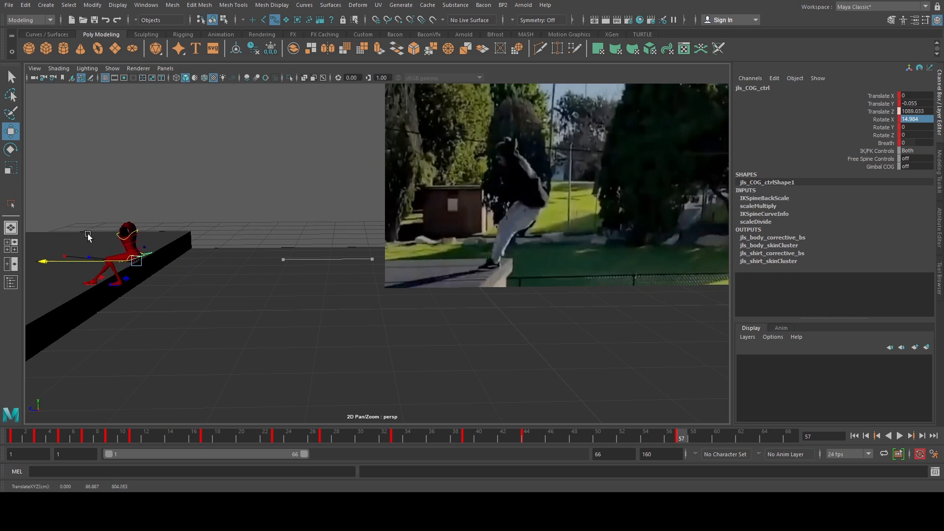
alt+middle_drag(141, 237, 335, 216)
alt+drag(335, 216, 348, 244)
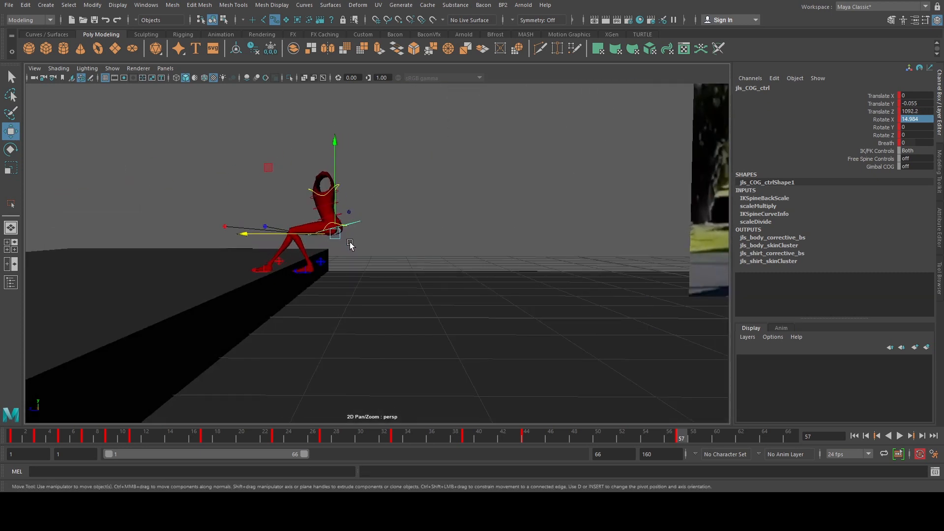
Step: Move the left foot forward along Z to about 1164.11 so it lines up with the right foot
click(279, 265)
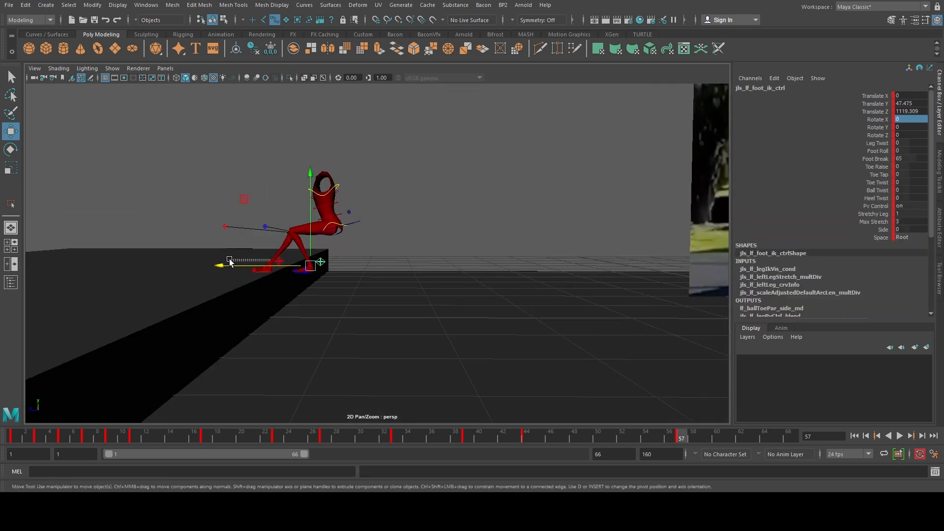
drag(229, 262, 217, 262)
alt+drag(216, 263, 281, 254)
alt+middle_drag(282, 254, 338, 235)
alt+right_drag(337, 234, 383, 235)
alt+drag(383, 235, 307, 242)
alt+middle_drag(307, 241, 379, 239)
alt+right_drag(379, 239, 440, 238)
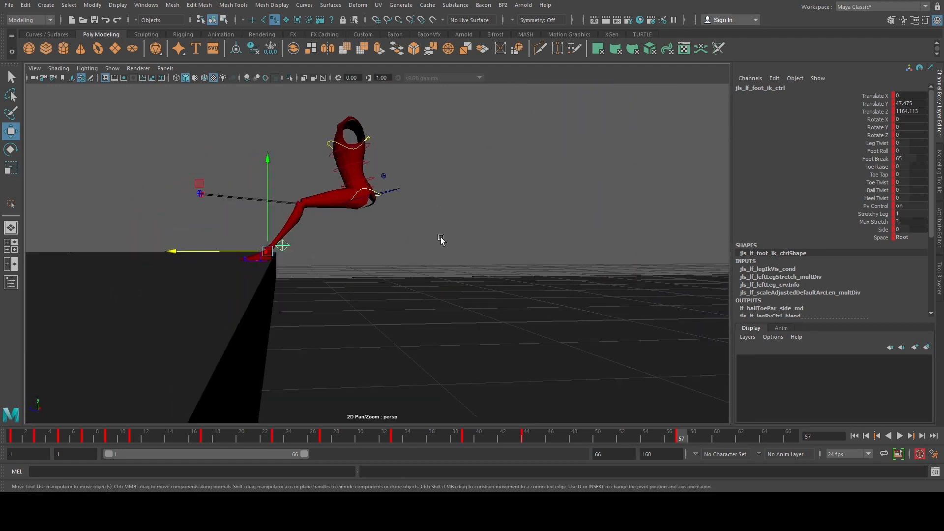
Step: Lower both feet to a Translate Y of about 44.36 on the platform top, and reposition the COG forward and upward
alt+drag(441, 240, 310, 244)
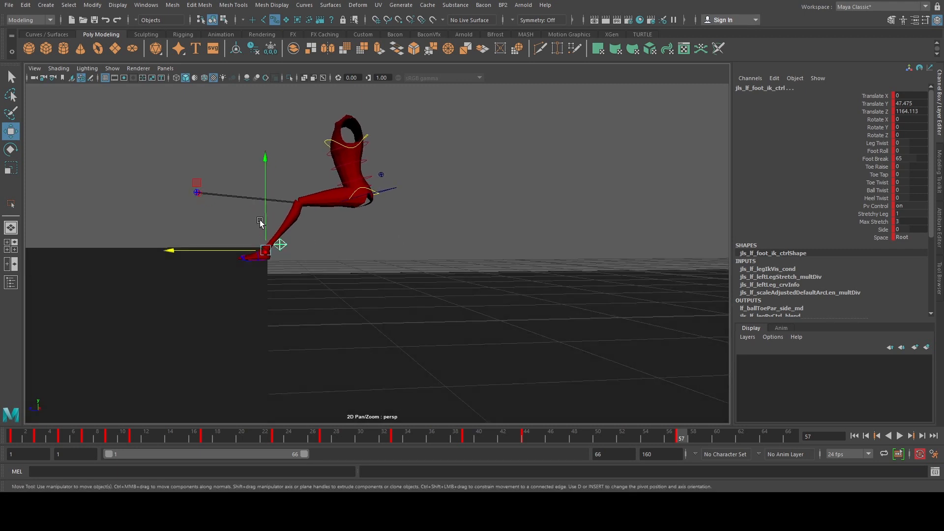
drag(261, 222, 274, 252)
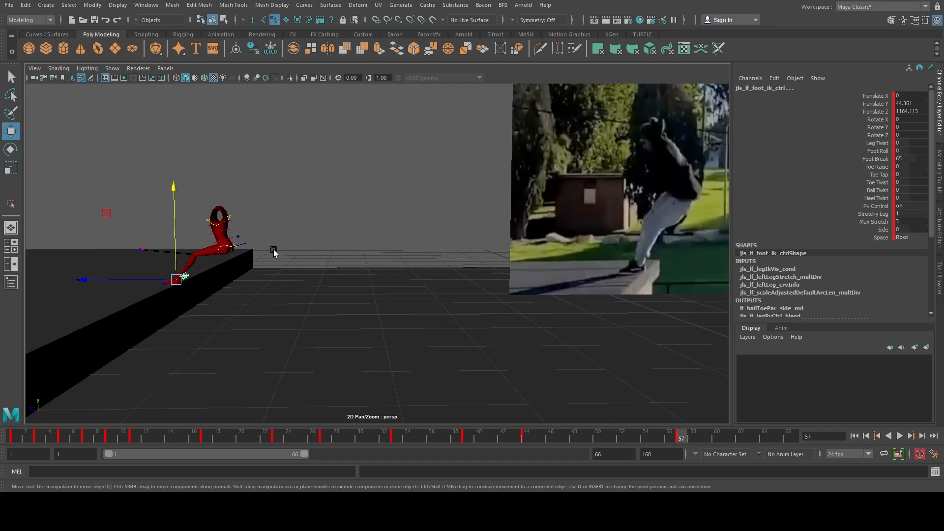
click(246, 244)
drag(165, 189, 150, 170)
Step: Play back and scrub the run and jump to check the character's motion against the reference video
key(alt+v)
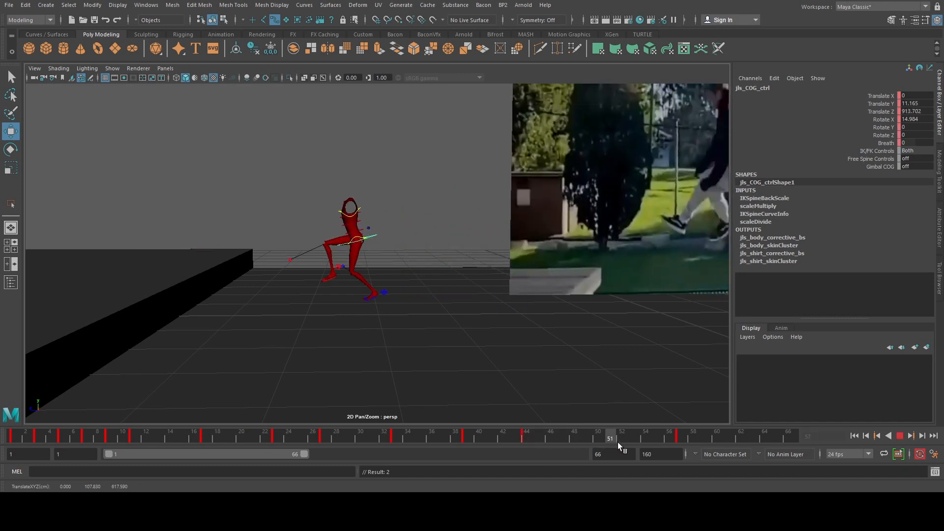
key(alt+v)
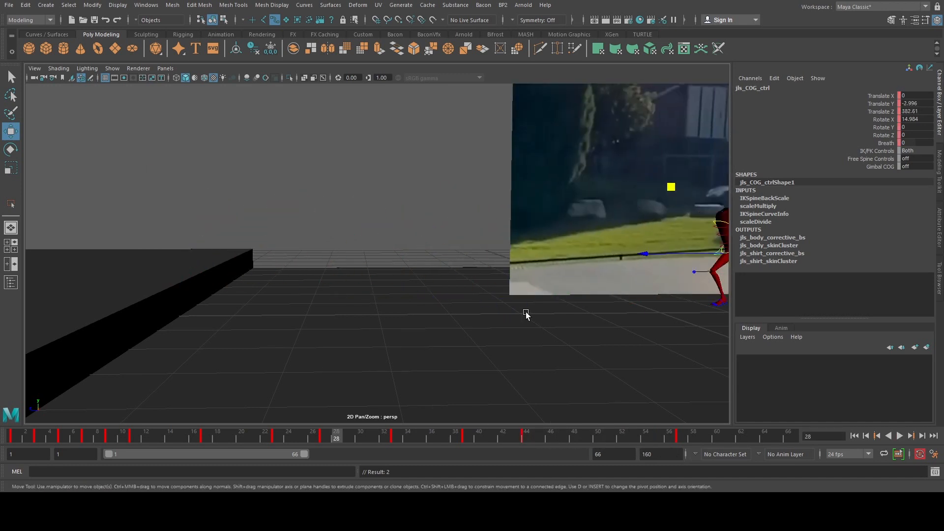
alt+right_drag(526, 315, 423, 306)
alt+middle_drag(423, 306, 406, 316)
click(900, 437)
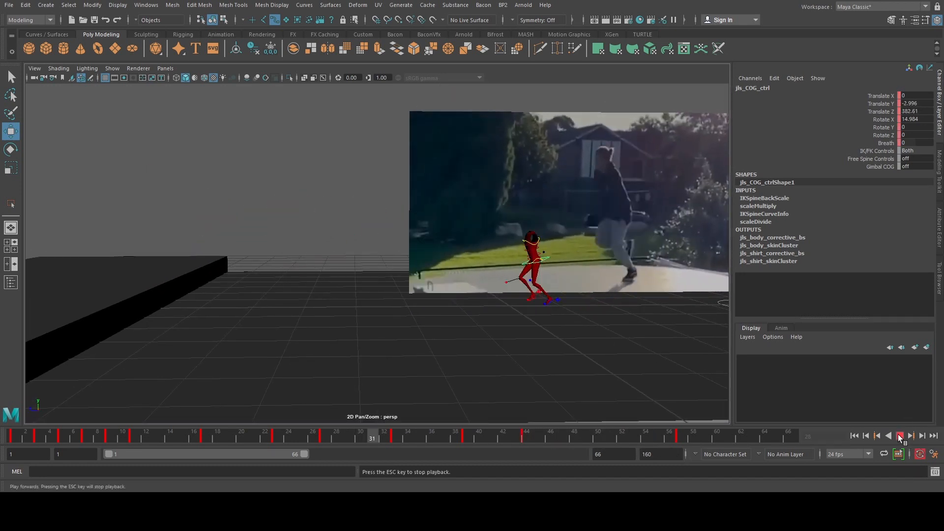
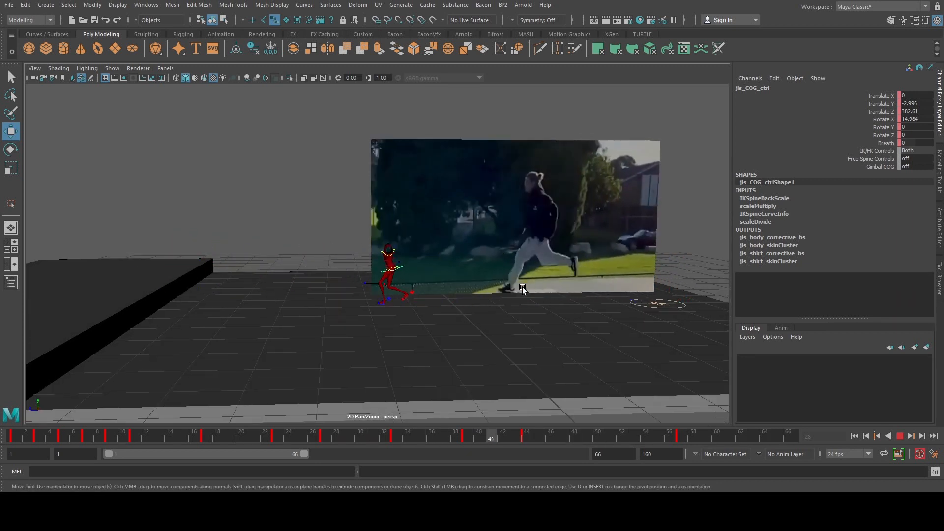
click(904, 436)
key(alt+v)
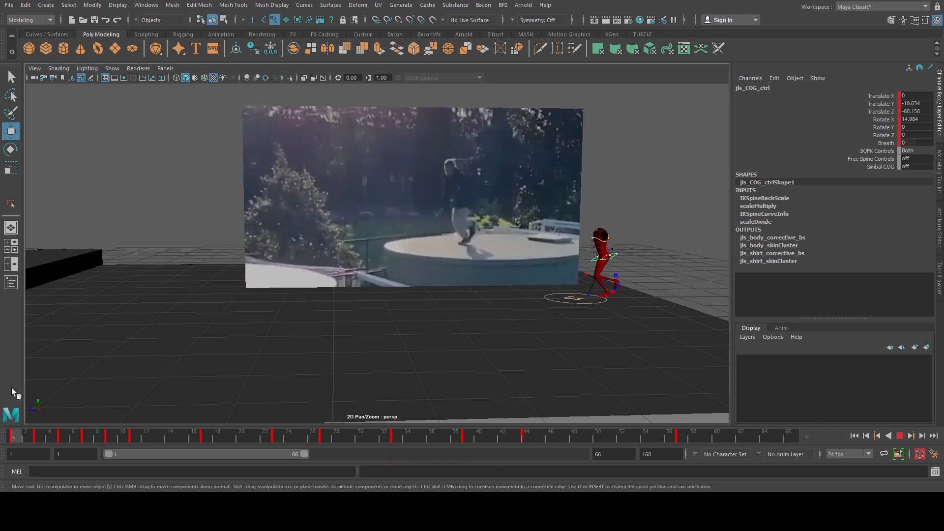
key(alt+v)
Step: Select the COG and both foot controls at frame 10 and open their curves in the Graph Editor
click(252, 223)
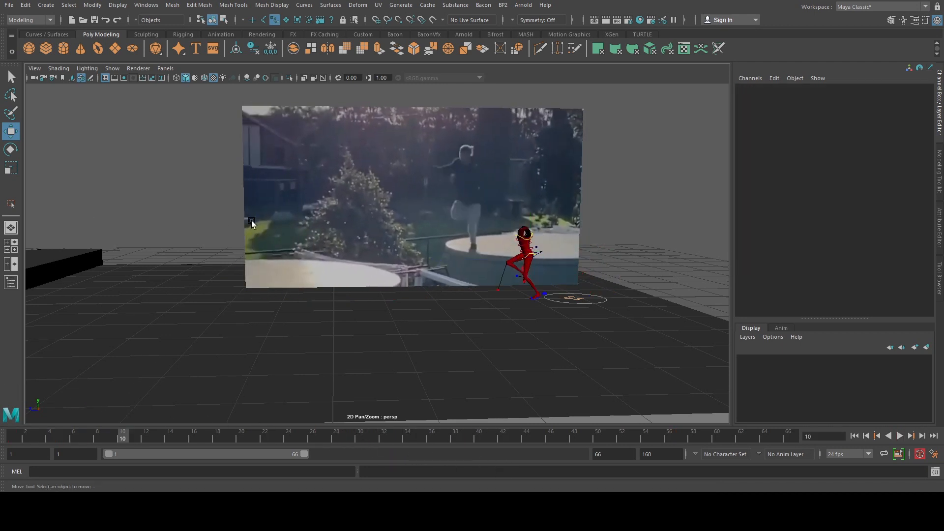
click(539, 251)
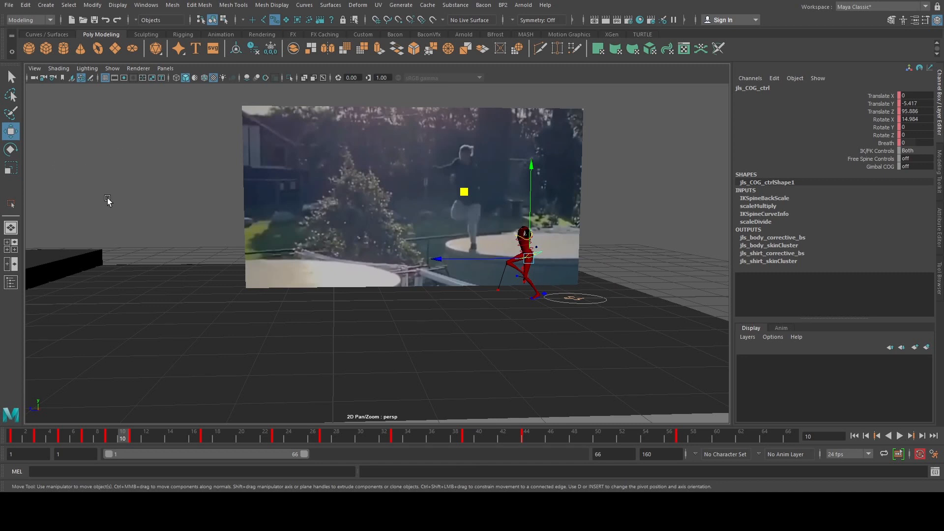
scroll(511, 284, up, 3)
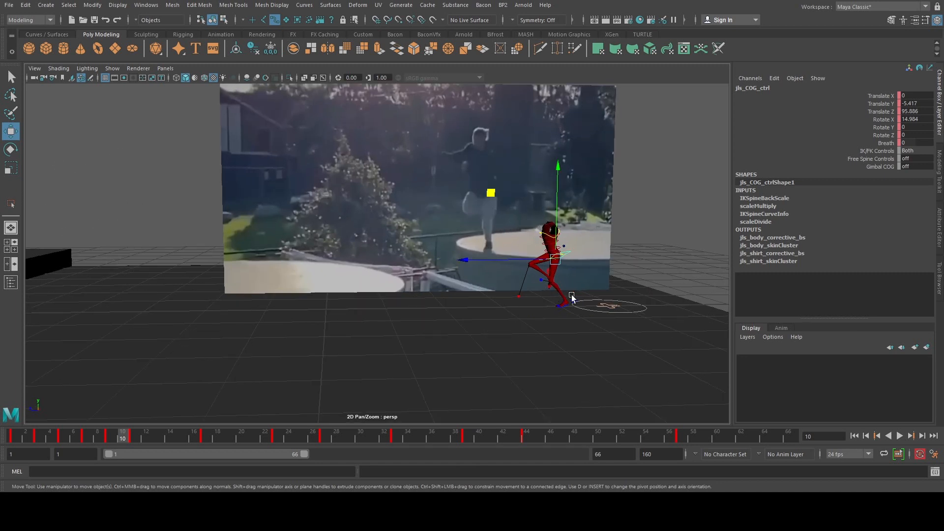
click(437, 287)
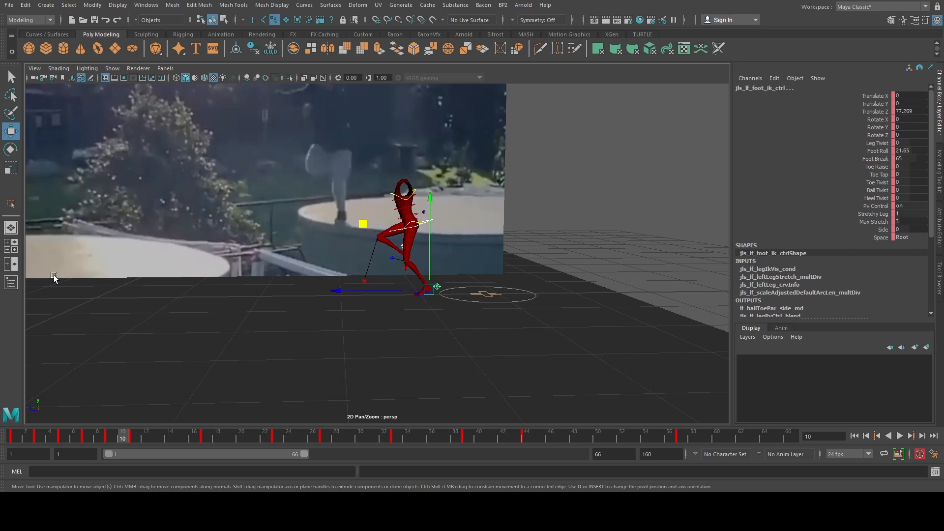
key(space)
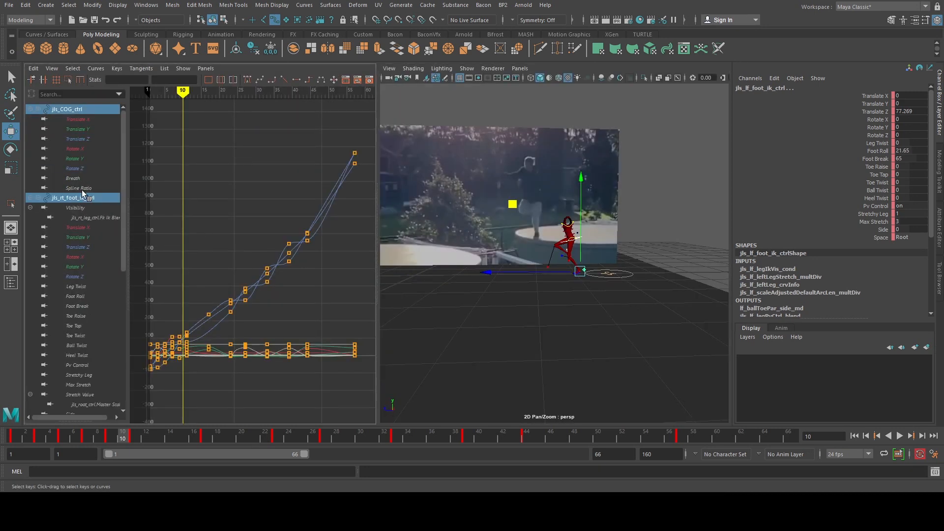
Step: Isolate the Translate Z curves of the COG, right foot and left foot controls in the Graph Editor
click(84, 143)
scroll(94, 167, down, 4)
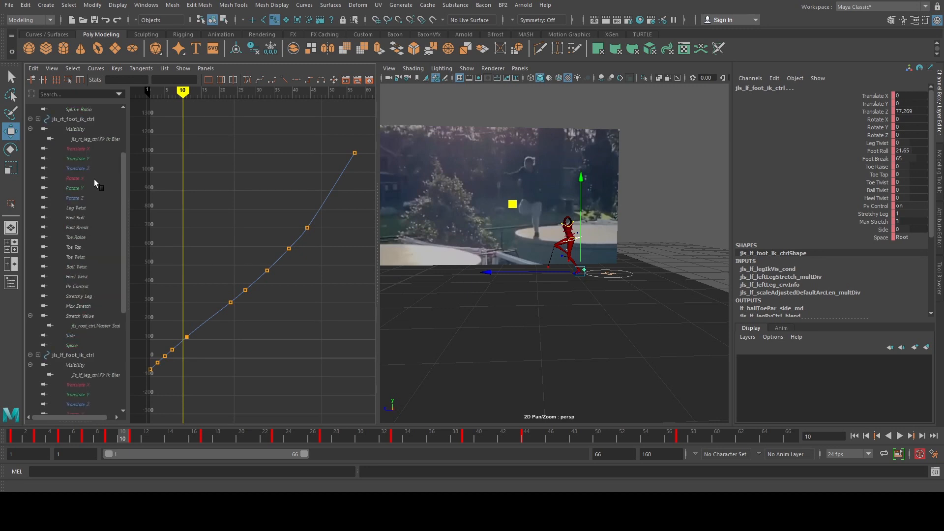
ctrl+click(84, 170)
alt+middle_drag(101, 305, 92, 198)
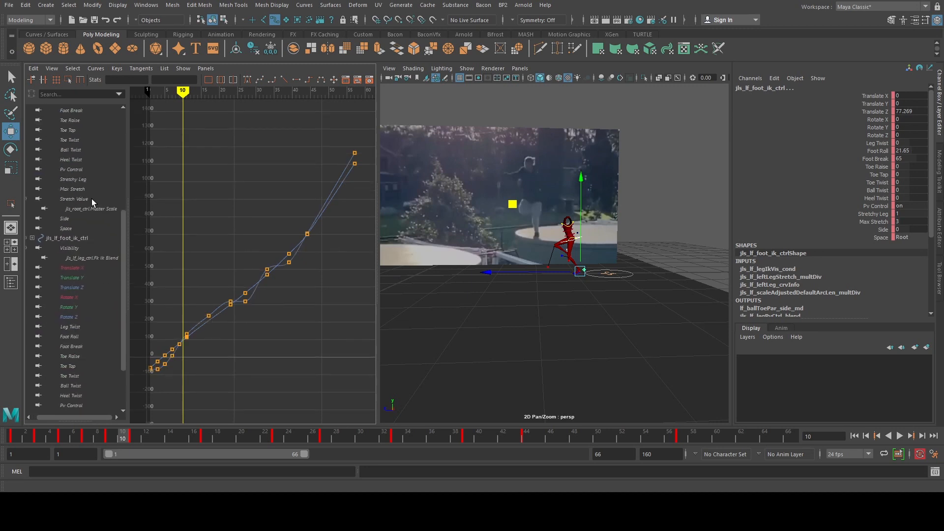
ctrl+click(79, 287)
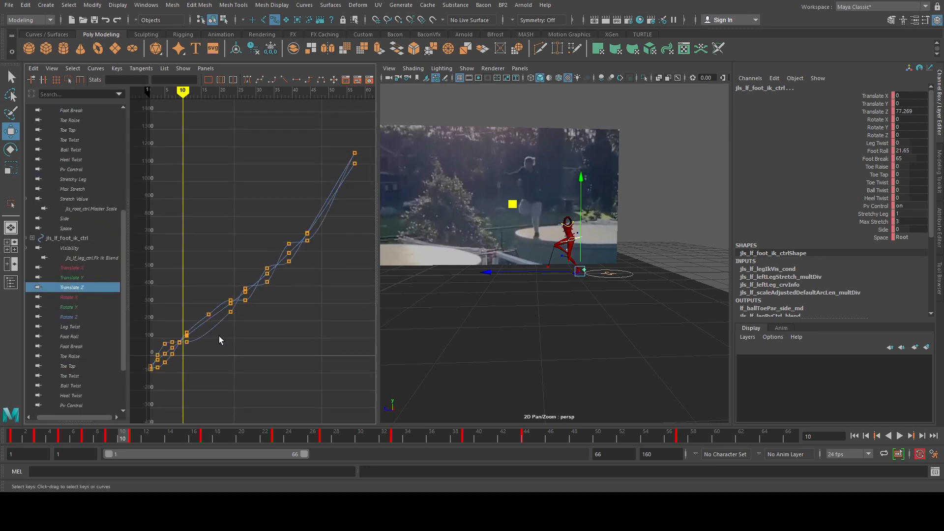
Step: Scale the Translate Z keys from frame 11 to 44 upward in value, using the lowest key as the base, to a peak of about 810
click(134, 435)
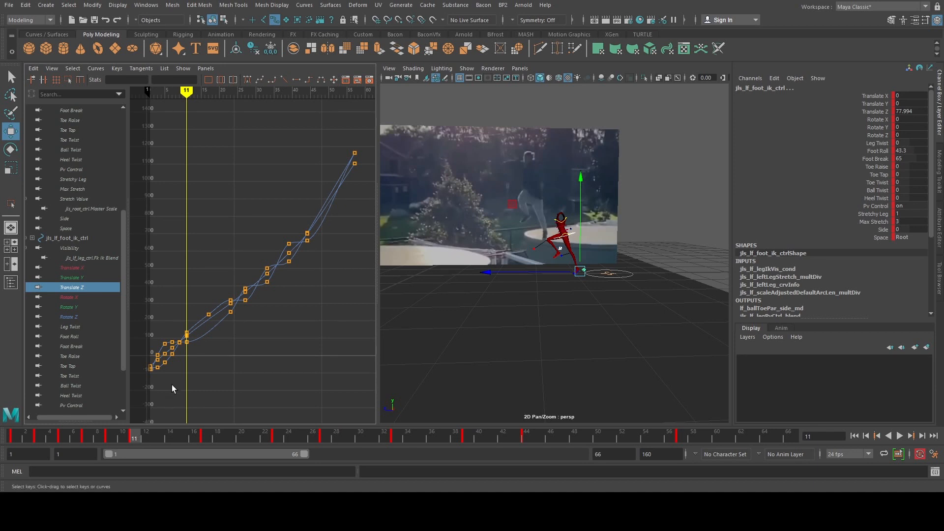
drag(261, 265, 313, 217)
click(67, 80)
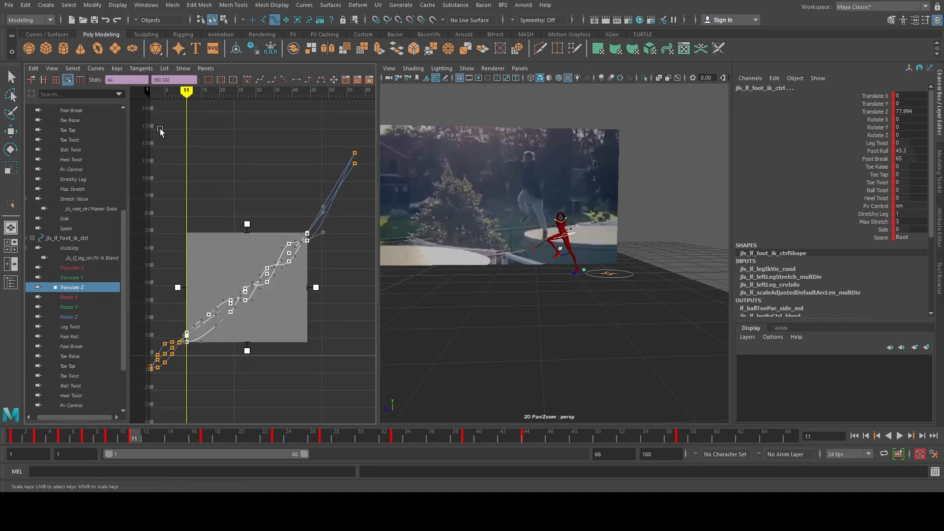
drag(246, 222, 246, 205)
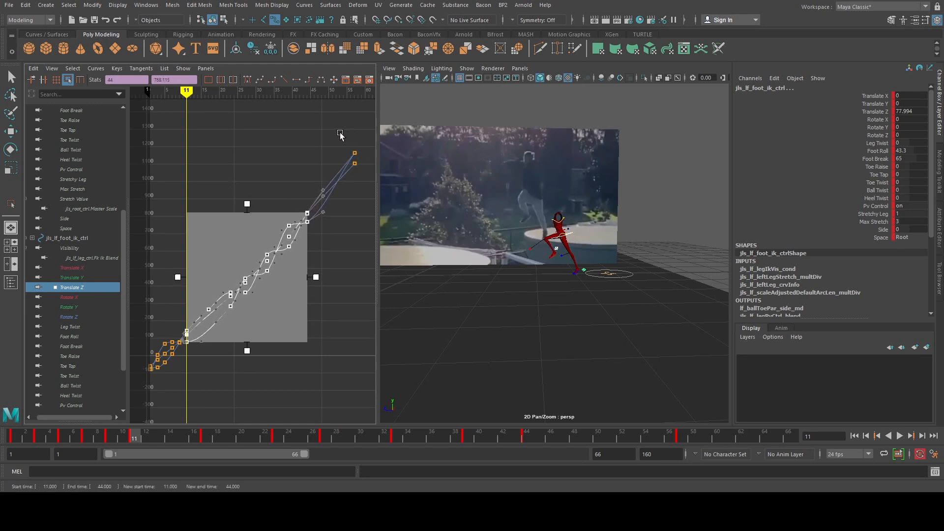
drag(340, 134, 366, 170)
alt+middle_drag(332, 128, 305, 149)
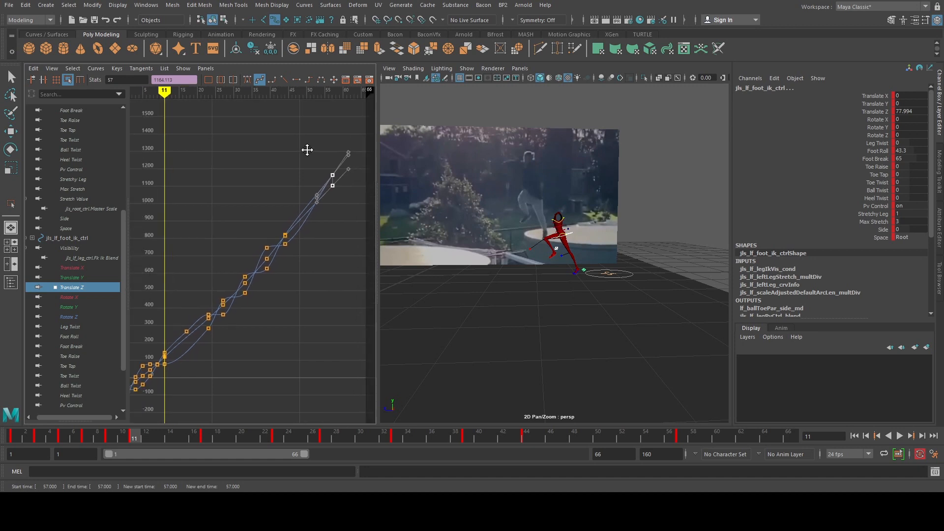
key(q)
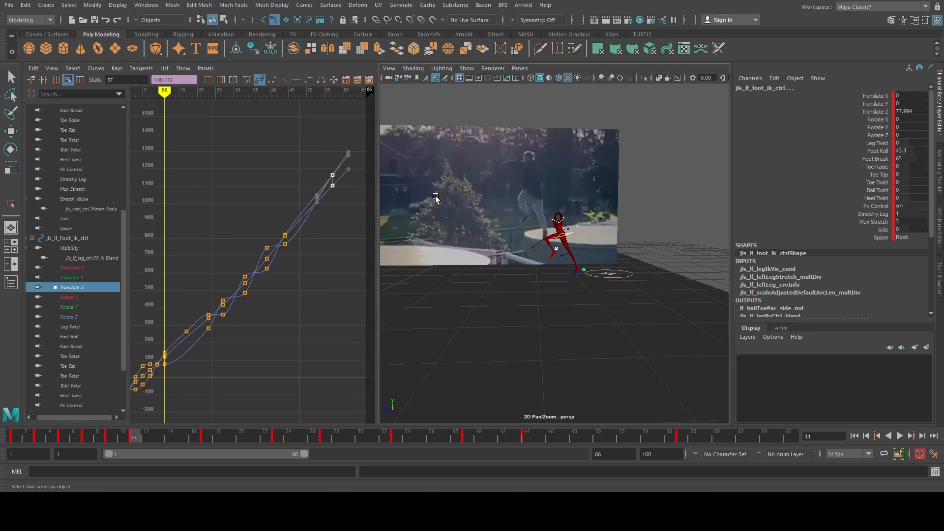
Step: Play back the run and jump in the enlarged perspective view to check the character's forward travel from the side
key(space)
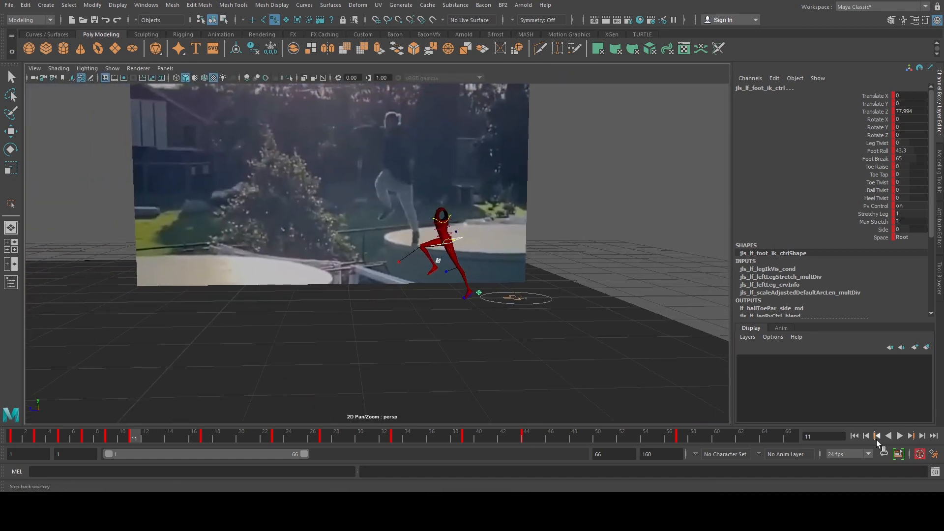
click(899, 436)
drag(523, 295, 482, 303)
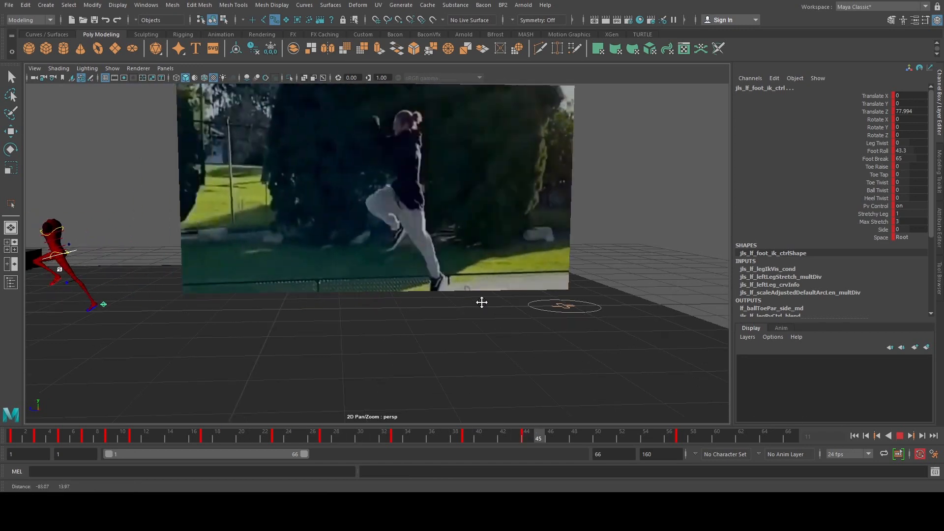
alt+middle_drag(482, 303, 488, 296)
alt+middle_drag(351, 278, 385, 272)
scroll(385, 273, down, 2)
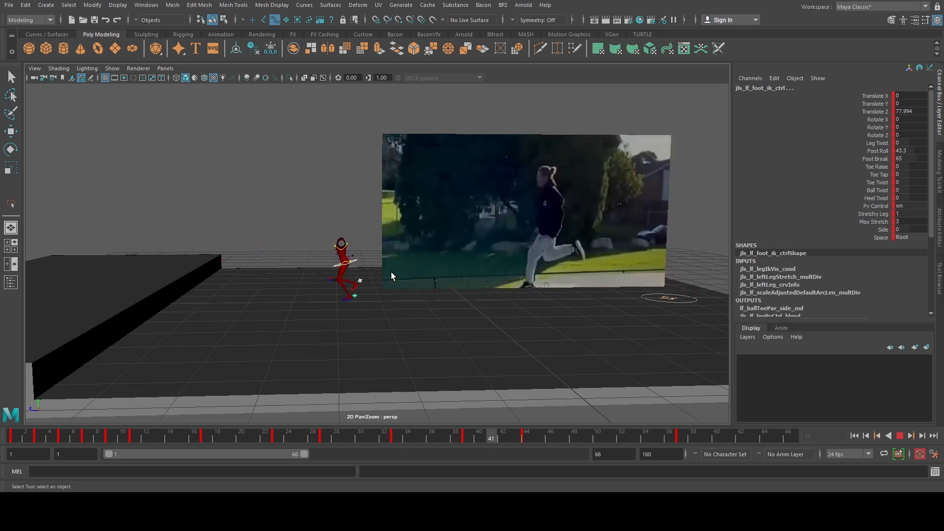
alt+middle_drag(391, 273, 315, 276)
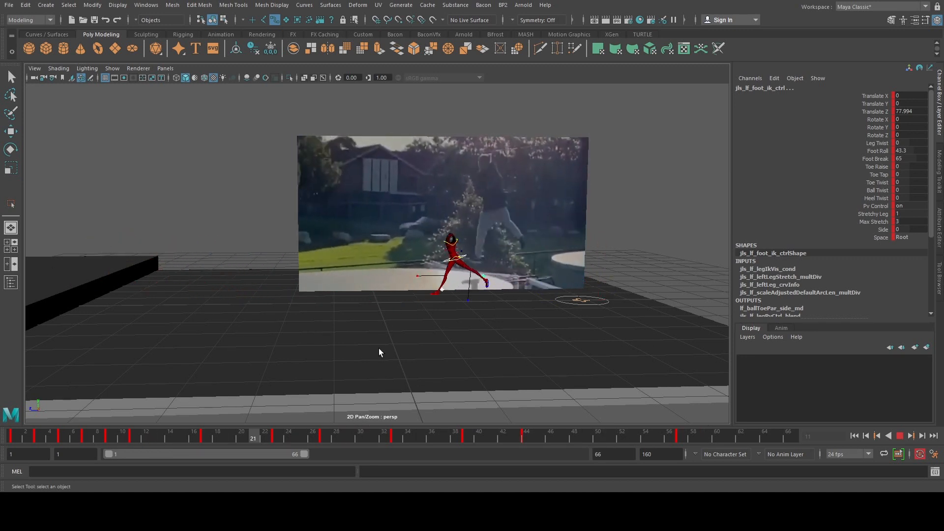
click(899, 437)
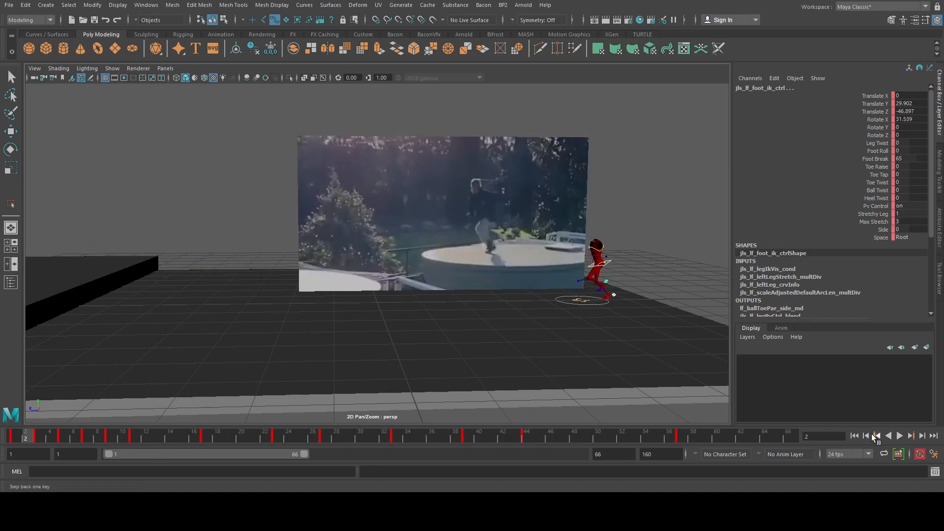
Step: Select the COG control and examine the slope of its Translate Z curve, especially the stretch toward the landing
scroll(601, 299, up, 3)
alt+middle_drag(601, 299, 418, 291)
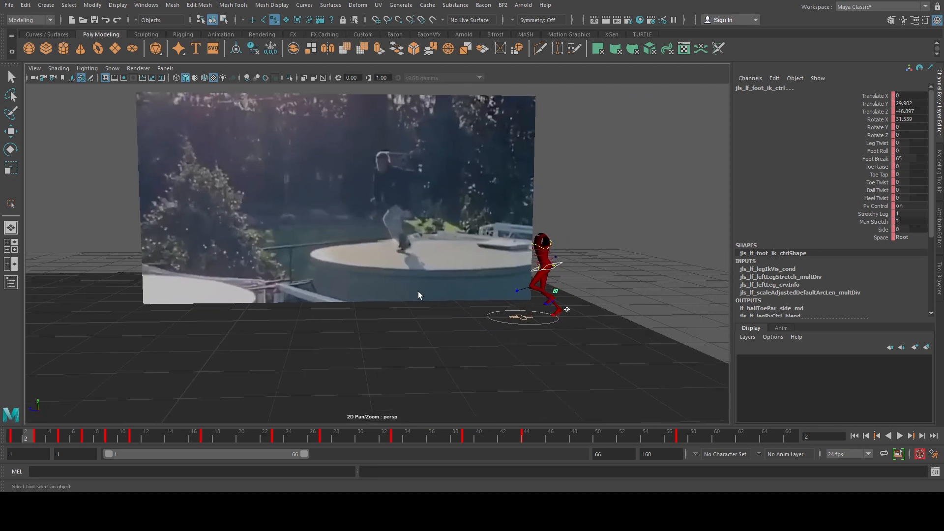
click(562, 264)
key(space)
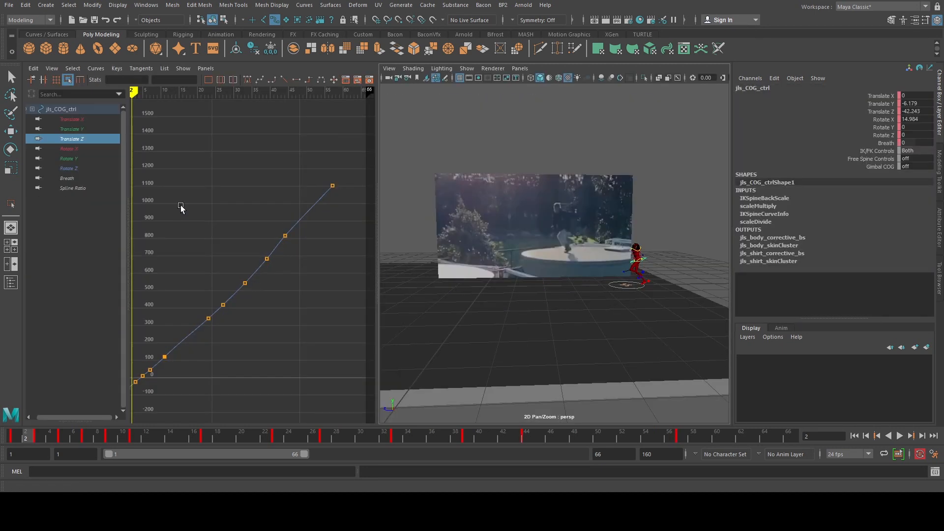
alt+middle_drag(252, 229, 215, 222)
scroll(246, 232, up, 3)
scroll(275, 210, down, 3)
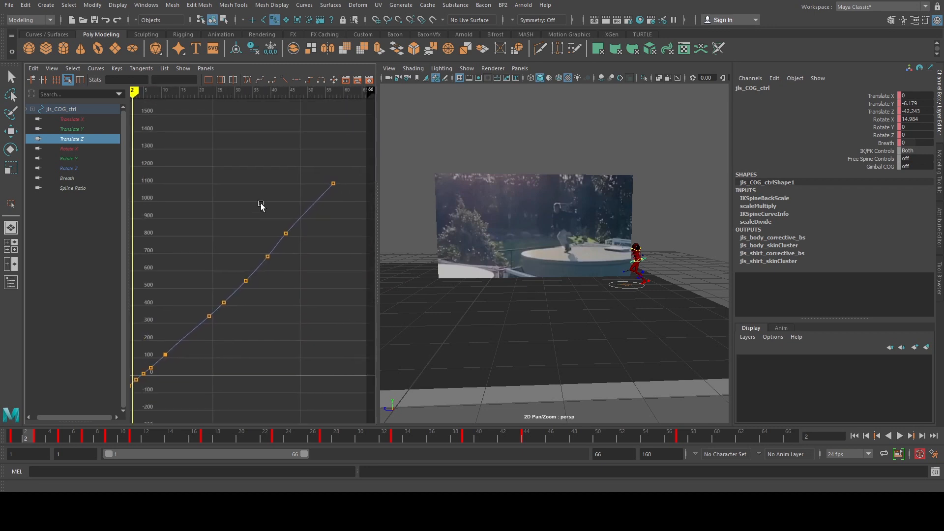
alt+middle_drag(279, 191, 259, 226)
scroll(260, 229, up, 3)
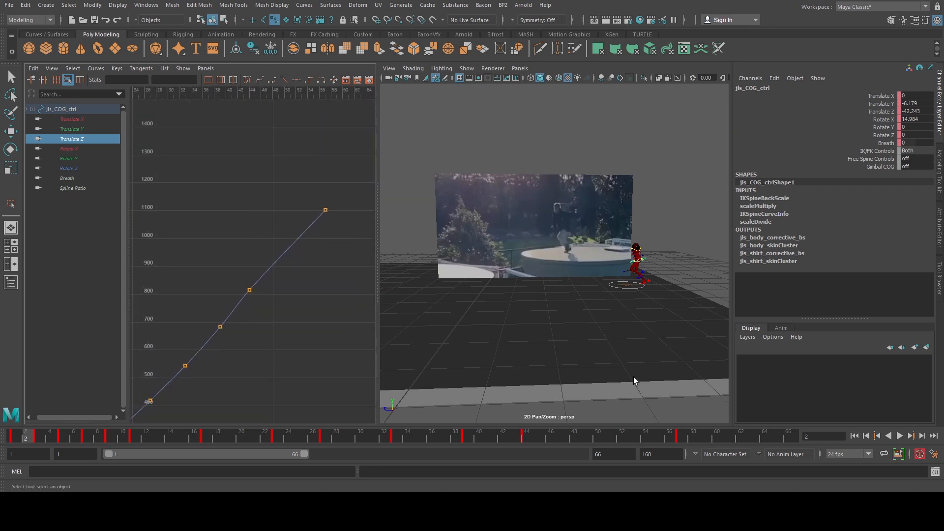
Step: Scrub the landing from frame 57 to 59 and set the animation's end frame to 59
click(684, 435)
key(space)
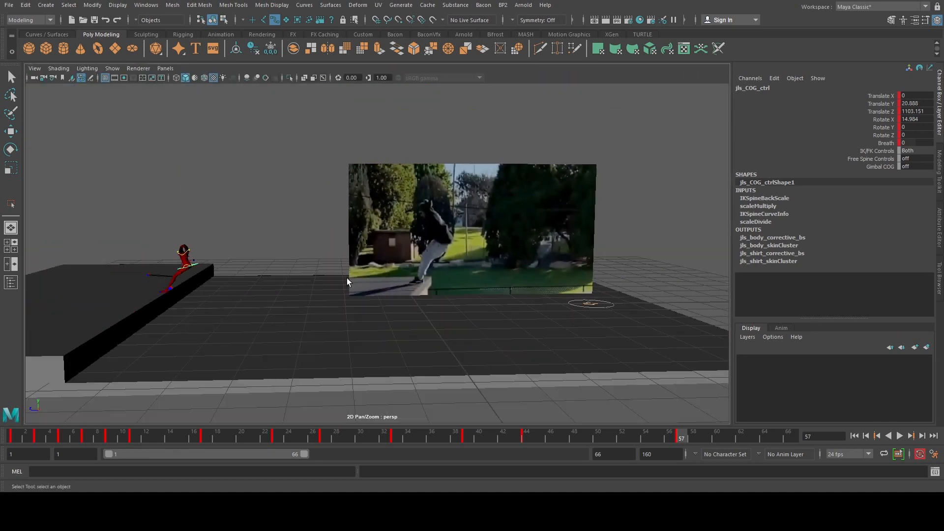
alt+middle_drag(346, 278, 409, 276)
scroll(368, 270, up, 3)
alt+middle_drag(541, 358, 524, 356)
drag(684, 435, 707, 438)
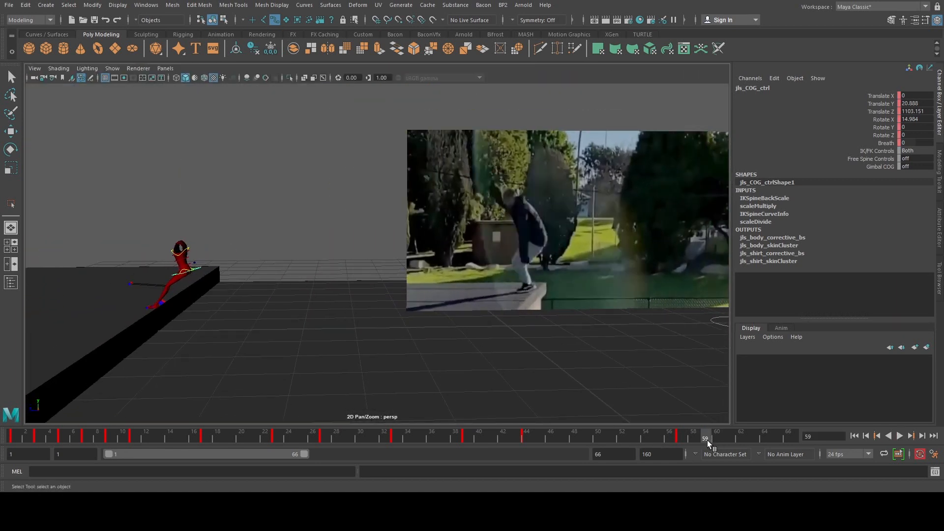
click(666, 458)
text(59)
key(Return)
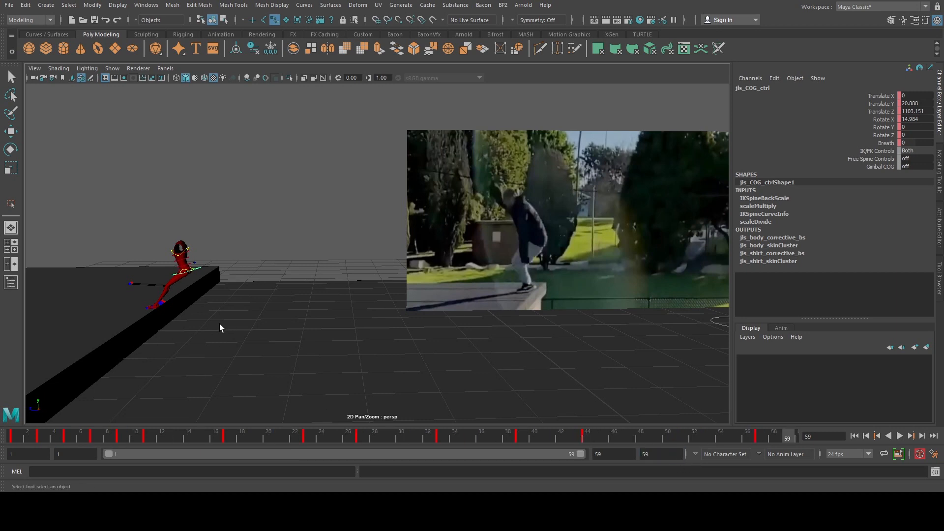
Step: At frame 59, move the COG forward and down over the feet to about Translate Z 1145.73 and Translate Y 13
alt+middle_drag(219, 323, 302, 285)
scroll(303, 280, up, 3)
key(w)
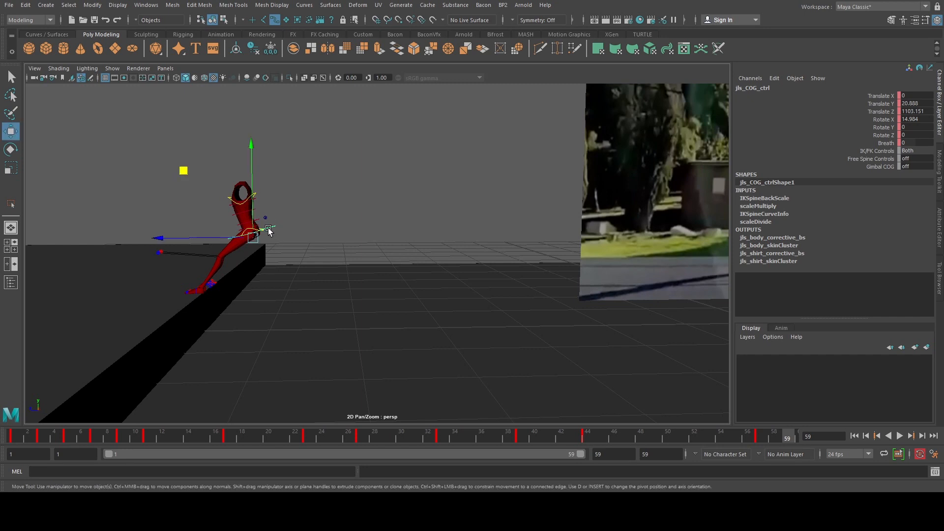
drag(229, 238, 202, 238)
alt+middle_drag(315, 261, 227, 263)
scroll(227, 262, down, 1)
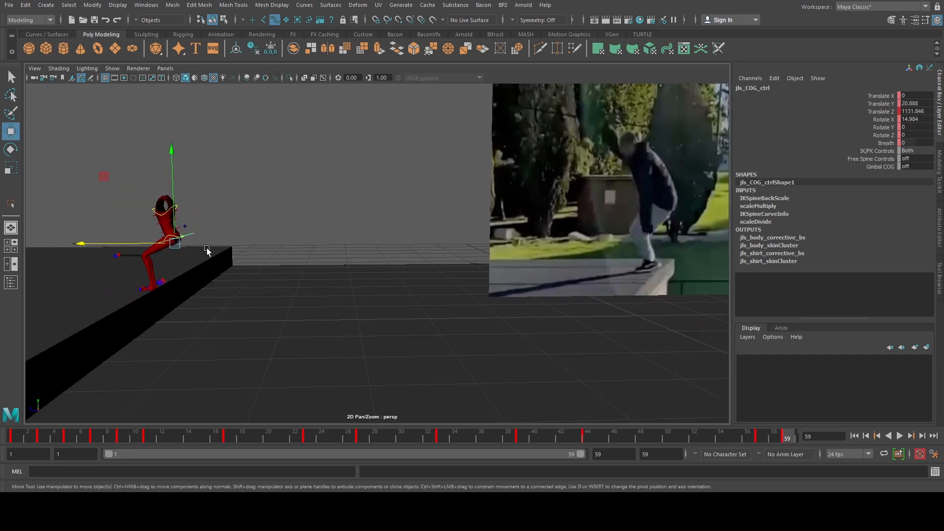
drag(103, 178, 94, 188)
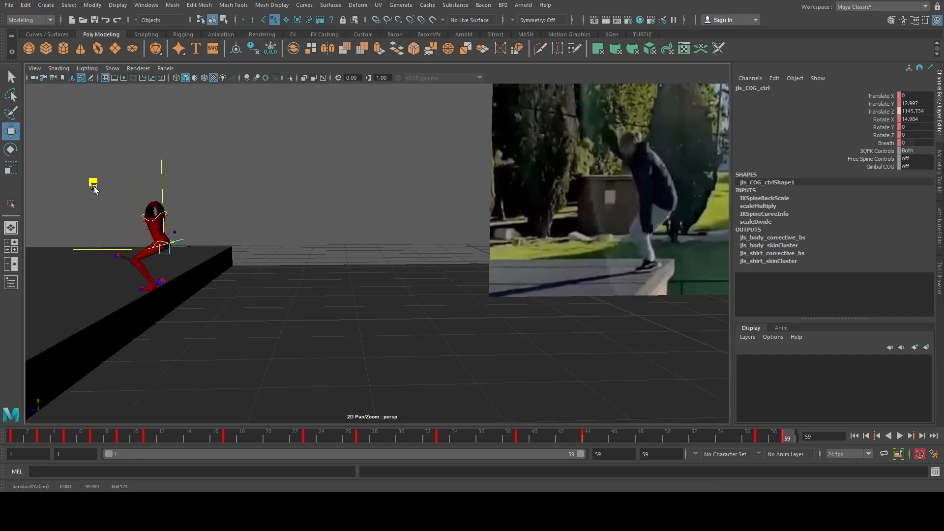
Step: Tilt the COG control forward to a Rotate X of about 17.14 at frame 59
key(e)
drag(235, 194, 220, 191)
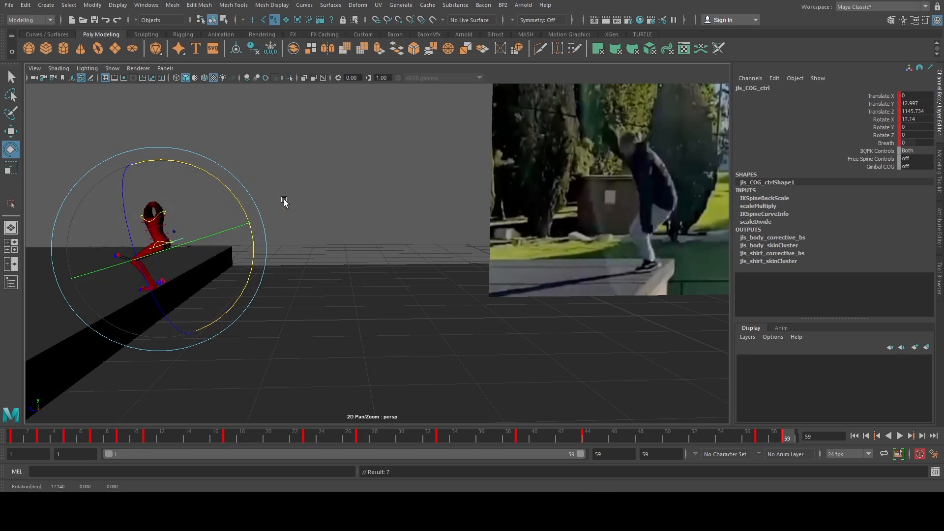
key(q)
click(322, 206)
Step: Adjust the left foot control's Foot Roll to about 9.3 at frame 59
drag(157, 220, 158, 222)
click(181, 280)
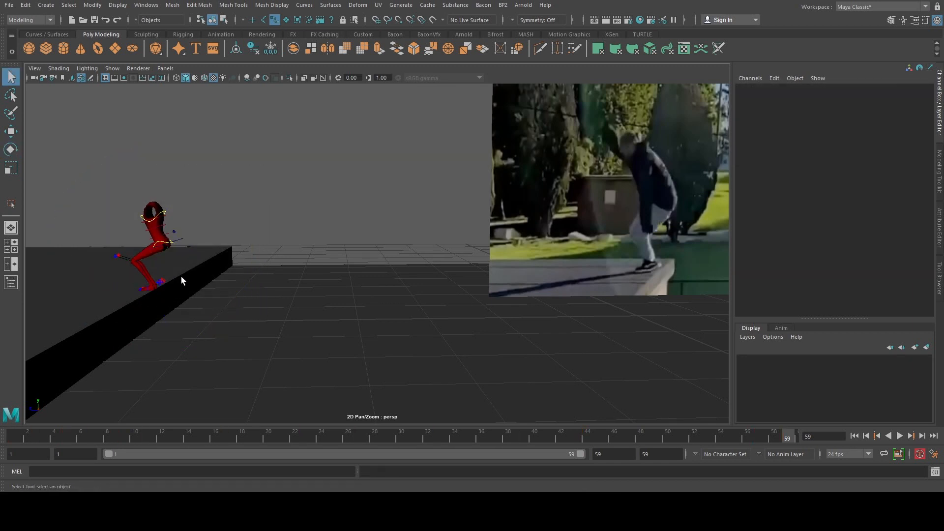
drag(164, 285, 165, 285)
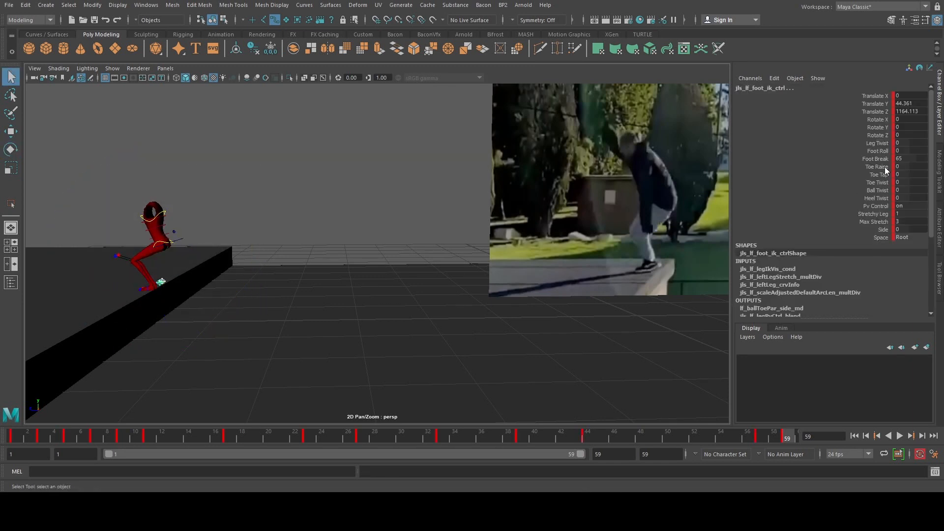
click(878, 151)
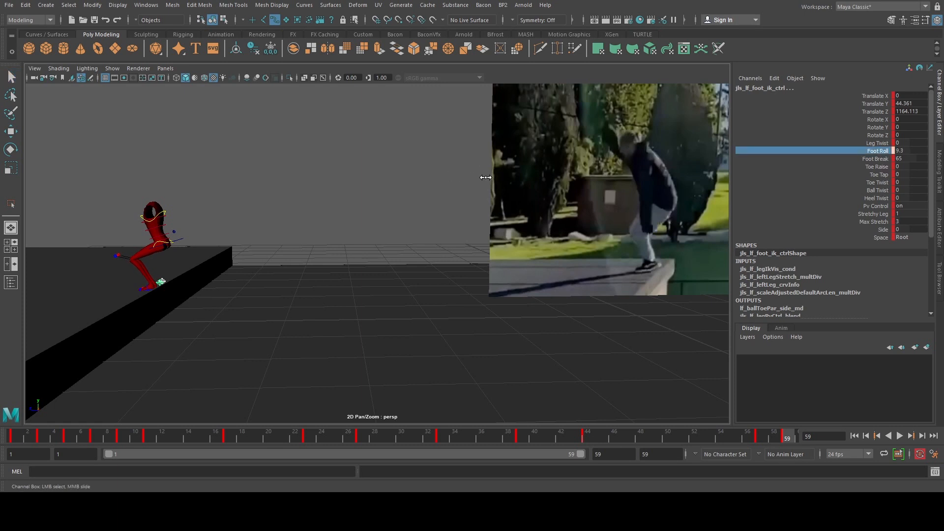
Step: Reselect the COG control for moving and show its Translate Z curve through frame 59 in the Graph Editor
click(181, 238)
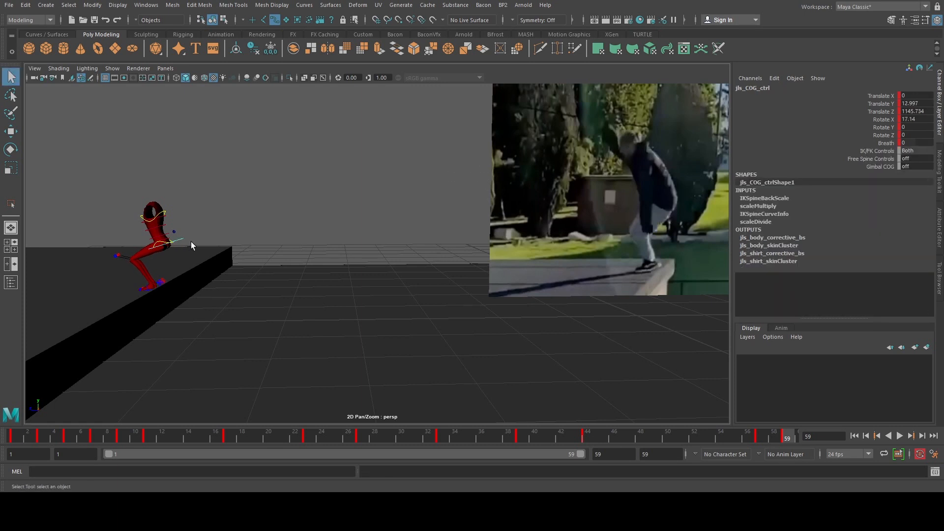
key(w)
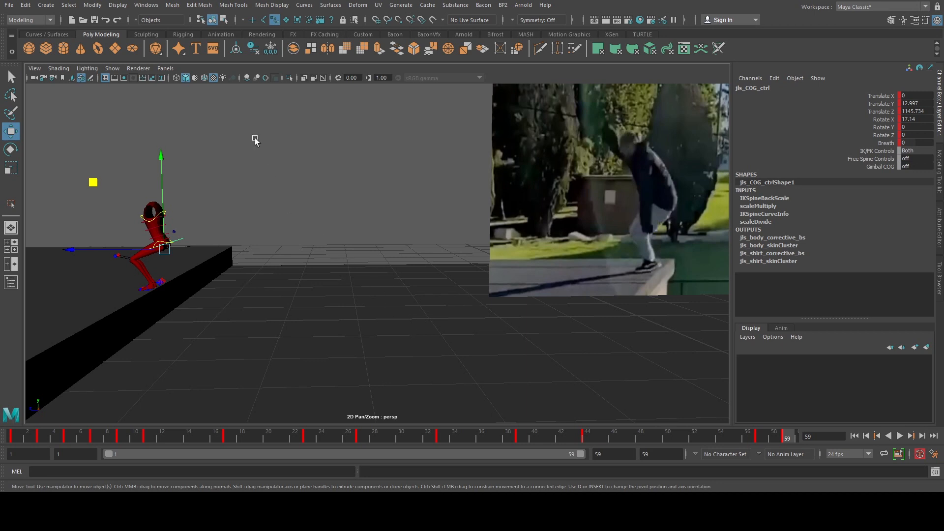
key(space)
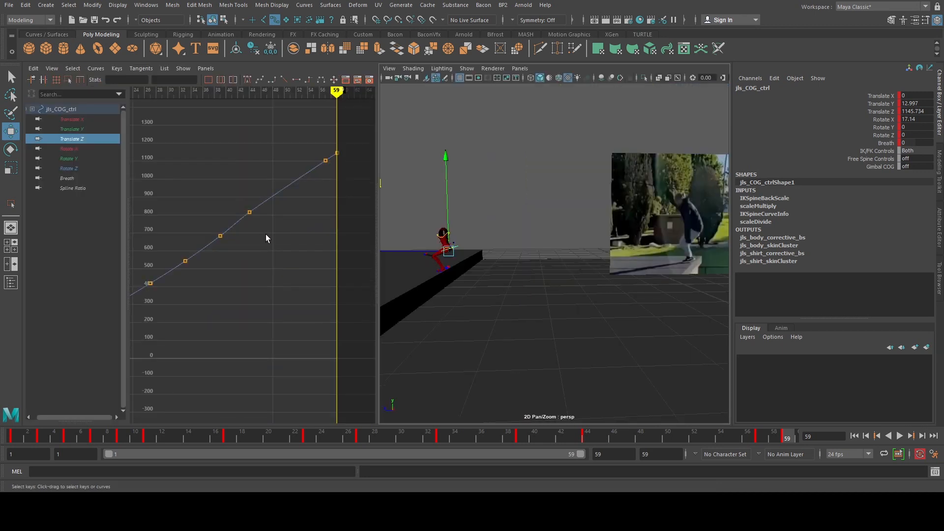
Step: Enlarge the Graph Editor and select the keys of the COG's full Translate Z curve to inspect their tangents
key(space)
scroll(289, 238, down, 4)
scroll(339, 256, up, 3)
alt+shift+right_drag(374, 267, 364, 222)
scroll(365, 222, down, 4)
scroll(422, 245, up, 3)
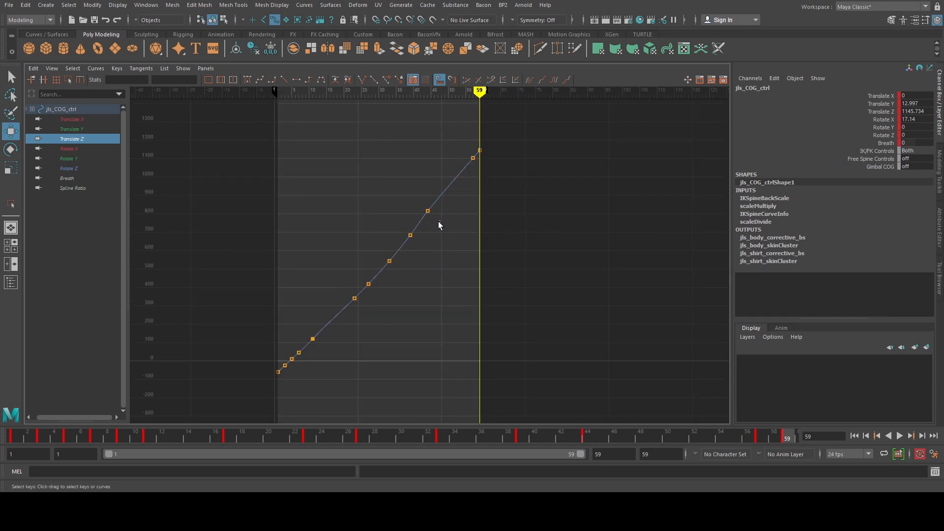
drag(441, 221, 373, 264)
drag(374, 235, 372, 237)
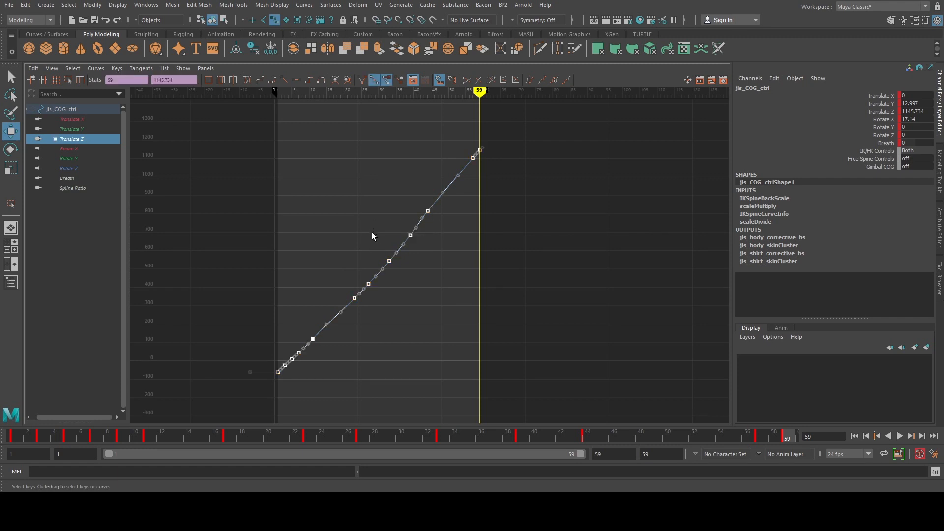
Step: Steepen the outgoing tangent of the frame 44 key on the COG's Translate Z curve
click(448, 223)
alt+middle_drag(439, 222, 424, 273)
scroll(421, 274, up, 4)
drag(420, 273, 372, 234)
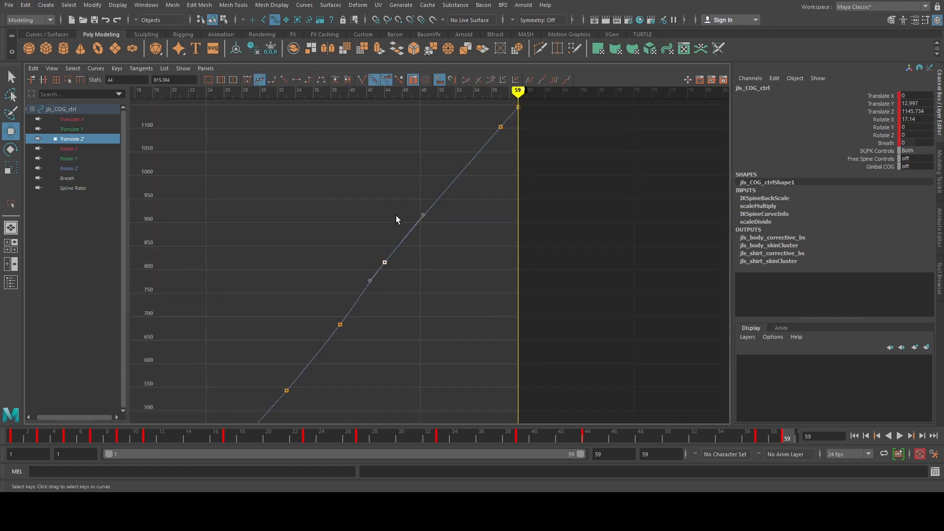
drag(410, 202, 435, 223)
middle_drag(434, 222, 428, 217)
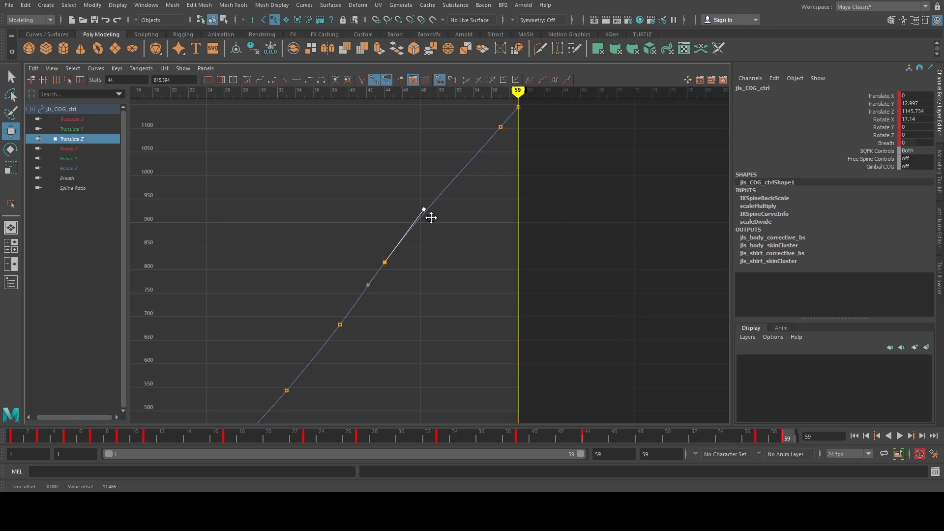
Step: Lower the COG's Translate Z key at frame 59 to about 1133.2 and adjust its incoming tangent
alt+middle_drag(481, 186, 457, 261)
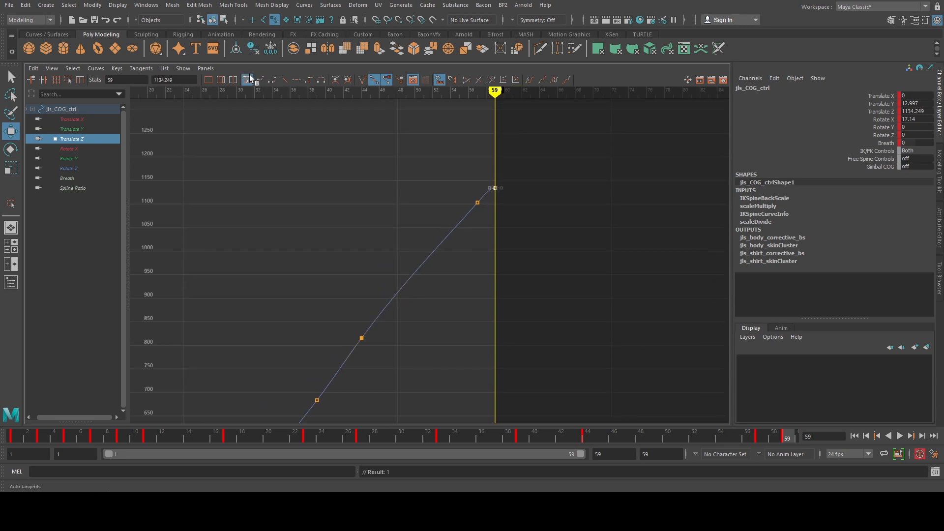
key(ctrl+z)
scroll(462, 170, down, 4)
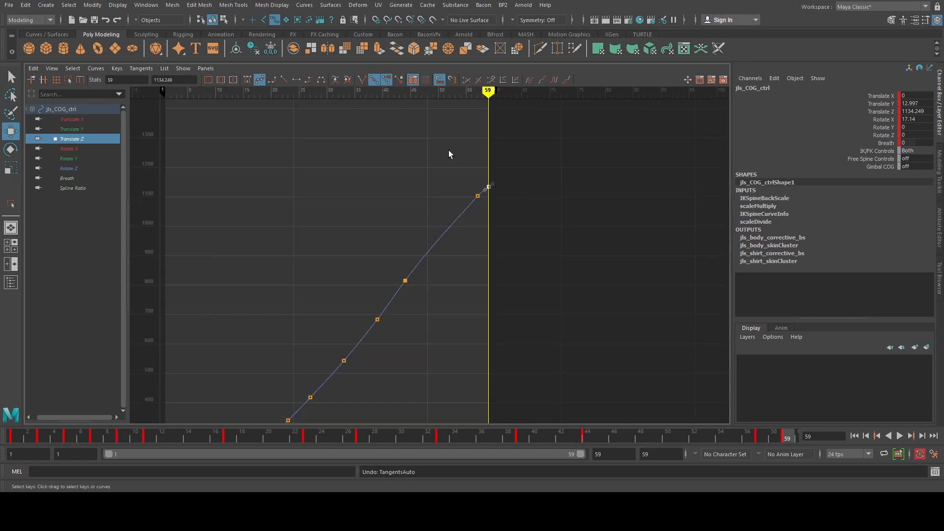
scroll(465, 188, up, 2)
alt+middle_drag(465, 212, 395, 271)
scroll(459, 214, up, 2)
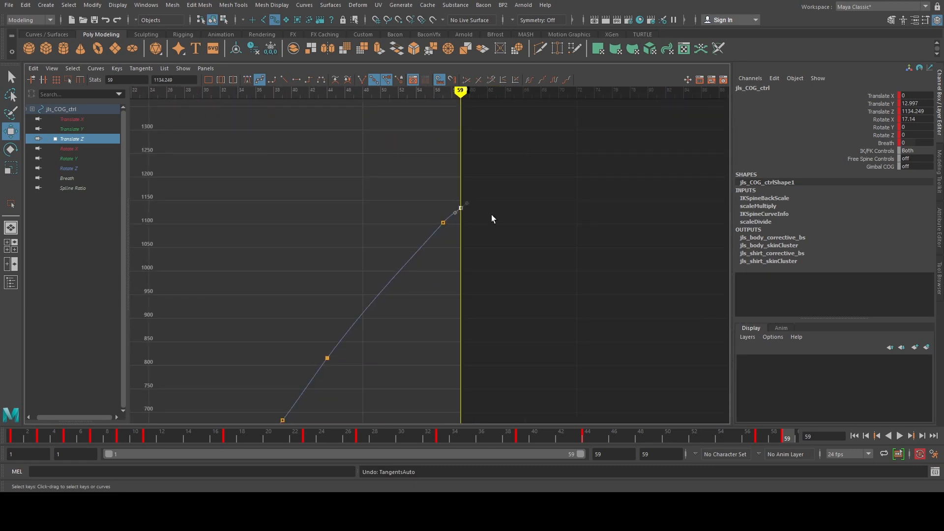
scroll(493, 212, up, 3)
drag(432, 233, 456, 246)
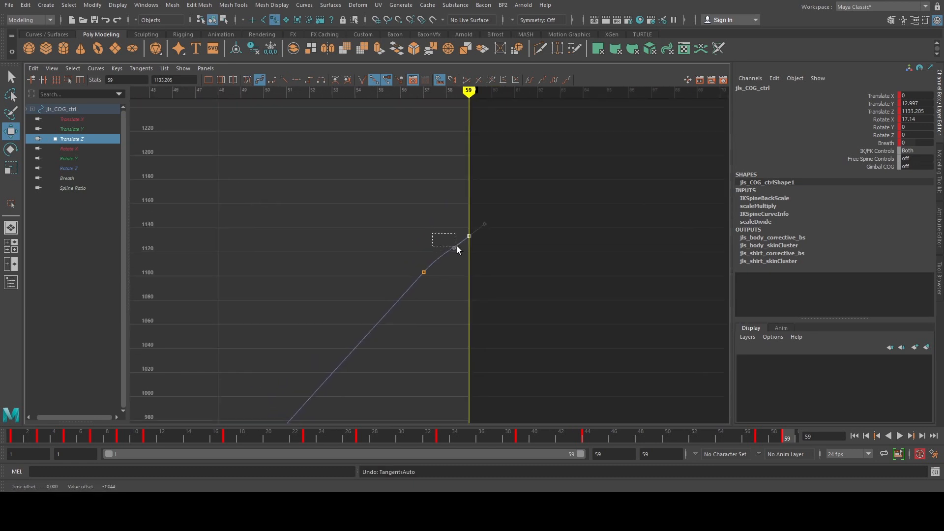
scroll(447, 256, down, 5)
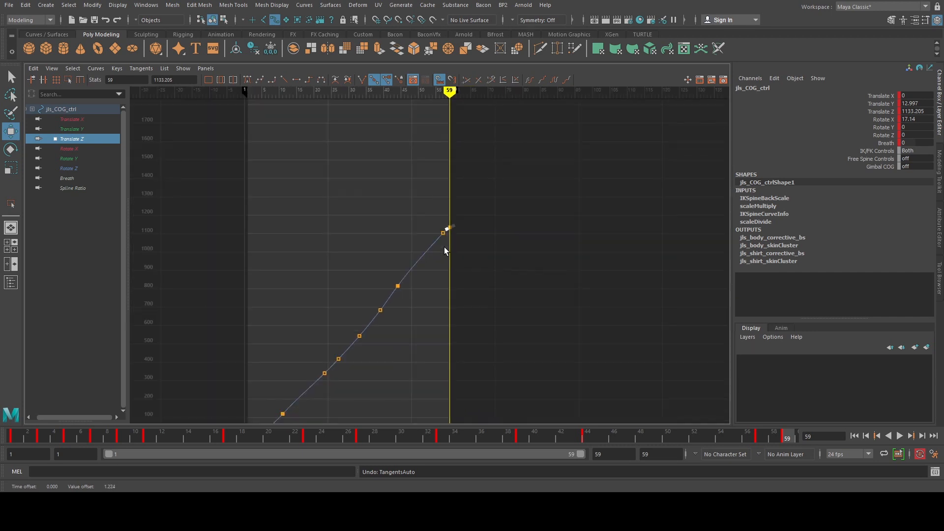
Step: Scale the Translate Z keys from frames 23 to 44 vertically, lowering the frame 23 key to about 317.24
scroll(448, 246, down, 3)
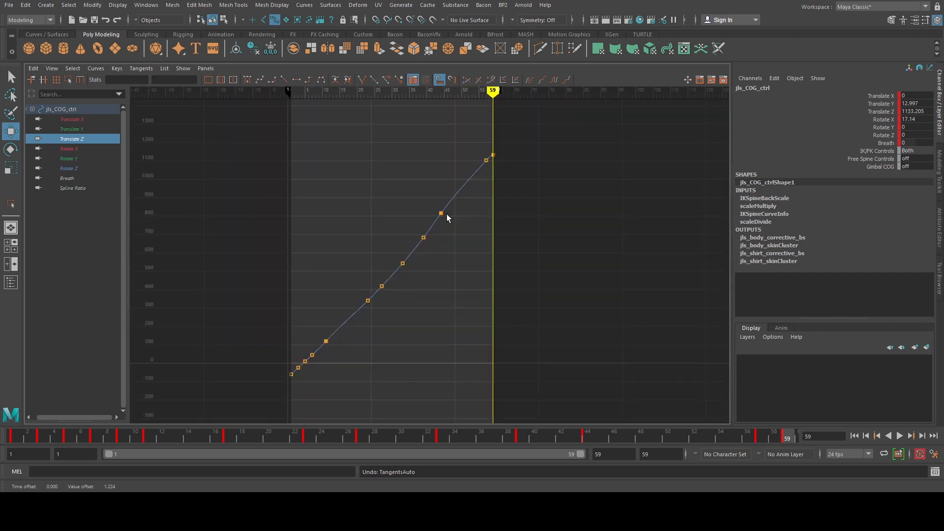
drag(353, 319, 354, 320)
key(f)
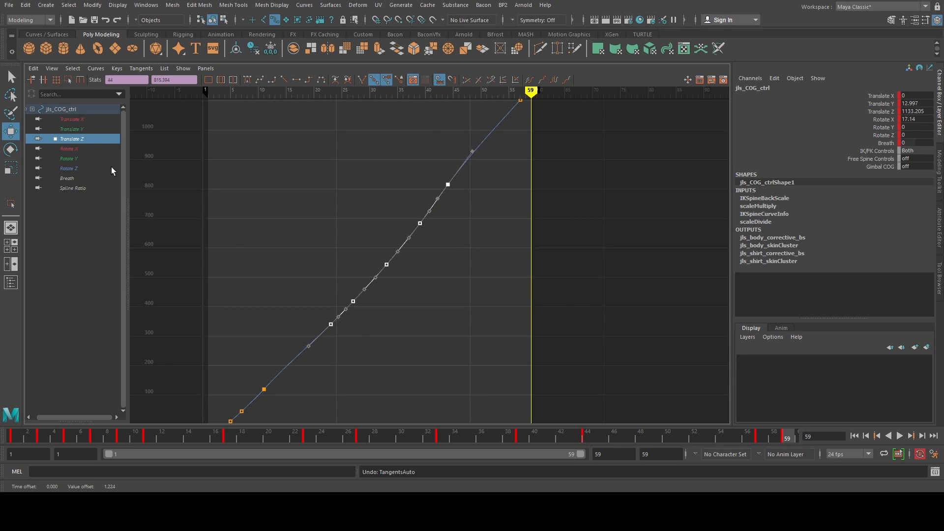
click(68, 80)
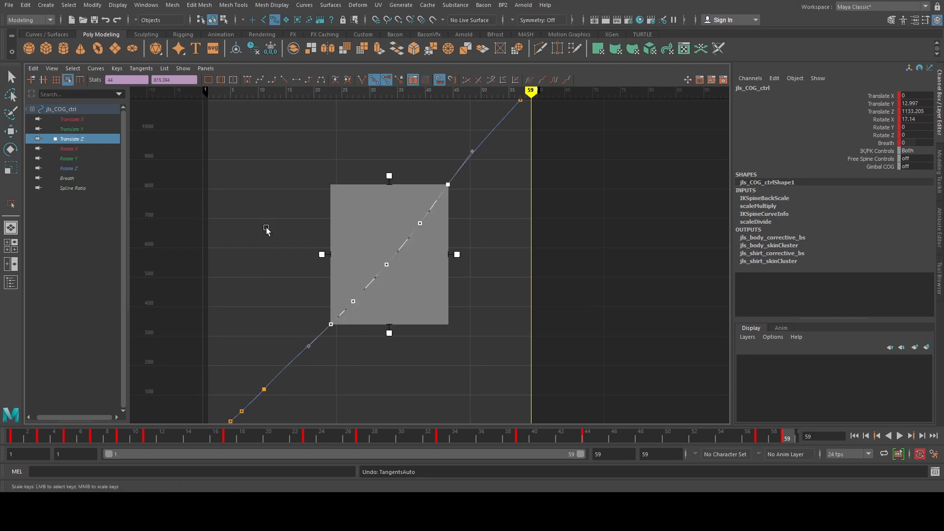
alt+middle_drag(398, 318, 402, 278)
drag(395, 294, 390, 300)
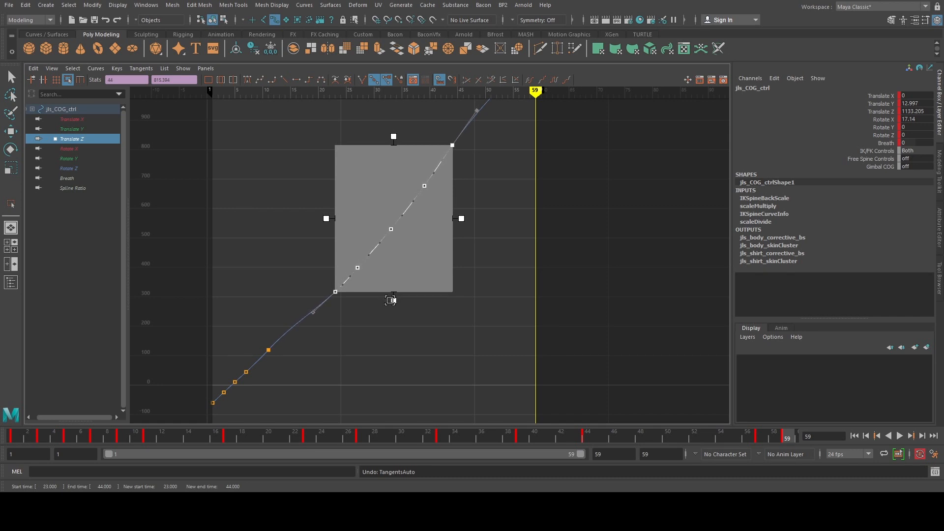
Step: Adjust the outgoing tangent of the frame 11 key on the COG's Translate Z curve
click(396, 317)
alt+middle_drag(366, 315, 411, 271)
drag(301, 292, 325, 315)
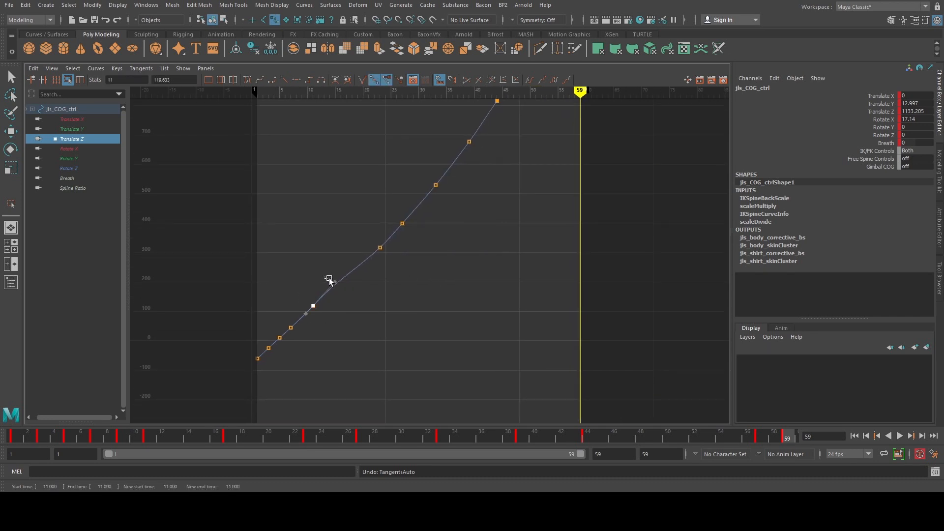
scroll(431, 264, up, 5)
alt+middle_drag(356, 285, 448, 267)
key(w)
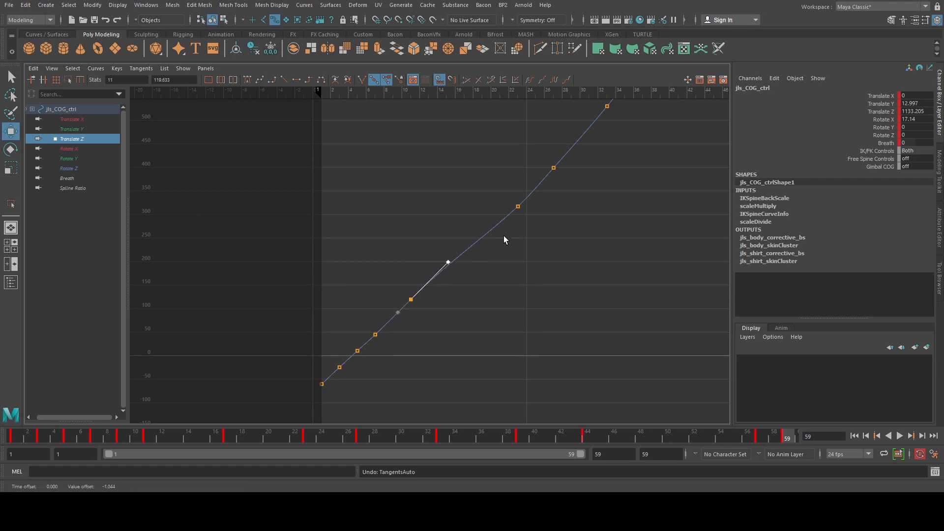
Step: Go to frame 23 and raise its Translate Z key to about 327.68
alt+middle_drag(504, 240, 428, 292)
click(442, 256)
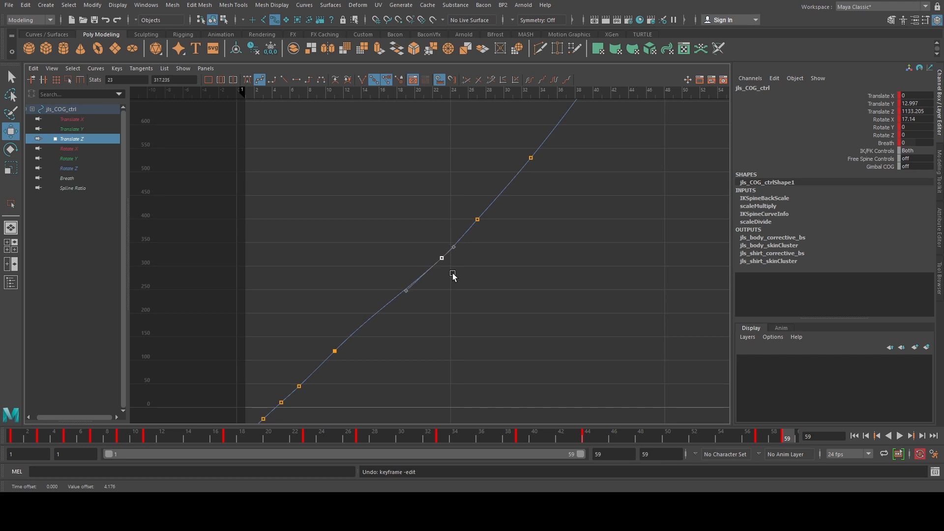
key(comma)
key(comma)
key(comma)
key(comma)
key(comma)
key(comma)
key(comma)
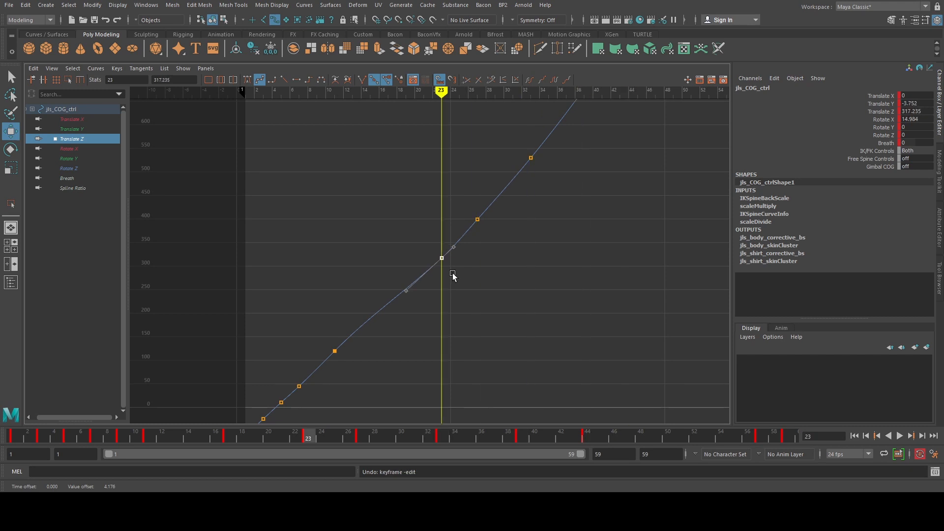
key(period)
key(comma)
key(period)
middle_drag(448, 275, 447, 265)
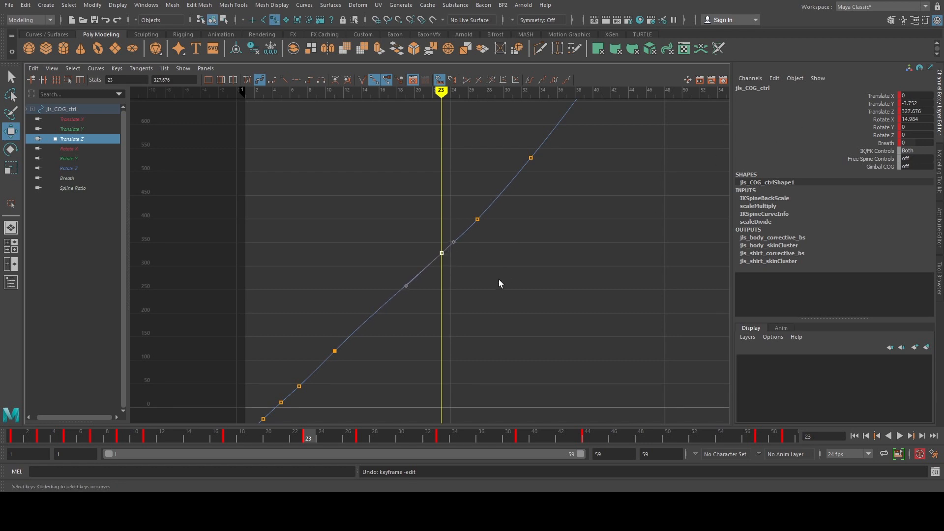
Step: Refine the frame 11 key's outgoing tangent and lower the frame 27 Translate Z key to about 396.95
drag(349, 352, 350, 351)
click(377, 320)
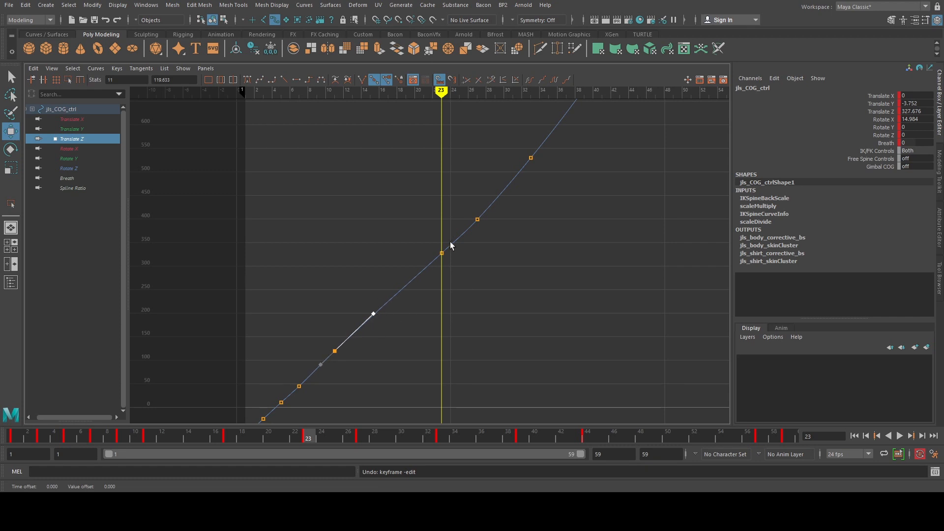
drag(414, 252, 408, 291)
drag(491, 222, 492, 228)
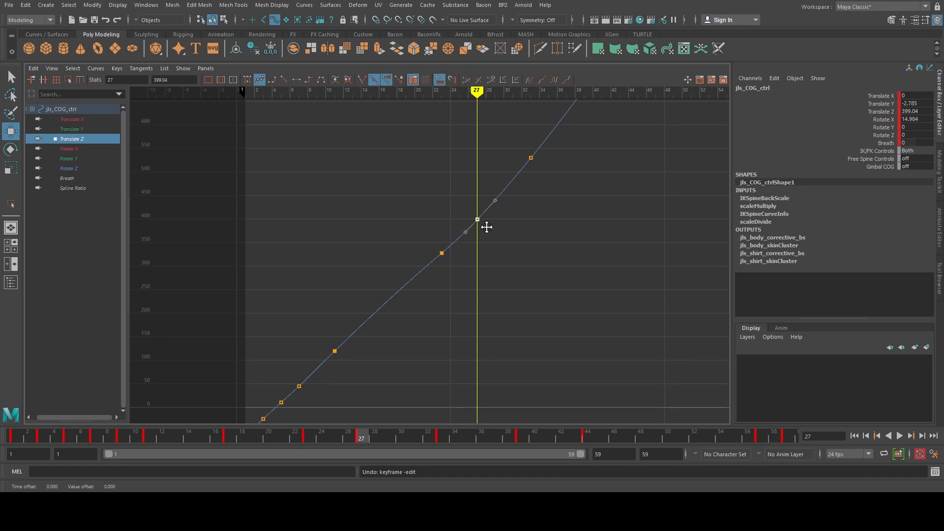
middle_drag(486, 227, 486, 228)
Step: Lower the frame 33 Translate Z key and set the frame 39 key to about 671.81 to smooth the curve
alt+middle_drag(554, 190, 528, 250)
drag(458, 204, 484, 215)
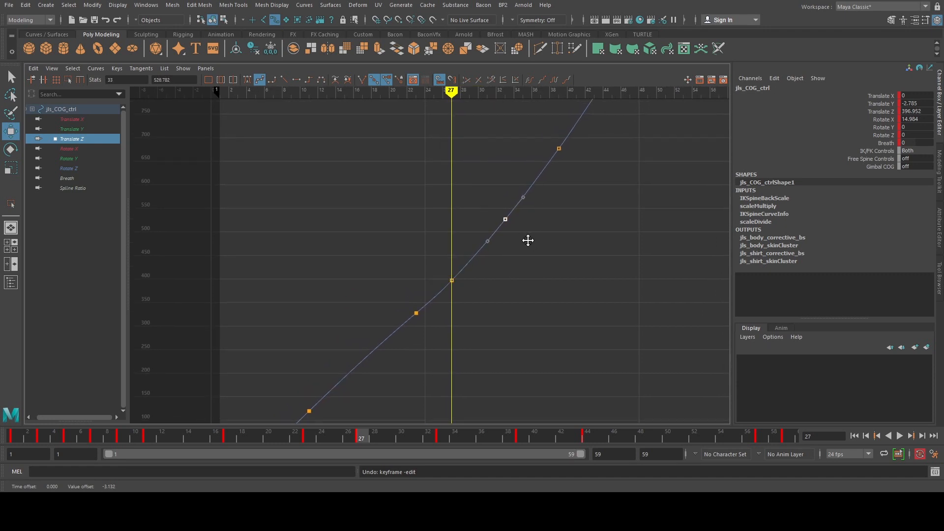
middle_drag(528, 241, 481, 327)
middle_drag(537, 288, 533, 289)
scroll(537, 290, down, 3)
scroll(533, 289, up, 3)
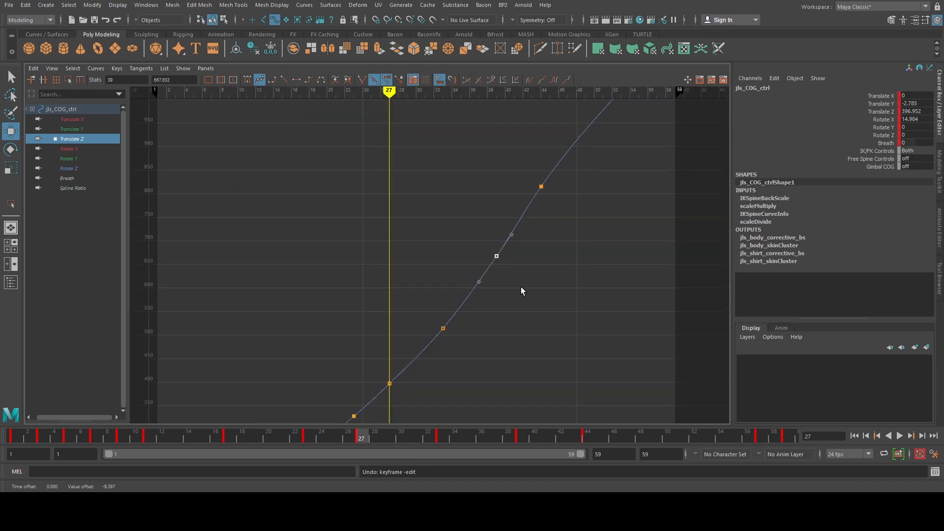
middle_drag(467, 350, 465, 345)
alt+middle_drag(552, 238, 525, 322)
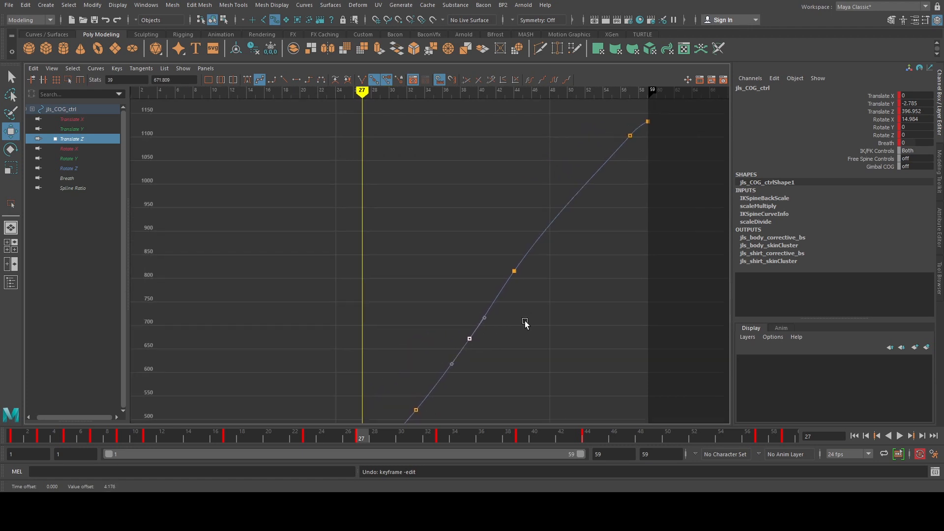
middle_drag(558, 220, 561, 222)
Step: Show the perspective view full size, play back the animation and scrub through the jump to frame 51
click(11, 227)
scroll(497, 275, up, 3)
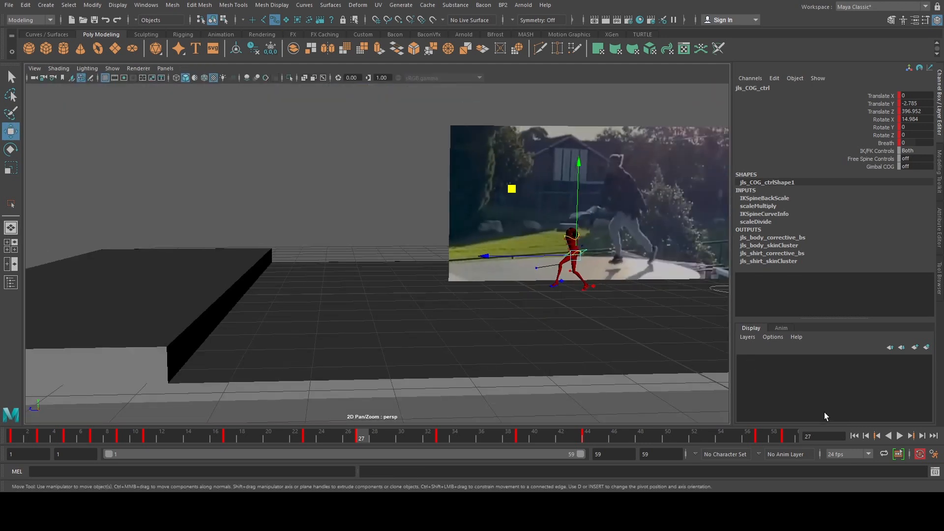
click(899, 435)
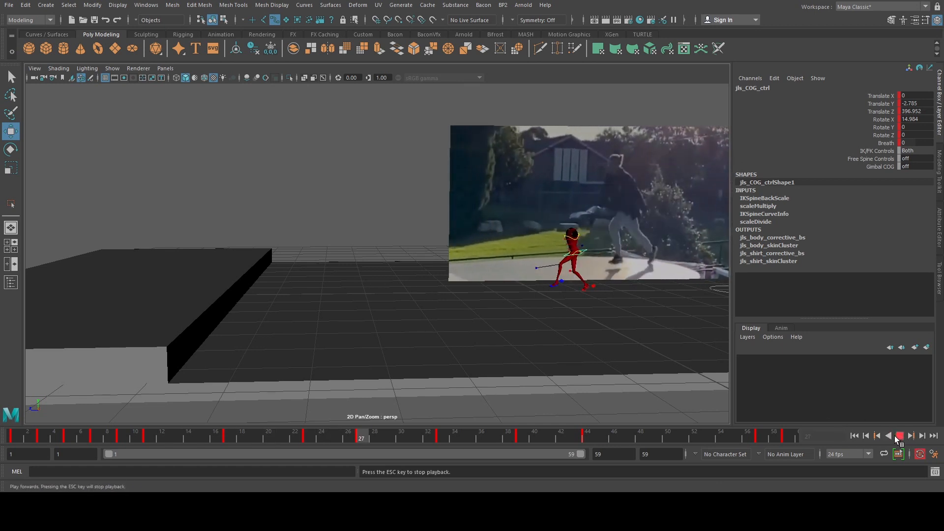
alt+middle_drag(623, 332, 516, 328)
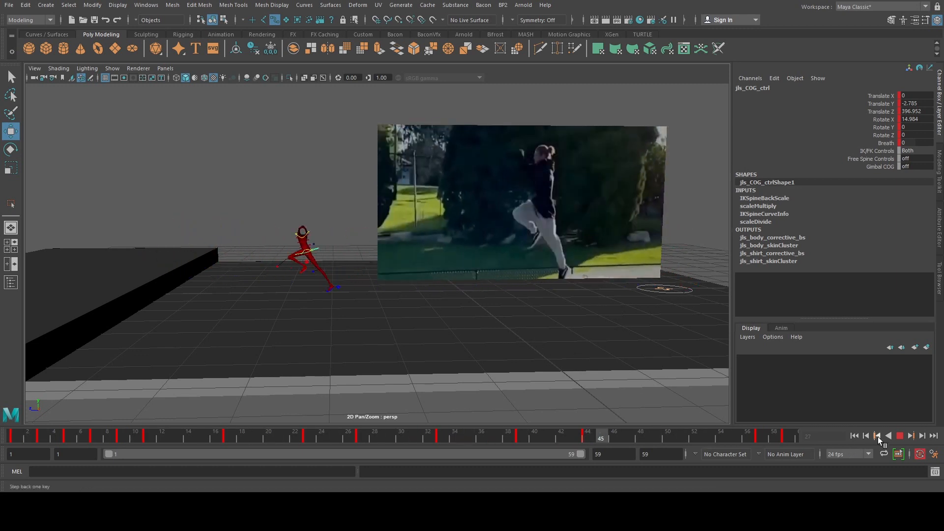
click(630, 441)
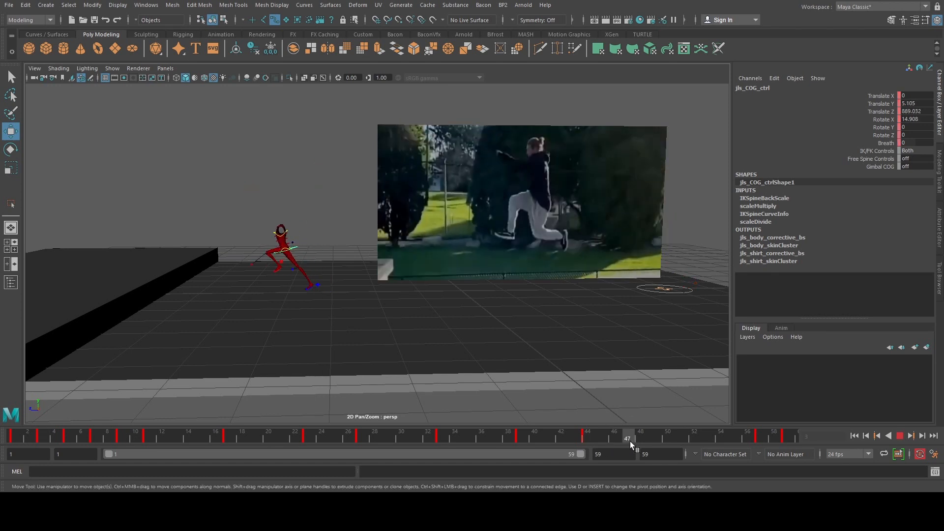
drag(630, 441, 684, 446)
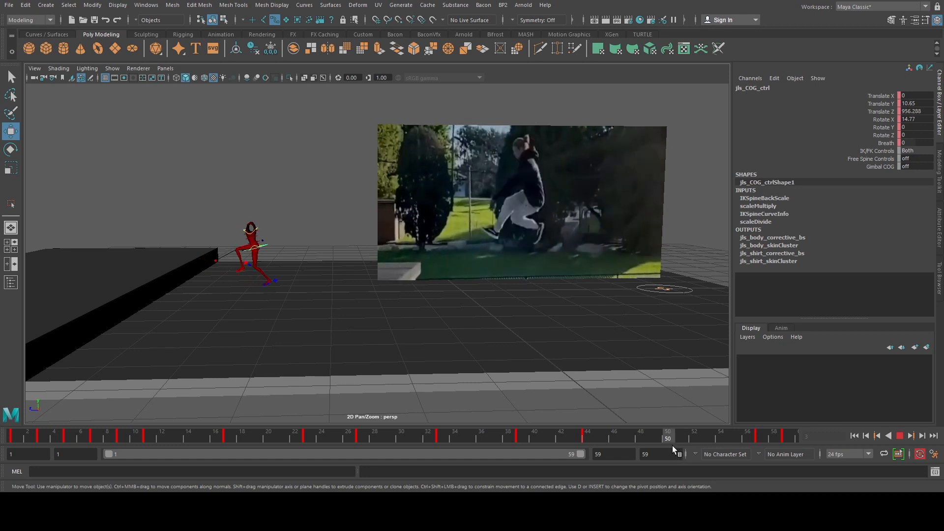
Step: At frame 51, raise the COG and both foot controls together, bringing the right foot's Translate Y to about 108.84
alt+middle_drag(326, 289, 457, 313)
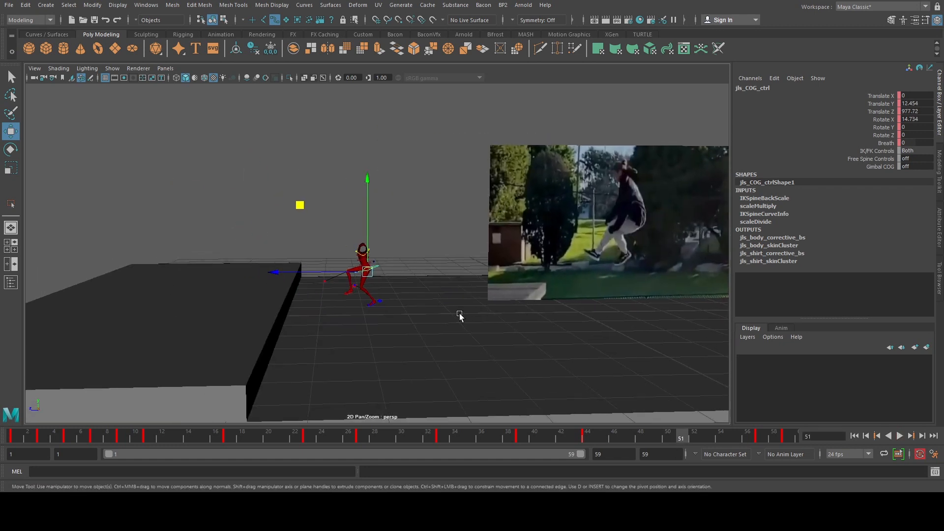
scroll(450, 311, up, 2)
alt+drag(429, 301, 417, 298)
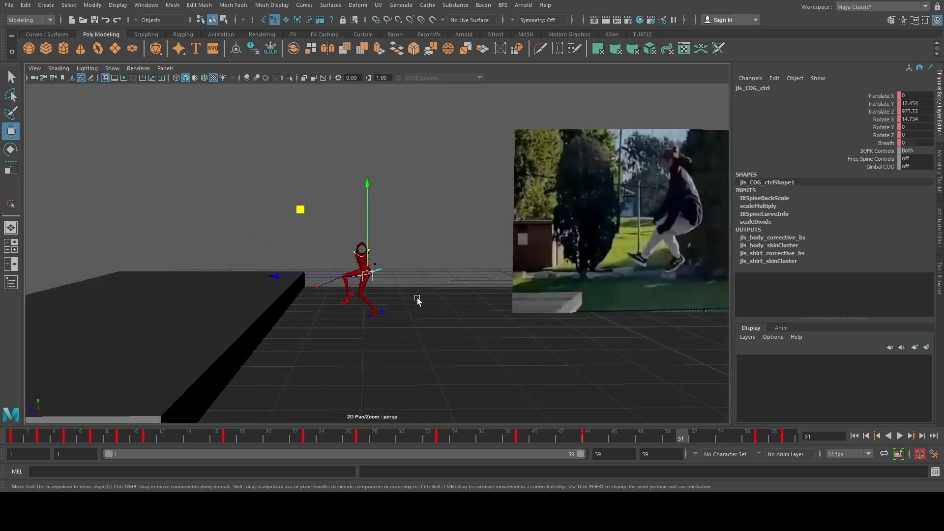
click(382, 311)
key(q)
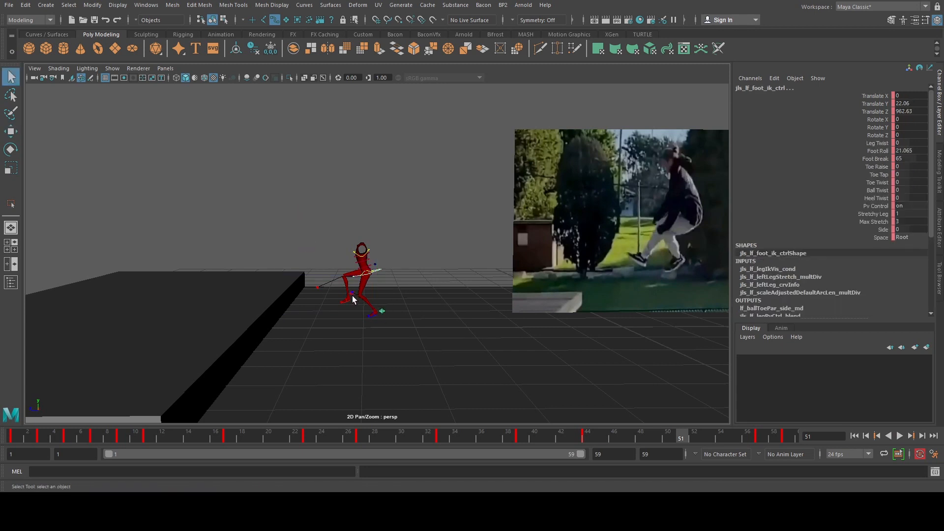
click(352, 295)
key(w)
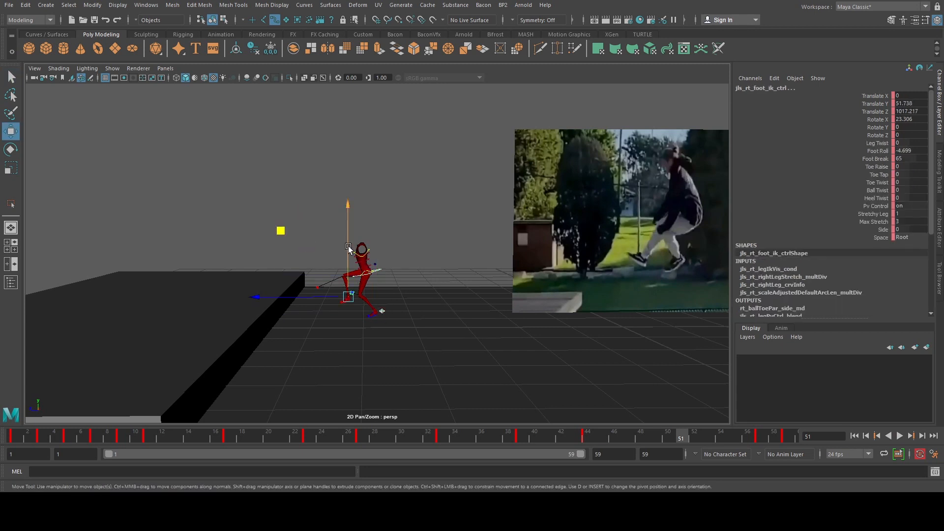
drag(349, 248, 348, 218)
click(397, 252)
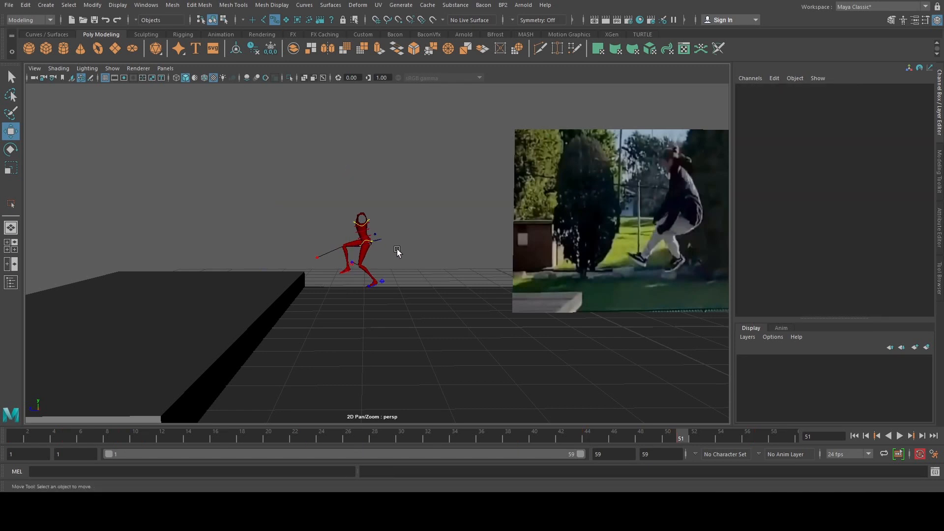
Step: Tilt the right foot control to a Rotate X of about -13.37 and set its Foot Roll to 0 at frame 51
click(354, 270)
scroll(366, 274, up, 2)
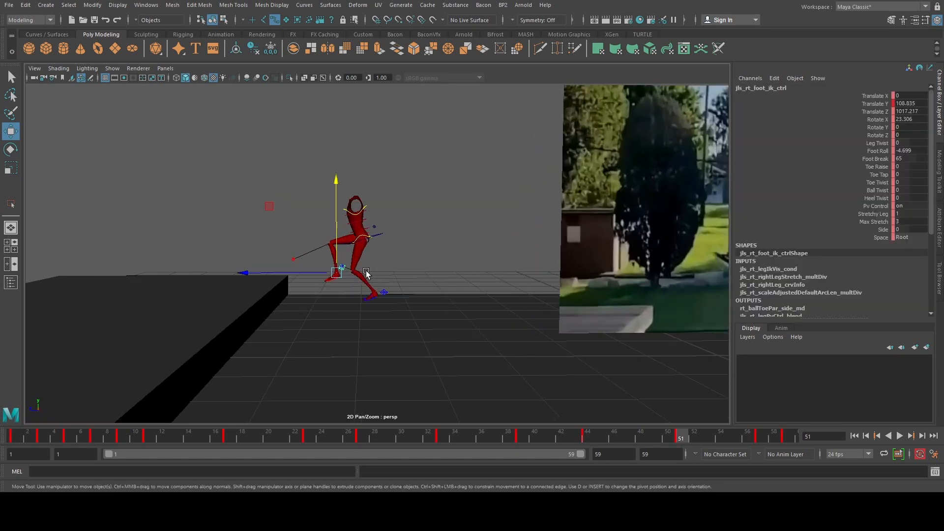
click(876, 152)
key(e)
drag(396, 208, 421, 256)
double_click(906, 150)
text(0)
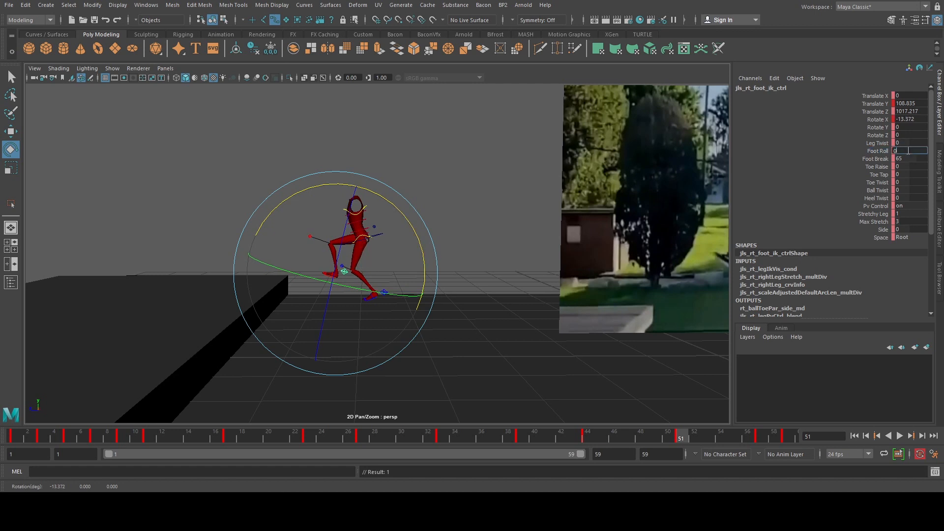
Step: Move the right foot control forward and down onto the platform edge, to about Translate Y 100.09 and Translate Z 1044.84
key(Return)
key(w)
middle_drag(268, 207, 259, 211)
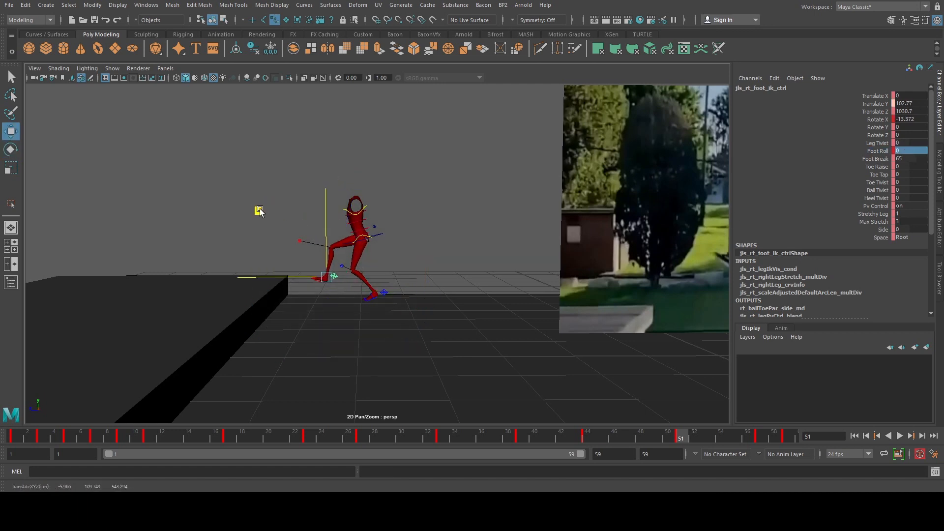
drag(259, 210, 248, 211)
alt+middle_drag(383, 247, 327, 244)
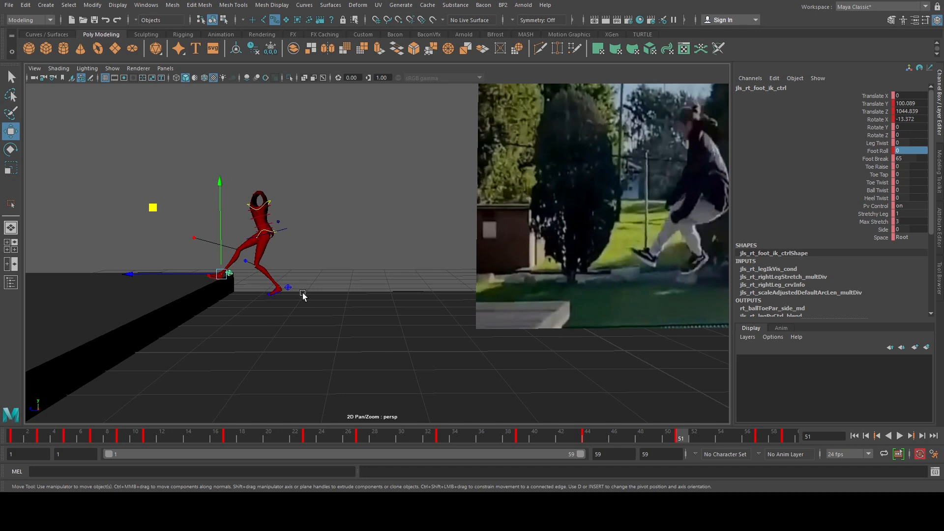
Step: Set the left foot control's Foot Roll to 0 and raise it forward to about Translate Y 96.62, Translate Z 987.66
click(286, 291)
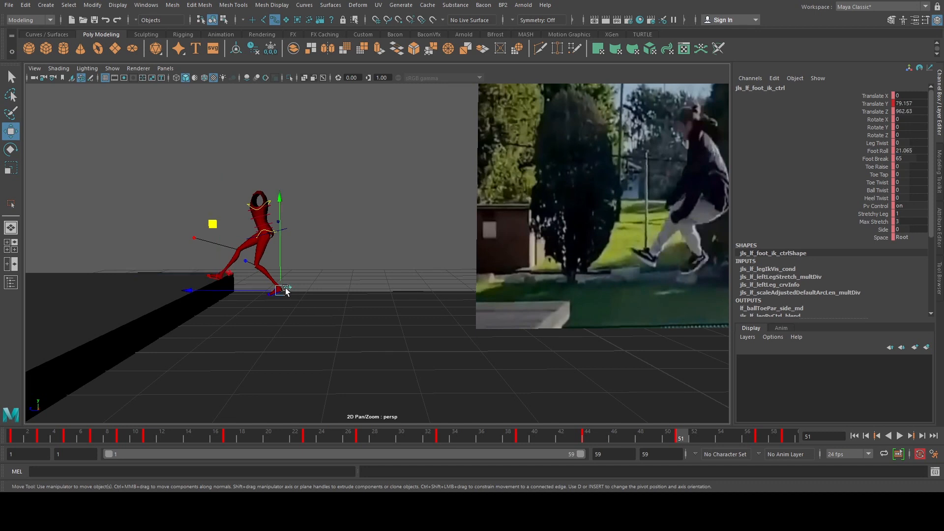
click(915, 152)
text(0)
key(Return)
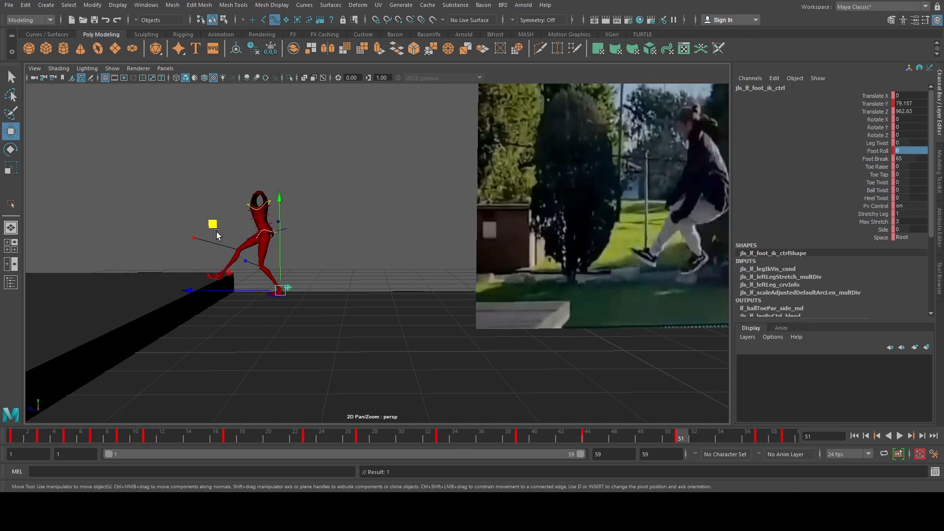
drag(216, 234, 192, 213)
Step: Tilt the left foot control to a Rotate X of about 37.08 and nudge it slightly up and forward
key(e)
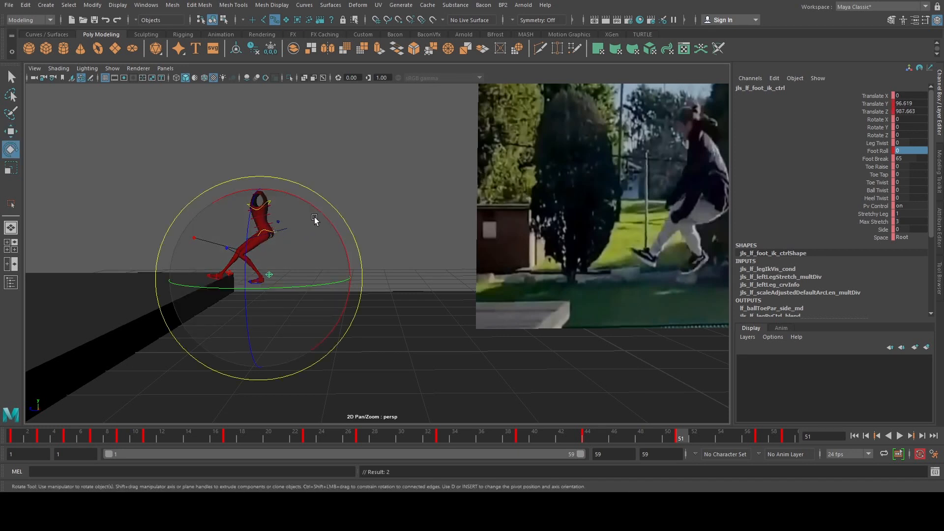
drag(320, 212, 264, 190)
key(w)
drag(196, 212, 195, 211)
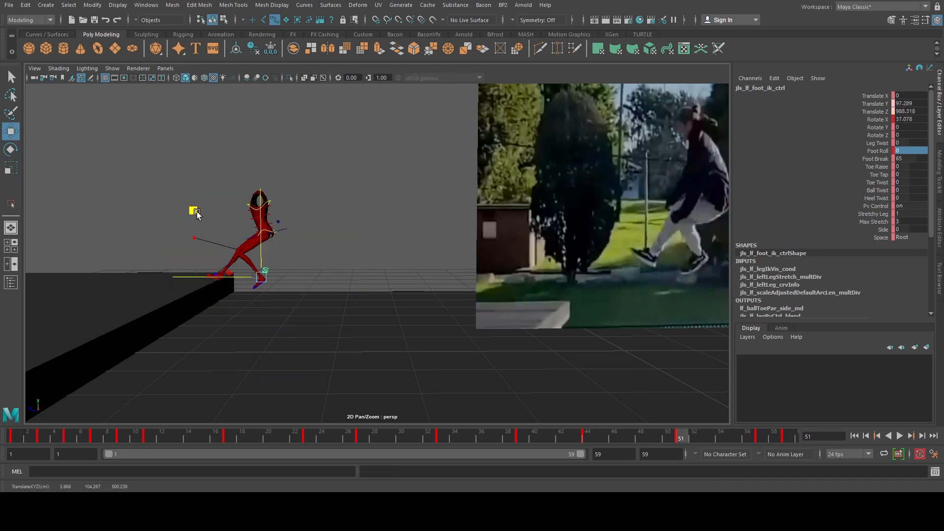
Step: Tilt the right foot control to a Rotate X of about -19.31 and nudge it to Translate Y 100.77, Translate Z 1045.50
key(q)
click(229, 275)
key(w)
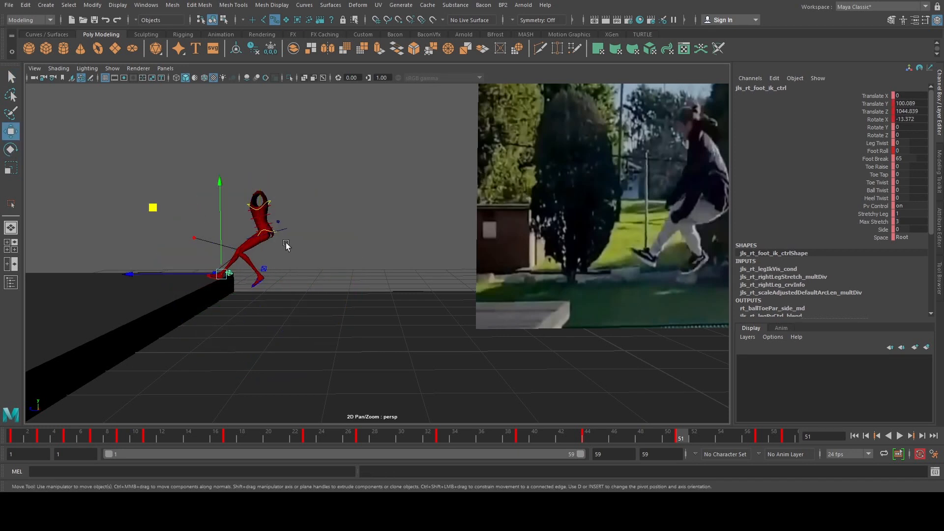
key(e)
drag(297, 232, 298, 238)
key(w)
drag(156, 209, 154, 209)
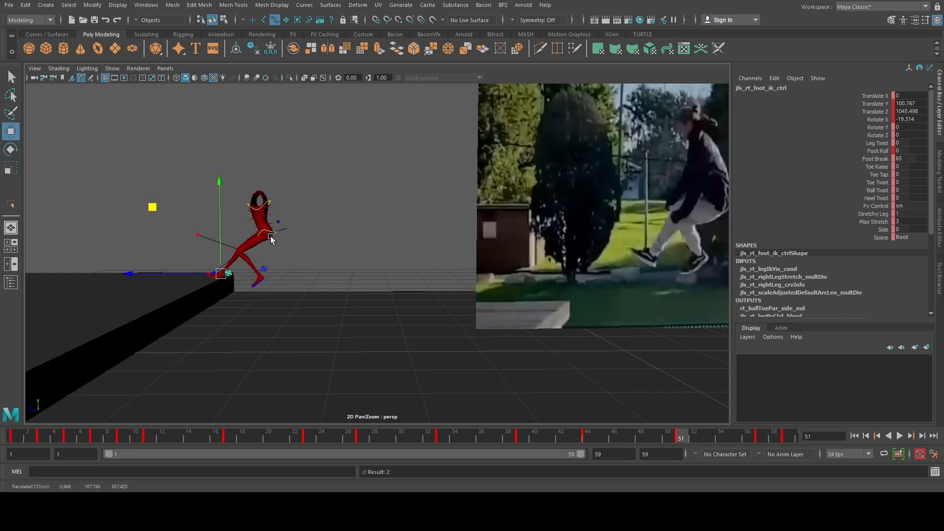
Step: Scrub back through the jump, then play the animation in wireframe display to review the forward motion, stopping at frame 40
alt+middle_drag(321, 244, 303, 253)
drag(700, 437, 349, 393)
alt+right_drag(436, 337, 383, 321)
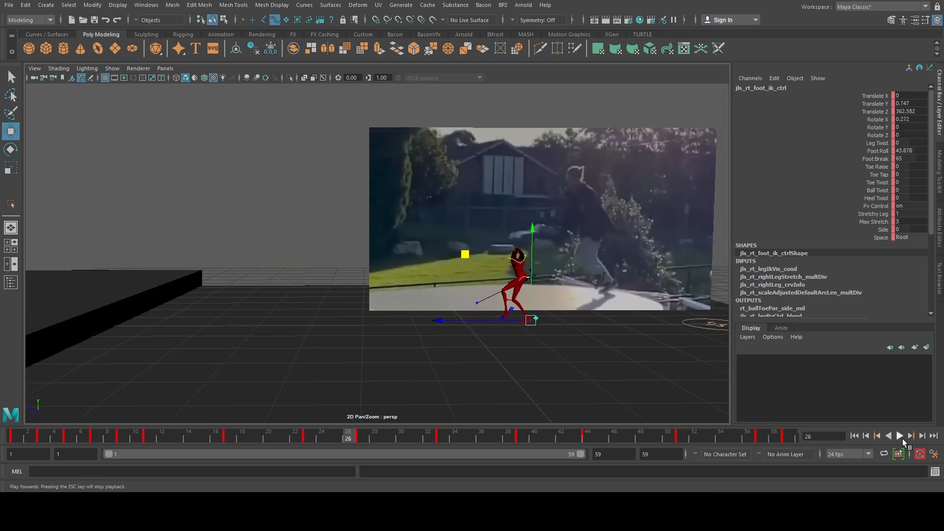
click(903, 441)
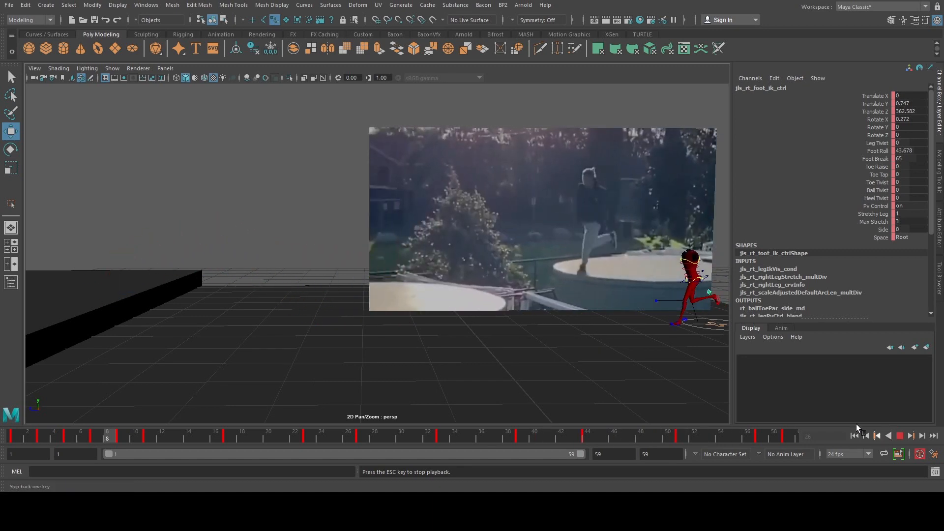
alt+middle_drag(564, 343, 530, 340)
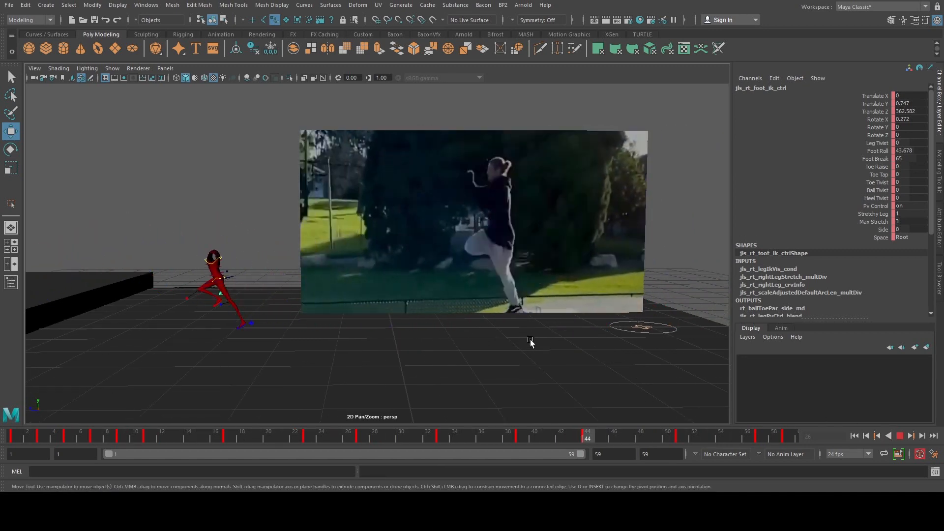
scroll(496, 333, up, 2)
alt+middle_drag(495, 332, 474, 324)
key(4)
scroll(458, 324, down, 1)
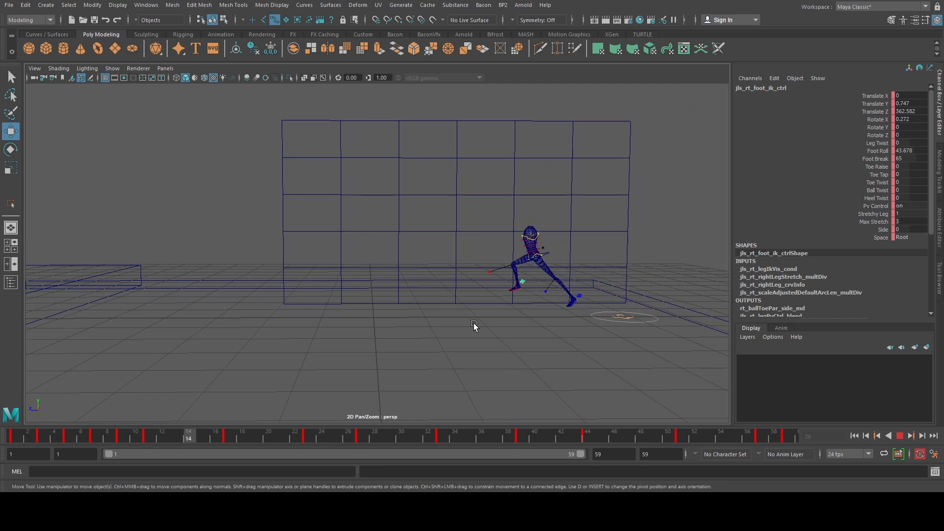
click(903, 437)
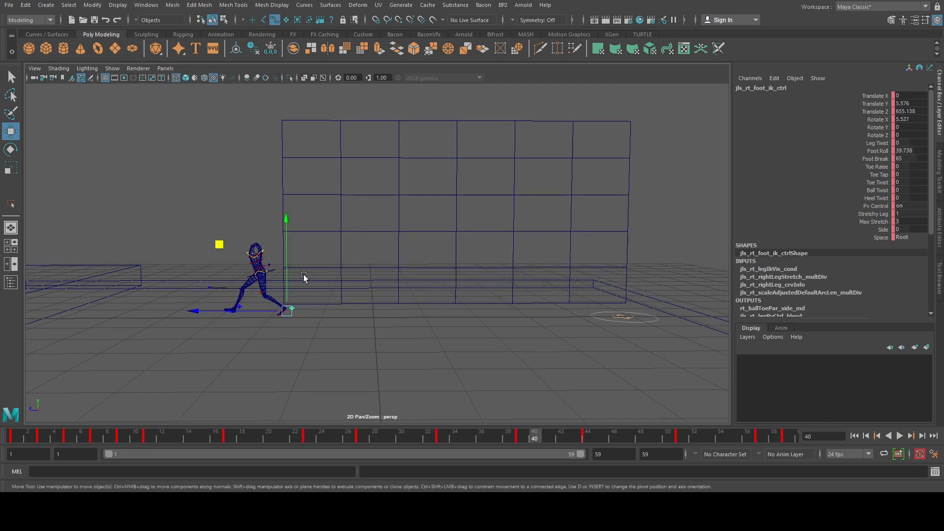
Step: Select the COG control and show its animation curves side by side with the perspective view
click(276, 269)
key(space)
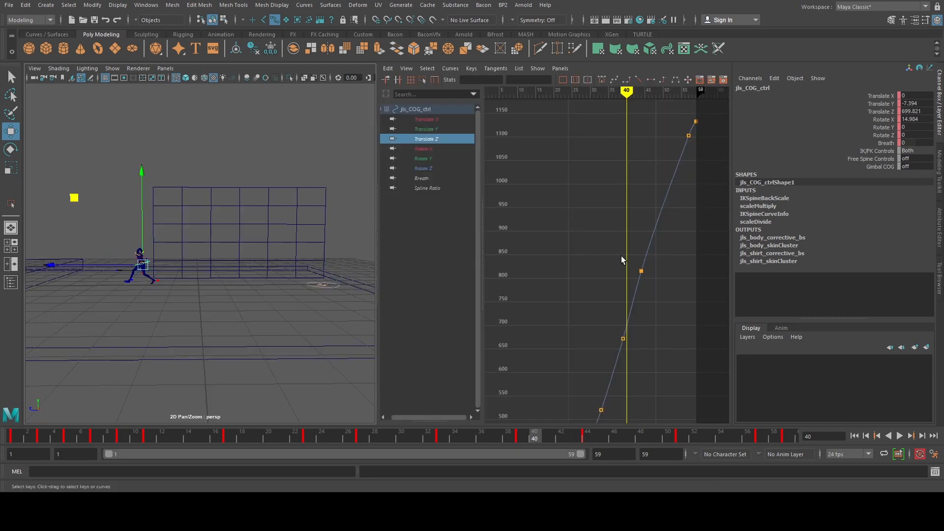
click(10, 245)
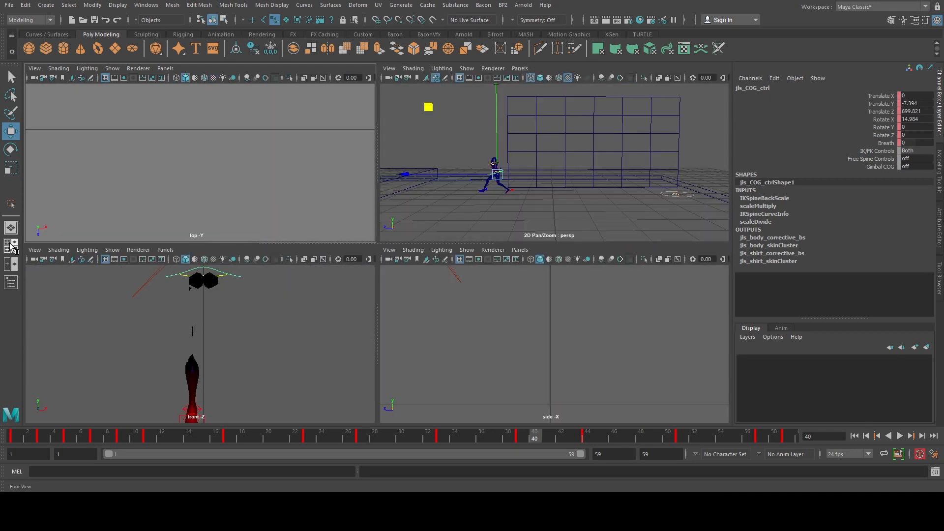
click(12, 264)
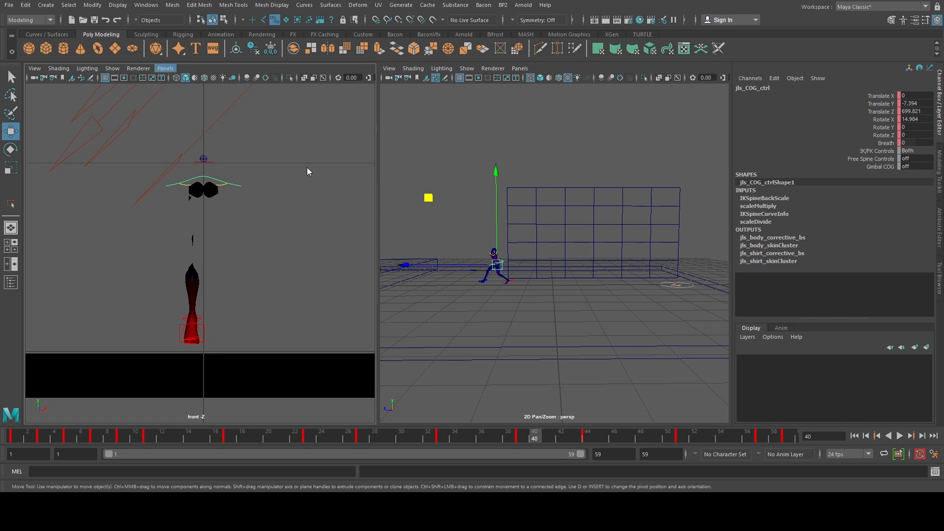
click(308, 181)
Step: Raise the frame 39 key on the COG's Translate Z curve to about 684.53
alt+middle_drag(294, 264, 288, 193)
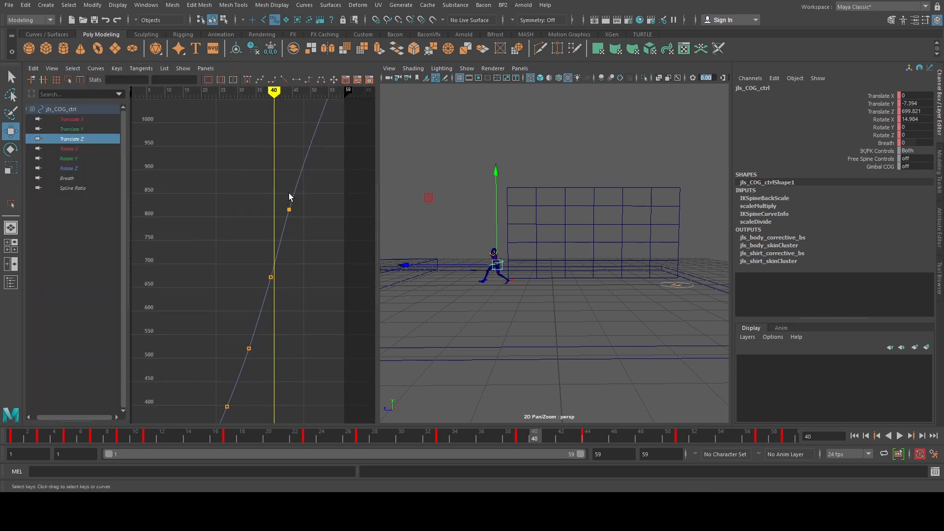
scroll(288, 193, down, 3)
alt+shift+right_drag(288, 197, 290, 225)
scroll(300, 239, up, 3)
alt+middle_drag(300, 240, 282, 246)
scroll(295, 237, up, 3)
scroll(253, 239, up, 3)
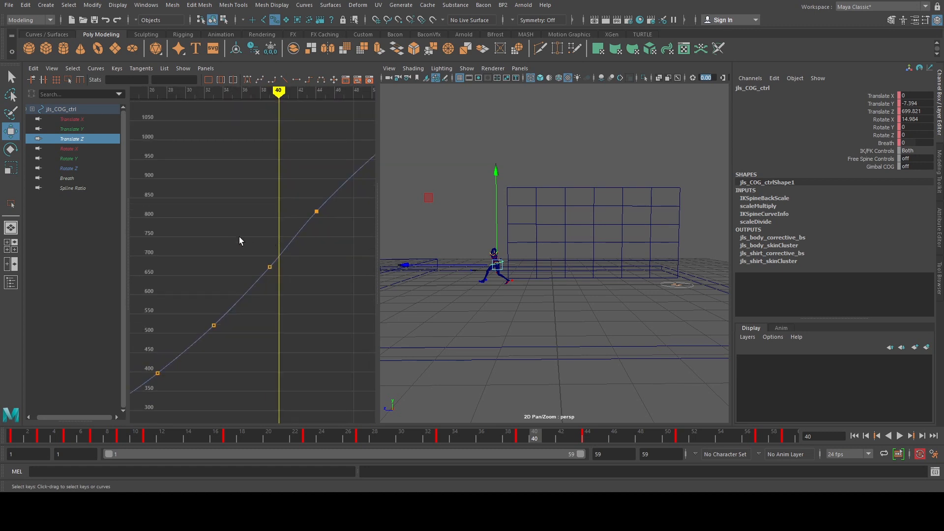
click(267, 264)
key(comma)
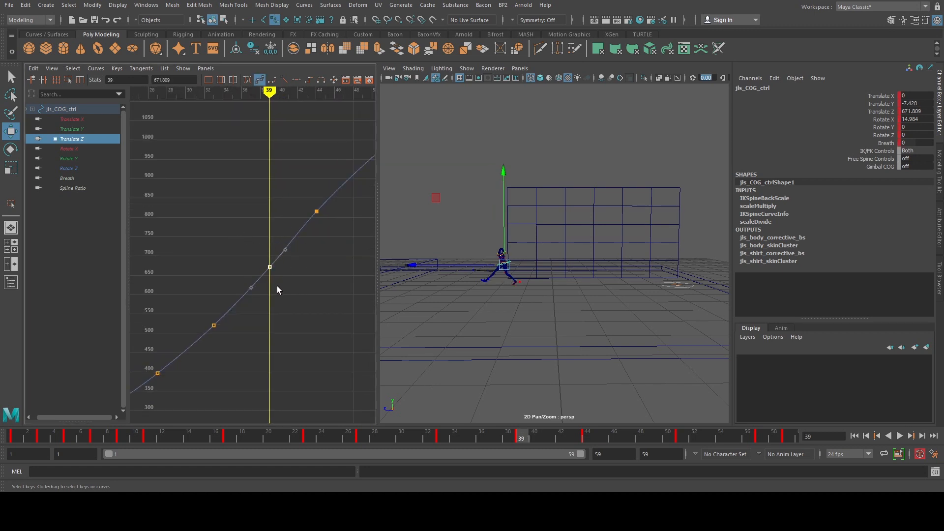
middle_drag(276, 285, 269, 281)
key(comma)
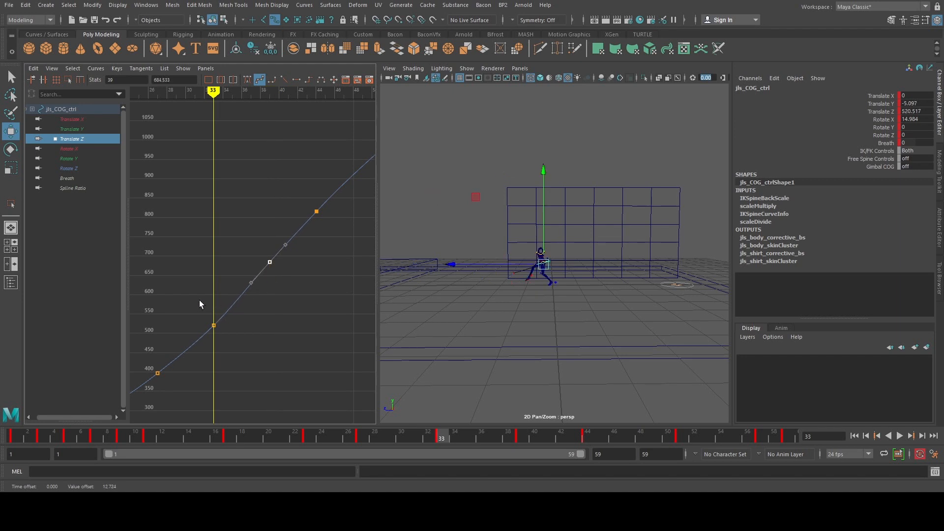
Step: Raise the frame 33 key on the COG's Translate Z curve to about 528.15
drag(199, 300, 228, 329)
middle_drag(229, 329, 227, 327)
scroll(274, 288, down, 3)
alt+middle_drag(308, 266, 236, 324)
Step: At frame 51, move the COG and both foot controls forward together, bringing the right foot's Translate Z to about 1048.75
drag(567, 433, 679, 442)
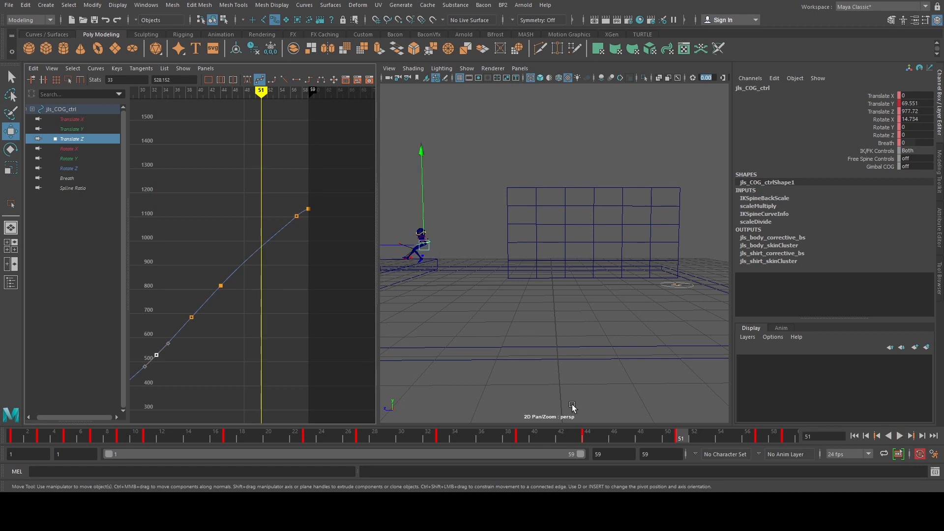
alt+middle_drag(272, 271, 287, 304)
scroll(300, 308, up, 3)
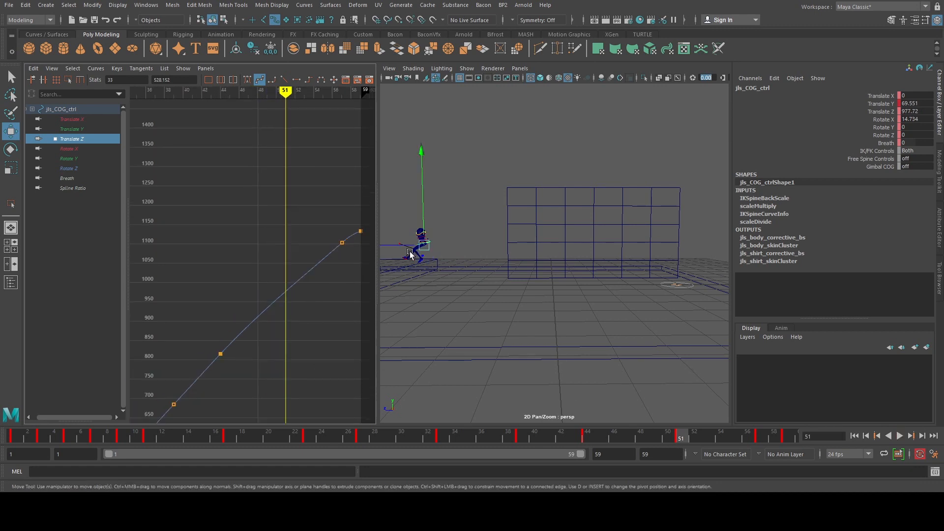
alt+middle_drag(409, 250, 698, 250)
scroll(498, 258, up, 5)
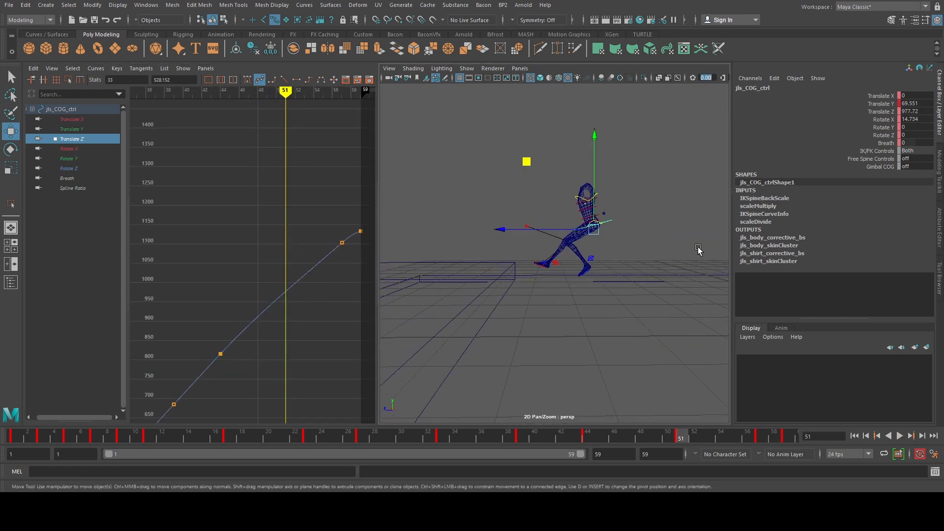
scroll(610, 273, up, 4)
shift+click(616, 263)
shift+click(559, 269)
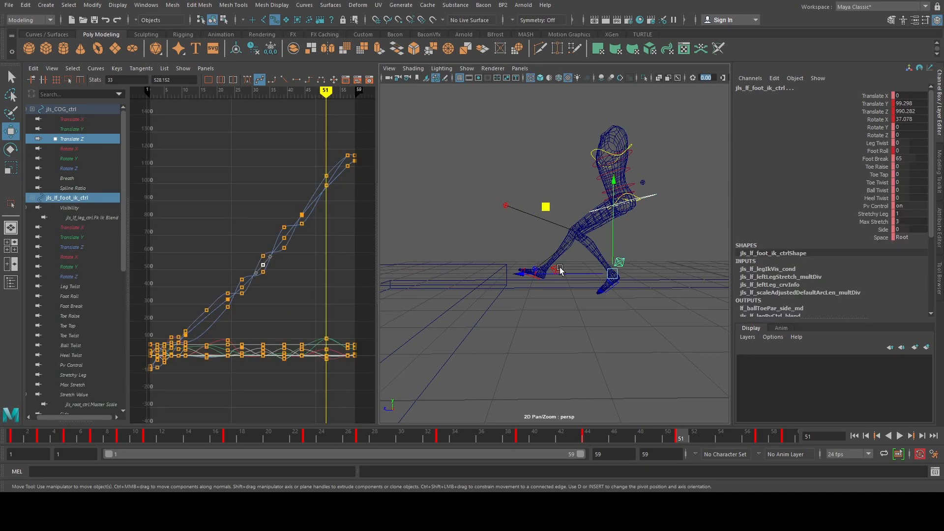
drag(493, 269, 489, 270)
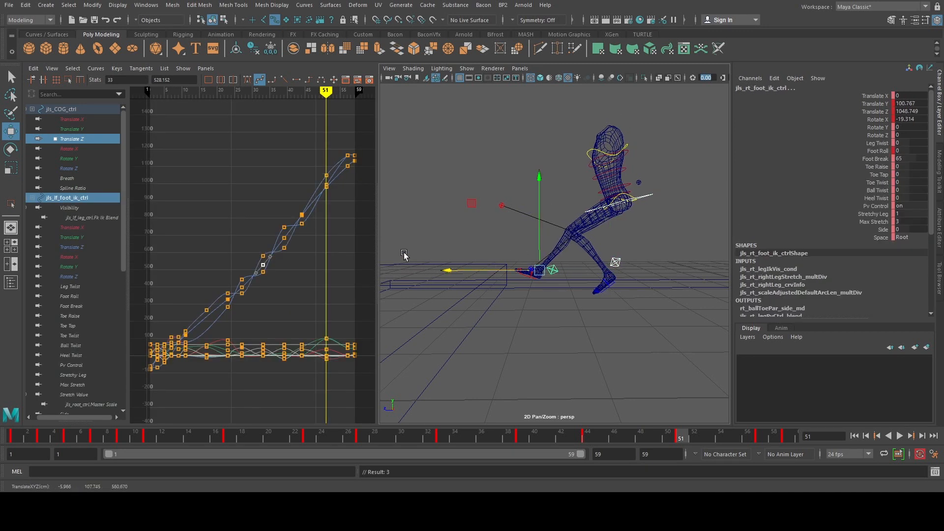
Step: Isolate the COG's Translate Z curve and raise its frame 51 key to about 991.14
click(71, 140)
key(f)
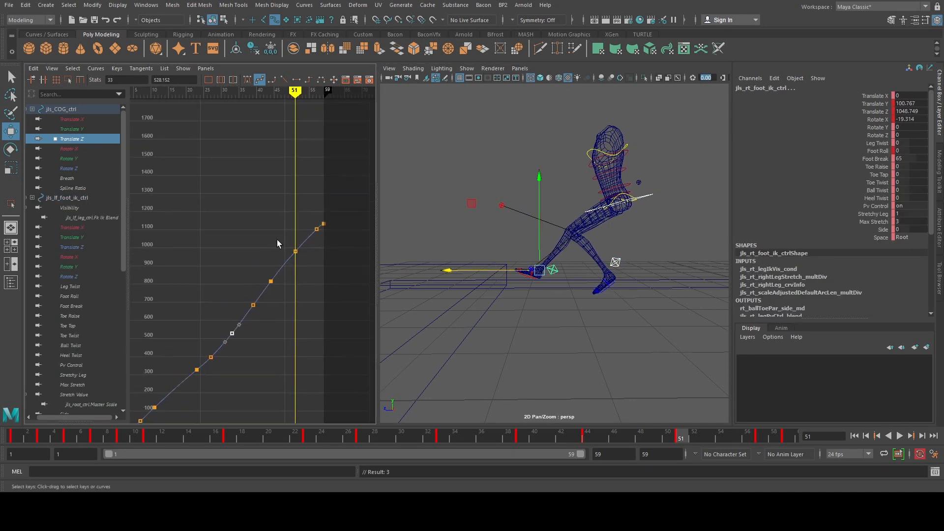
alt+right_drag(276, 240, 294, 229)
alt+middle_drag(294, 228, 258, 247)
drag(304, 283, 302, 282)
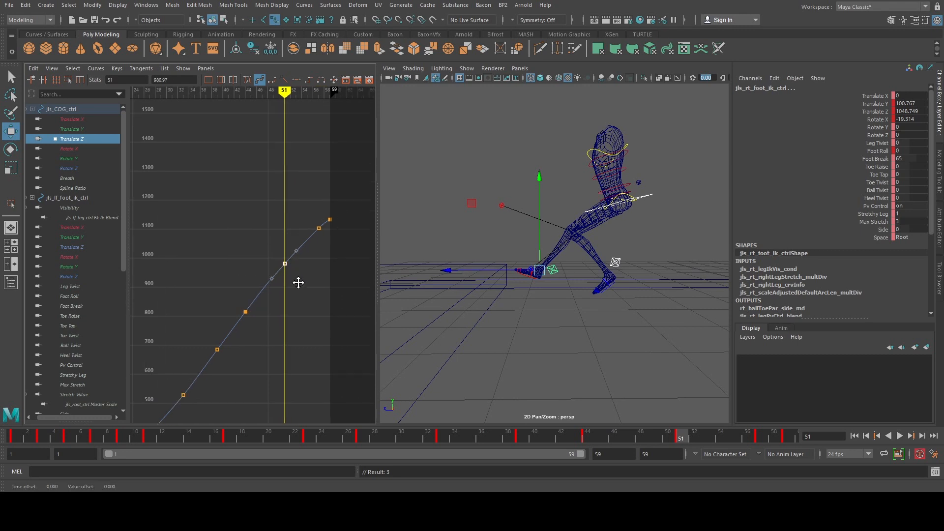
middle_drag(297, 280, 280, 251)
alt+right_drag(280, 251, 270, 253)
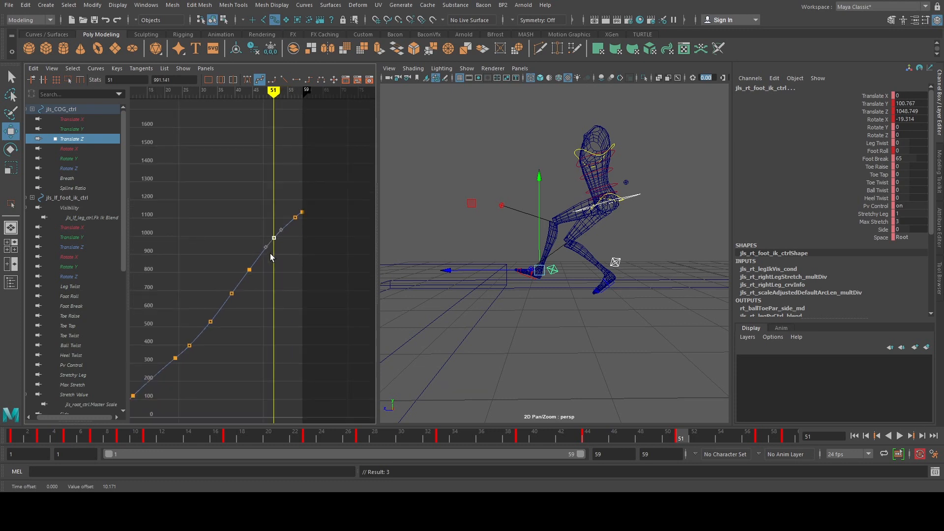
Step: Lower the COG's Translate Z keys from frame 23 through 51 together, then adjust the frame 51 key to about 980.97
alt+middle_drag(270, 252, 283, 243)
alt+middle_drag(197, 258, 209, 207)
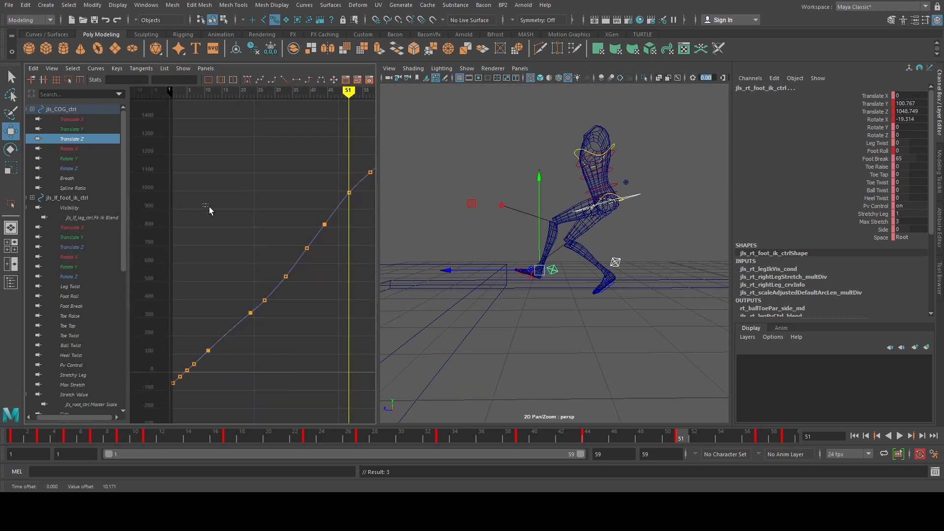
drag(351, 335, 351, 335)
scroll(306, 320, up, 3)
alt+middle_drag(336, 299, 267, 308)
click(316, 201)
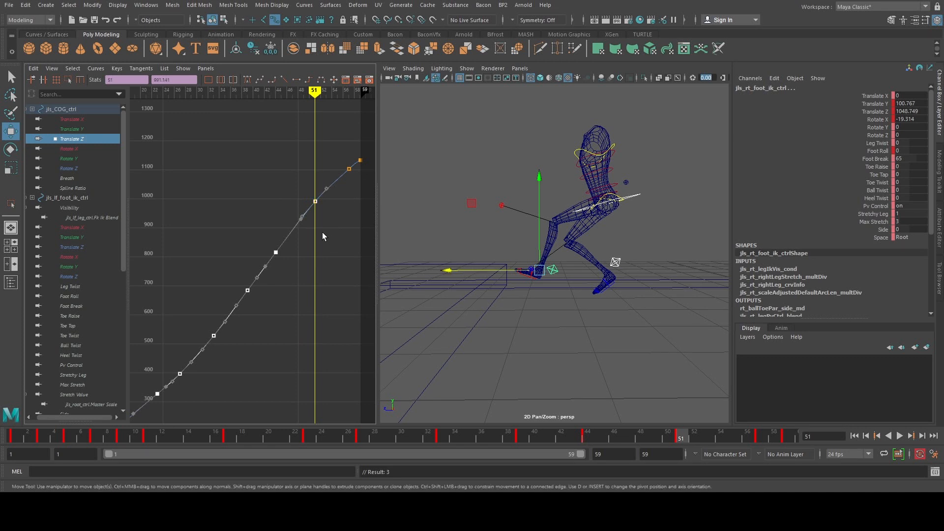
middle_drag(322, 237, 326, 220)
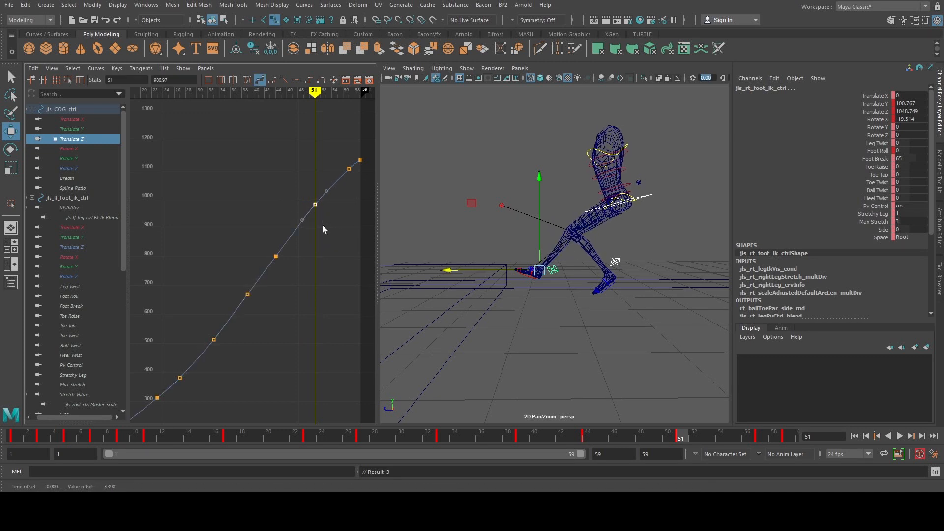
Step: Show the whole COG Translate Z curve, go to frame 11 and frame the character in the perspective view
alt+middle_drag(280, 259, 306, 222)
key(a)
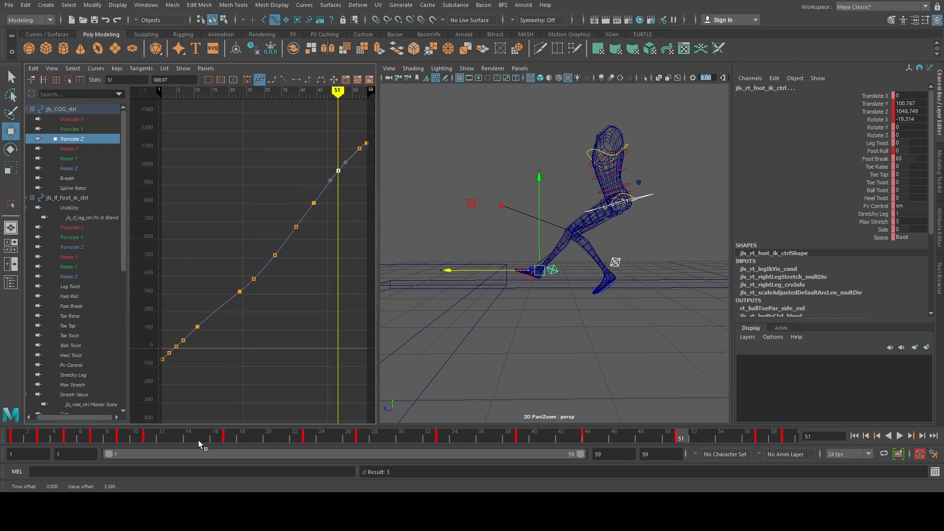
drag(199, 441, 150, 438)
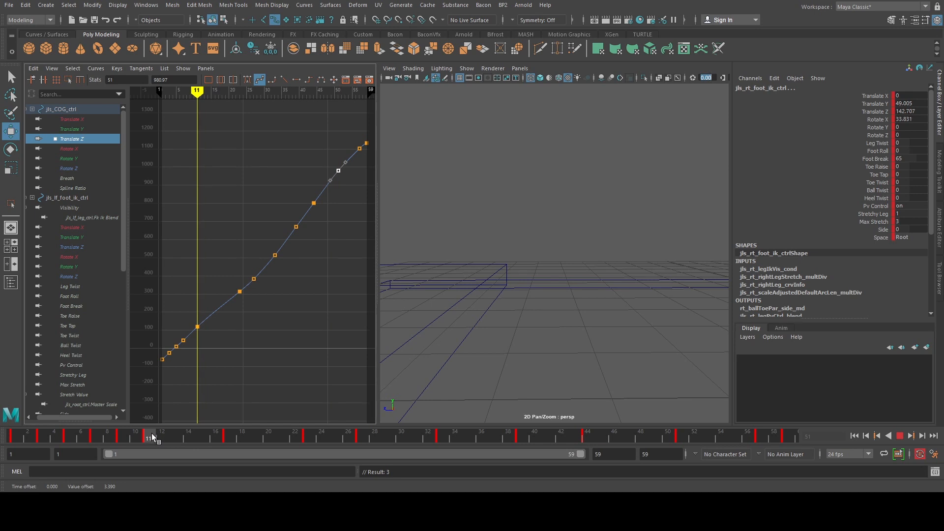
key(f)
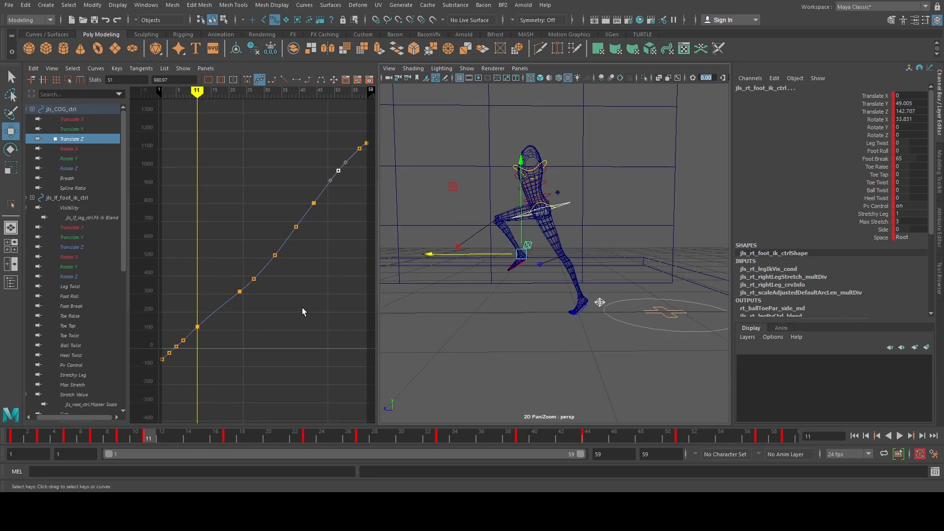
scroll(291, 300, up, 1)
scroll(291, 298, down, 1)
alt+middle_drag(300, 251, 294, 262)
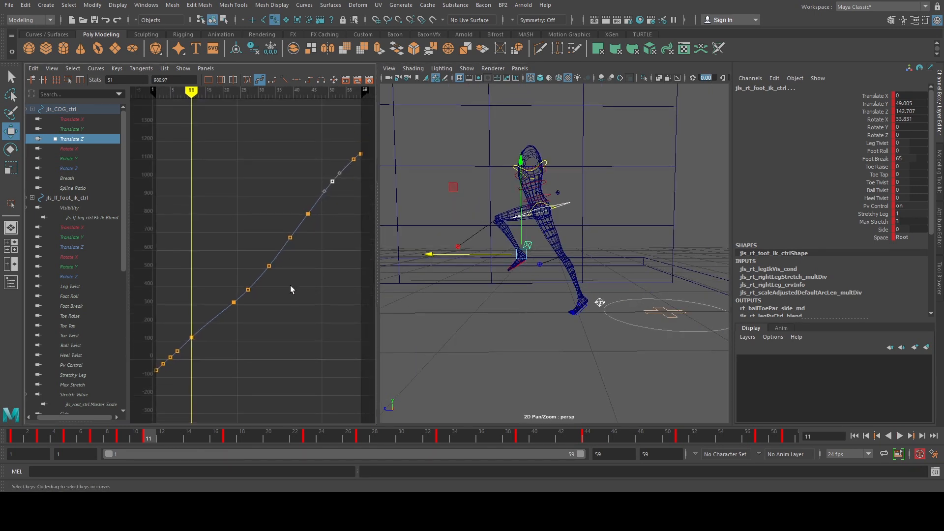
Step: Scale the COG's Translate Z keys from frame 23 through 44 slightly, raising the low end of the region at frame 23
drag(283, 241, 317, 202)
click(66, 80)
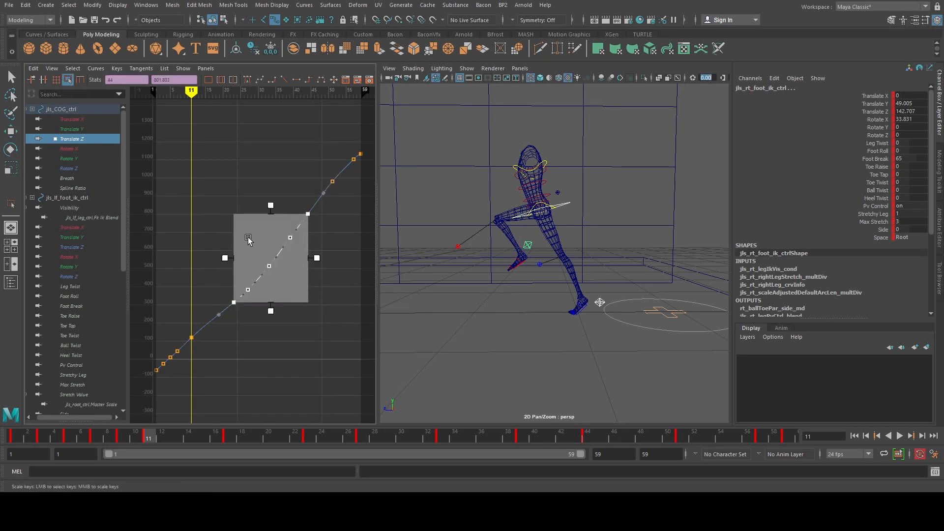
alt+middle_drag(295, 268, 302, 253)
scroll(302, 254, up, 2)
key(period)
key(period)
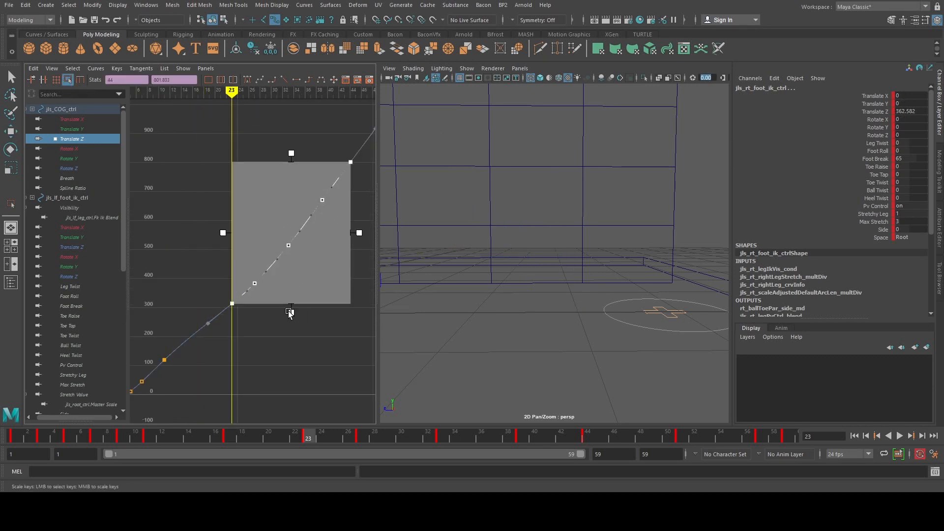
drag(289, 311, 289, 306)
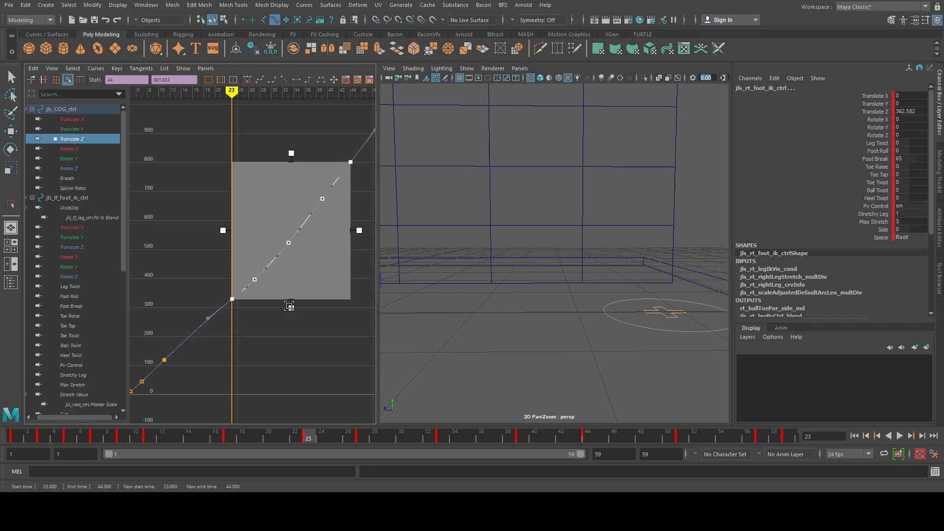
click(297, 326)
key(a)
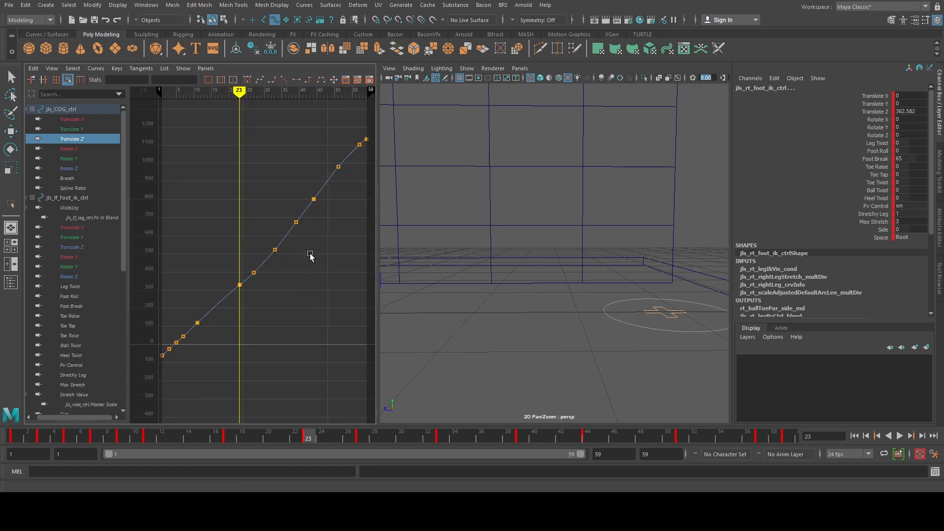
alt+middle_drag(310, 255, 298, 272)
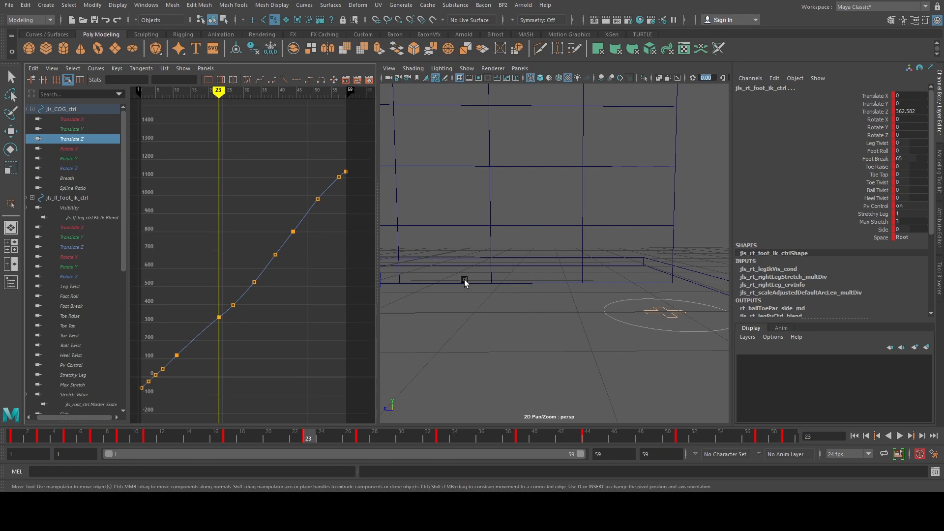
Step: Maximize the perspective view and play the animation with the character's full run across the ground in frame
key(space)
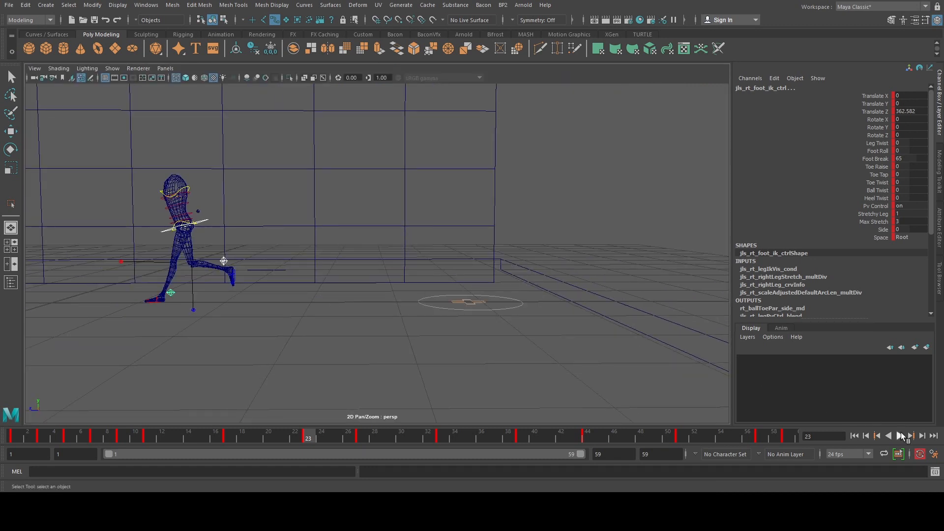
click(900, 434)
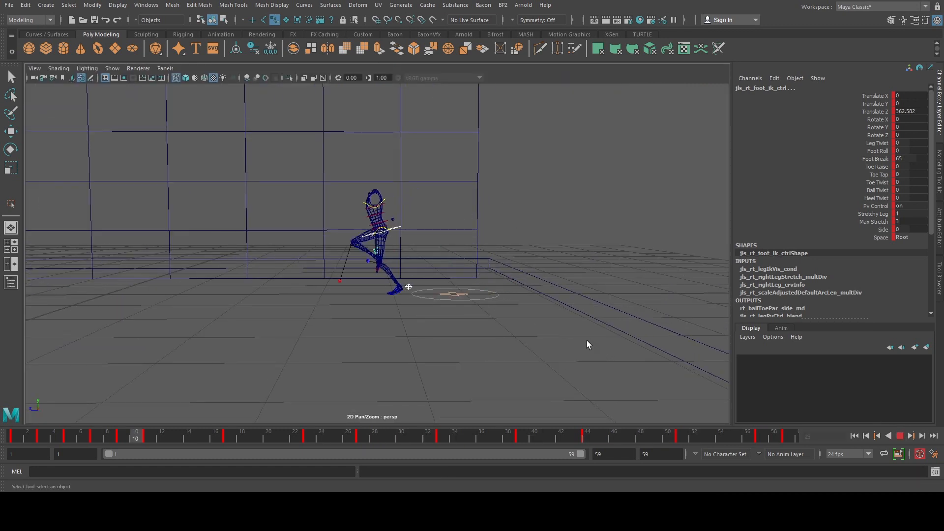
alt+middle_drag(338, 260, 412, 267)
scroll(412, 272, down, 2)
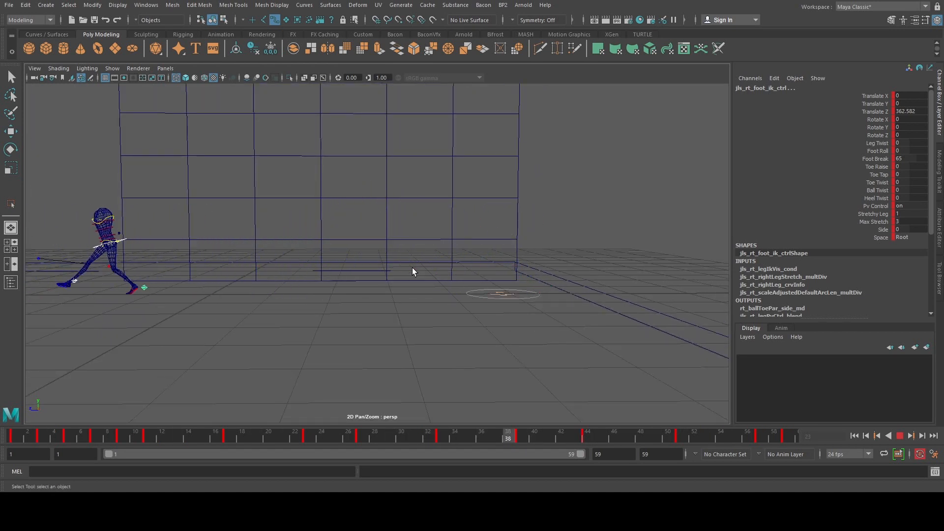
Step: Stop the playback at frame 27 and bring up the Graph Editor beside the viewport
alt+middle_drag(382, 265, 456, 275)
scroll(456, 275, down, 2)
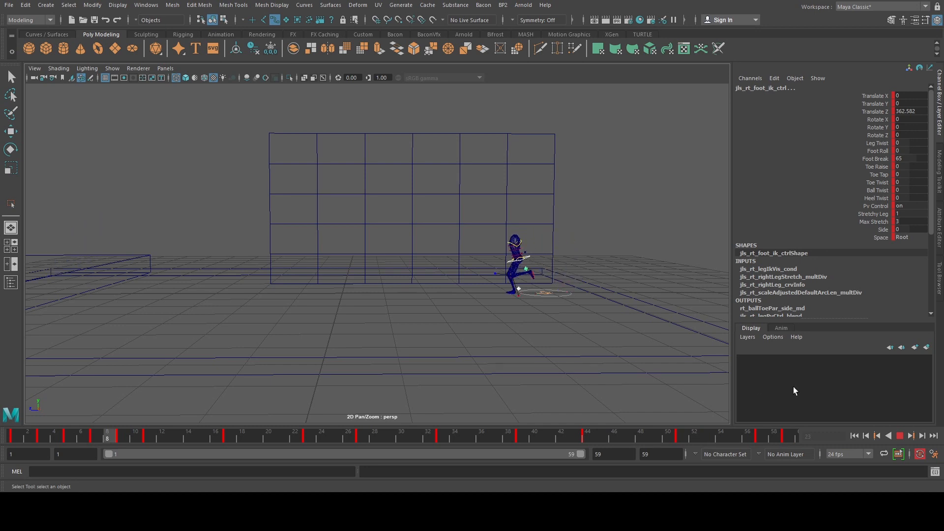
click(900, 436)
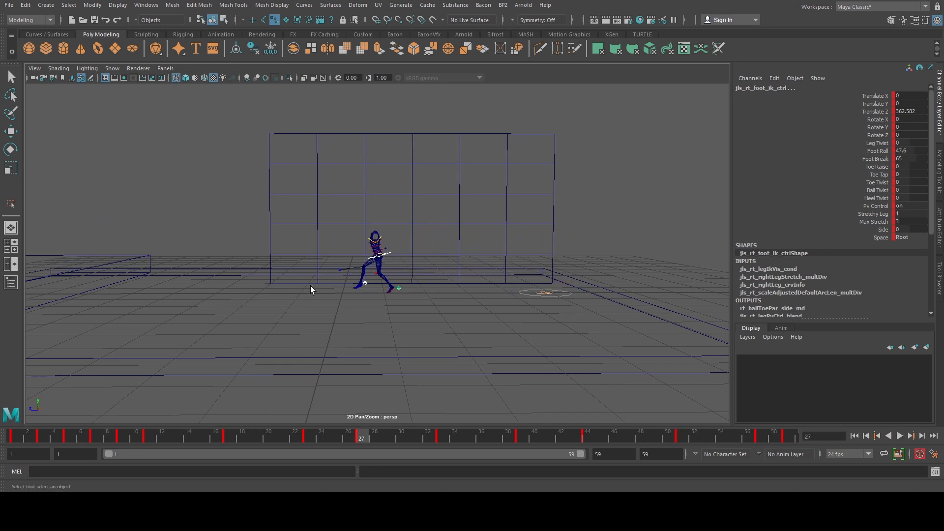
key(space)
Step: Scale the COG control's Translate Z keys from frame 23 to 44 upward until the frame 44 key reaches about 827
drag(185, 196, 302, 342)
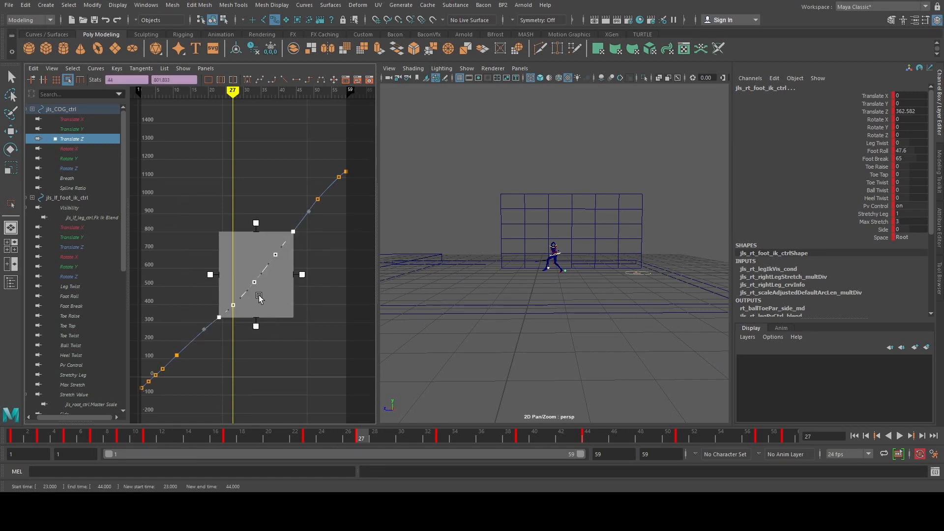
drag(260, 296, 255, 291)
alt+middle_drag(256, 292, 234, 257)
scroll(300, 261, up, 3)
key(ctrl+z)
drag(298, 264, 295, 260)
alt+middle_drag(295, 259, 233, 299)
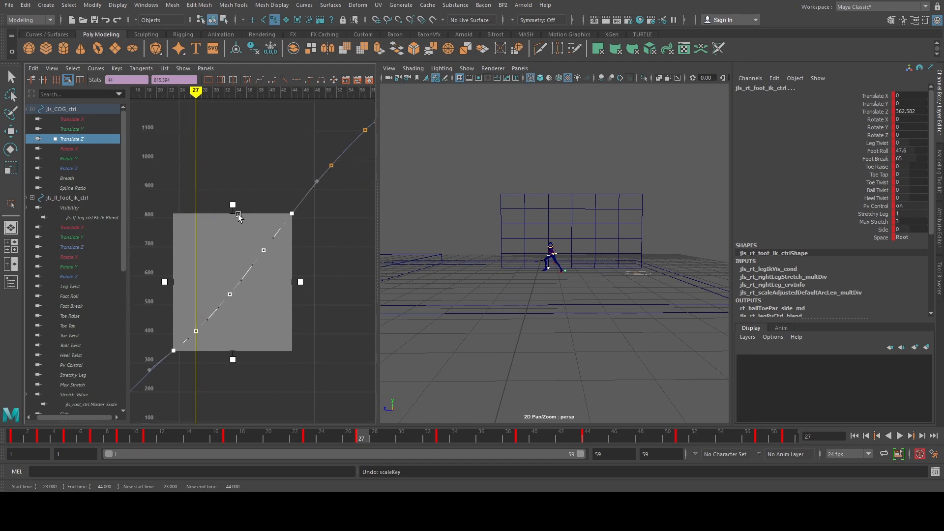
drag(234, 202, 241, 203)
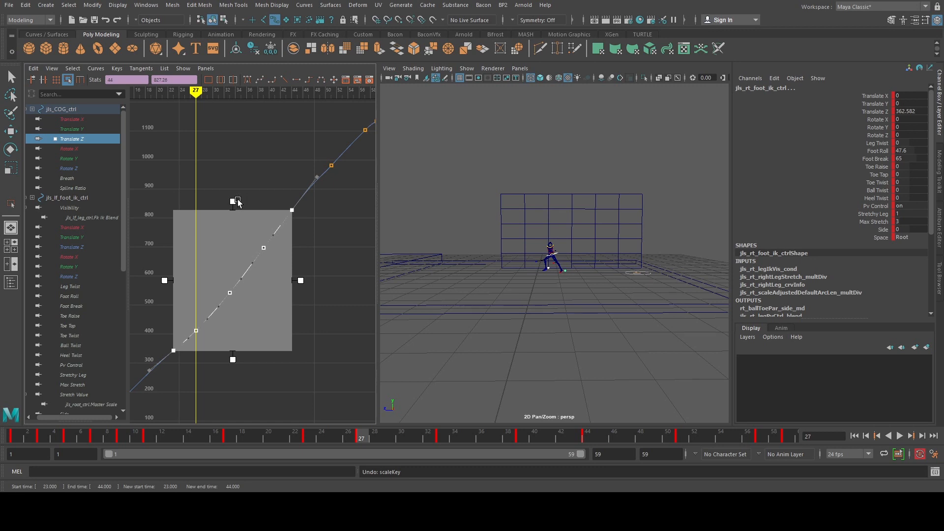
Step: Raise the COG control's Translate Z key at frame 51 to about 1000 to smooth the curve
click(319, 212)
alt+middle_drag(325, 226, 303, 269)
drag(286, 201, 324, 224)
key(period)
key(period)
key(period)
key(period)
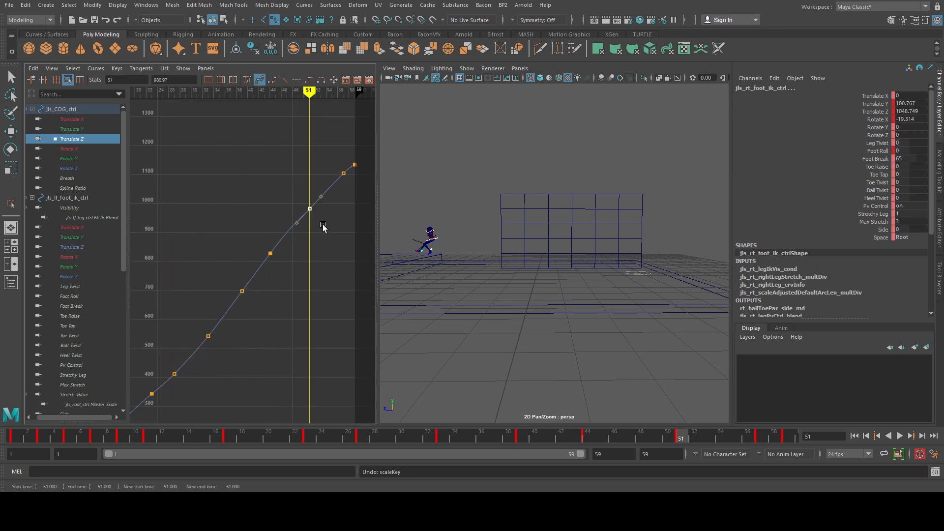
middle_drag(318, 224, 288, 266)
click(327, 223)
Step: Inspect the end of the Translate Z curve around the keys at frames 57 and 59
scroll(290, 267, up, 3)
alt+middle_drag(310, 201, 289, 231)
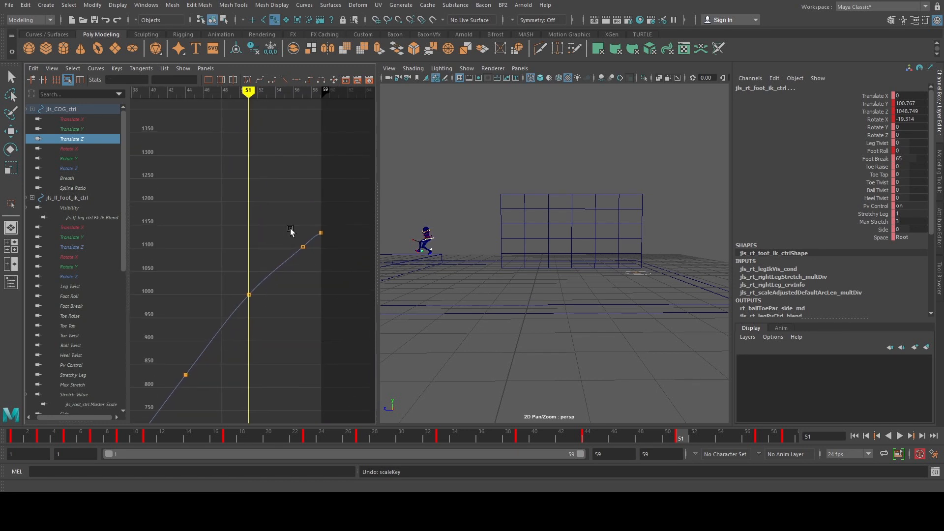
scroll(291, 230, up, 3)
drag(300, 197, 342, 256)
middle_drag(340, 257, 321, 237)
click(339, 255)
scroll(337, 257, down, 2)
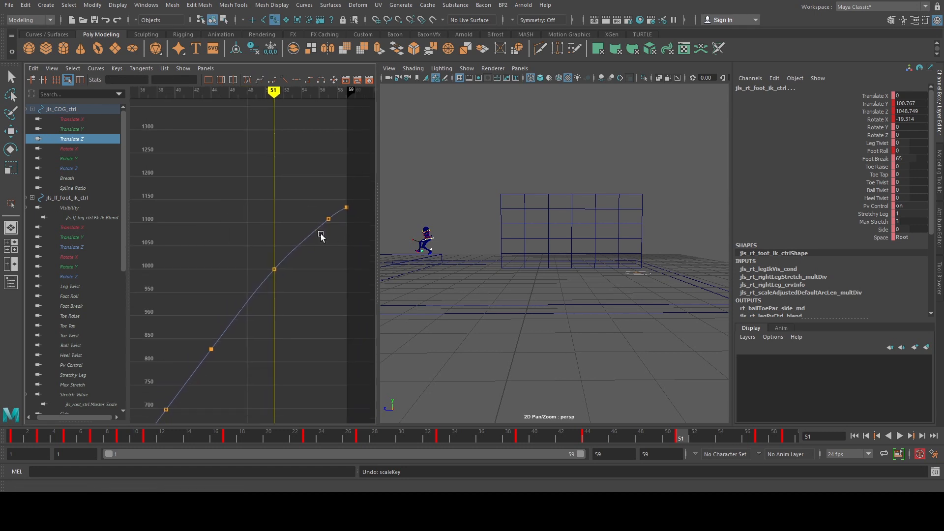
key(f)
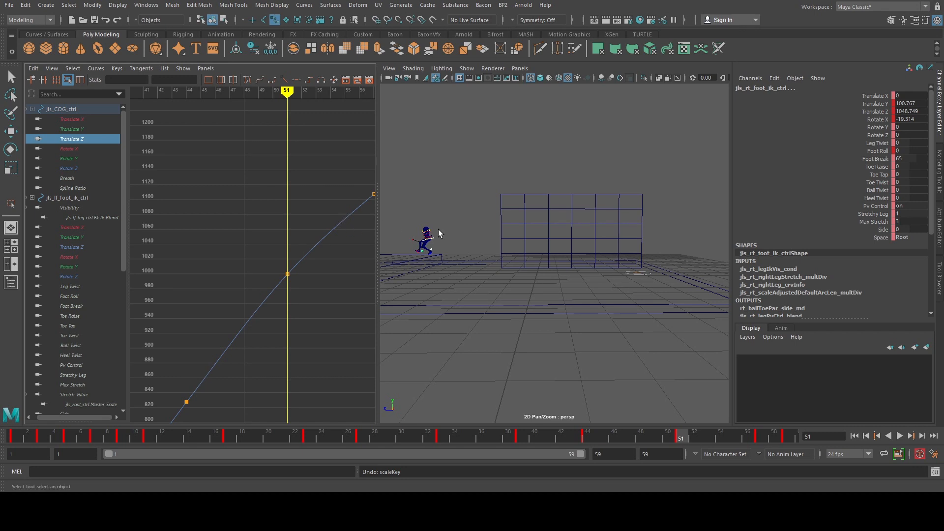
Step: Play back the animation in the full perspective view to review the character's travel speed
key(space)
click(900, 436)
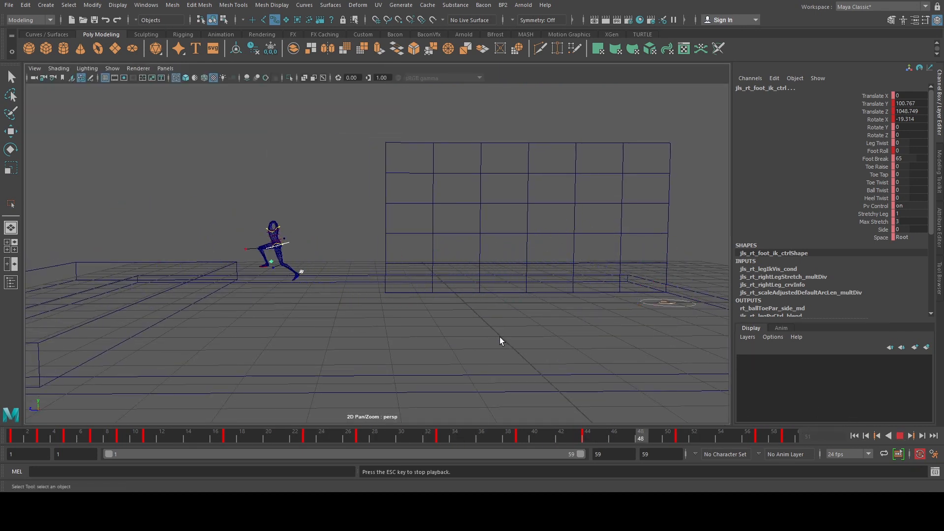
alt+middle_drag(500, 336, 447, 333)
alt+right_drag(446, 333, 453, 332)
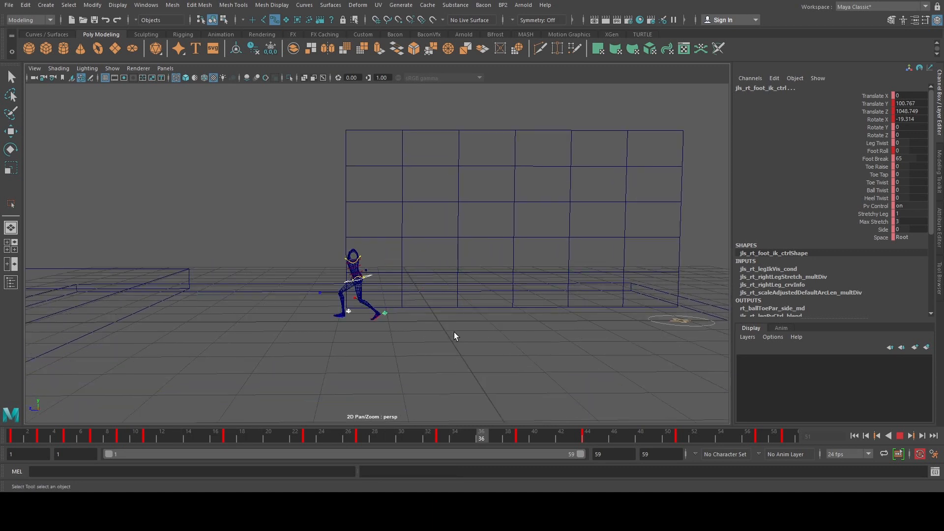
alt+middle_drag(434, 324, 367, 290)
alt+right_drag(367, 290, 463, 289)
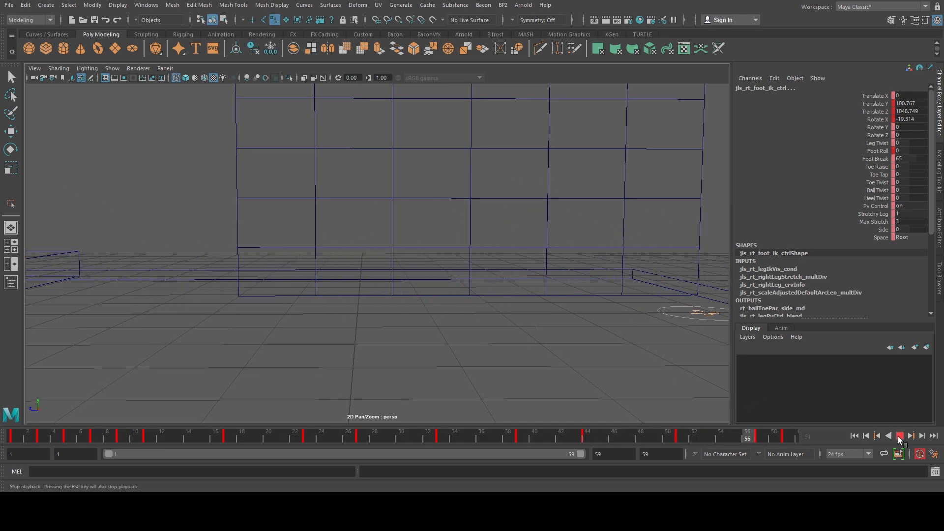
key(Escape)
Step: Go to frame 11 and display the scene with textured shading so the reference footage shows behind the character
click(145, 433)
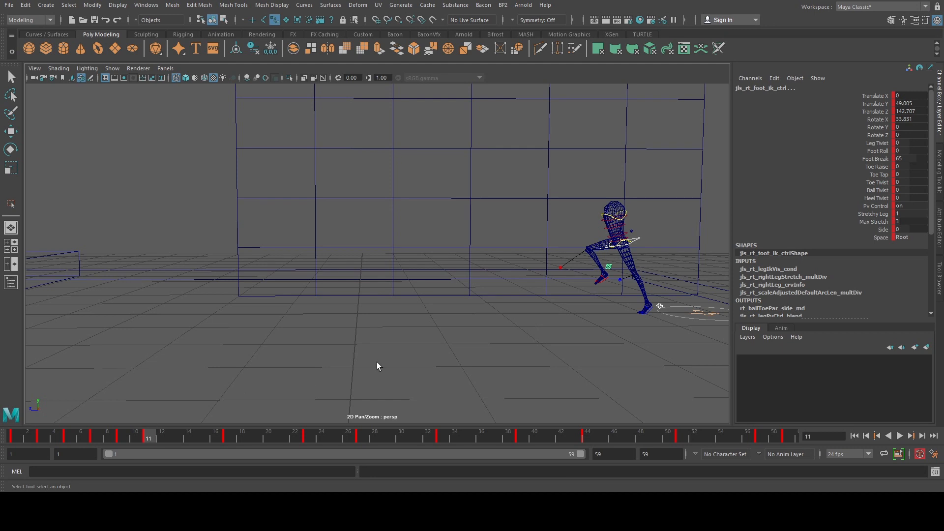
key(6)
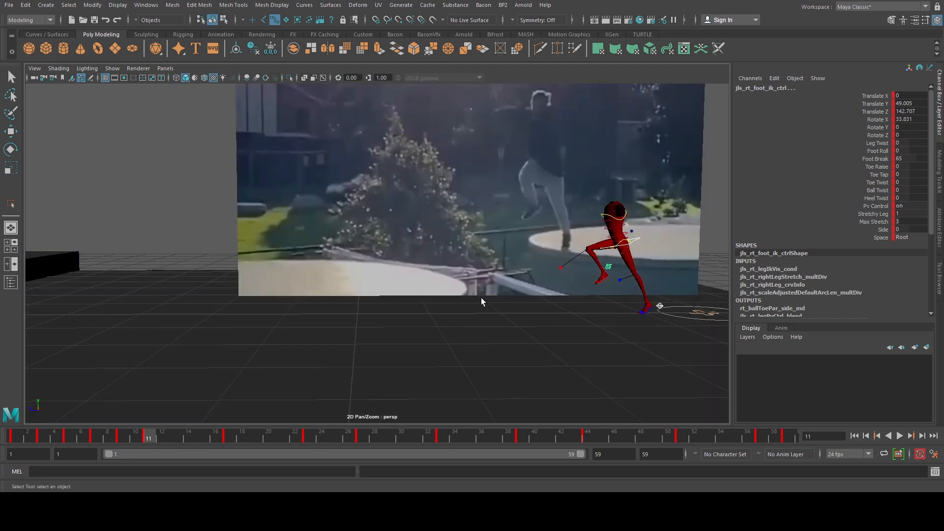
middle_drag(480, 298, 411, 300)
scroll(374, 320, up, 2)
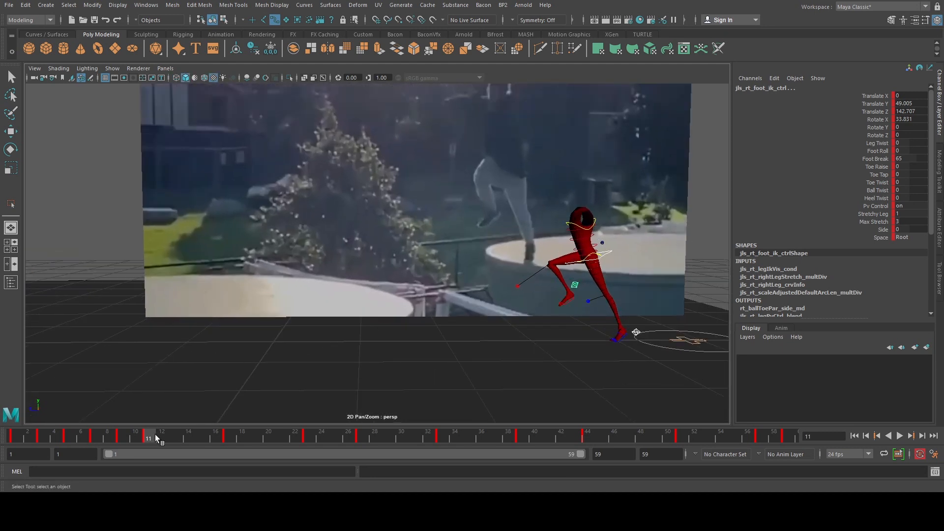
Step: Raise the COG control for the jump, keying Translate Y at about 21.6 on frame 13 and 34.5 on frame 15
mouse_move(156, 437)
mouse_down()
mouse_move(191, 439)
mouse_move(176, 440)
mouse_up()
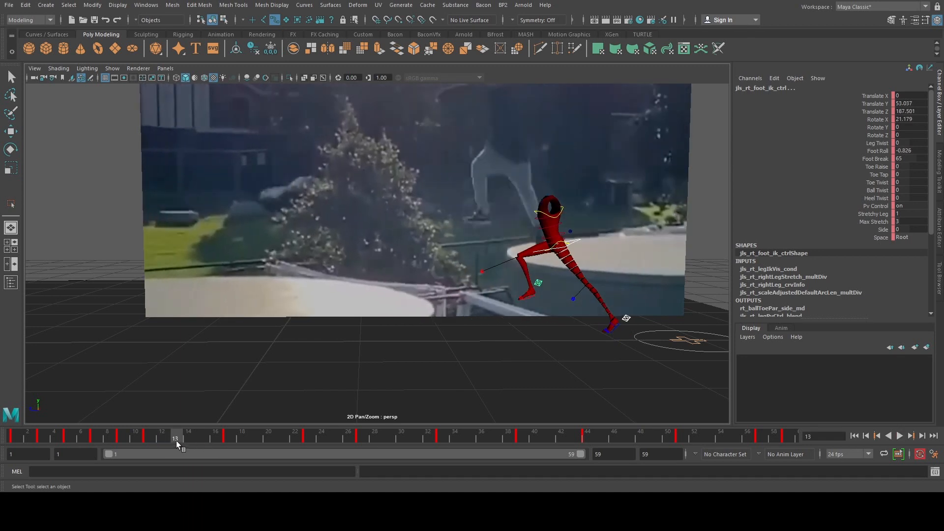
key(w)
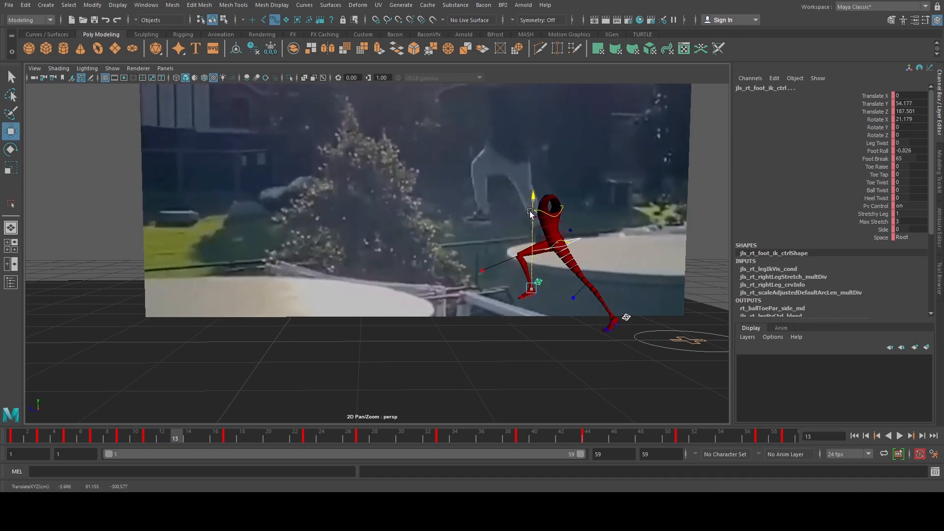
click(568, 241)
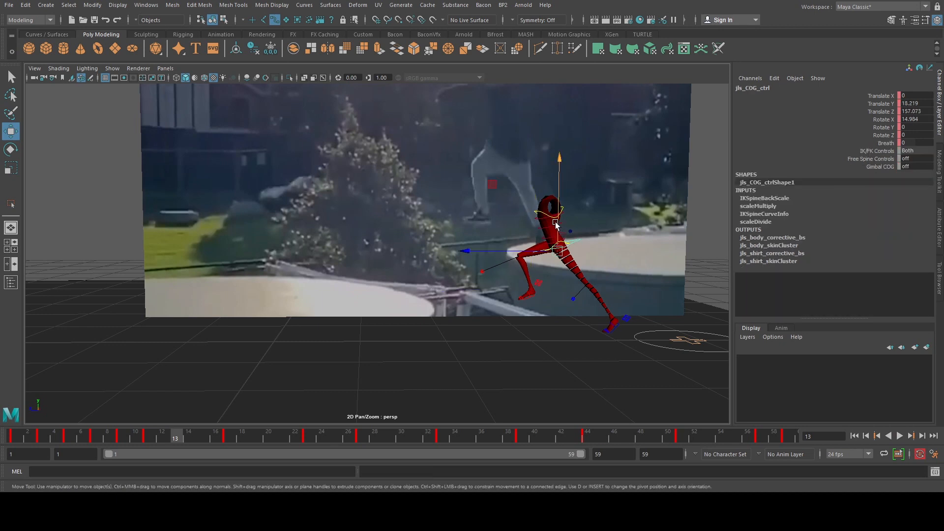
drag(557, 224, 558, 220)
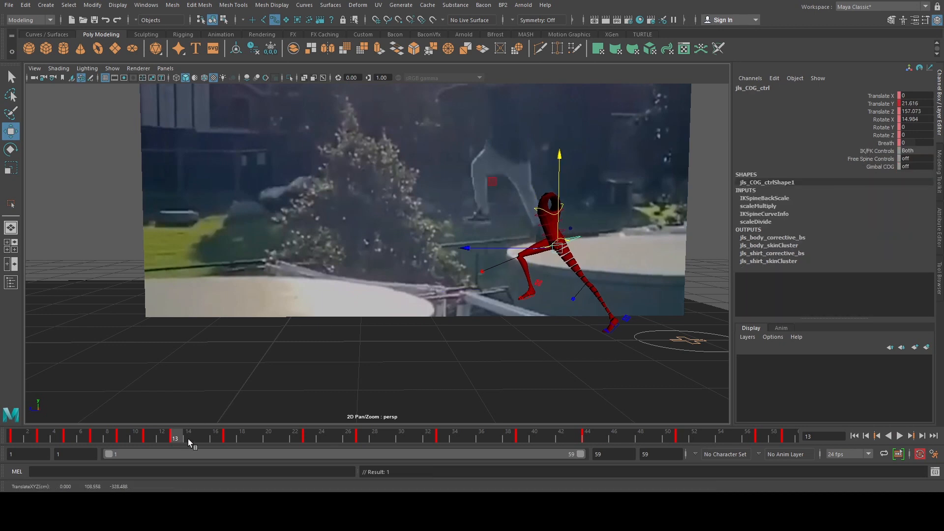
click(201, 438)
drag(522, 189, 522, 186)
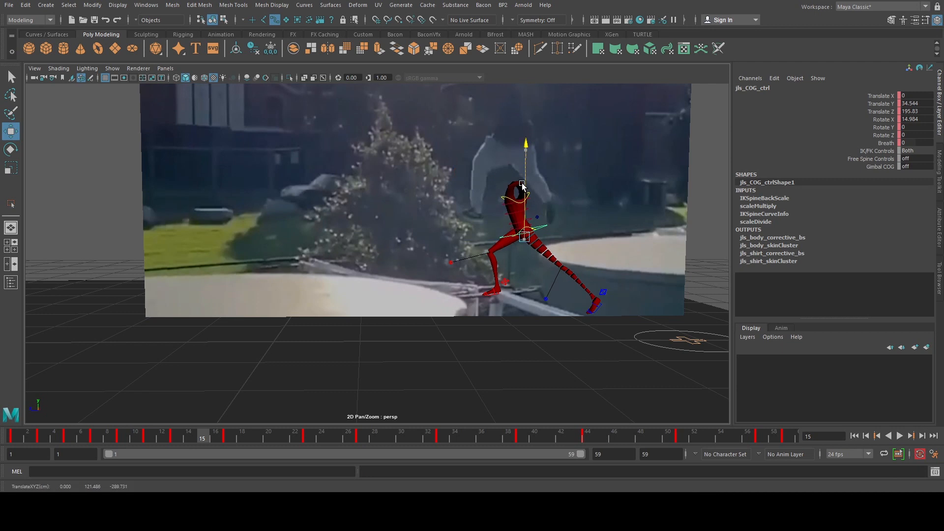
Step: Adjust the COG control's height on the descent, keying Translate Y at about 26.4 on frame 19 and 11 on frame 21
click(234, 437)
click(254, 437)
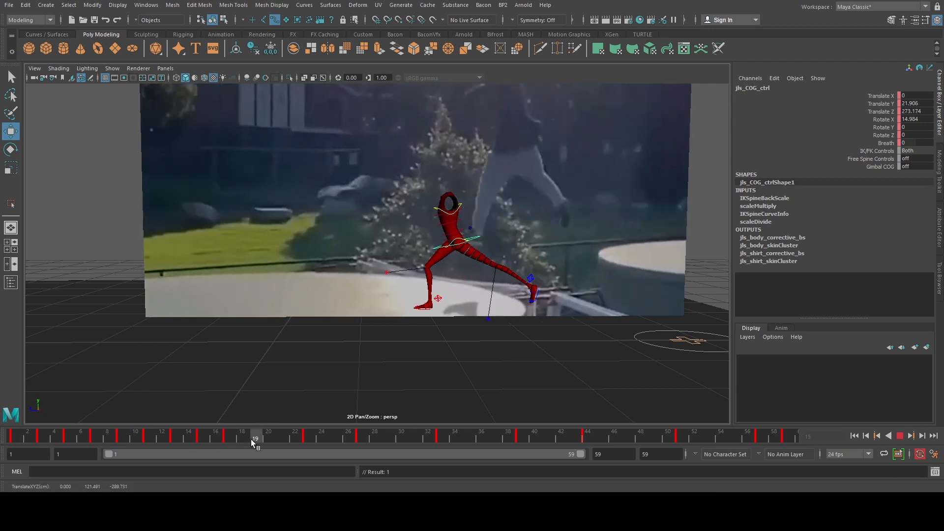
drag(457, 218, 457, 225)
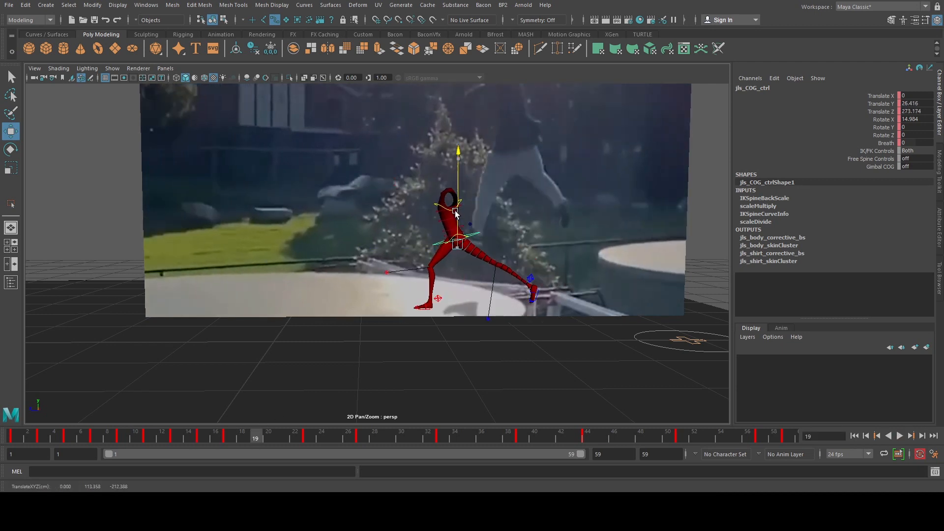
click(266, 439)
click(278, 439)
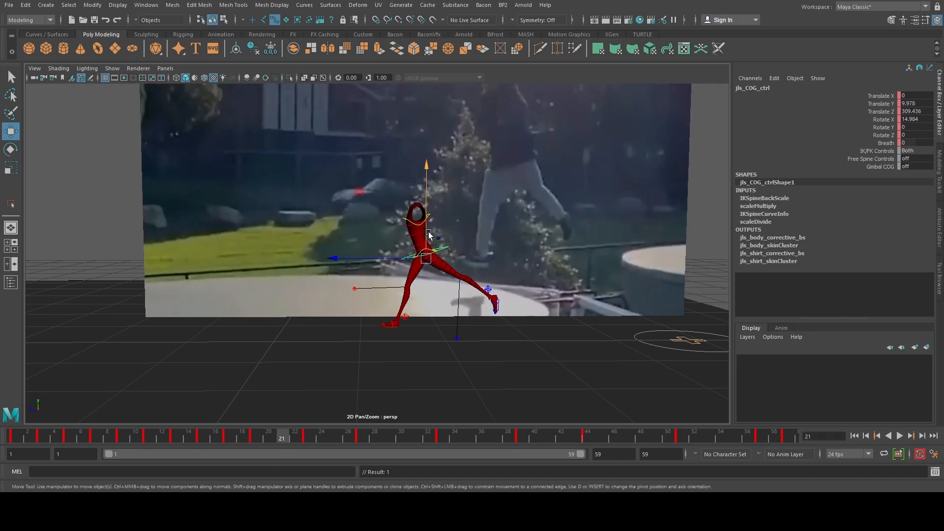
drag(427, 233, 427, 231)
click(295, 438)
click(309, 437)
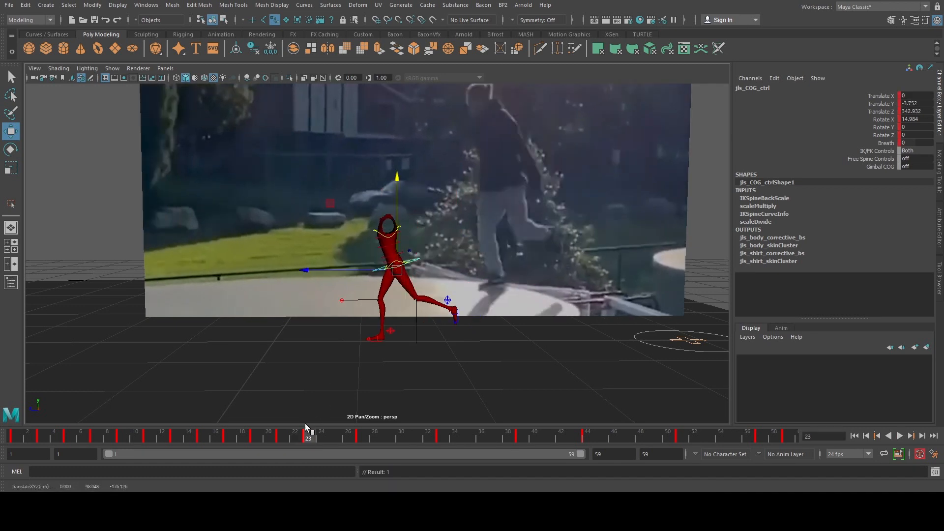
Step: Isolate the COG control's Translate Y curve in the Graph Editor and frame its jump section
key(space)
click(69, 129)
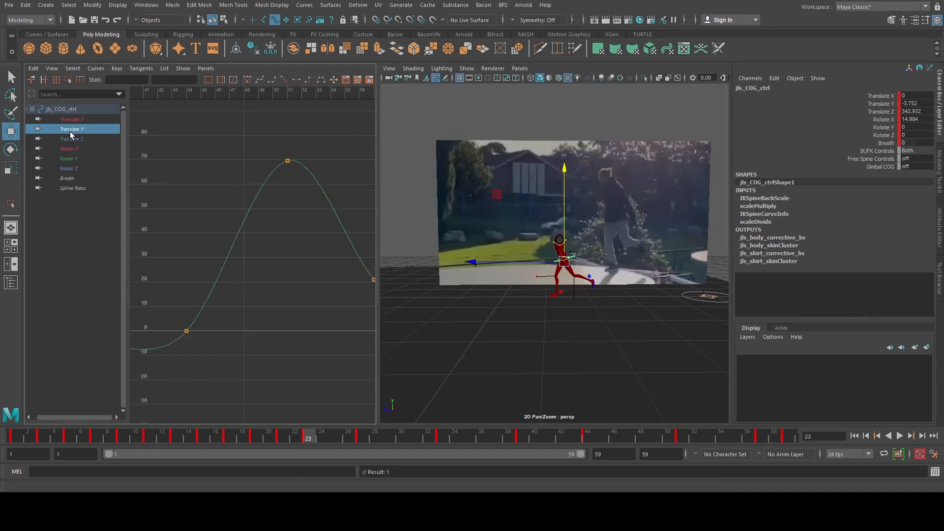
key(f)
alt+middle_drag(250, 207, 309, 187)
scroll(315, 218, up, 4)
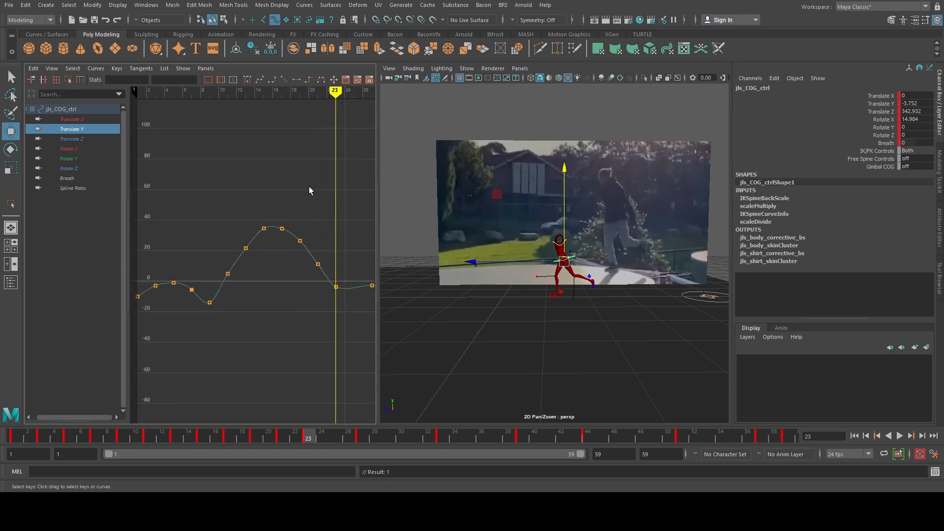
scroll(308, 187, up, 2)
scroll(260, 228, up, 2)
Step: Raise the COG control's Translate Y key at frame 13 to 25.64
alt+middle_drag(261, 208, 240, 244)
drag(232, 243, 182, 315)
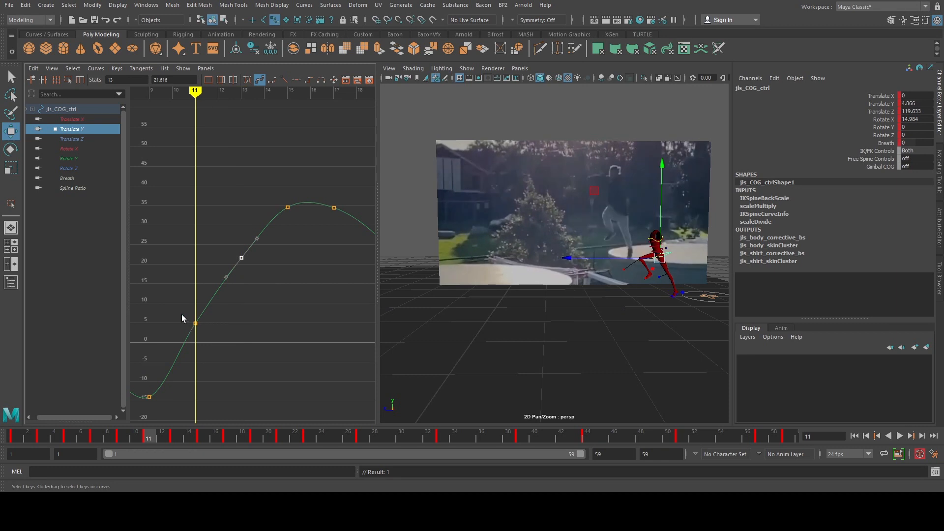
key(period)
drag(209, 245, 248, 274)
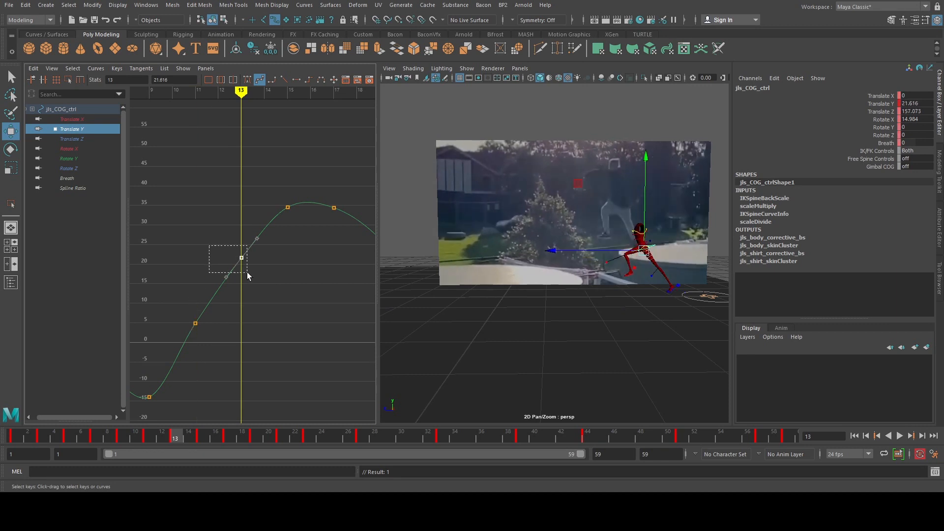
middle_drag(257, 282, 256, 266)
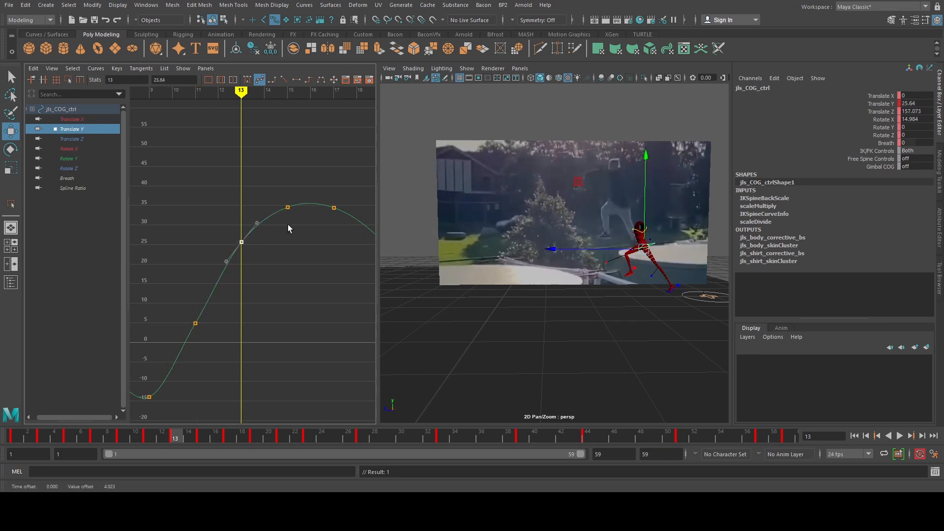
Step: Try to raise the COG control's Translate Y key at frame 15 to about 37.2
key(period)
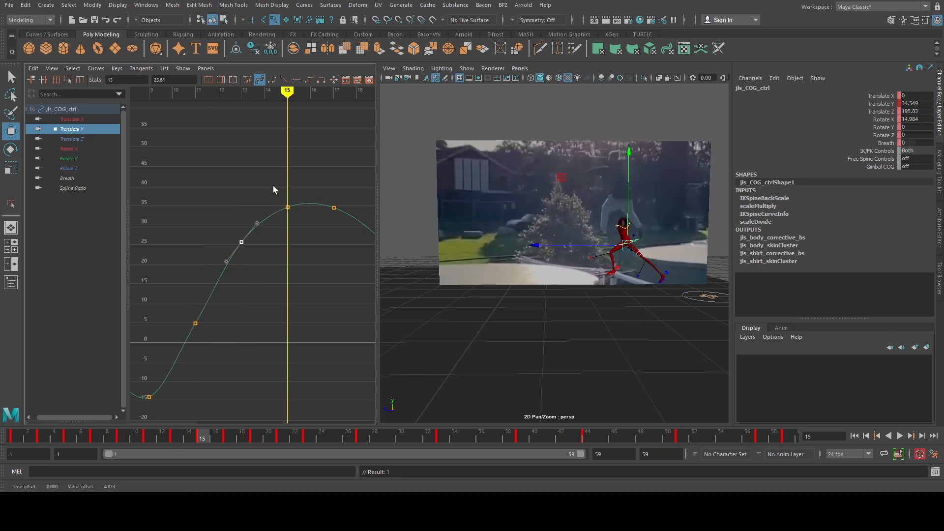
drag(273, 185, 297, 221)
middle_drag(297, 220, 269, 203)
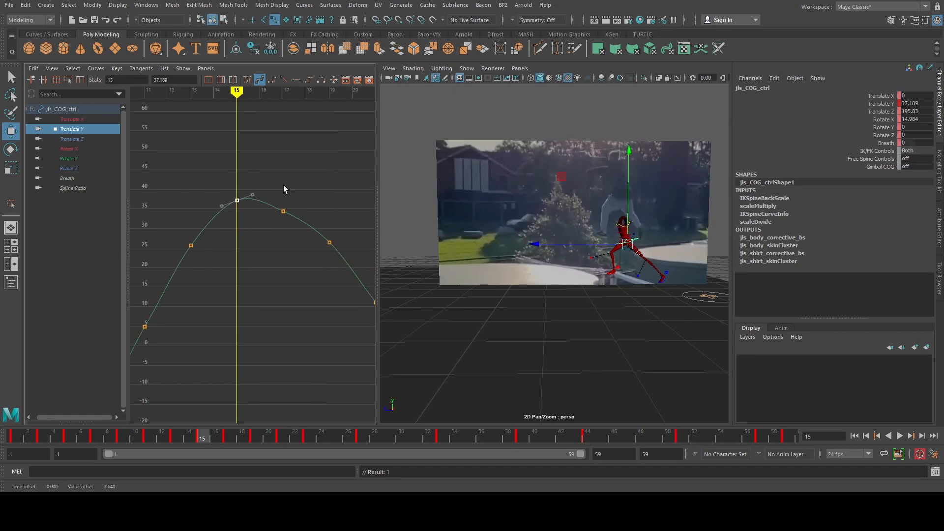
key(ctrl+z)
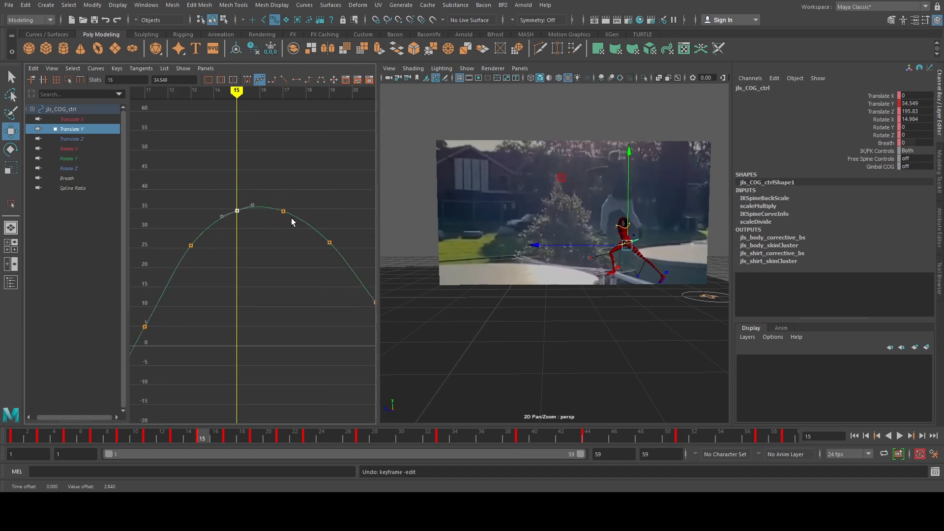
Step: Raise the COG control's Translate Y key at frame 17 to 36.686 and set its tangents to Auto
drag(275, 201, 299, 227)
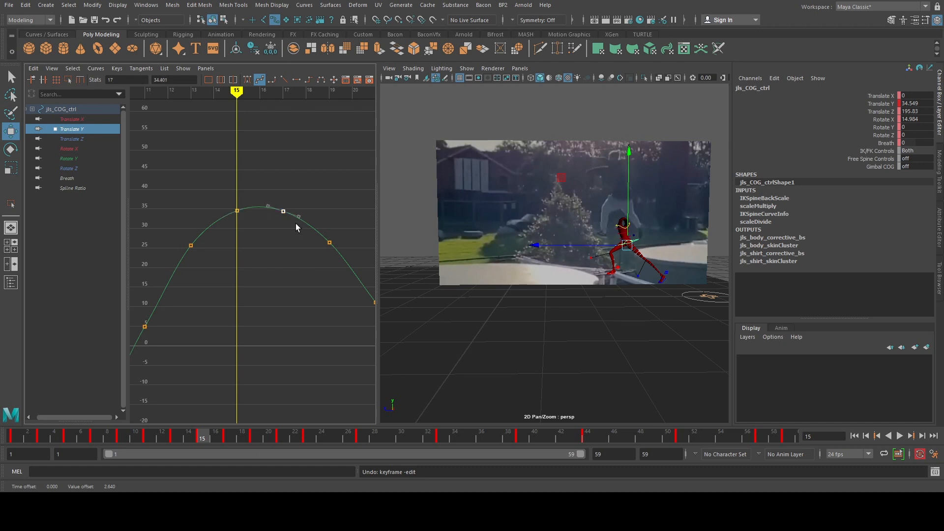
key(period)
middle_drag(291, 223, 294, 214)
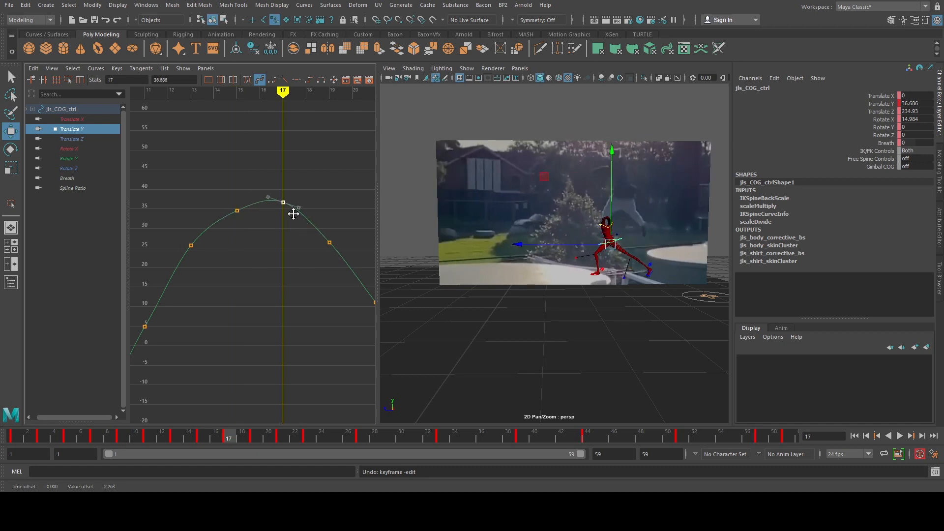
click(247, 80)
scroll(270, 180, down, 4)
scroll(271, 180, up, 2)
alt+middle_drag(274, 188, 268, 180)
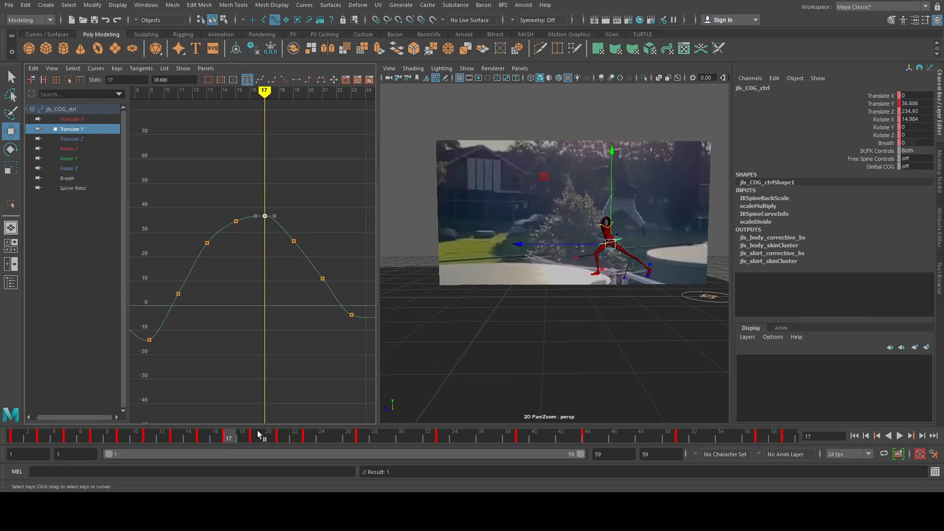
Step: Lower the COG control's Translate Y key at frame 17 to 33.92
alt+middle_drag(565, 282, 505, 298)
scroll(506, 298, up, 5)
drag(229, 436, 211, 437)
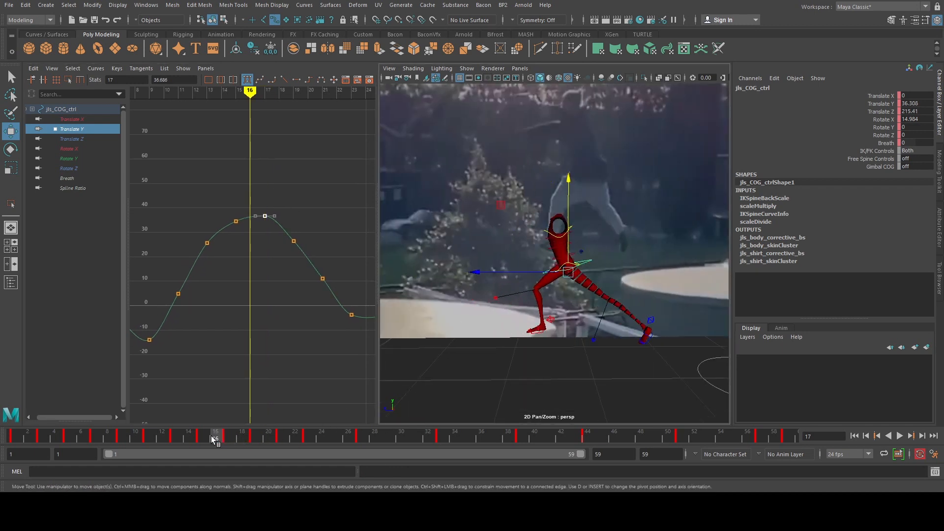
key(alt+v)
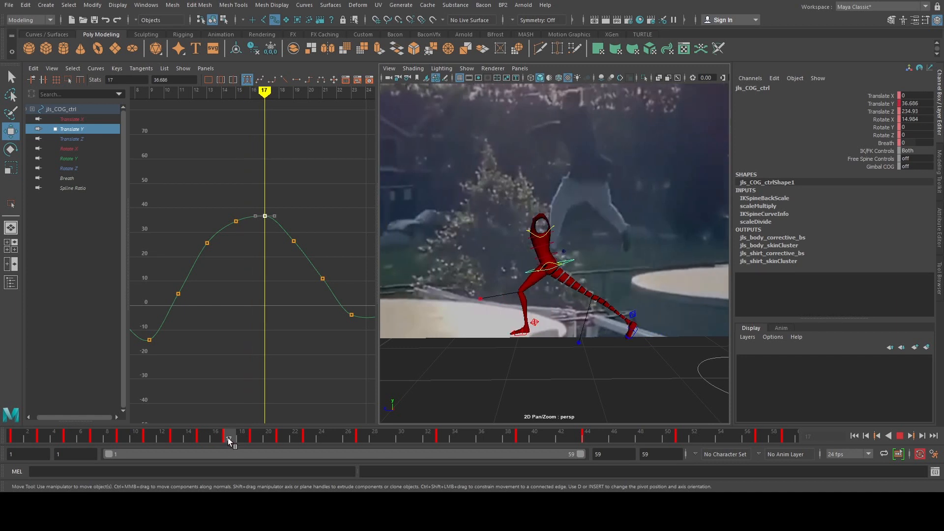
key(alt+v)
key(f)
drag(274, 193, 274, 204)
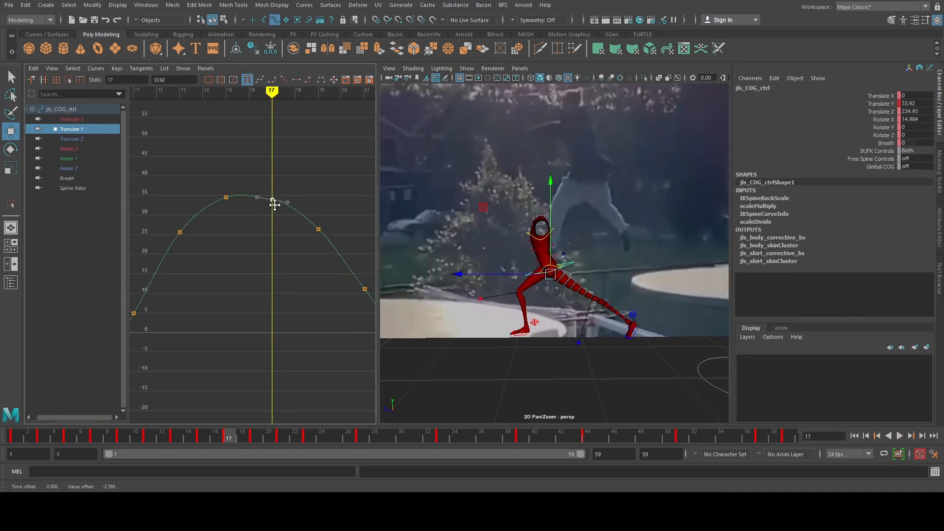
Step: Move the Translate Y key from frame 15 to frame 16 at 34.8, set it to Auto tangents and delete the frame 17 key
drag(213, 184, 238, 206)
middle_drag(241, 207, 256, 205)
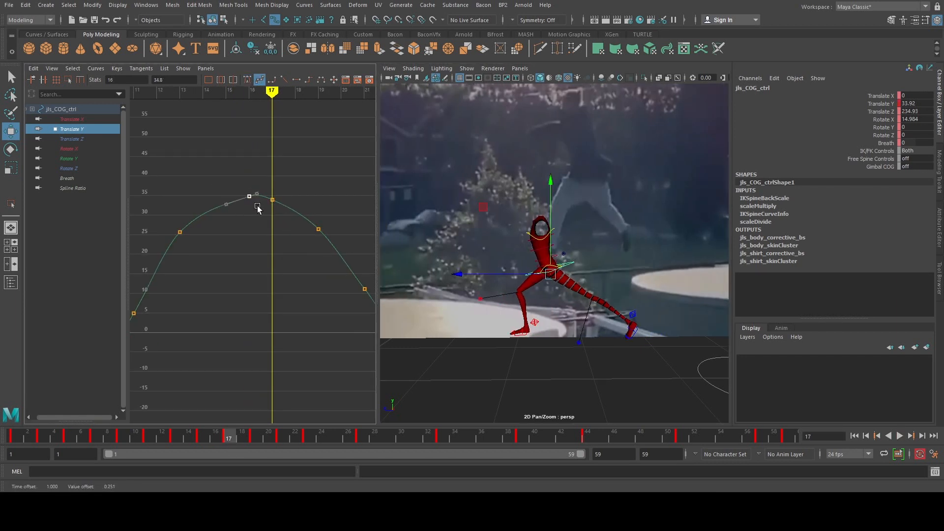
click(248, 80)
click(272, 199)
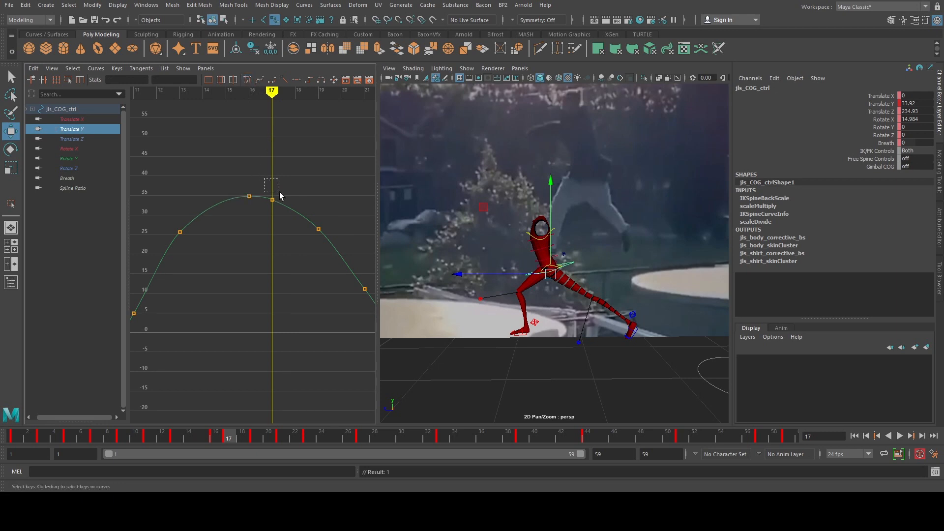
Step: Raise the COG control's Translate Y keys to 27.422 at frame 19 and 11.709 at frame 21
click(319, 229)
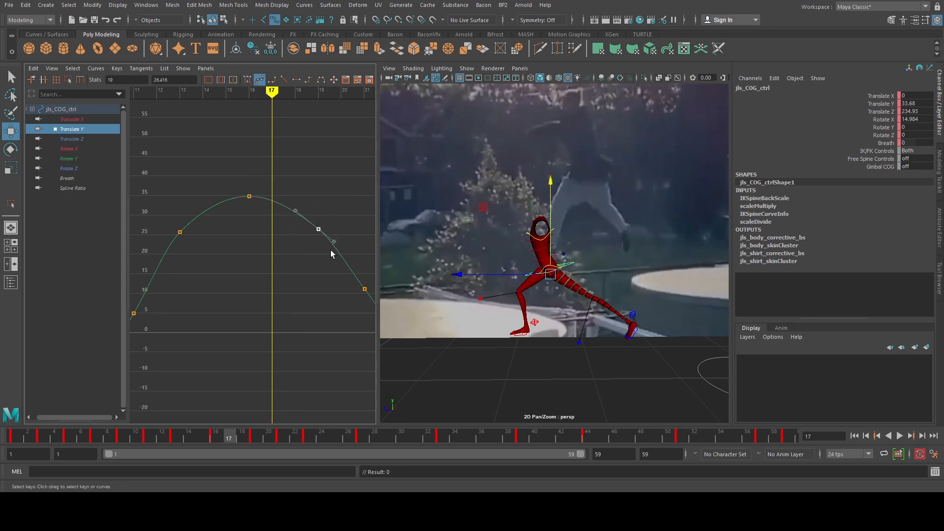
middle_drag(329, 250, 329, 246)
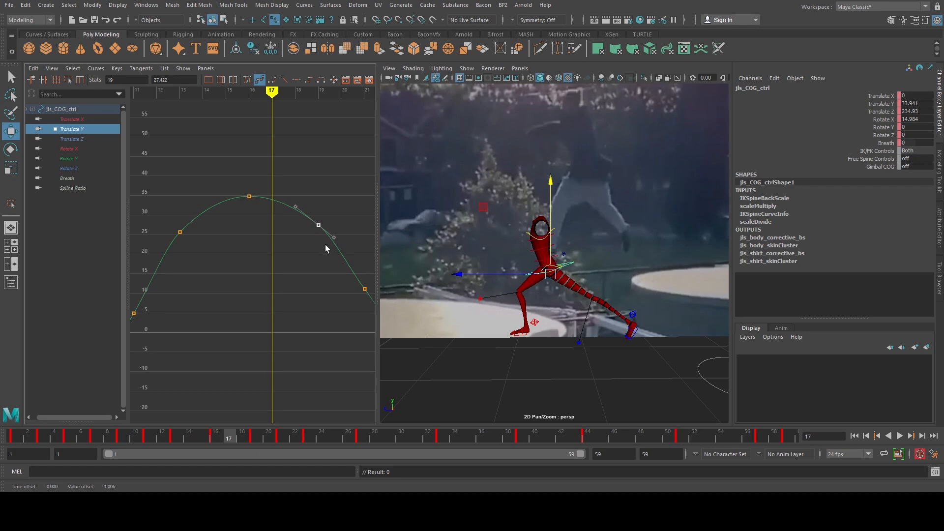
alt+right_drag(325, 245, 305, 231)
alt+middle_drag(305, 231, 248, 210)
key(period)
key(period)
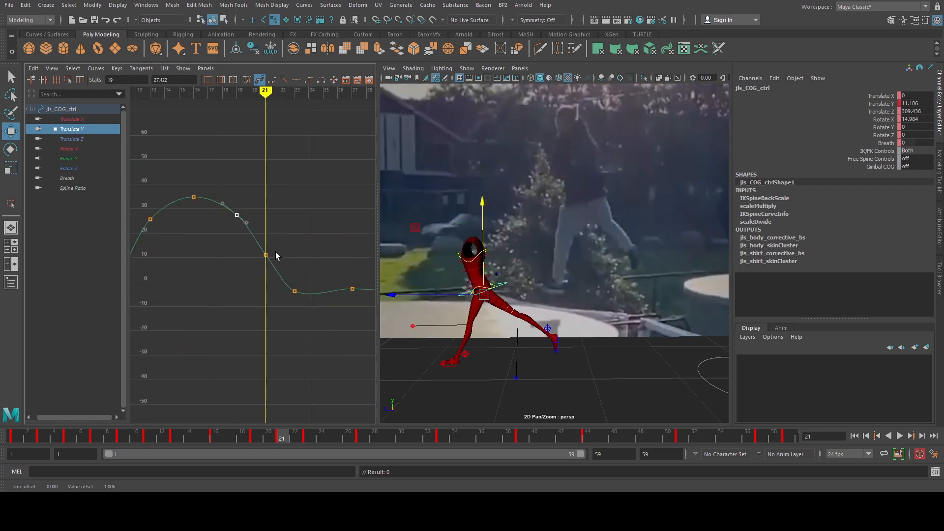
middle_drag(267, 262, 268, 261)
Step: Lower the COG control at frame 25 to key its Translate Y at -13.495
key(period)
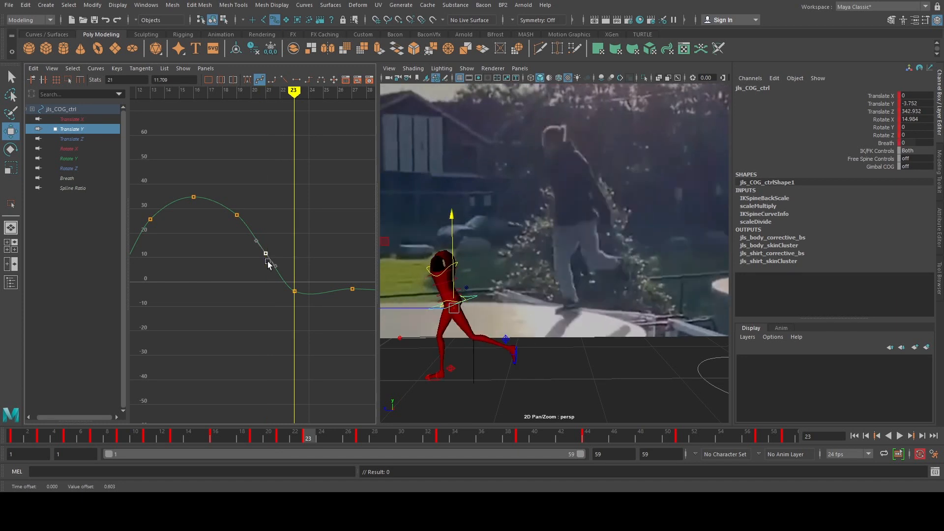
drag(316, 442, 331, 434)
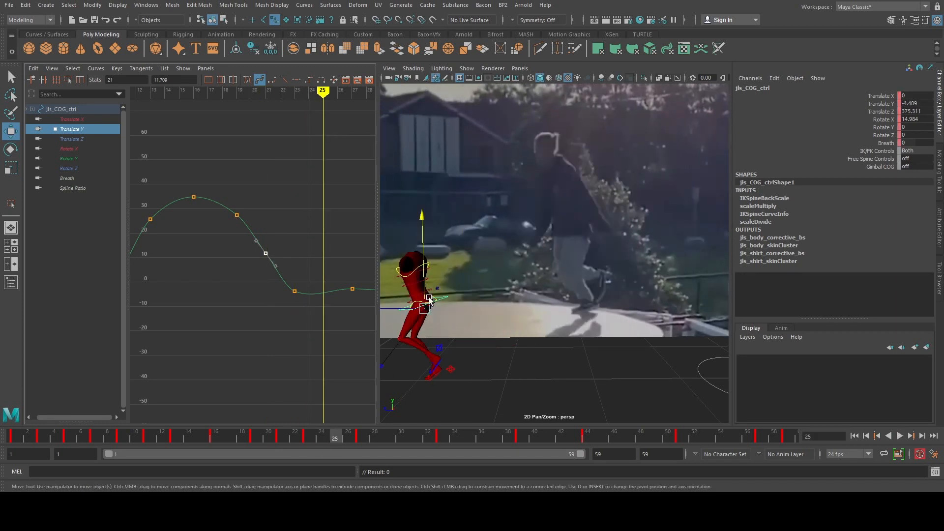
drag(424, 257, 420, 267)
alt+middle_drag(320, 247, 188, 216)
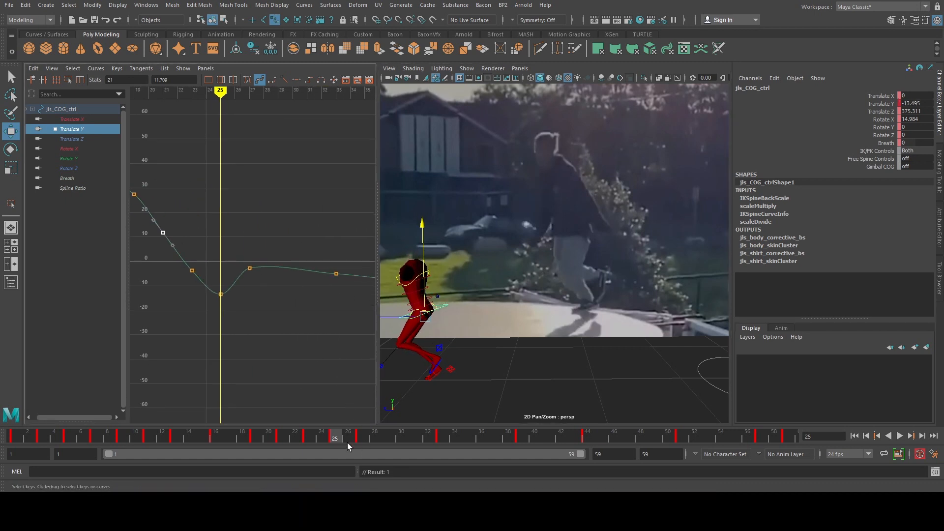
Step: Raise the COG control at frame 29 and key its Translate Y at -0.667
drag(347, 443, 386, 435)
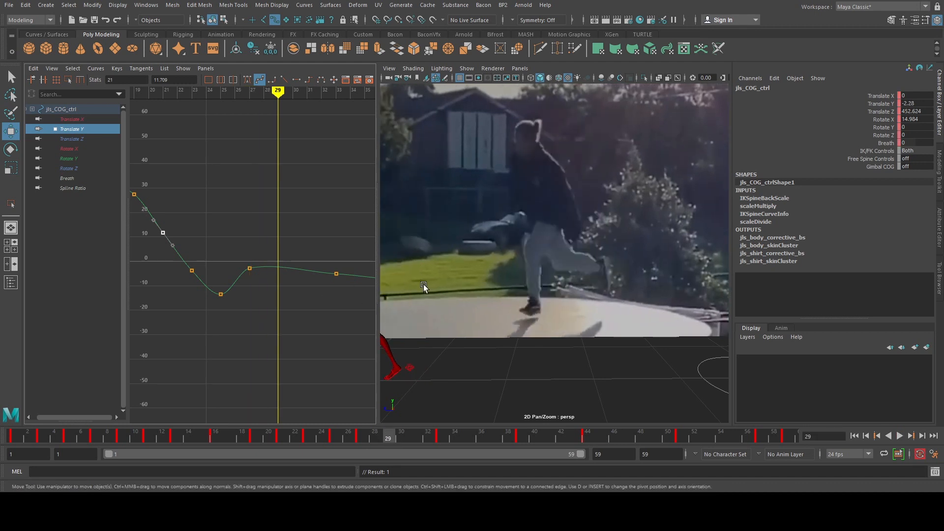
middle_drag(423, 284, 536, 263)
drag(471, 239, 470, 236)
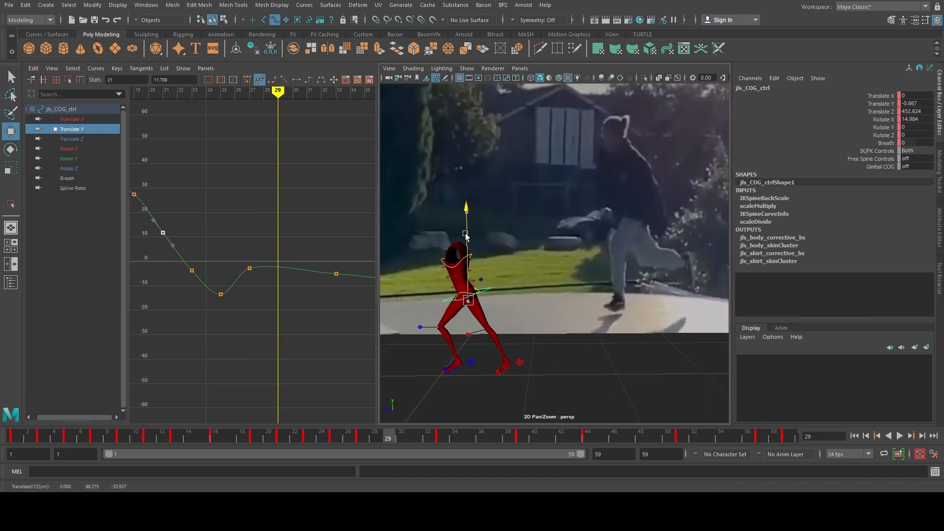
key(s)
Step: Lower the COG control's Translate Y key at frame 27 to -3.414
scroll(322, 248, up, 3)
drag(237, 255, 258, 282)
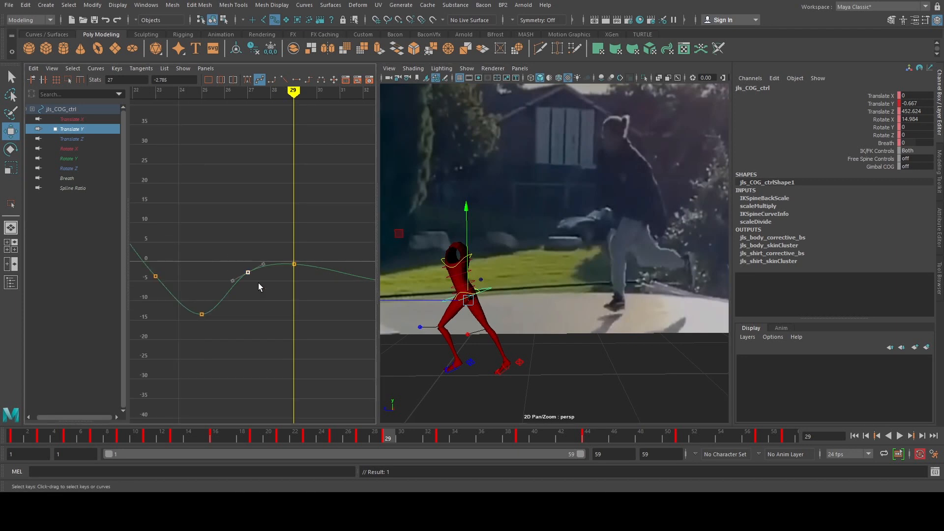
middle_drag(259, 284, 262, 282)
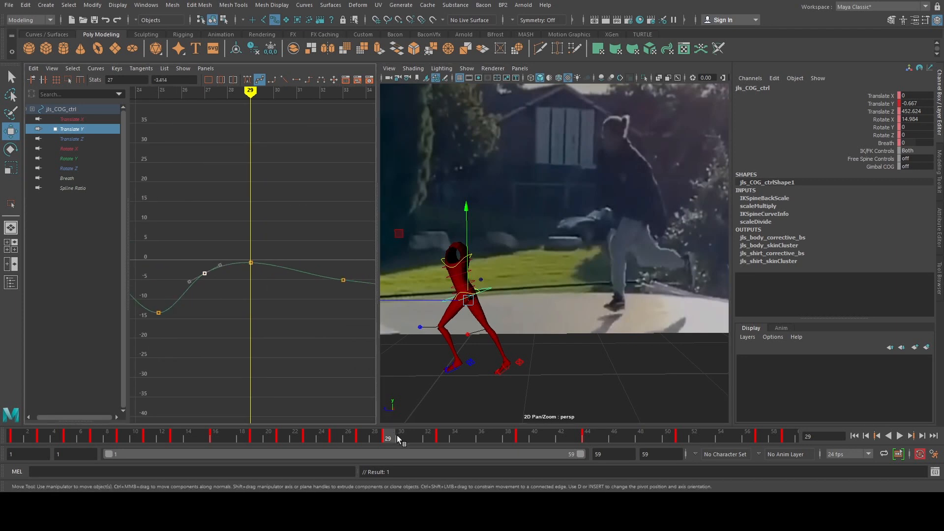
Step: Add a Translate Y key for the COG control at frame 31 and lower it to -11.223
drag(396, 436, 419, 438)
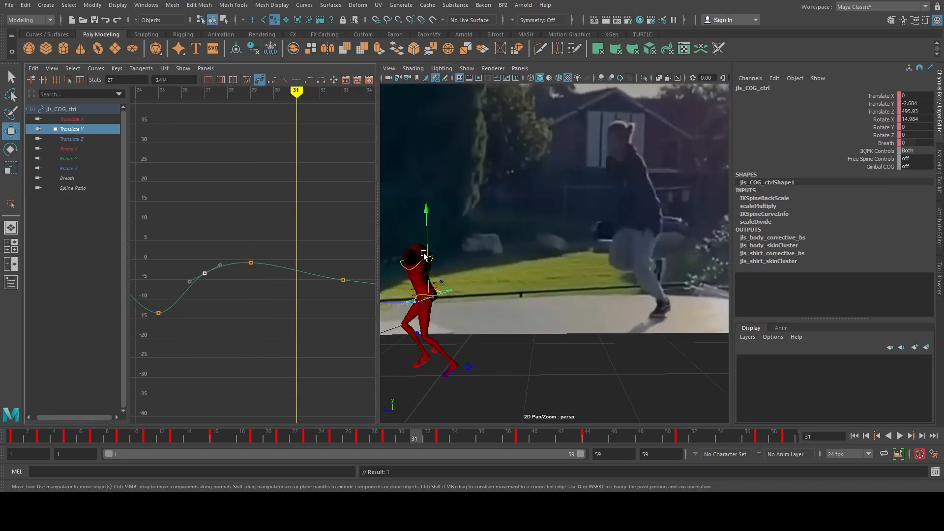
drag(424, 257, 426, 262)
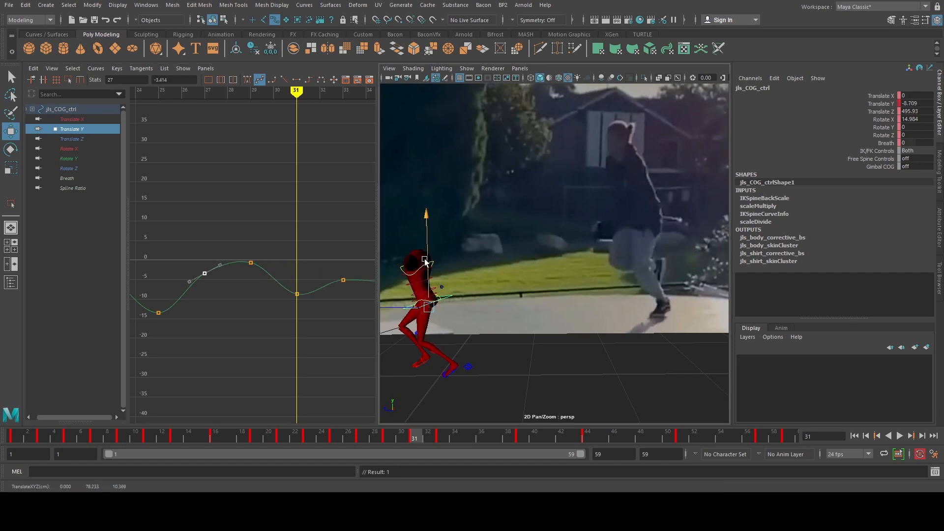
drag(281, 272, 315, 300)
middle_drag(308, 309, 265, 340)
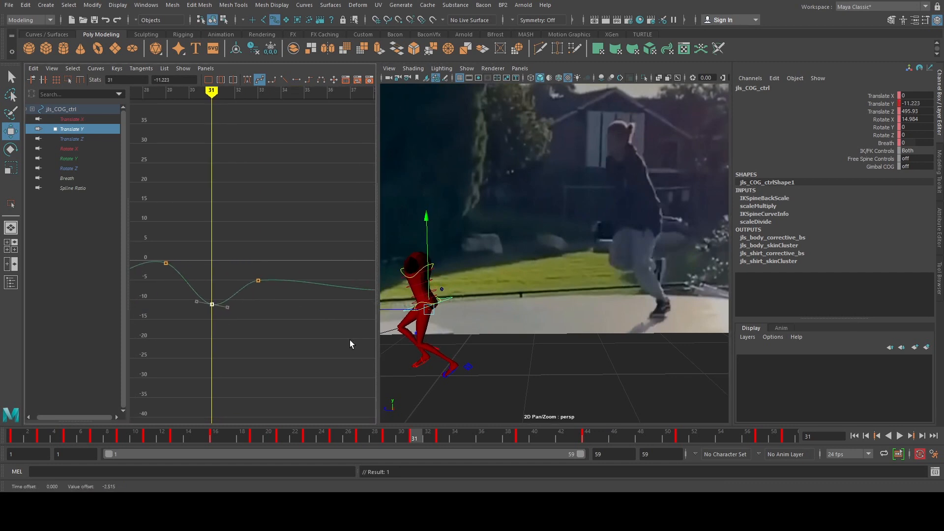
Step: Move the COG control's Translate Y key from frame 33 to frame 34 at -4.217
drag(432, 438, 438, 438)
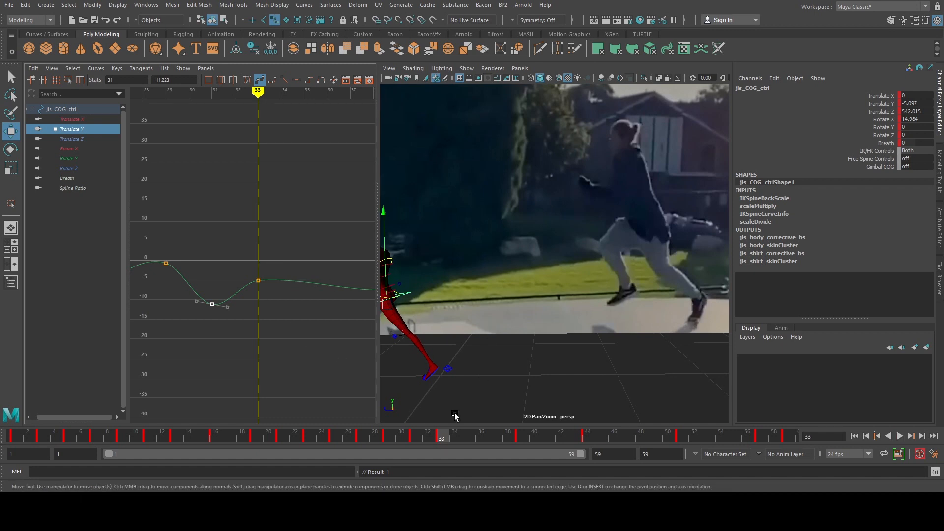
mouse_move(446, 439)
mouse_down()
mouse_move(465, 436)
mouse_move(442, 435)
mouse_move(464, 435)
mouse_move(455, 436)
mouse_up()
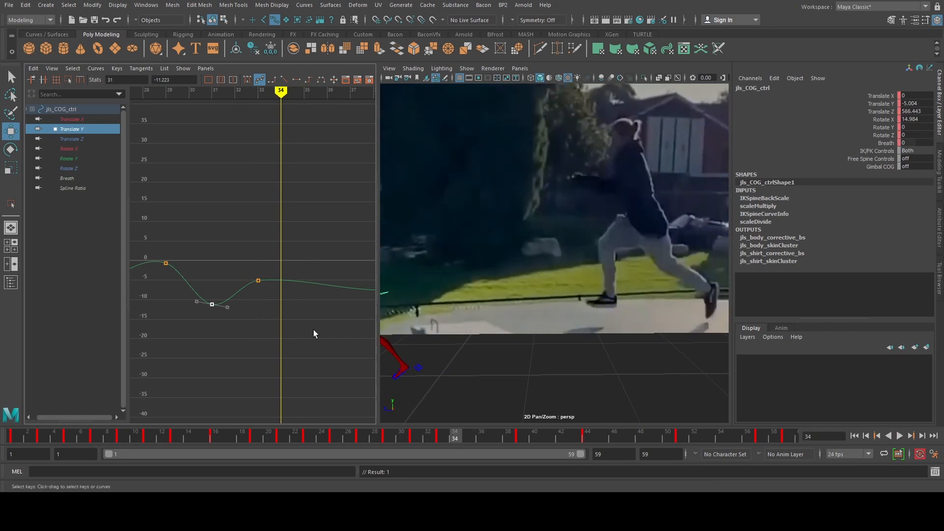
middle_drag(279, 288, 296, 285)
Step: Add a Translate Y key for the COG control at frame 37 and lower it to -10.013
alt+middle_drag(465, 293, 480, 263)
alt+right_drag(480, 264, 456, 377)
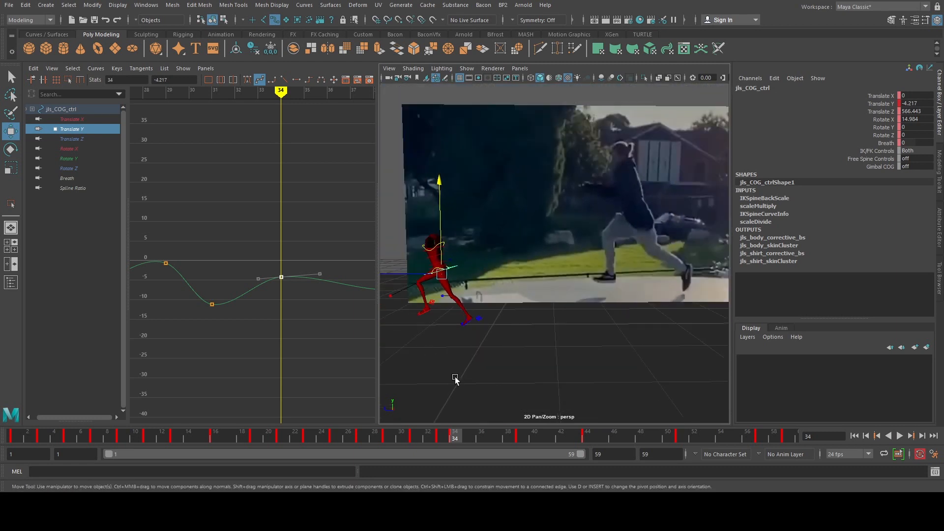
drag(456, 435, 497, 436)
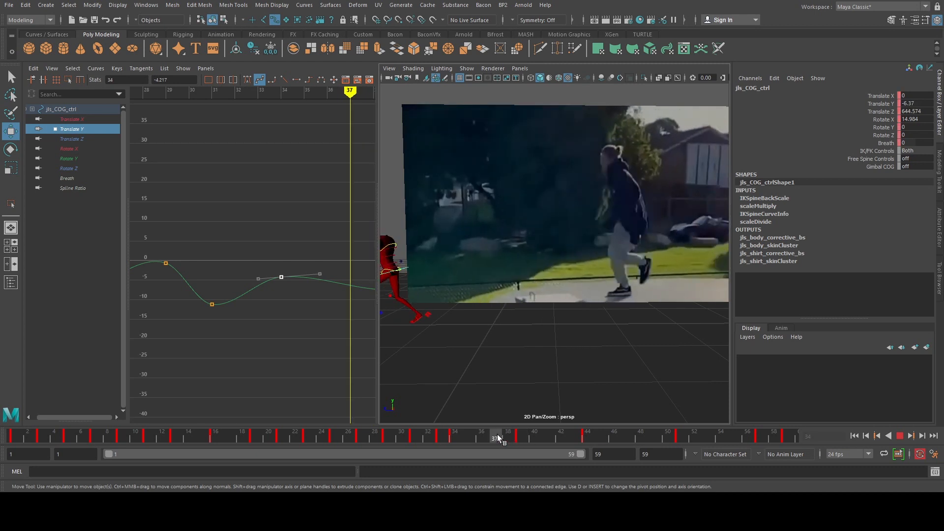
alt+middle_drag(238, 256, 216, 258)
alt+middle_drag(442, 263, 532, 264)
scroll(512, 258, up, 3)
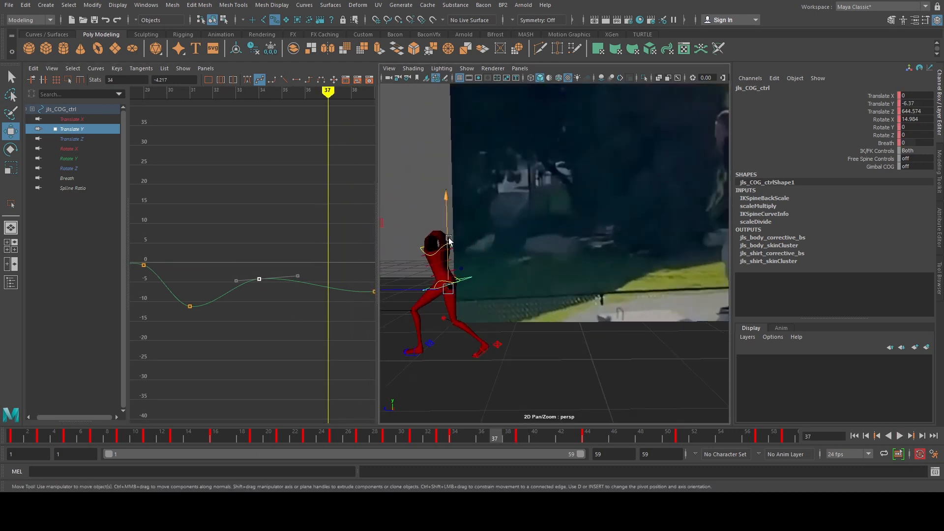
drag(448, 238, 449, 240)
alt+middle_drag(299, 234, 248, 201)
drag(260, 234, 295, 278)
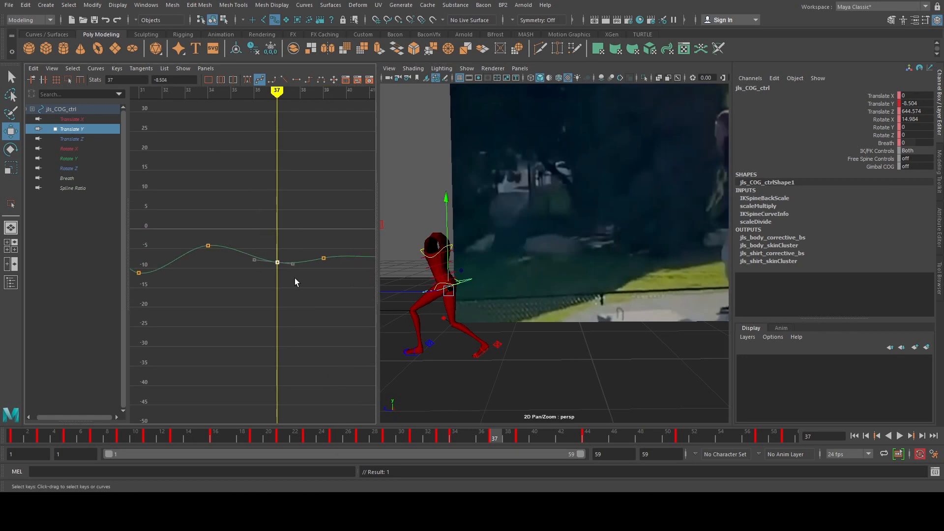
middle_drag(294, 279, 295, 285)
Step: Move the COG control's Translate Y key from frame 39 to frame 40 at -5.699 and set its tangents to Auto
alt+middle_drag(565, 291, 485, 290)
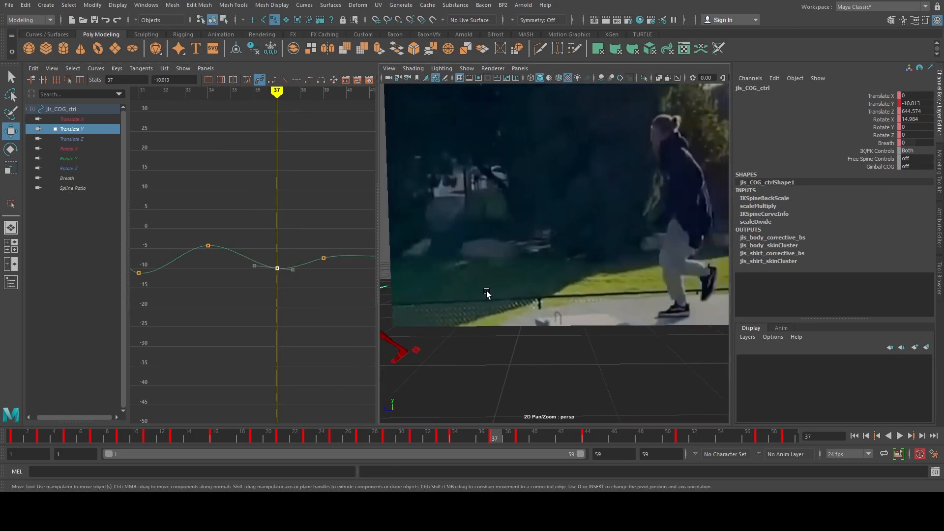
scroll(486, 291, down, 2)
drag(506, 437, 534, 435)
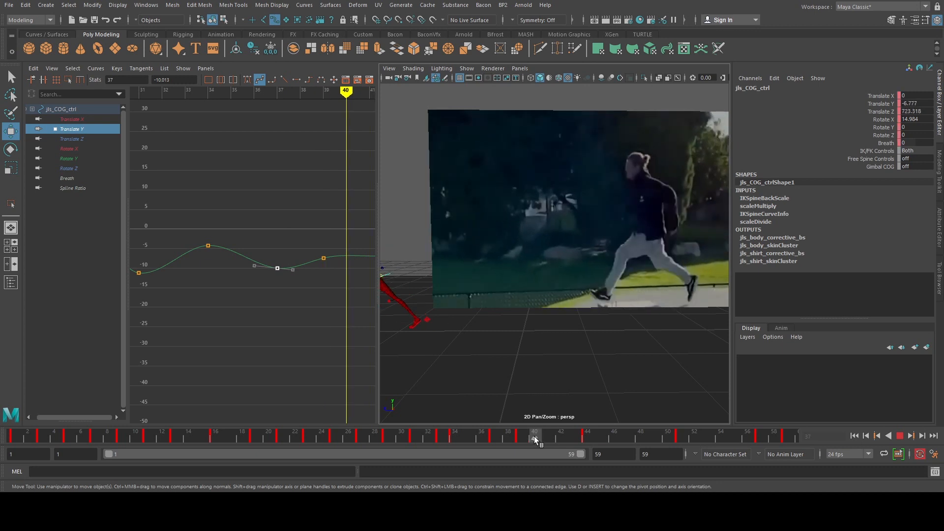
scroll(311, 262, up, 4)
alt+middle_drag(320, 248, 263, 243)
drag(291, 228, 346, 271)
middle_drag(354, 267, 379, 258)
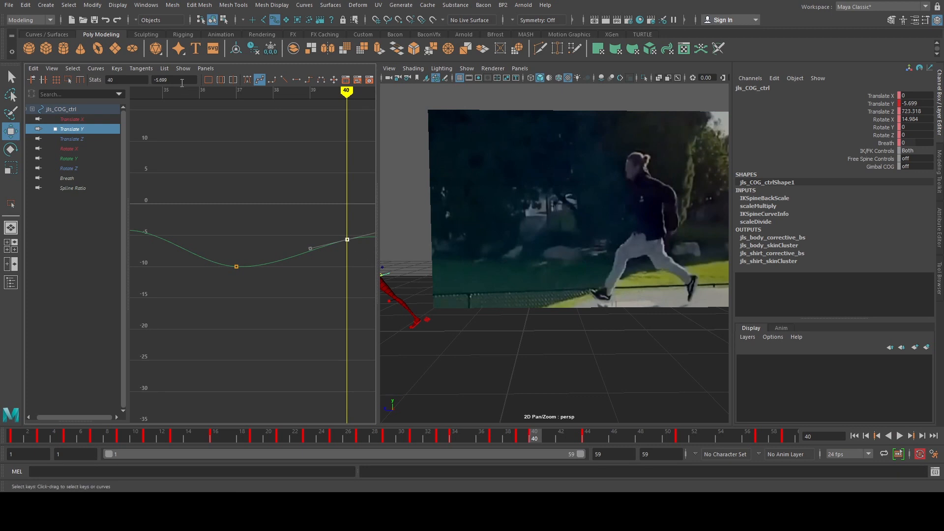
click(246, 79)
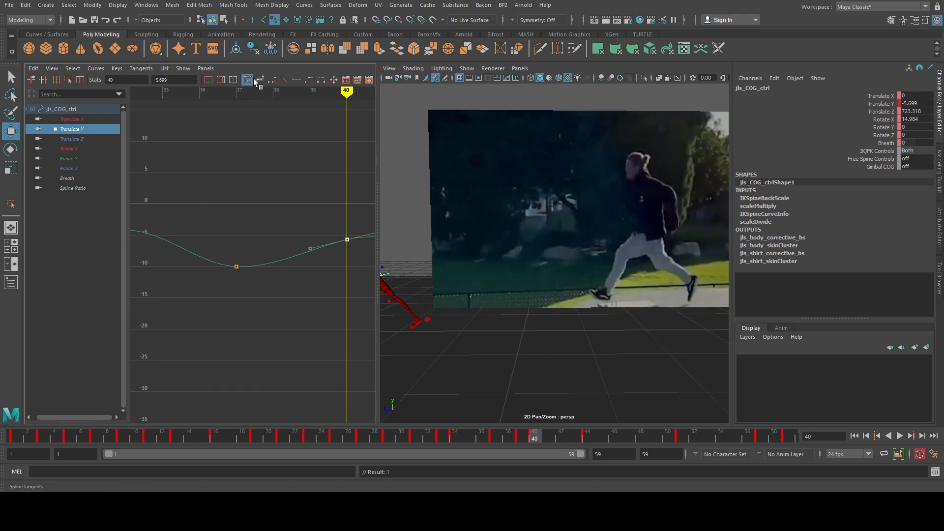
alt+middle_drag(327, 179, 224, 171)
drag(220, 168, 256, 237)
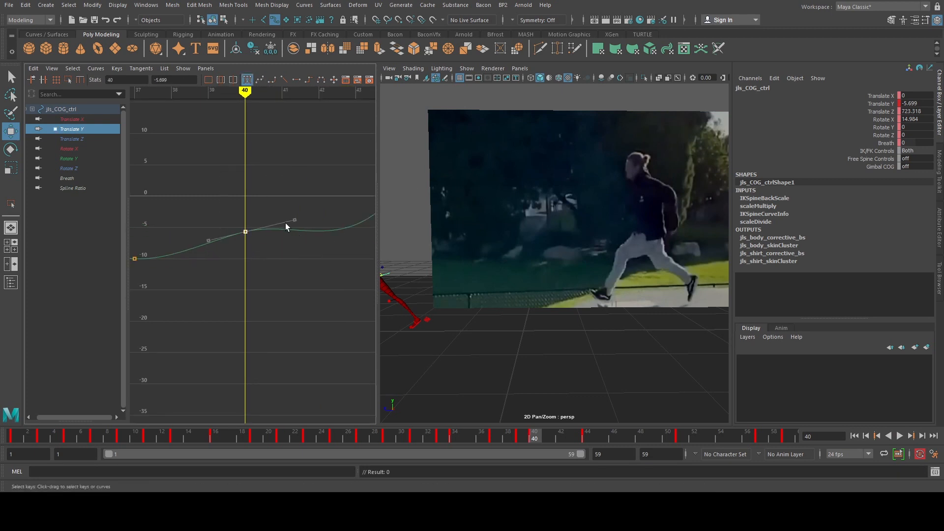
Step: Add a Translate Y key for the COG control at frame 42 with a value of -10.873 and Auto tangents
scroll(536, 253, down, 4)
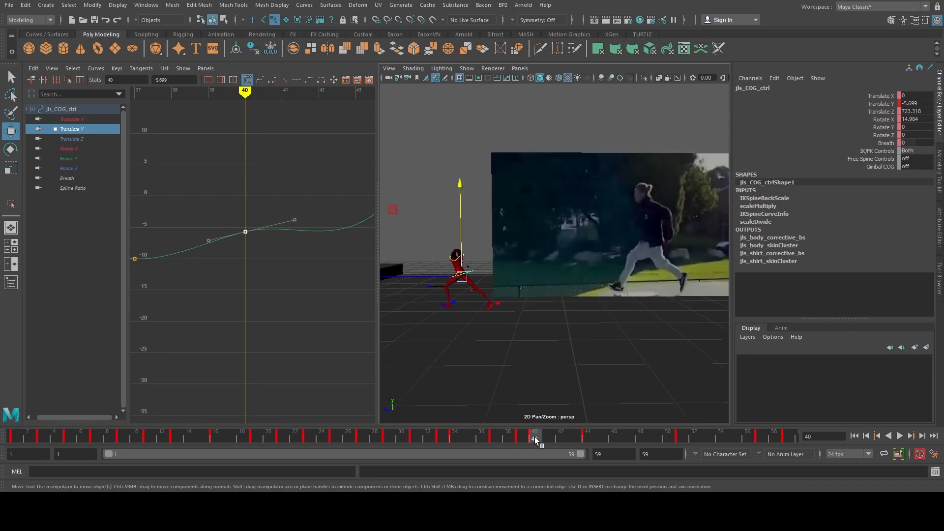
drag(536, 439, 561, 440)
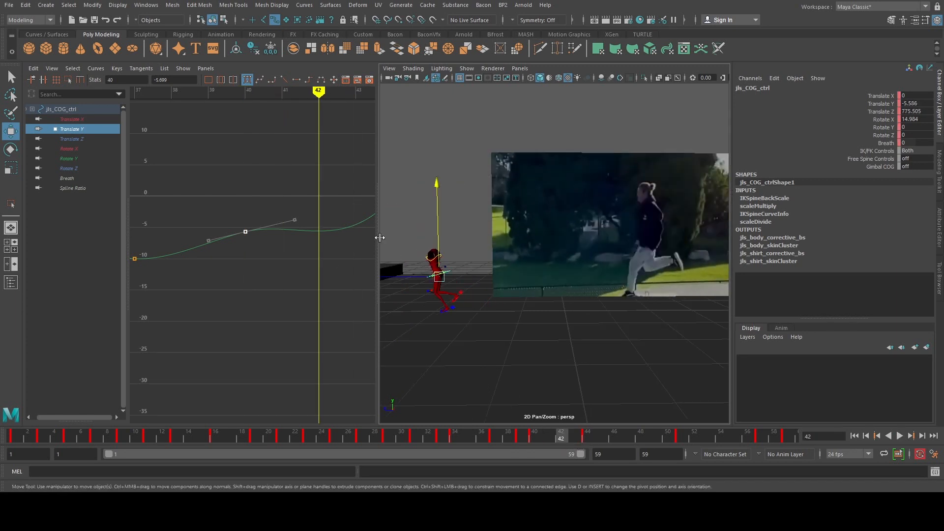
drag(442, 231, 441, 236)
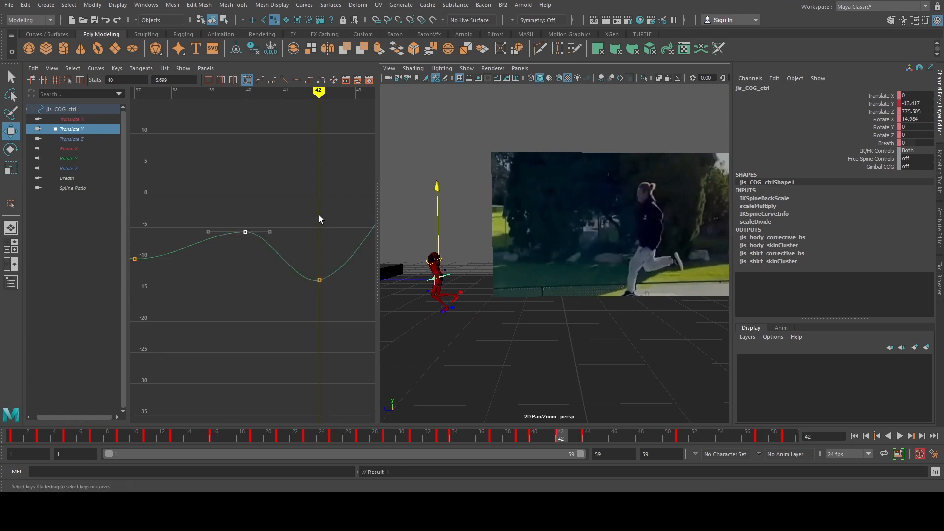
drag(302, 247, 332, 293)
middle_drag(332, 293, 322, 247)
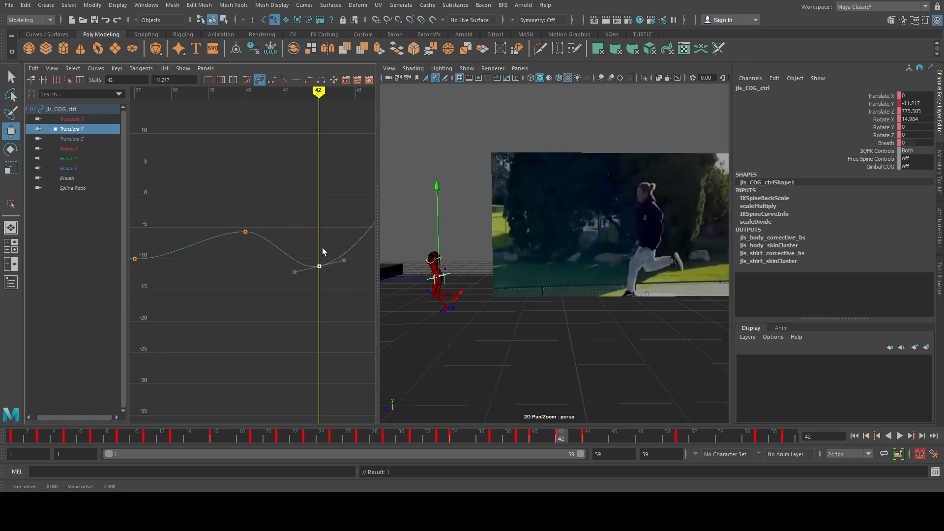
click(248, 81)
alt+middle_drag(308, 193, 291, 225)
scroll(266, 203, up, 2)
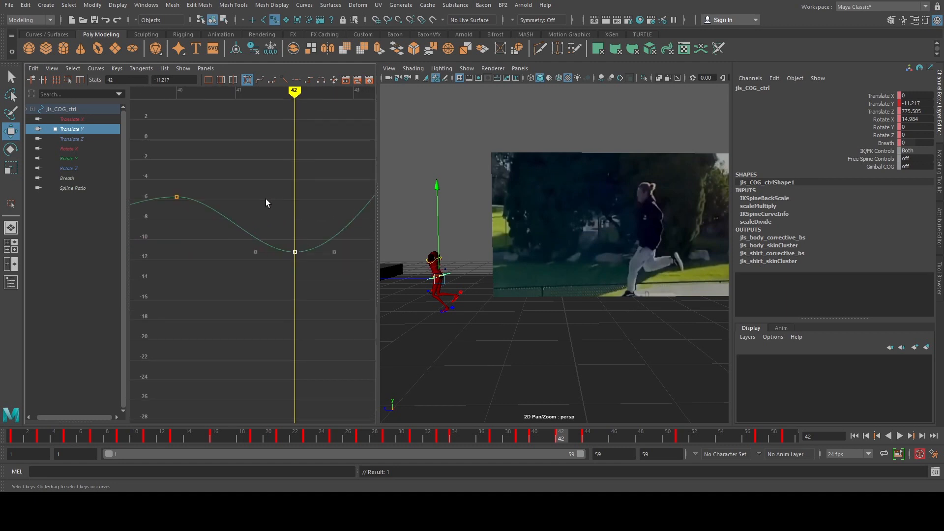
drag(317, 261, 317, 262)
middle_drag(305, 264, 309, 260)
alt+middle_drag(468, 250, 458, 262)
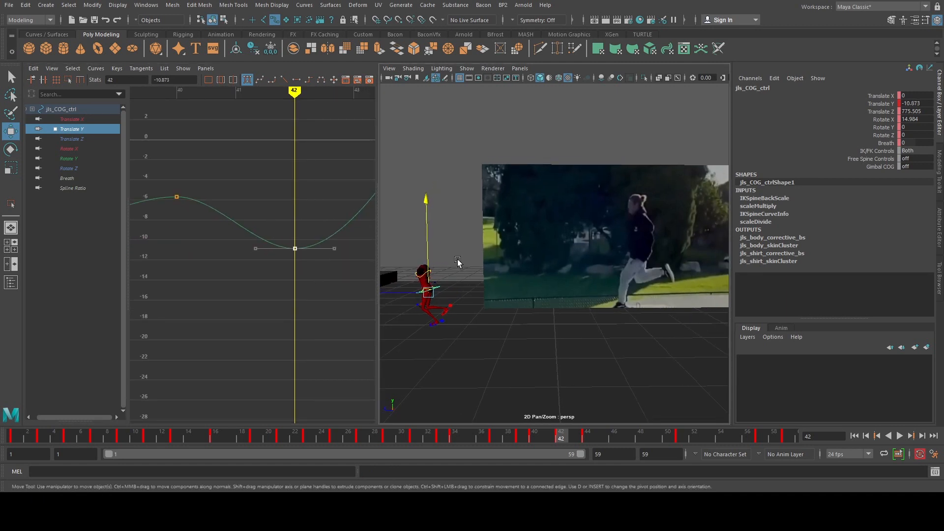
Step: Examine the COG control's Translate Y curve and the character's takeoff from frames 42 to 51 against the footage, then play the animation
drag(567, 439, 586, 439)
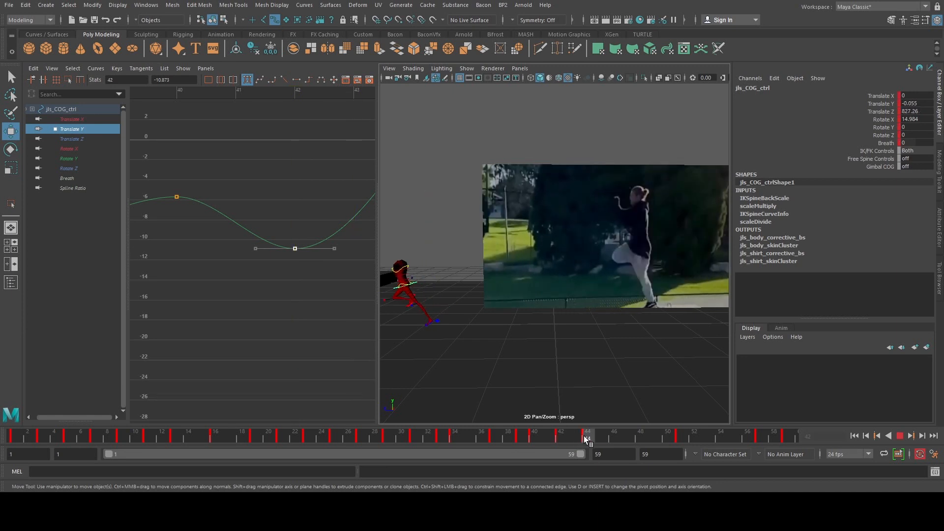
scroll(243, 208, down, 3)
alt+middle_drag(313, 198, 264, 226)
alt+middle_drag(324, 216, 358, 275)
drag(596, 439, 679, 445)
scroll(236, 188, down, 5)
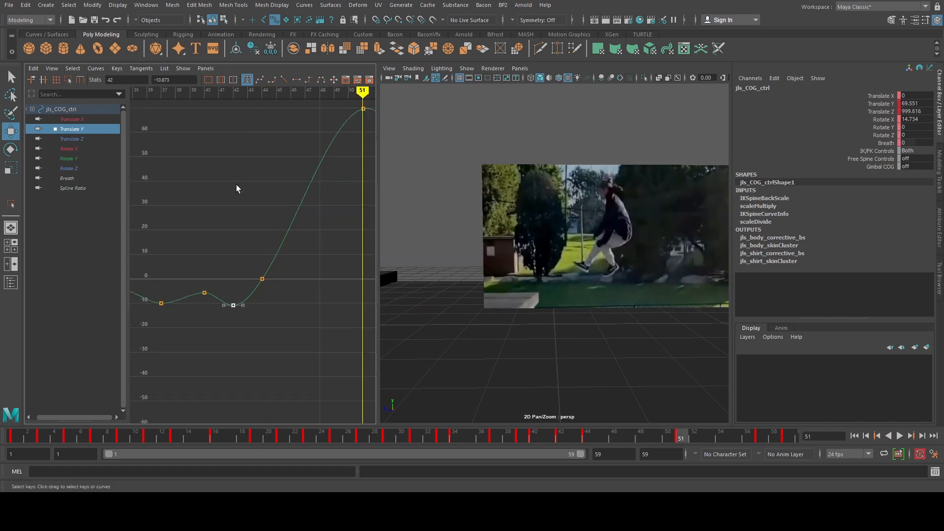
alt+middle_drag(289, 191, 236, 211)
key(space)
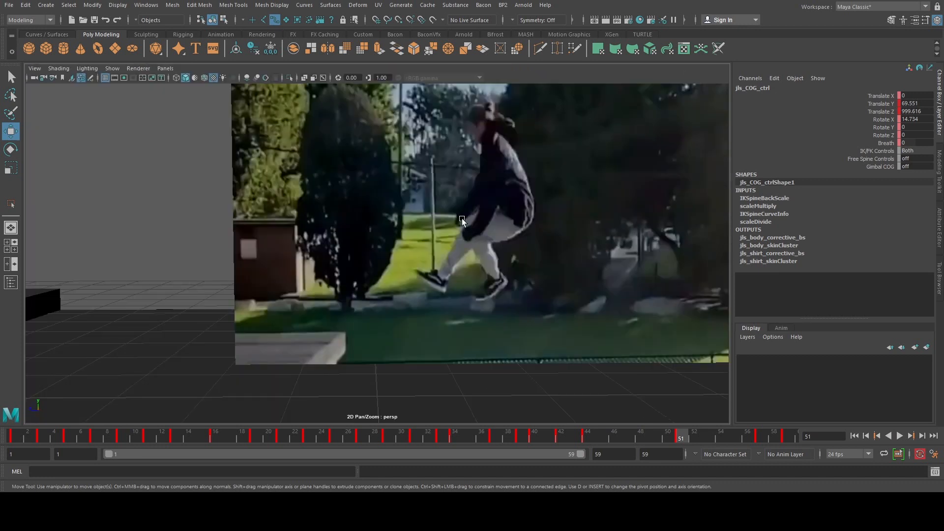
alt+right_drag(461, 219, 315, 197)
alt+middle_drag(315, 198, 438, 209)
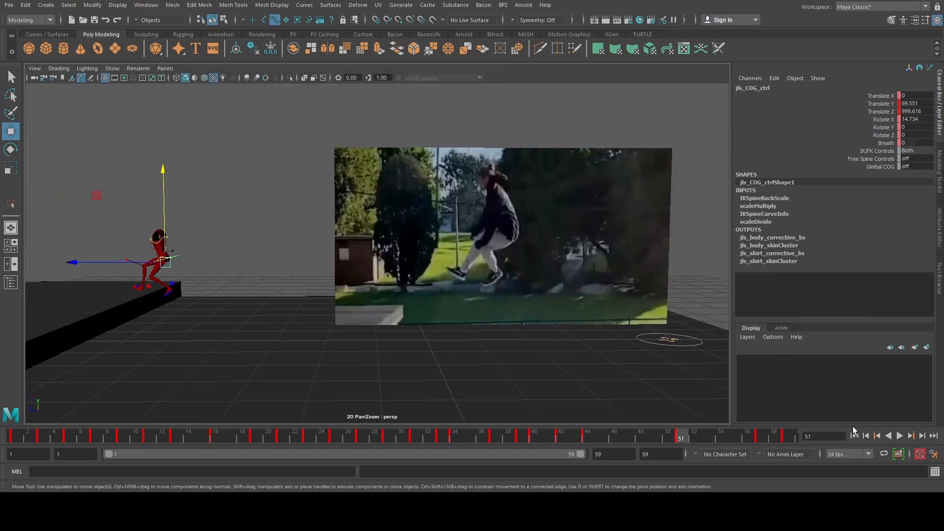
click(899, 436)
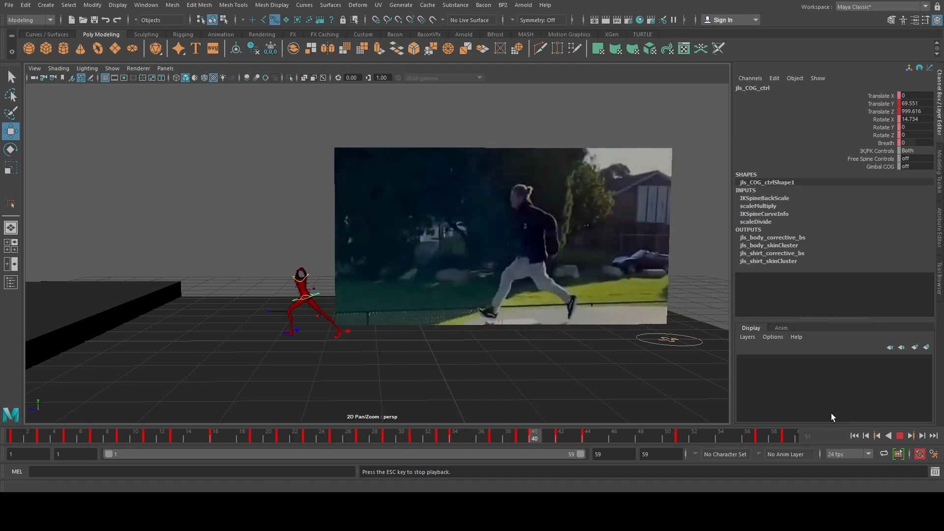
click(900, 435)
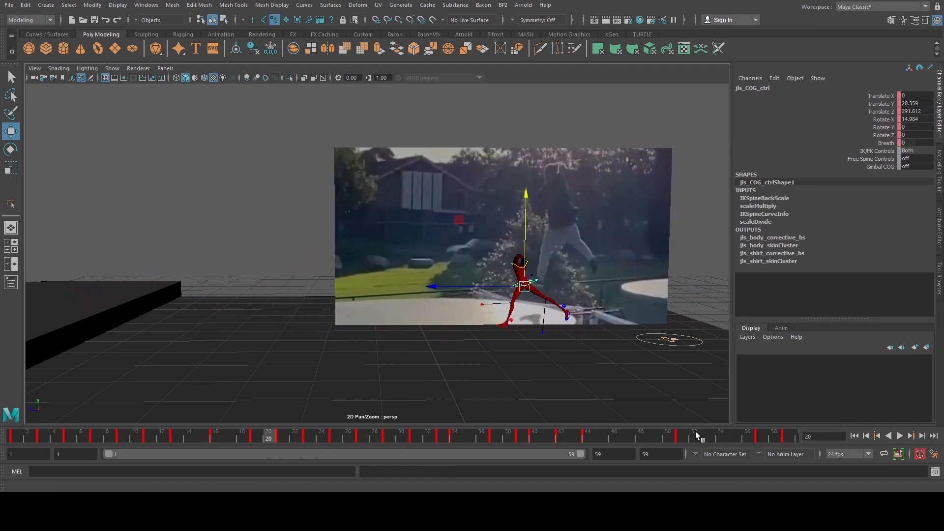
Step: Raise the COG and both foot IK controls together at frame 51, putting the right foot at Translate Y 120.199
click(686, 436)
alt+drag(344, 295, 424, 294)
click(289, 294)
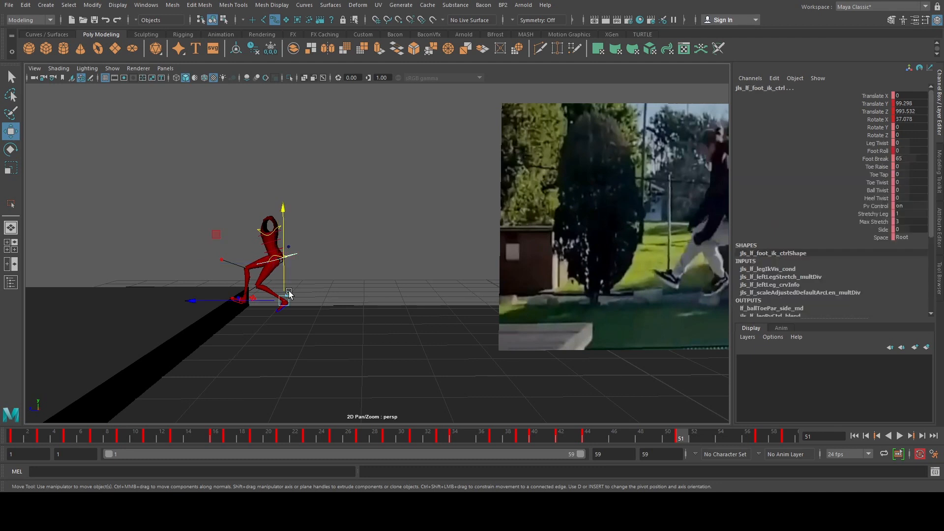
click(253, 298)
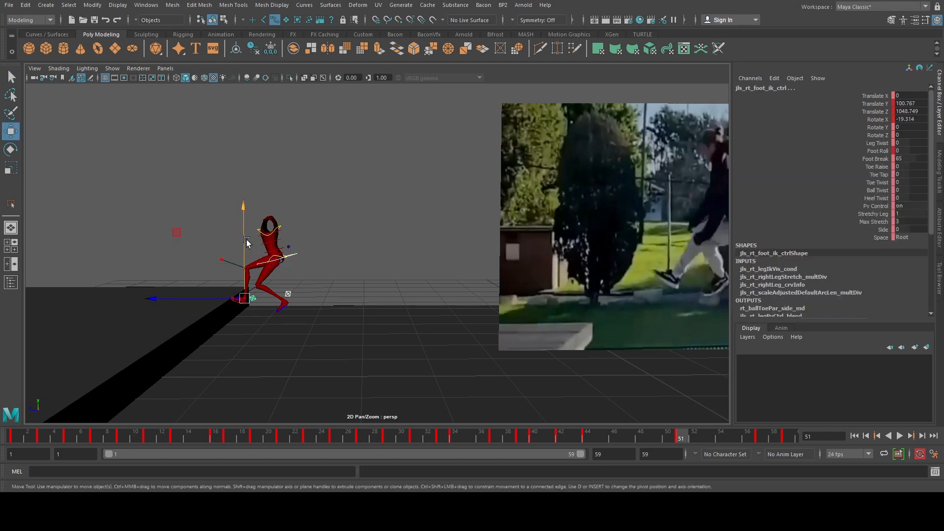
drag(247, 242, 245, 227)
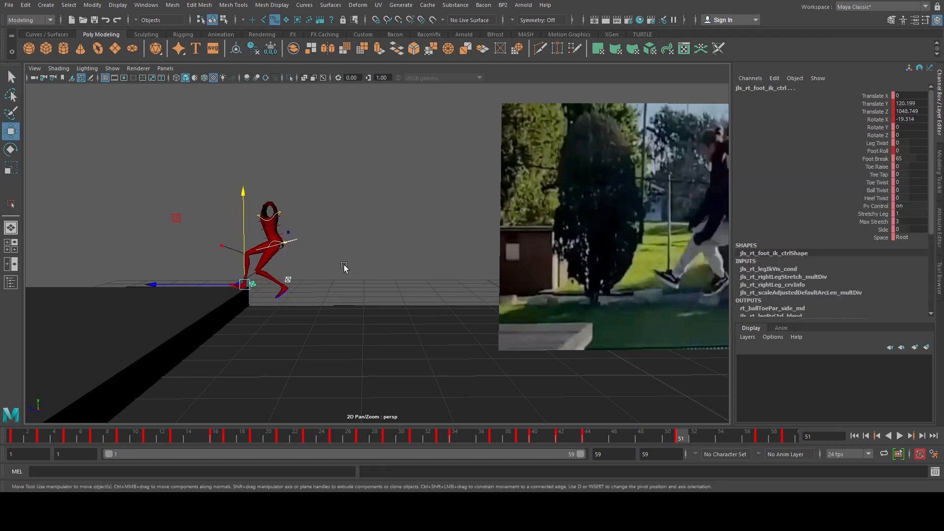
click(344, 265)
Step: Raise the COG control's Translate Y keys at frames 37 and 42, with the frame 42 key at -8.358
click(296, 239)
alt+middle_drag(428, 277, 334, 265)
key(alt+v)
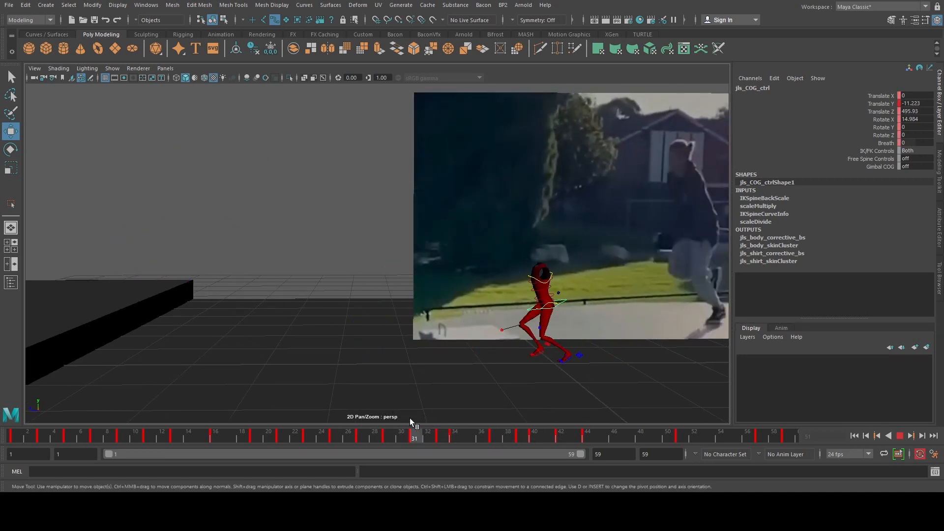
click(411, 425)
key(space)
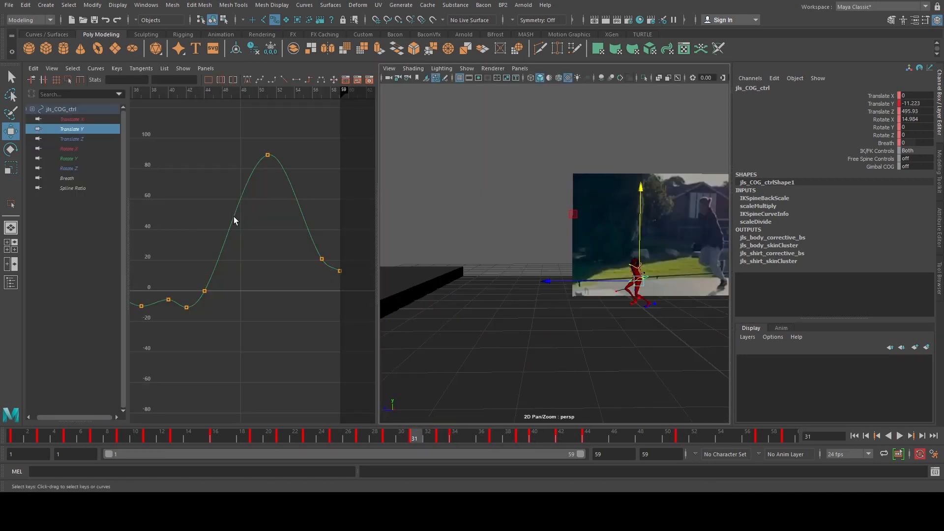
scroll(235, 216, down, 3)
alt+middle_drag(250, 194, 202, 180)
scroll(288, 176, up, 4)
scroll(303, 171, up, 4)
drag(264, 257, 264, 257)
middle_drag(257, 255, 221, 240)
drag(272, 225, 308, 252)
middle_drag(306, 255, 306, 244)
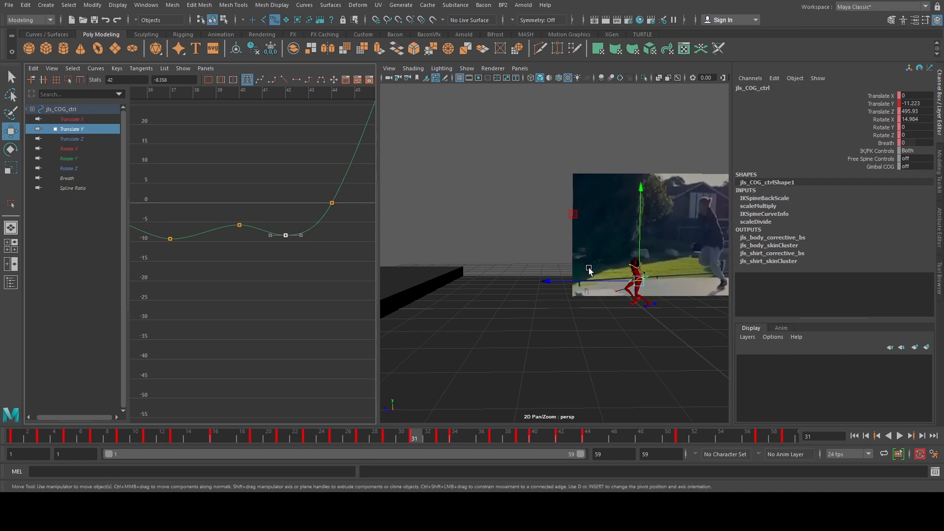
Step: Play the animation, then lower the COG control's Translate Y keys to -9.741 at frame 42 and -10.013 at frame 37
key(space)
click(899, 436)
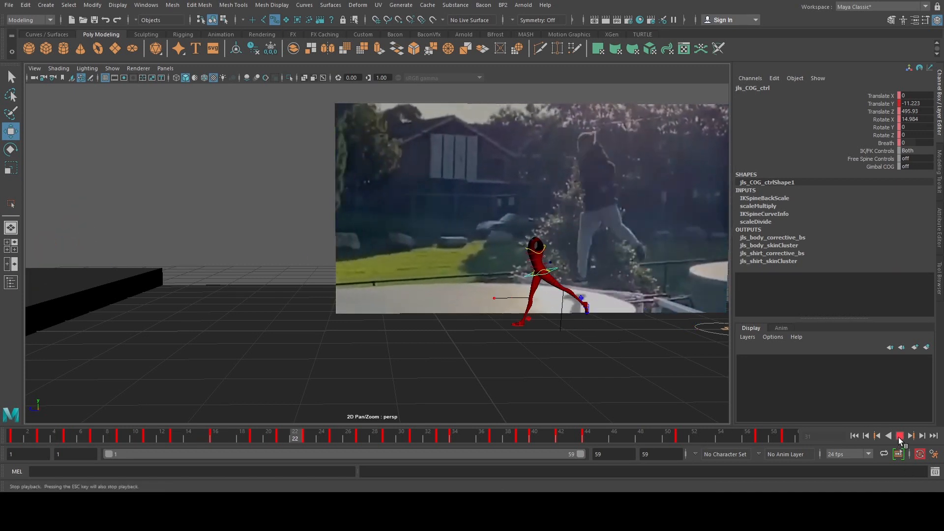
click(899, 436)
key(space)
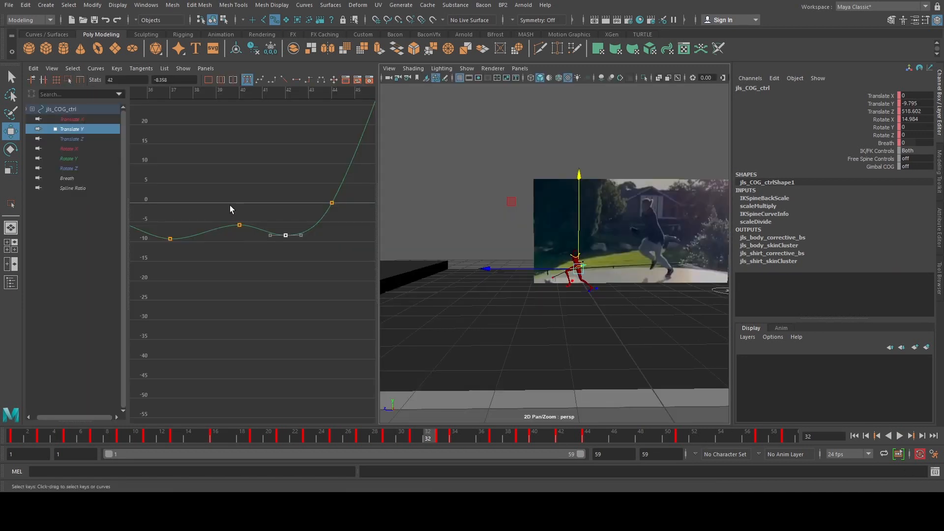
middle_drag(282, 249, 280, 254)
alt+middle_drag(233, 237, 326, 249)
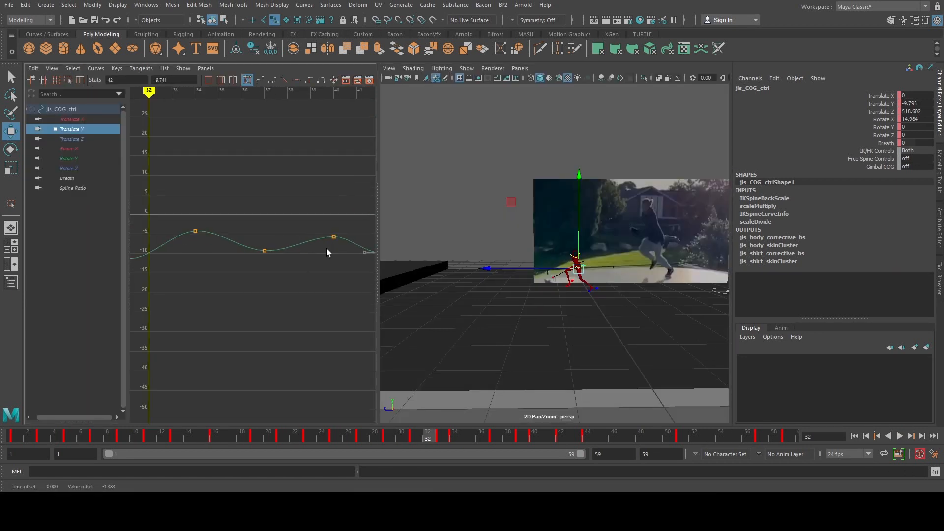
middle_drag(277, 266, 277, 269)
Step: Raise the COG control's Translate Y key at frame 31 to -8.331 and play the animation to check the motion
alt+middle_drag(224, 247, 354, 244)
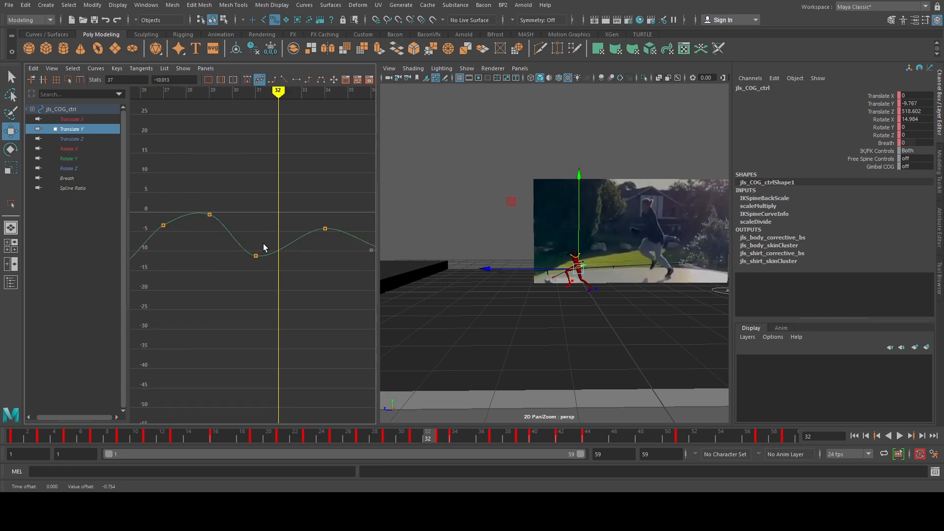
scroll(248, 241, down, 3)
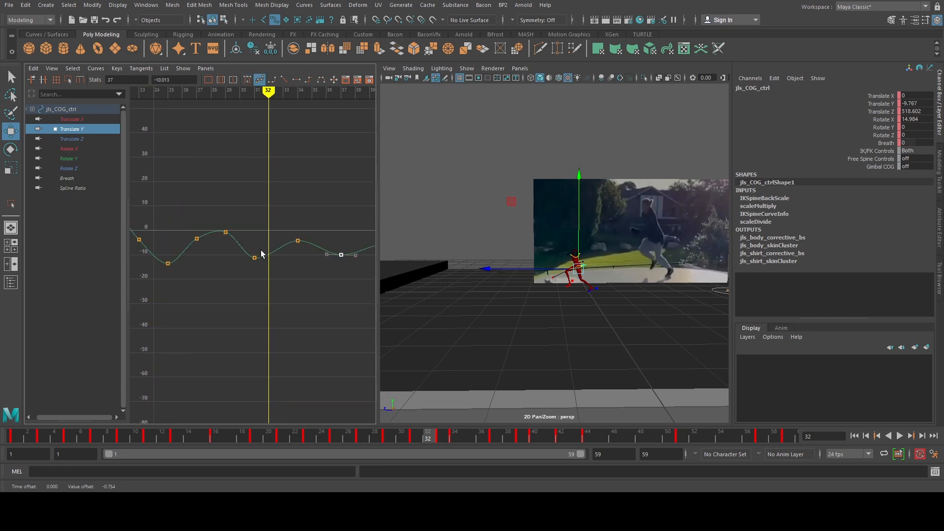
scroll(248, 241, up, 2)
key(comma)
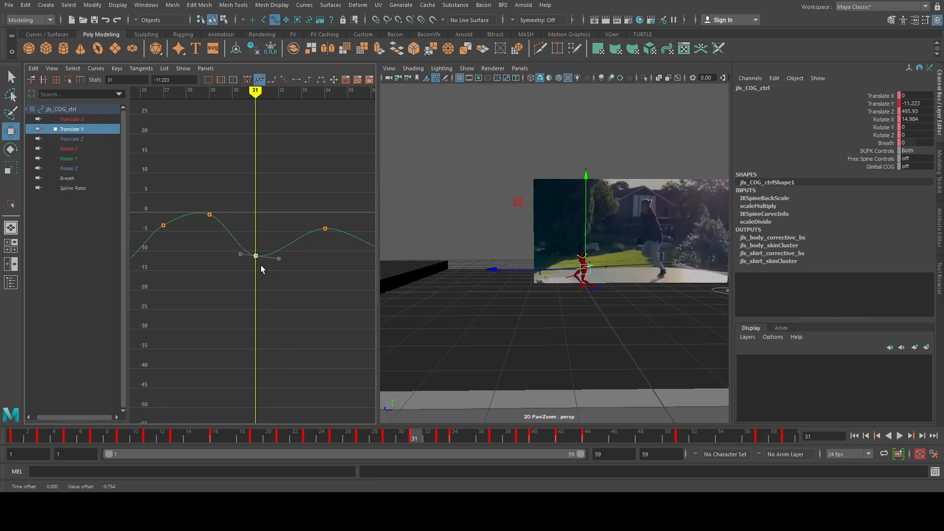
middle_drag(259, 265, 261, 254)
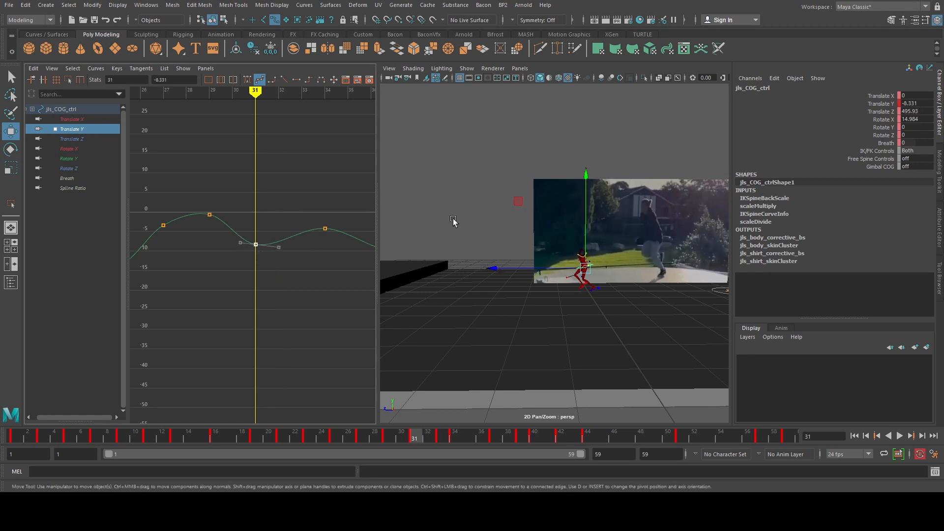
key(space)
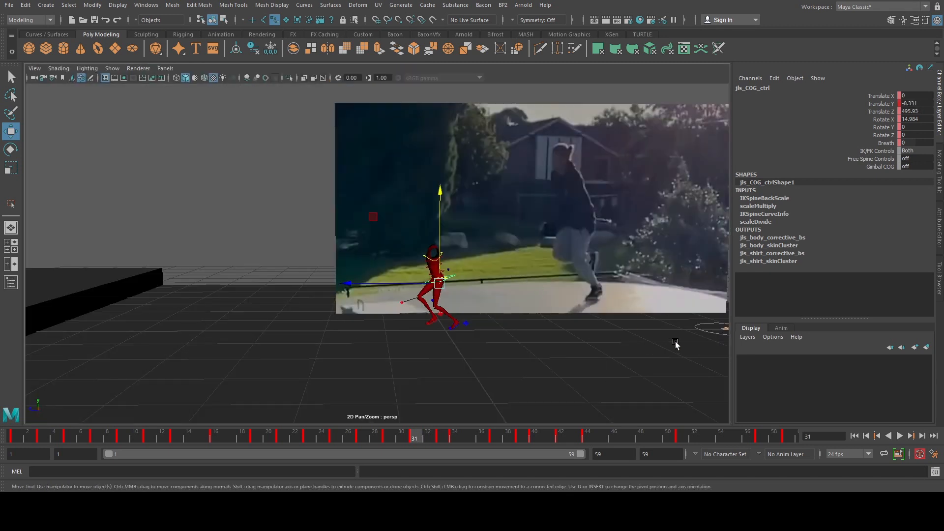
click(900, 436)
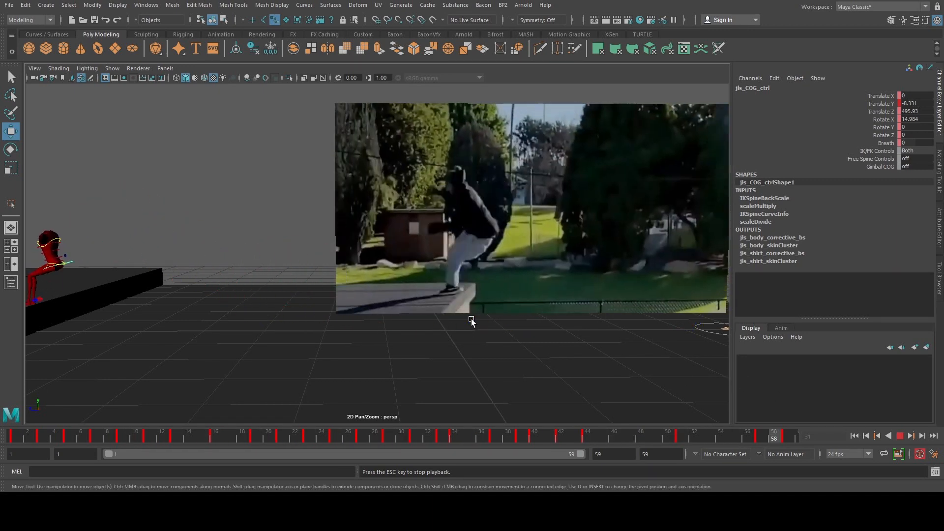
click(900, 436)
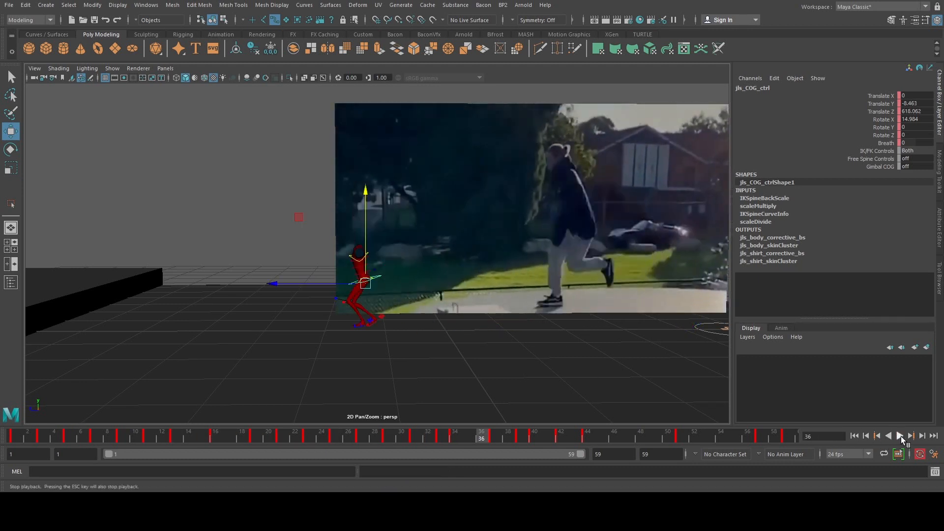
Step: Lower the COG and both foot IK controls together at frame 51 until the right foot's Translate Y is 101.755
click(680, 436)
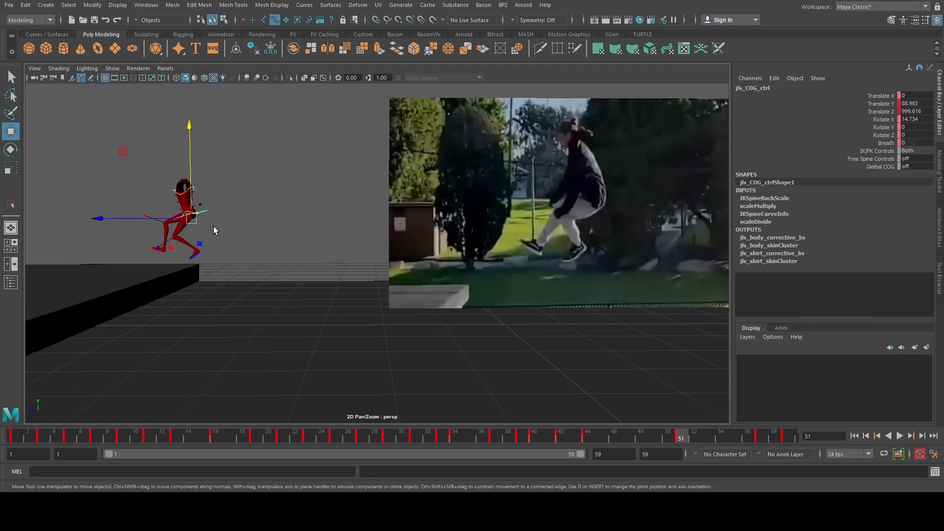
key(q)
click(199, 248)
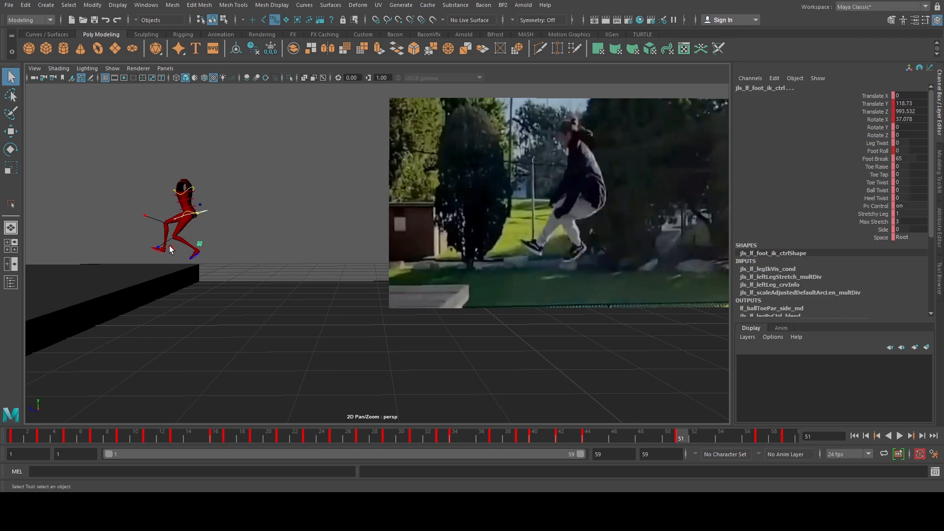
key(w)
drag(164, 193, 160, 204)
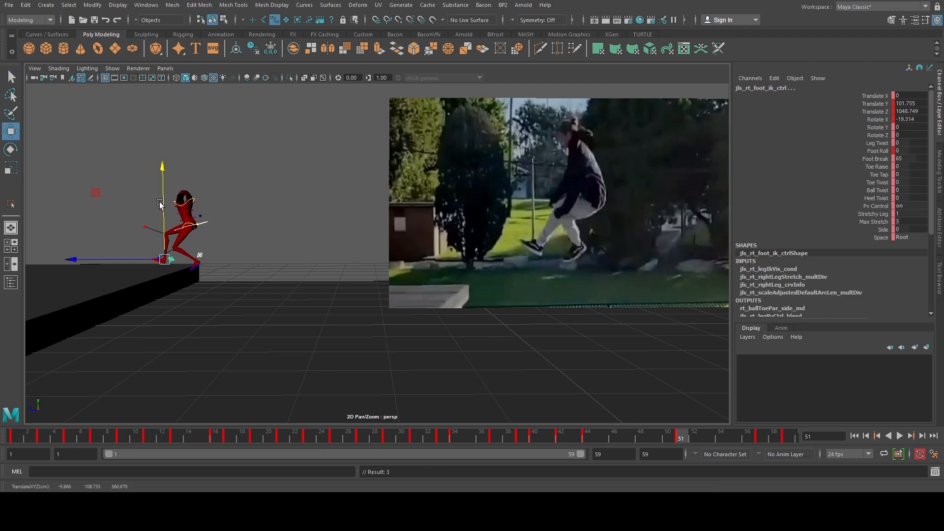
click(263, 221)
alt+middle_drag(263, 221, 277, 218)
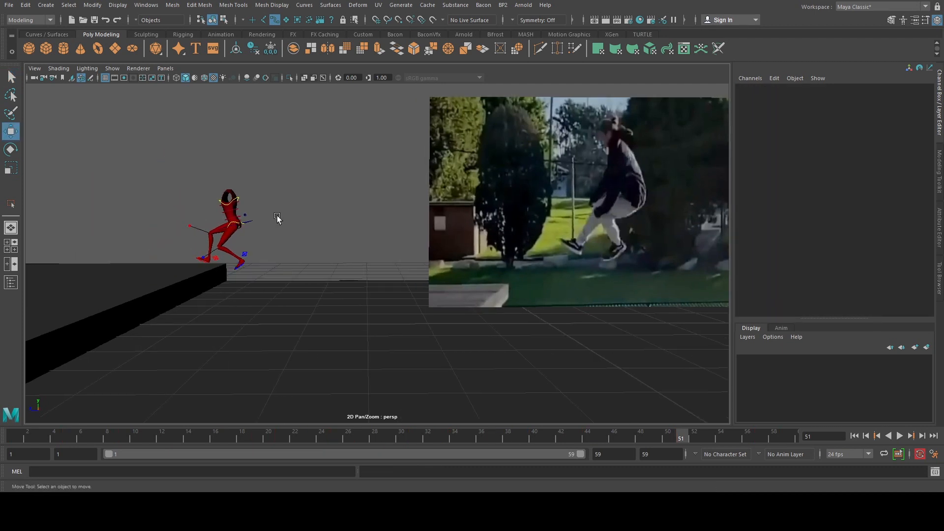
Step: Check the right foot's motion up to frame 51, then lower the COG control's Translate Y key there to 66.677
click(221, 259)
key(alt+v)
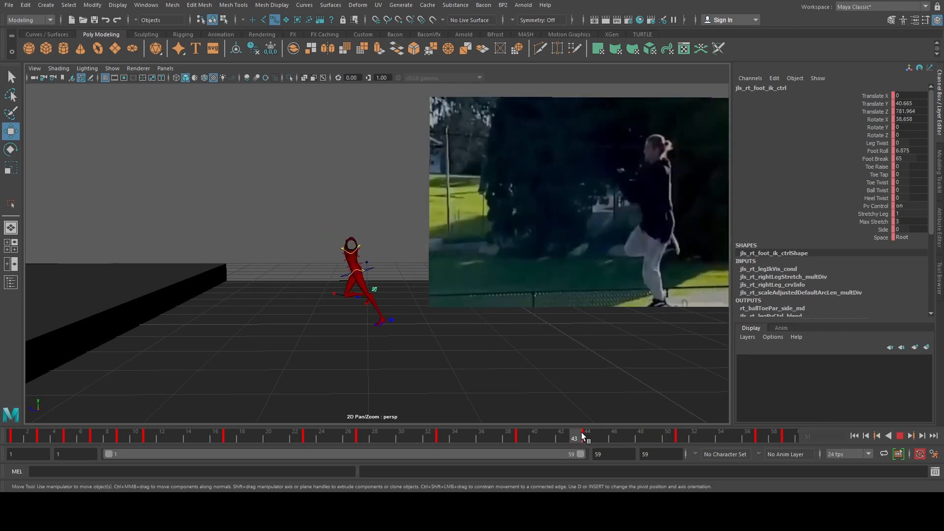
key(alt+v)
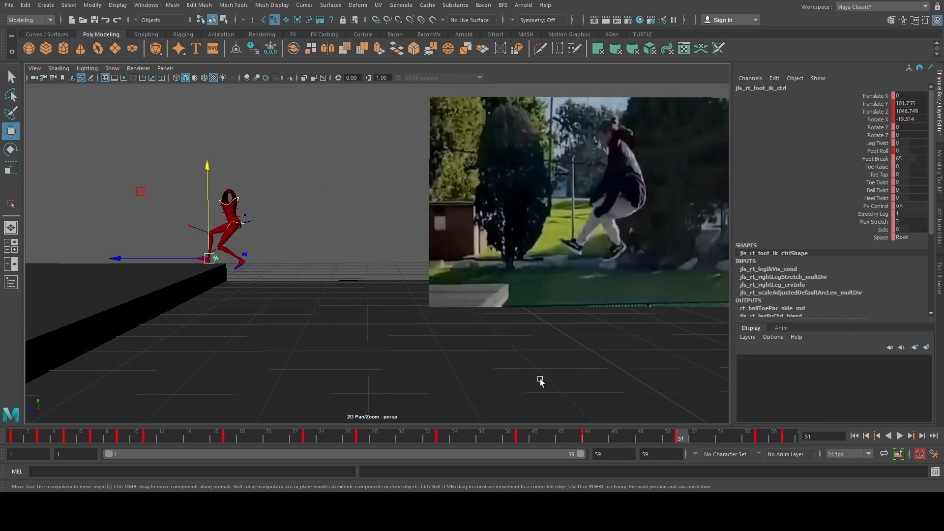
click(261, 223)
click(248, 224)
key(space)
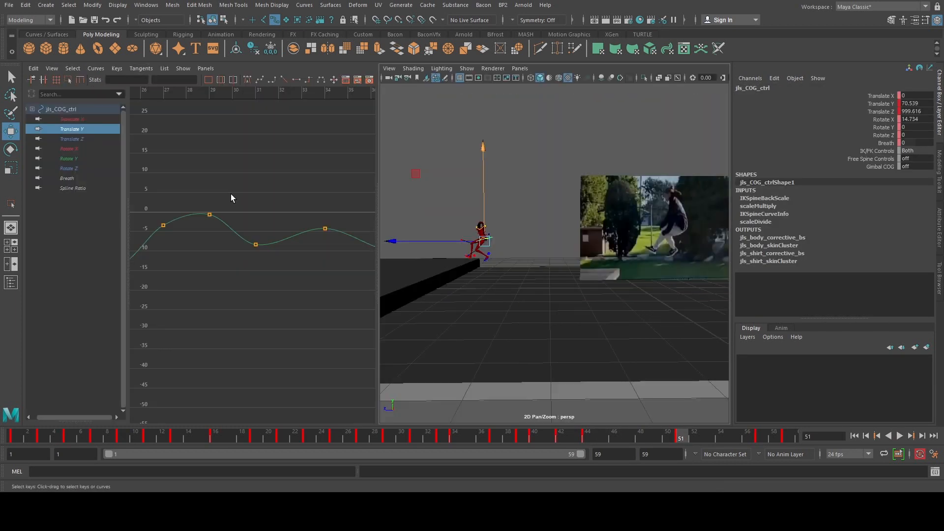
scroll(295, 211, down, 5)
alt+middle_drag(305, 214, 280, 200)
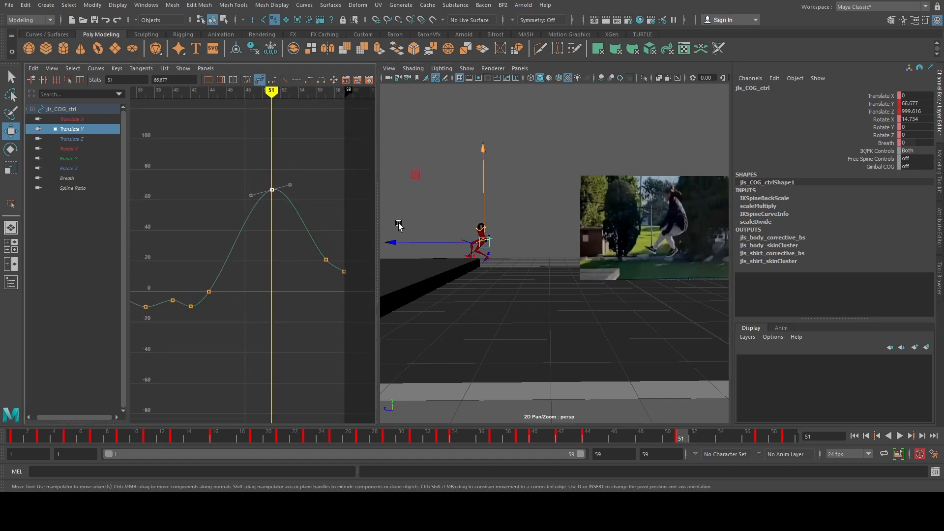
Step: Key the COG control's Translate Y at 23.865 on frame 46 of the takeoff
key(space)
click(587, 436)
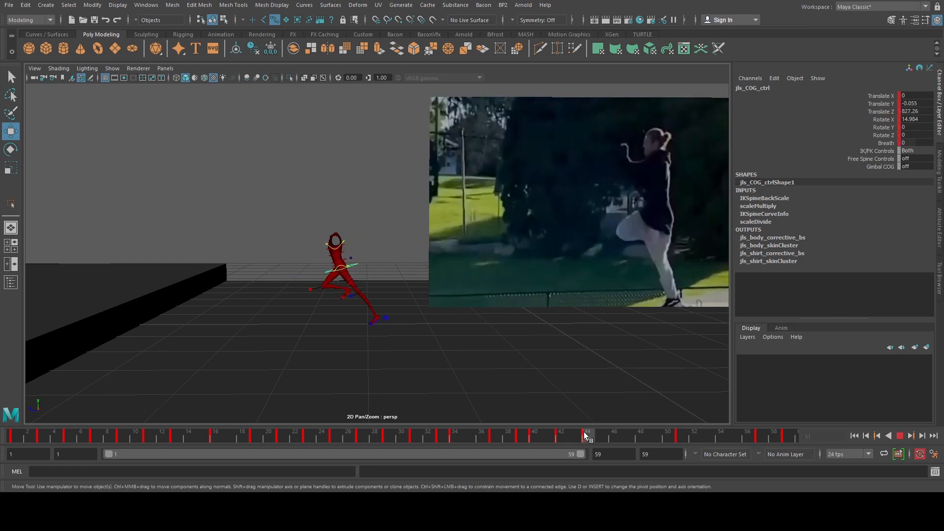
drag(596, 435, 614, 437)
scroll(318, 296, up, 2)
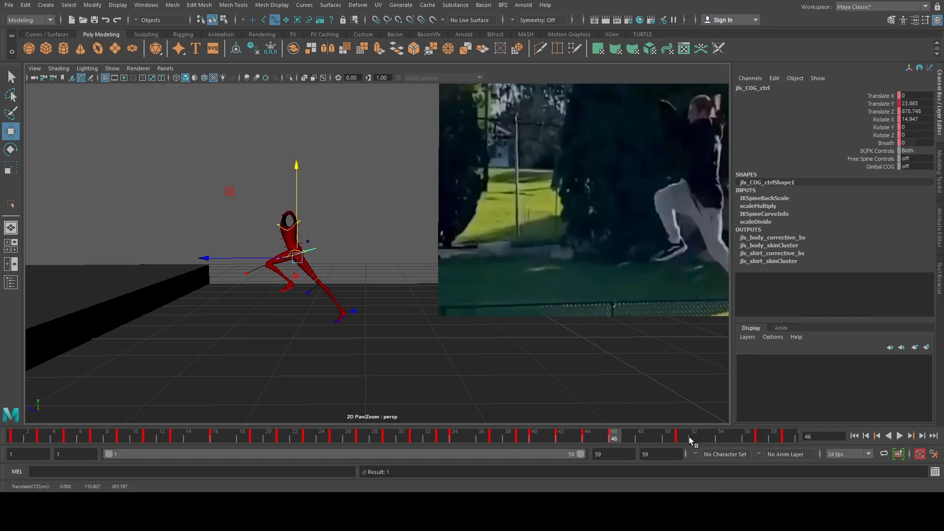
Step: Raise the COG control's Translate Y to 49.245 at frame 48 and to 50.454 at frame 54
drag(621, 435, 639, 438)
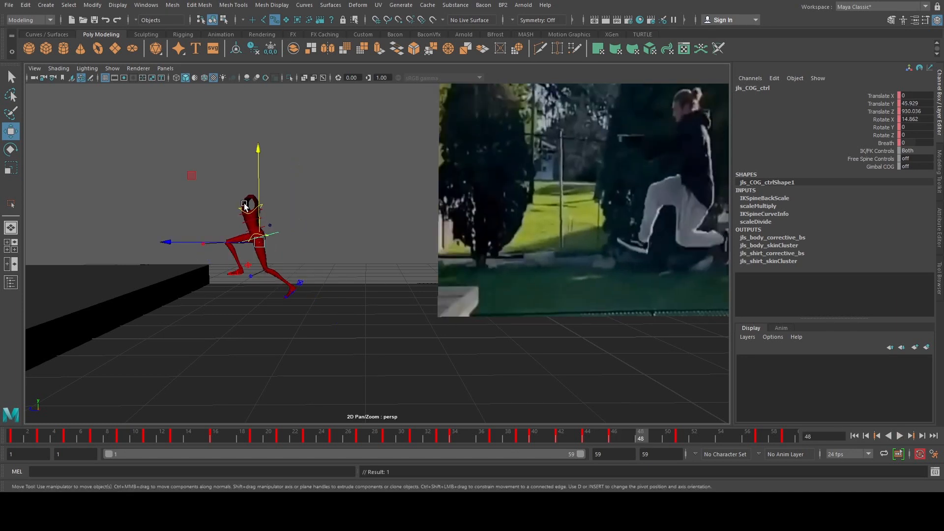
click(265, 194)
key(ctrl+z)
drag(259, 194, 260, 191)
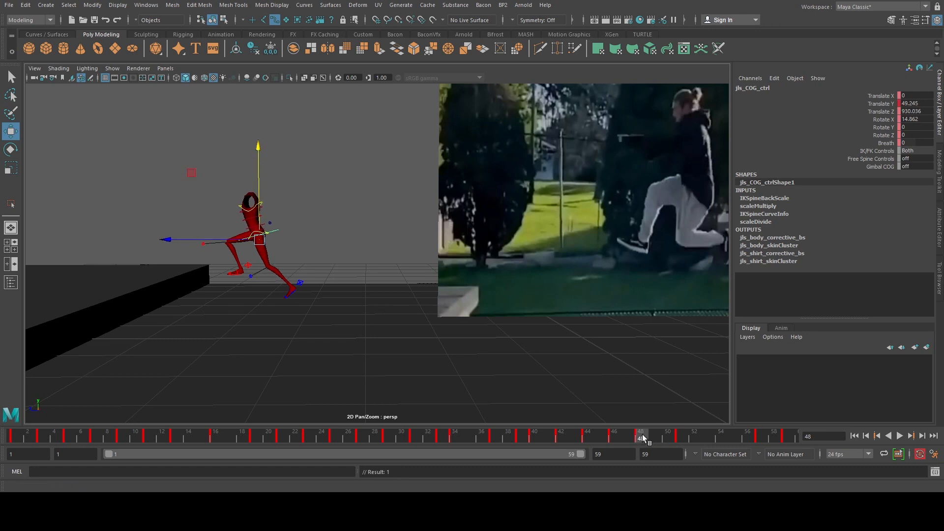
drag(643, 437, 721, 437)
drag(162, 188, 162, 184)
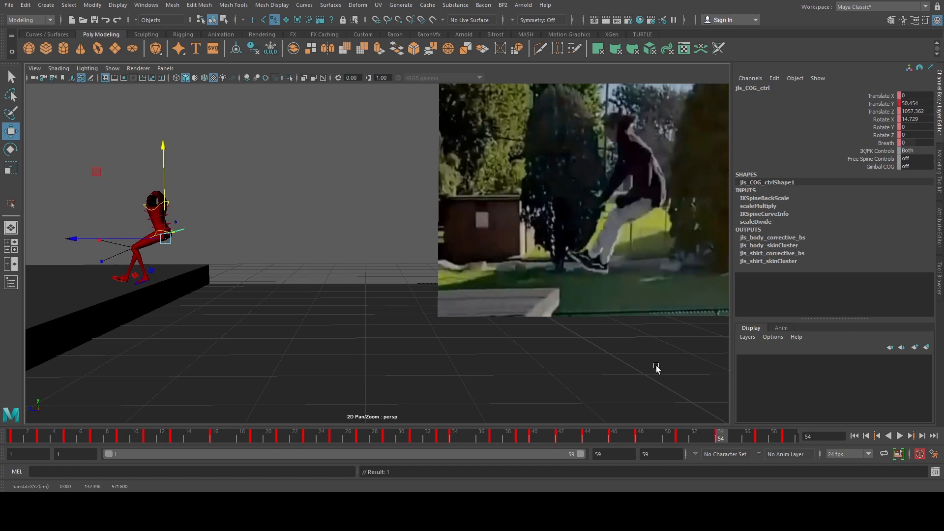
Step: Raise the COG control's Translate Y key at frame 48 to 53.897 to round the rising side of the jump arc
drag(743, 438, 761, 439)
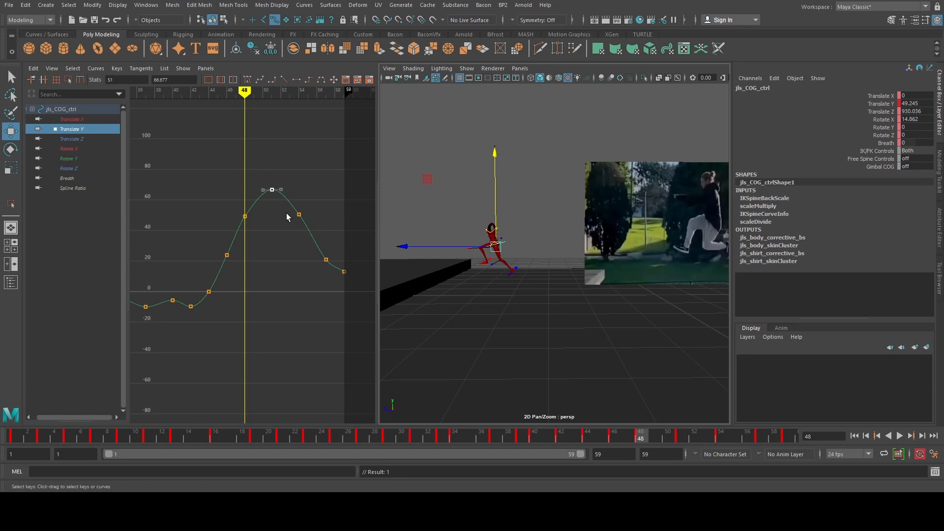
key(space)
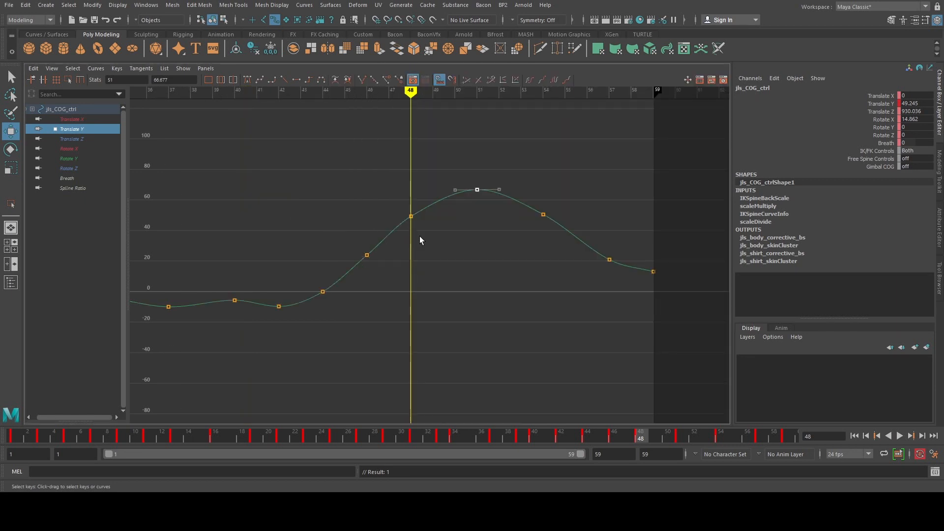
alt+middle_drag(417, 240, 396, 276)
alt+right_drag(396, 277, 361, 213)
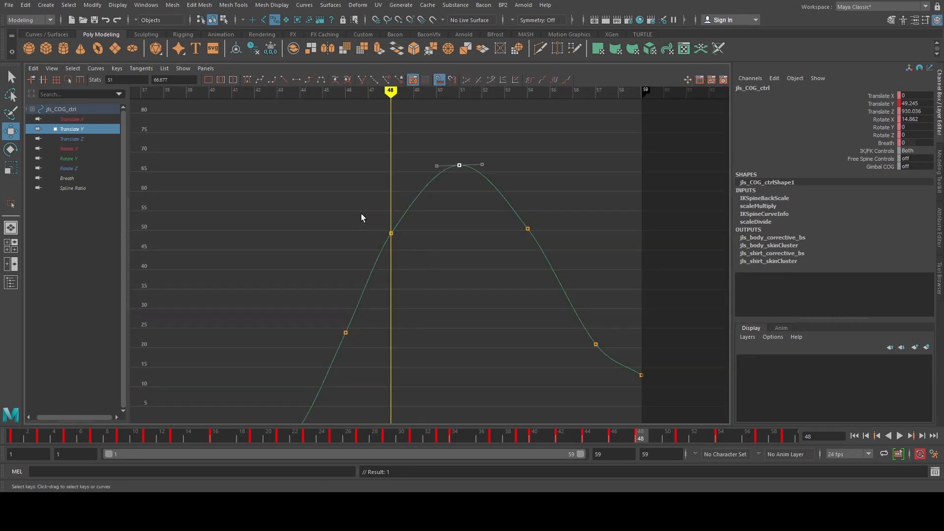
drag(361, 213, 423, 264)
middle_drag(423, 264, 424, 250)
drag(385, 176, 422, 204)
middle_drag(422, 205, 421, 195)
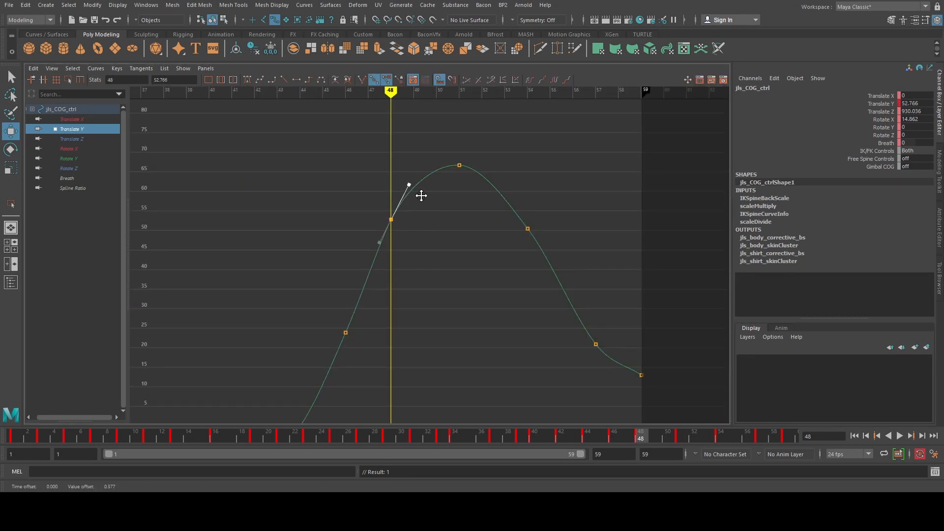
middle_drag(406, 243, 402, 238)
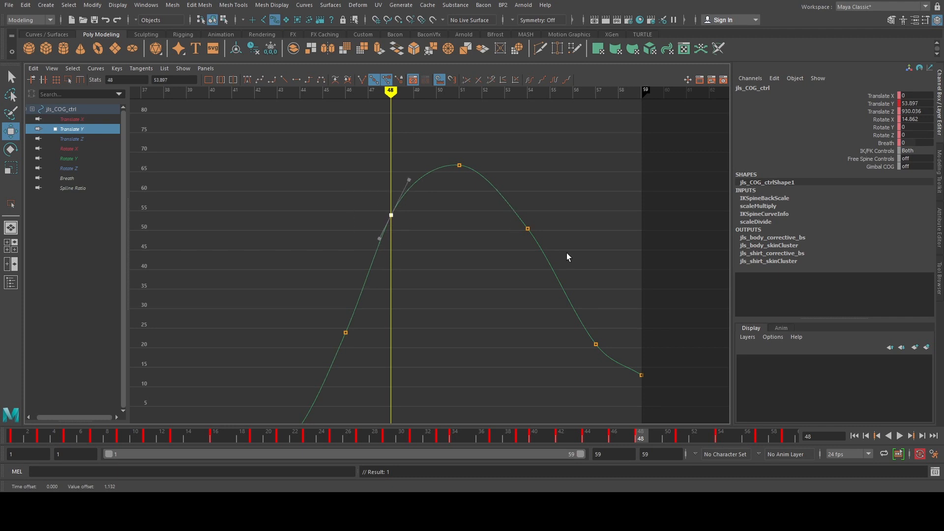
Step: Raise the COG control's Translate Y keys to 55.232 at frame 54 and 54.903 at frame 48
drag(567, 252, 498, 256)
middle_drag(524, 250, 524, 230)
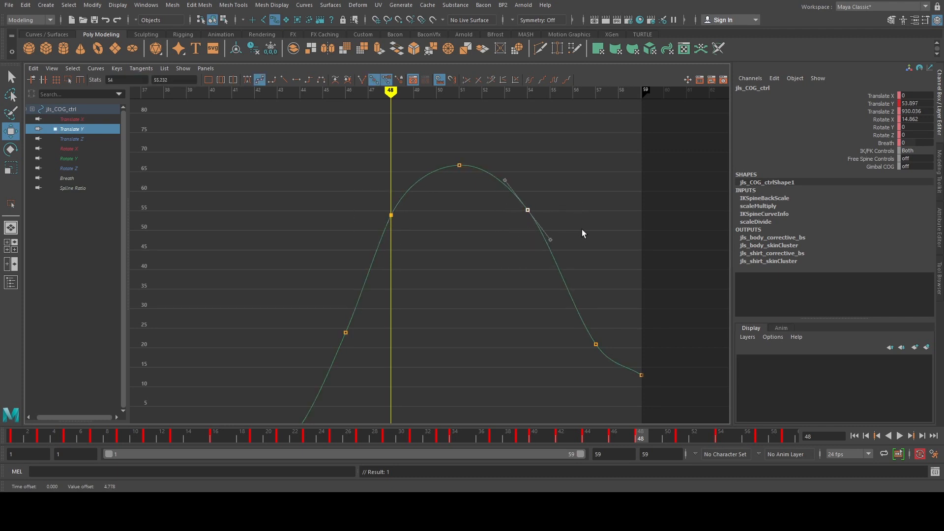
click(582, 217)
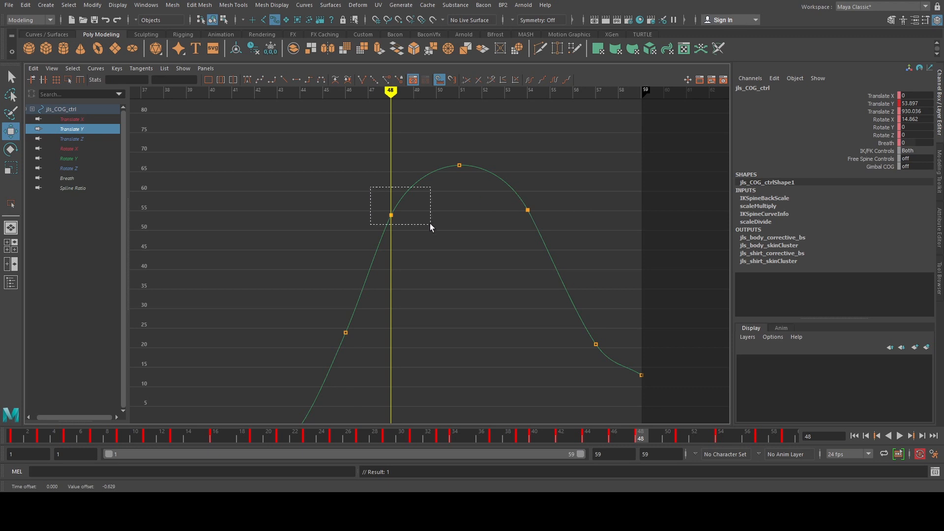
drag(430, 225, 430, 225)
middle_drag(430, 225, 428, 217)
Step: Flatten the incoming tangent of the COG control's last Translate Y key at frame 59
alt+middle_drag(587, 244, 527, 196)
scroll(585, 215, down, 1)
scroll(506, 235, up, 1)
scroll(538, 271, up, 1)
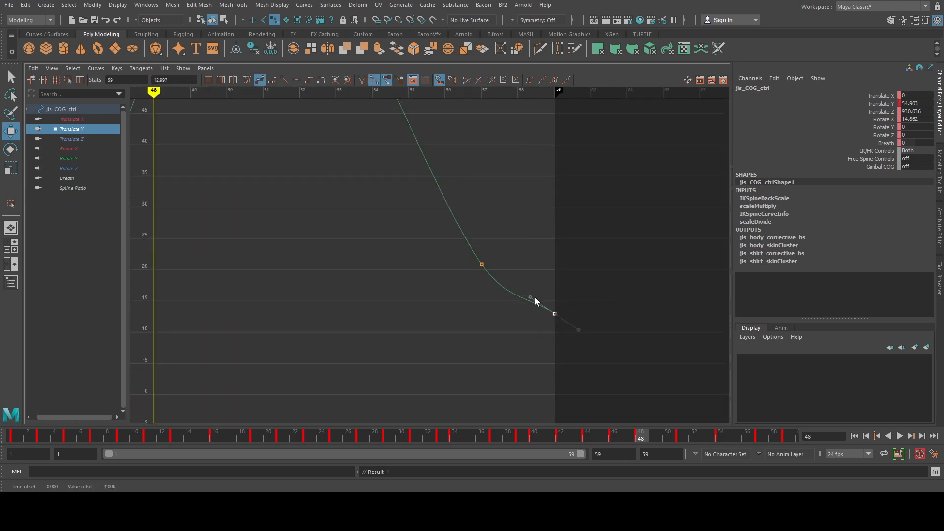
middle_drag(540, 317, 536, 321)
scroll(497, 295, down, 3)
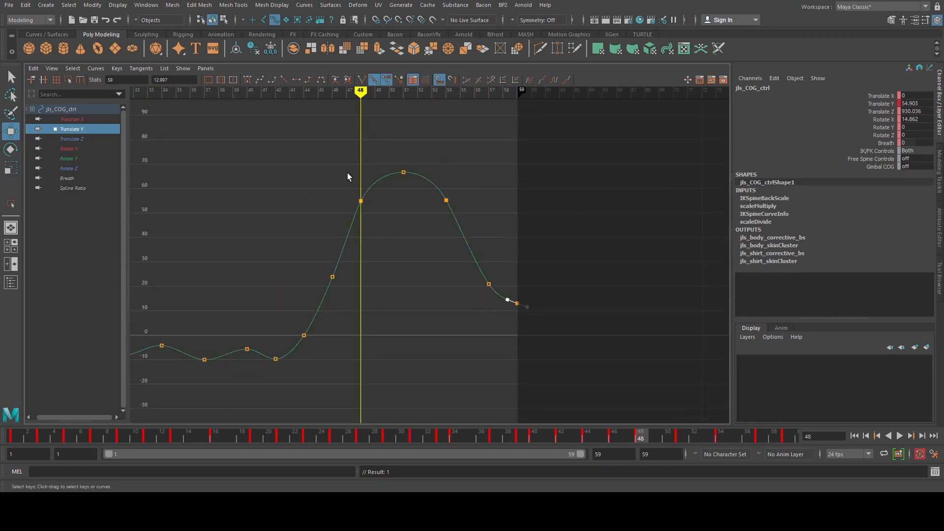
Step: Raise the two Translate Y keys beside the jump's peak to 55.28 at frame 48 and 55.609 at frame 54
scroll(394, 190, up, 2)
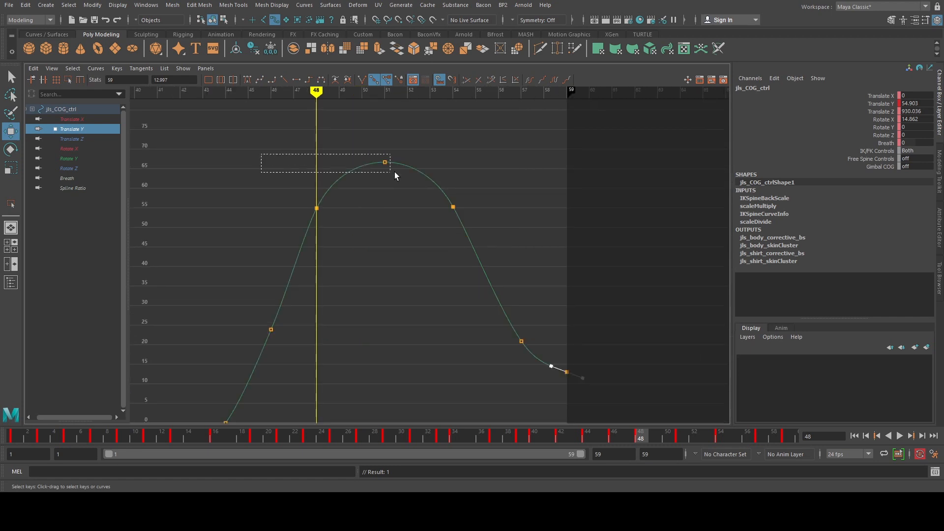
drag(268, 191, 499, 224)
middle_drag(351, 228, 379, 214)
scroll(357, 228, down, 2)
scroll(391, 220, up, 2)
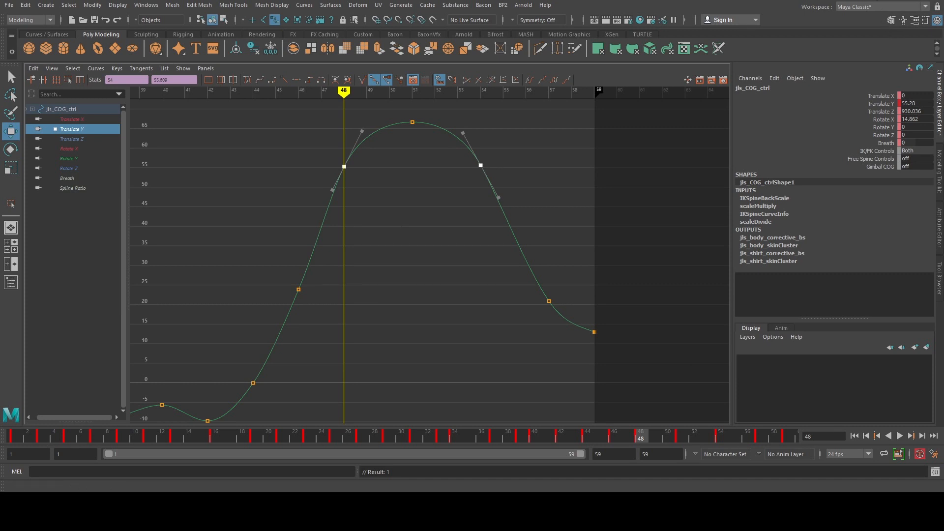
click(423, 323)
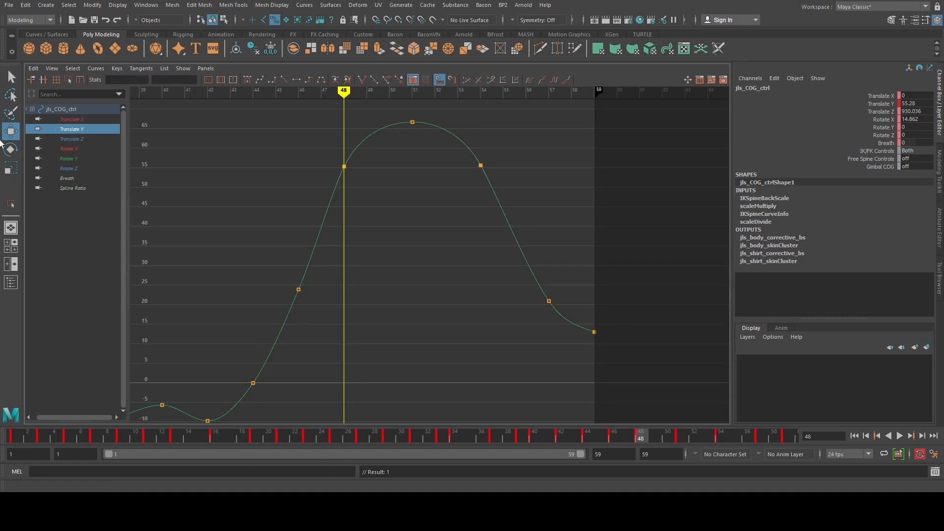
Step: Play back the whole run and jump to compare the COG's arc with the reference footage
key(space)
key(space)
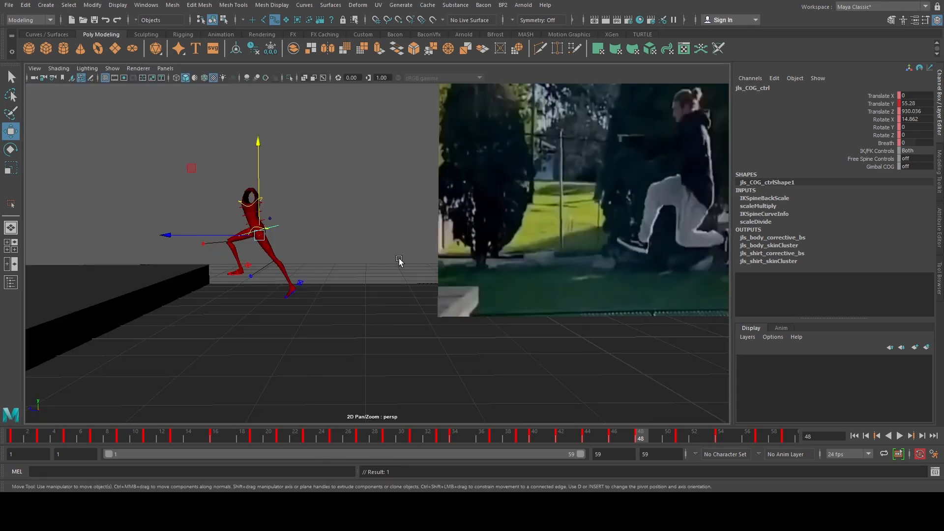
click(900, 435)
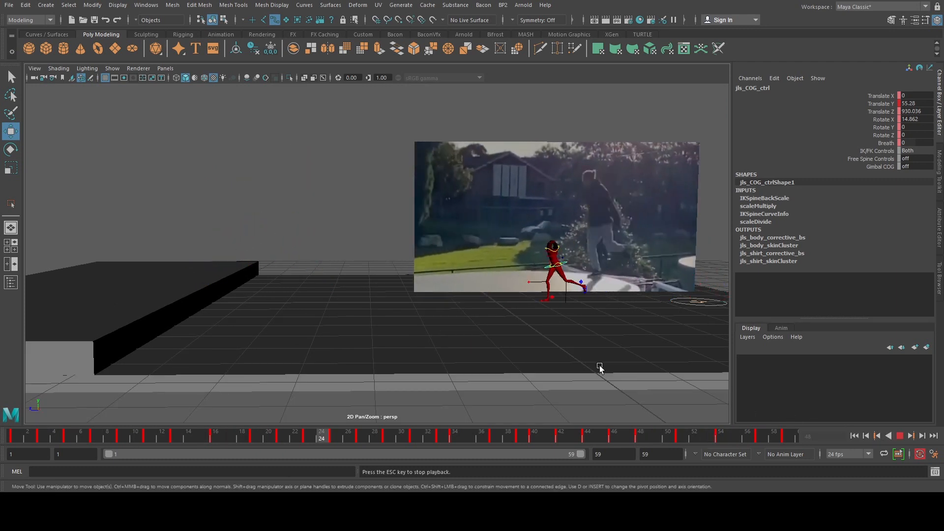
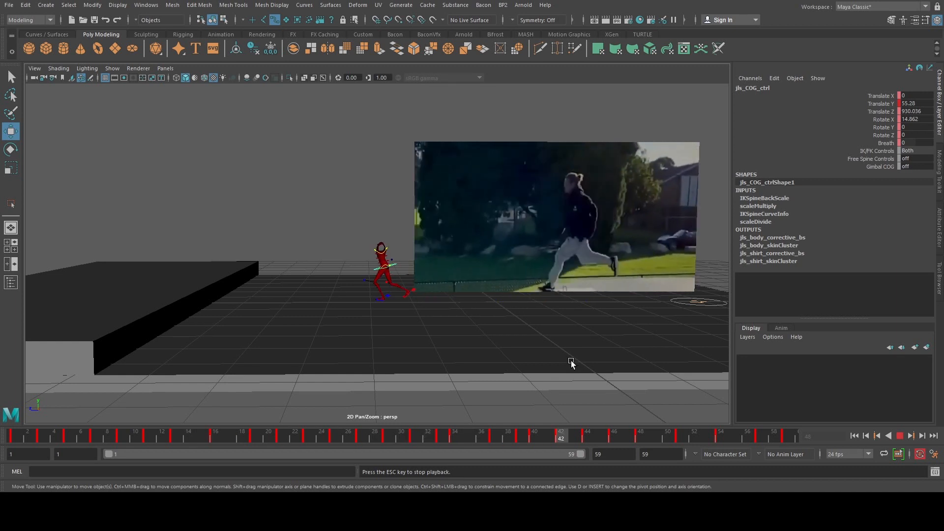
click(900, 436)
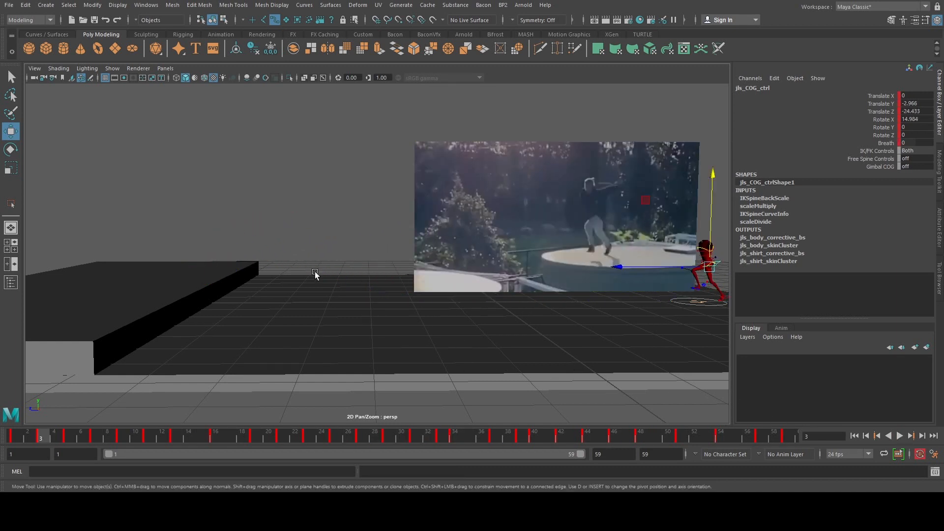
Step: Try shifting the peak COG Translate Y key from frame 51 to frame 50 at 66.425
key(space)
alt+middle_drag(279, 256, 251, 258)
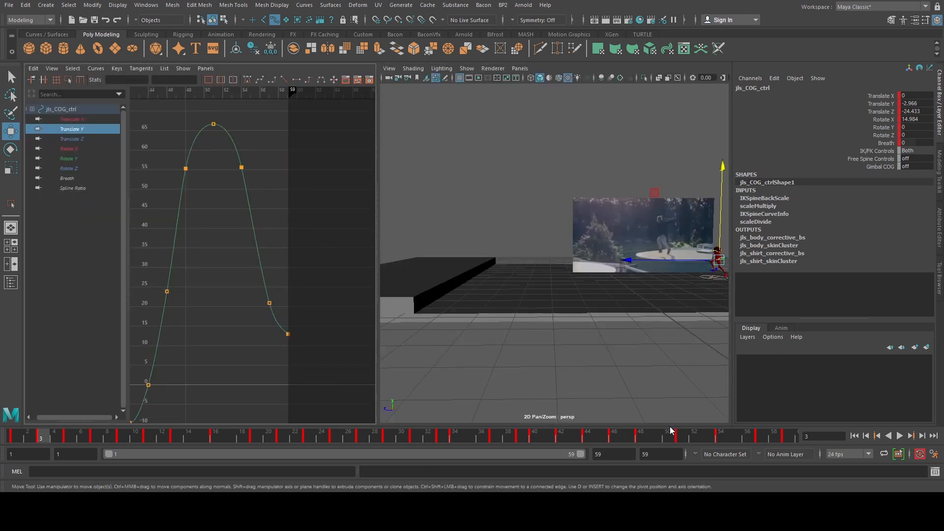
drag(680, 436, 715, 434)
alt+middle_drag(553, 299, 585, 312)
scroll(585, 311, up, 3)
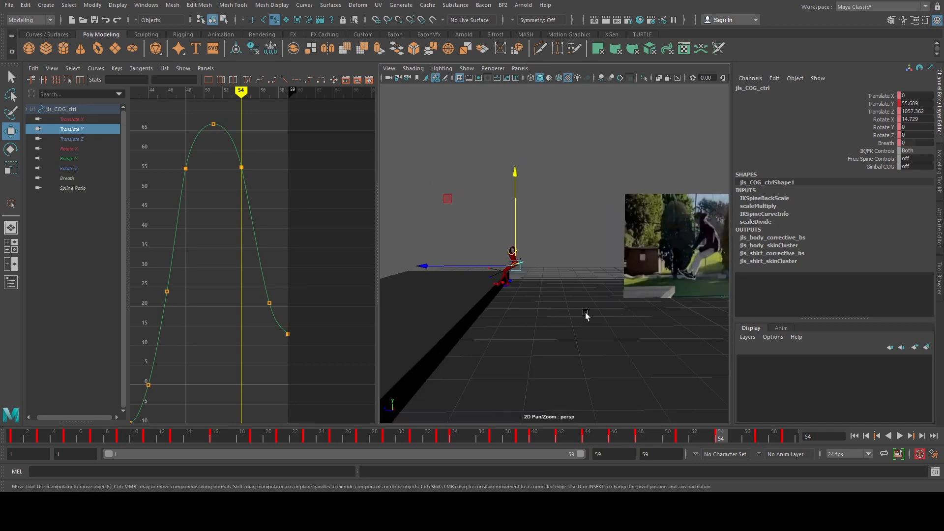
alt+right_drag(579, 284, 599, 290)
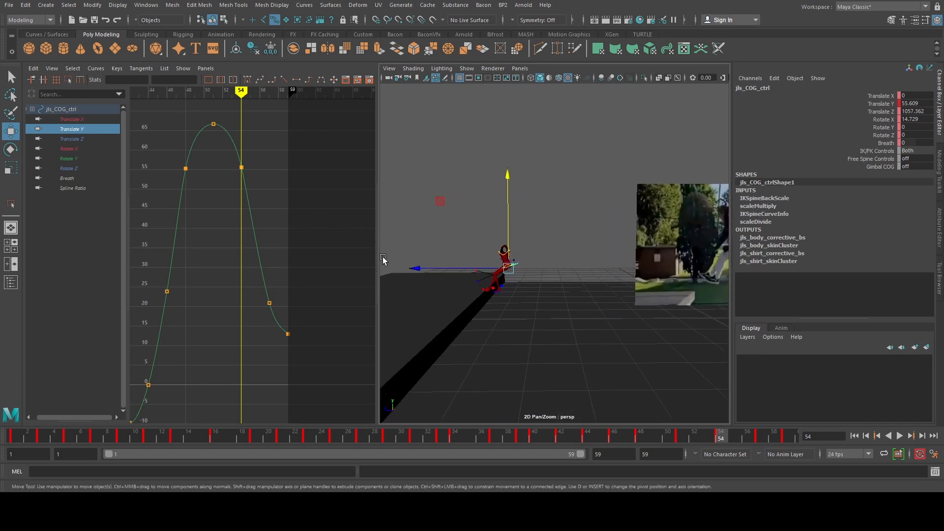
alt+middle_drag(674, 355, 603, 347)
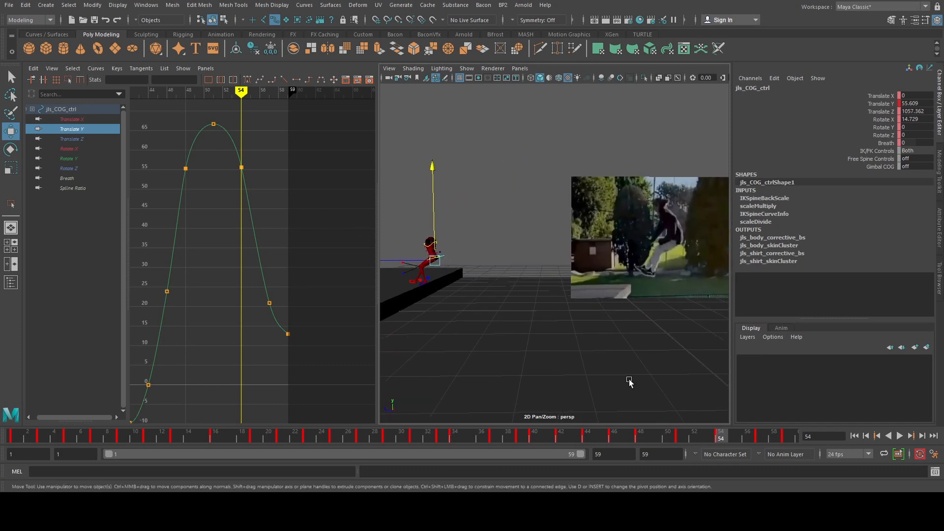
drag(647, 436, 670, 436)
drag(187, 112, 204, 119)
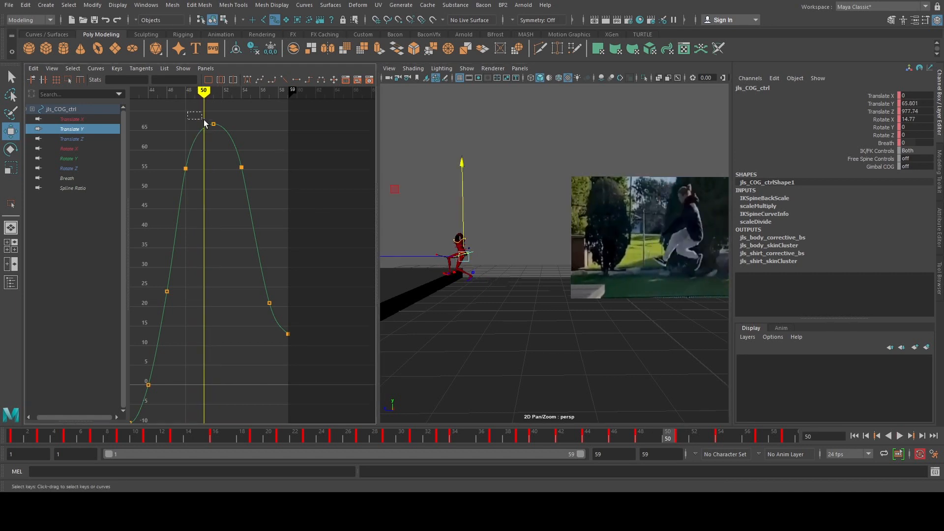
middle_drag(220, 136, 216, 137)
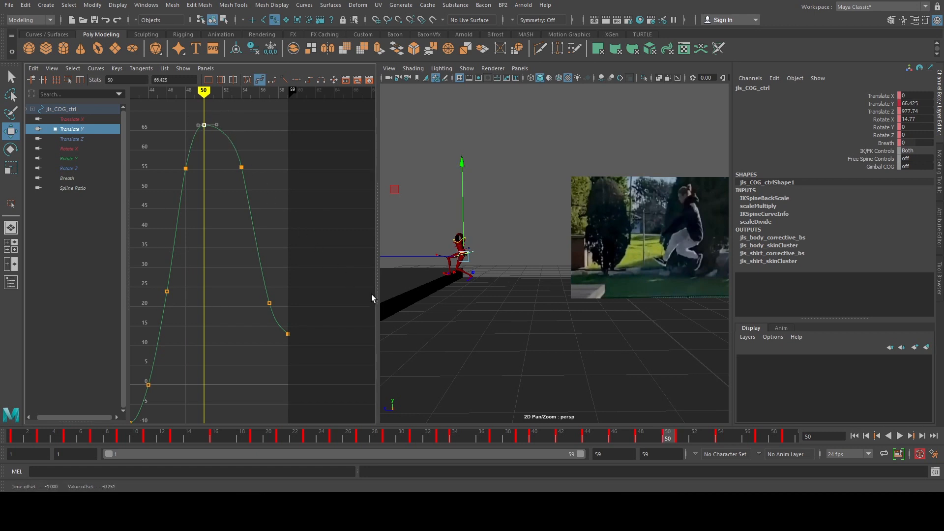
Step: Key the COG control's Translate Y at frame 55 of the descent and raise that key to 48.499
drag(670, 434, 737, 437)
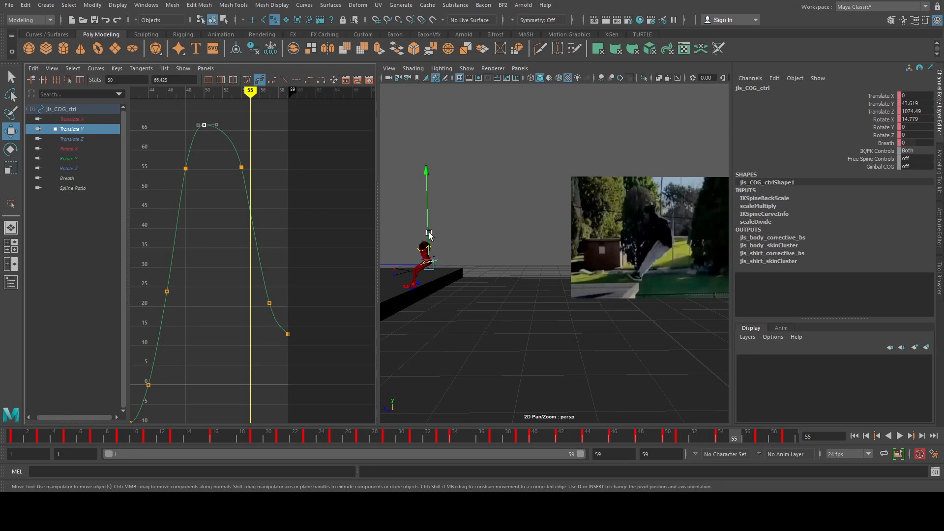
drag(429, 235, 429, 233)
key(s)
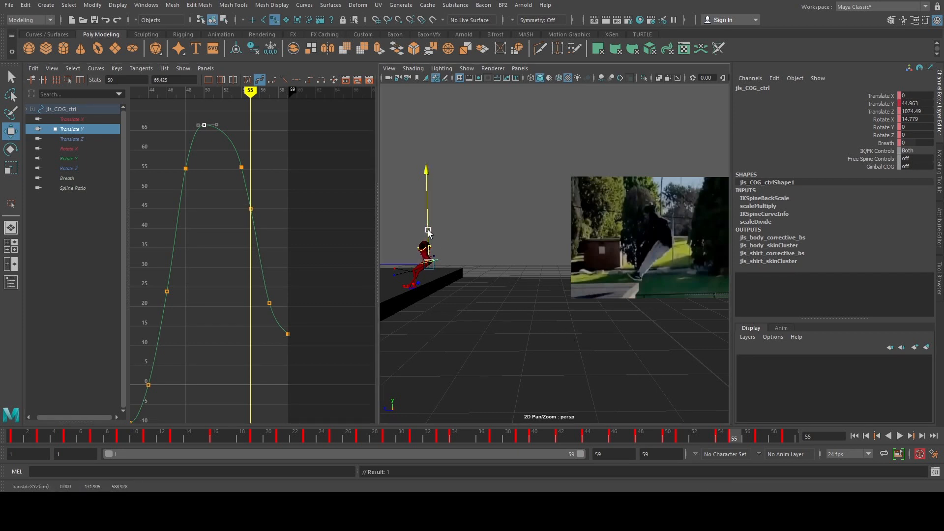
scroll(281, 216, up, 3)
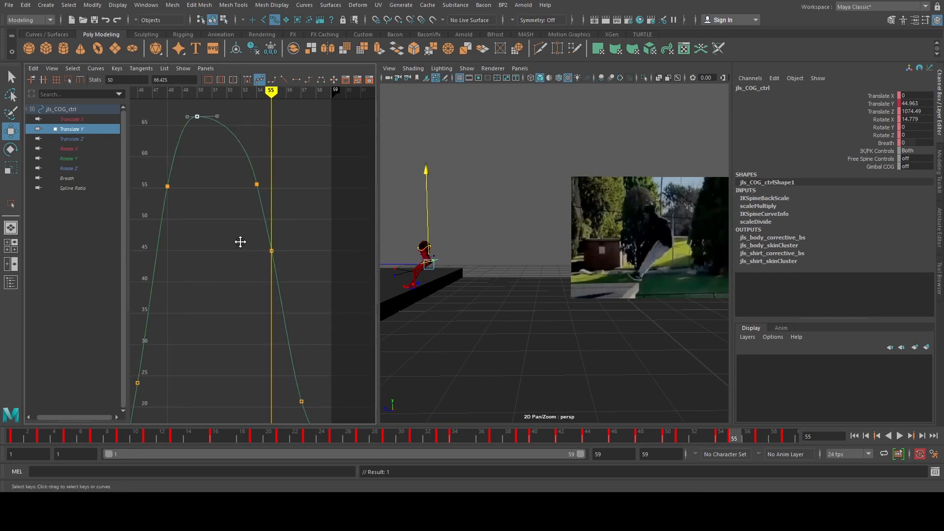
click(271, 248)
middle_drag(292, 277, 282, 252)
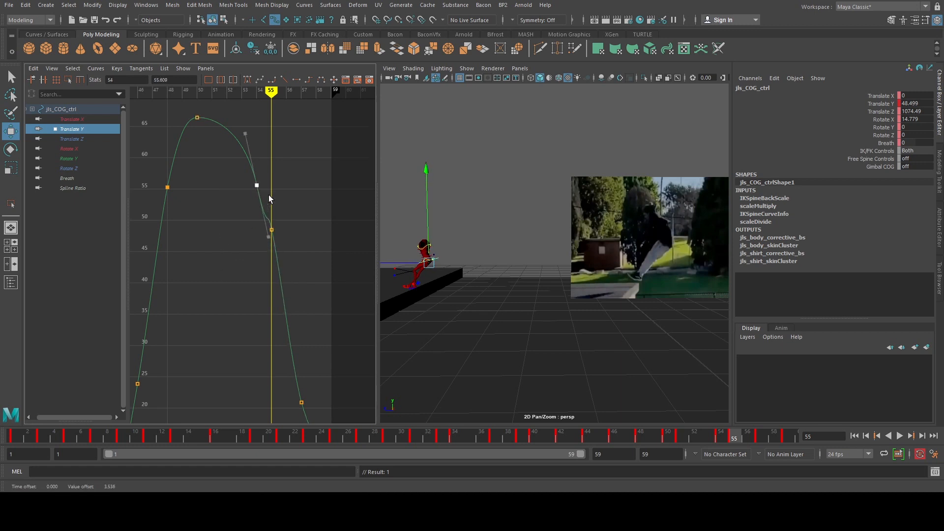
Step: Delete the Translate Y key at frame 54 and move the peak key to frame 51 at 66.347, smoothing the curve into frame 55
key(Delete)
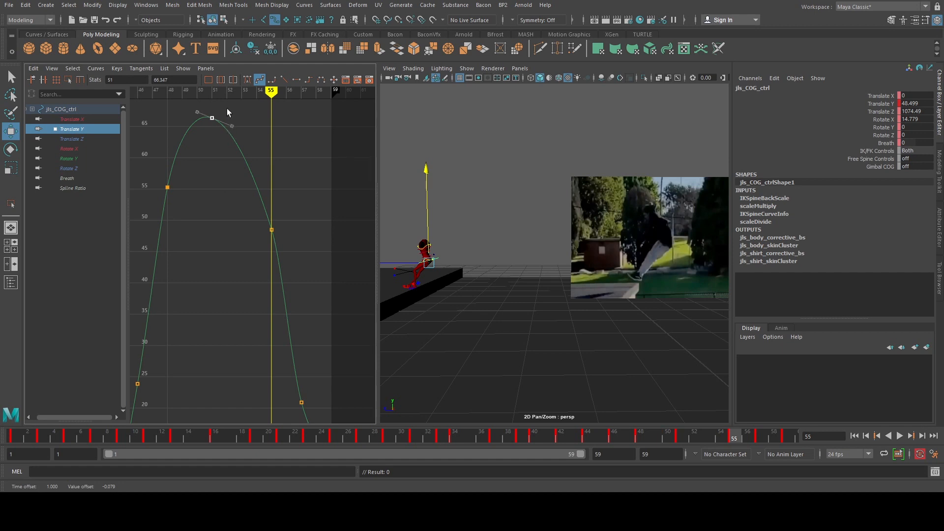
drag(232, 126, 320, 279)
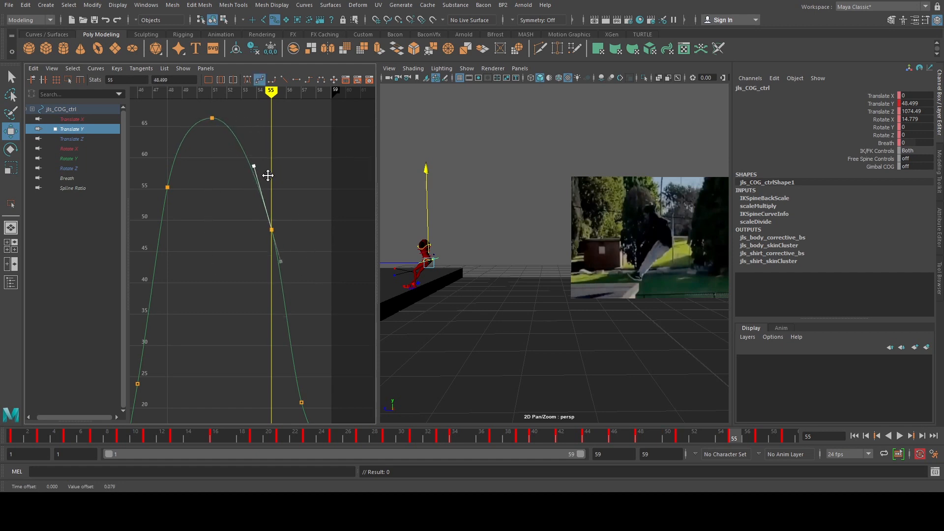
middle_drag(268, 176, 272, 176)
Step: Raise the COG control's Translate Y key at the landing on frame 57 to 24.817
alt+middle_drag(296, 227, 291, 204)
scroll(304, 207, down, 3)
scroll(308, 324, up, 3)
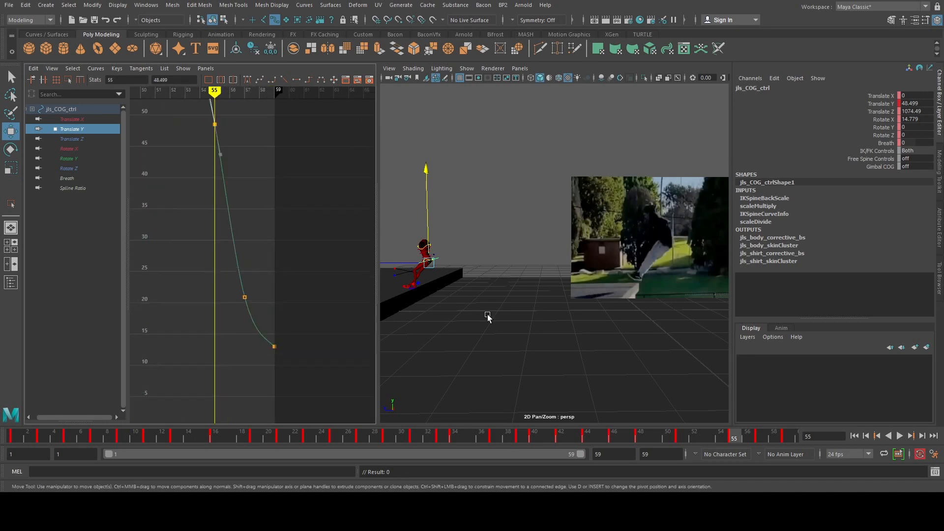
drag(751, 438, 762, 436)
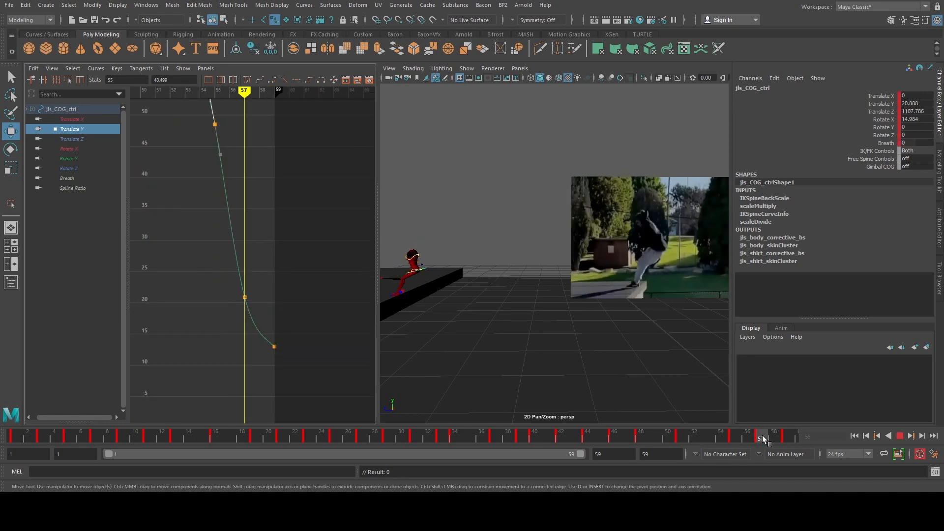
drag(214, 277, 263, 302)
middle_drag(262, 302, 261, 276)
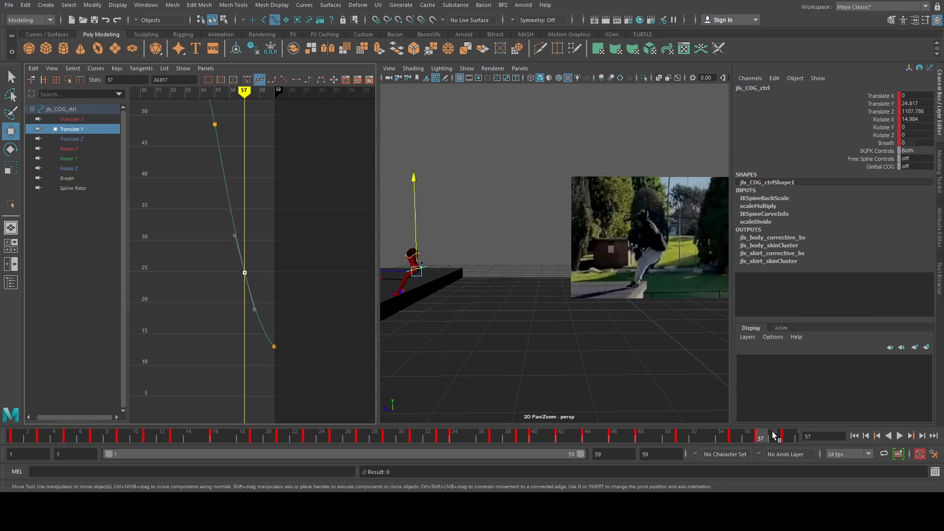
Step: Check the landing through frame 59, then set the COG's Translate Y keys to about 51 at frame 55 and 66.189 at frame 51
click(788, 438)
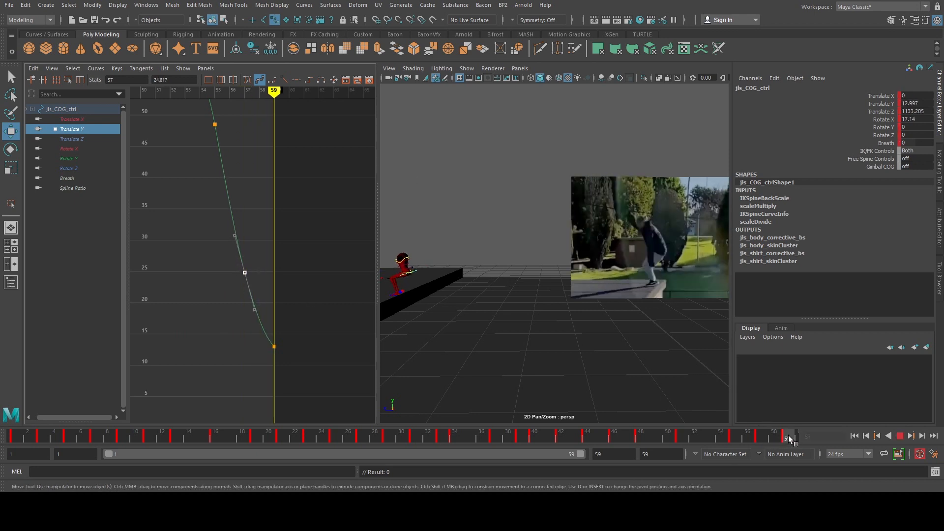
drag(805, 439, 758, 437)
alt+middle_drag(189, 196, 294, 253)
scroll(251, 261, down, 3)
scroll(260, 251, up, 3)
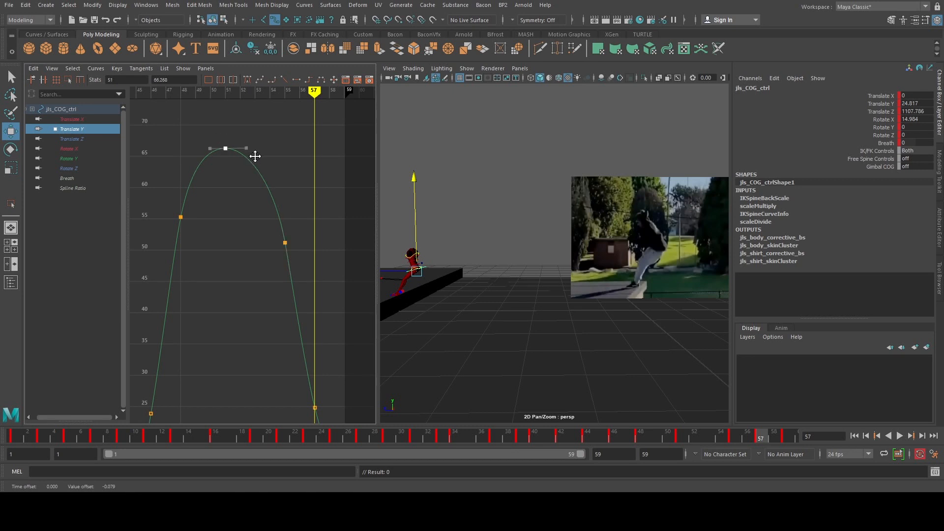
middle_drag(255, 156, 252, 156)
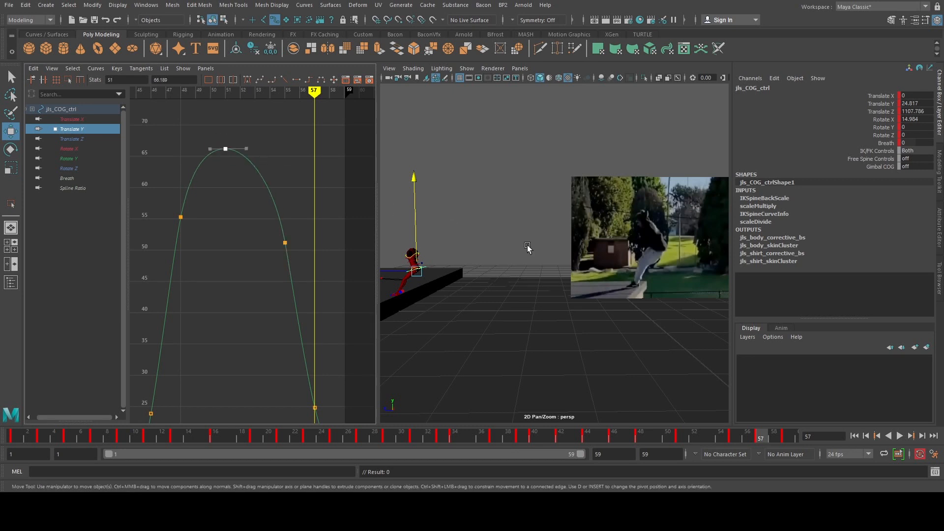
key(space)
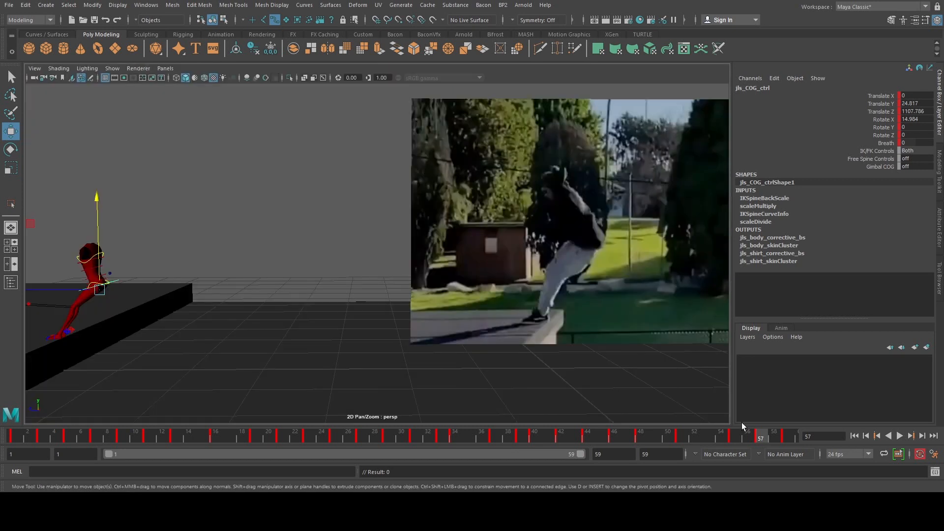
Step: Play back the run and jump to review the motion against the reference footage
click(900, 436)
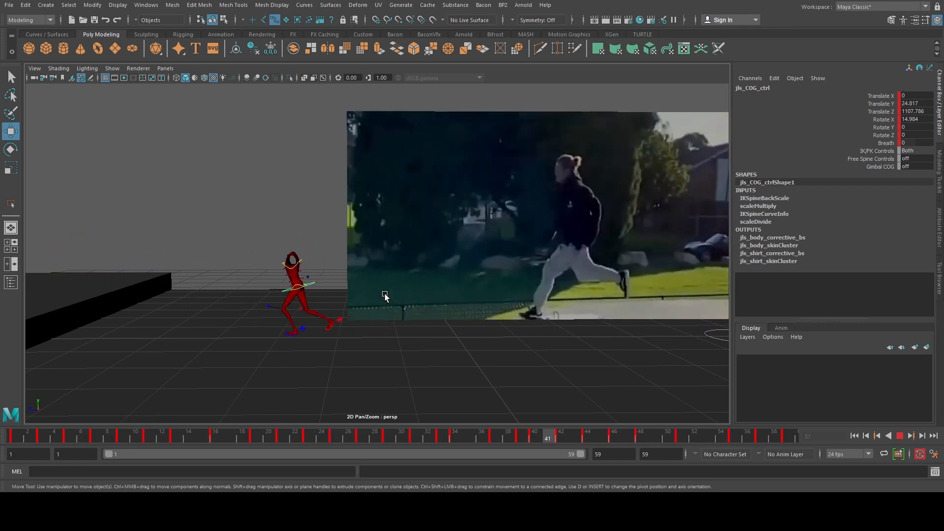
click(899, 436)
alt+middle_drag(467, 296, 365, 281)
Step: Show the right foot control's Translate Z curve in the Graph Editor with the animation at frame 23
click(485, 302)
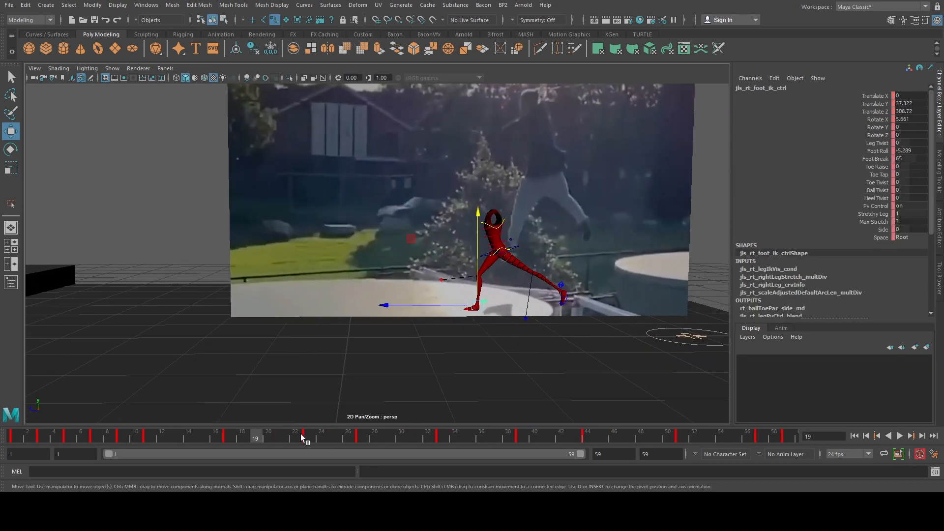
mouse_move(301, 438)
mouse_down()
mouse_move(265, 433)
mouse_move(307, 438)
mouse_up()
alt+middle_drag(442, 337, 399, 328)
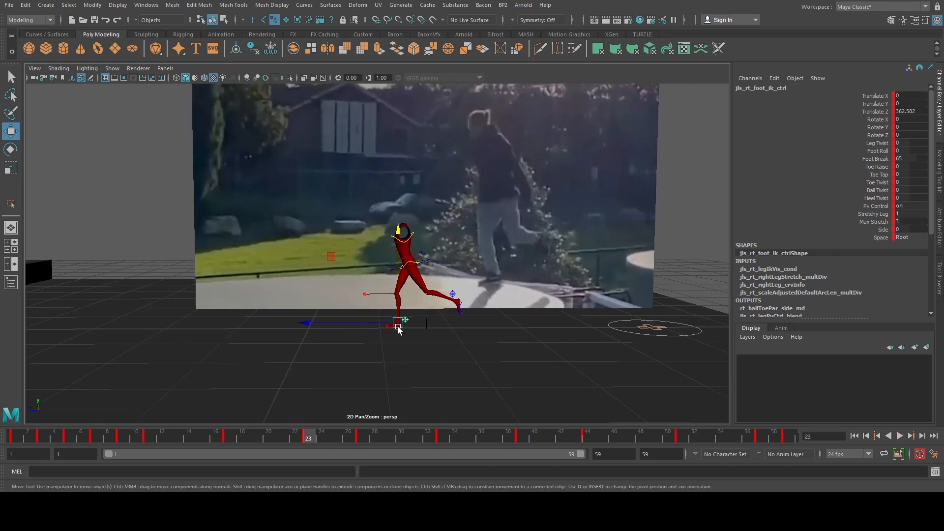
scroll(398, 329, up, 2)
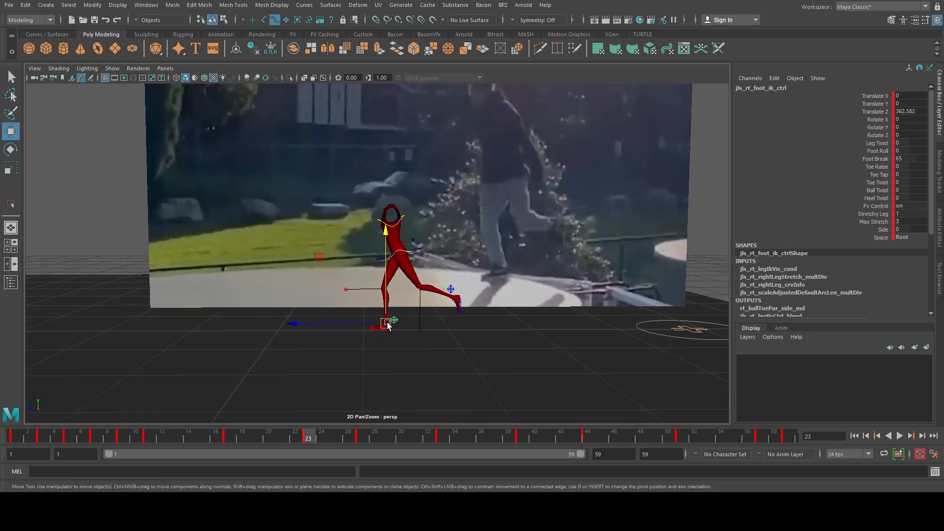
scroll(388, 325, up, 2)
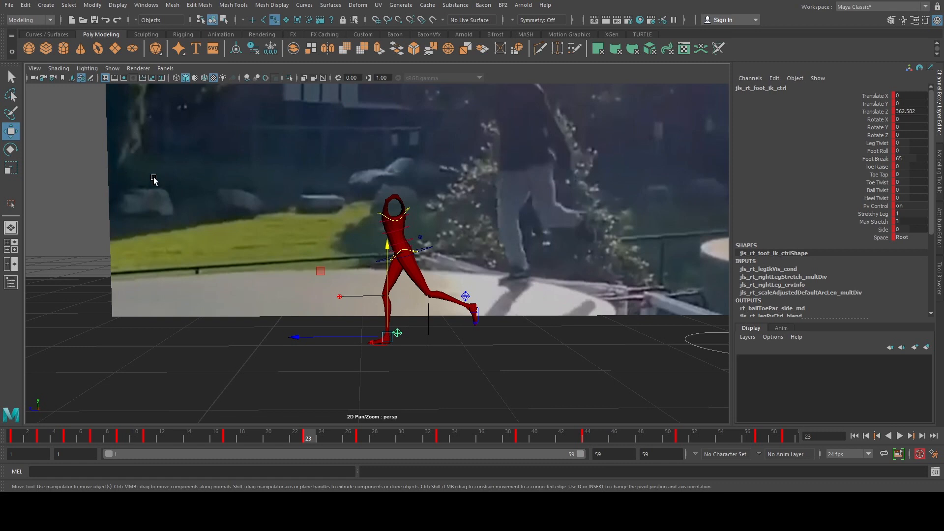
key(space)
click(84, 157)
scroll(227, 194, up, 4)
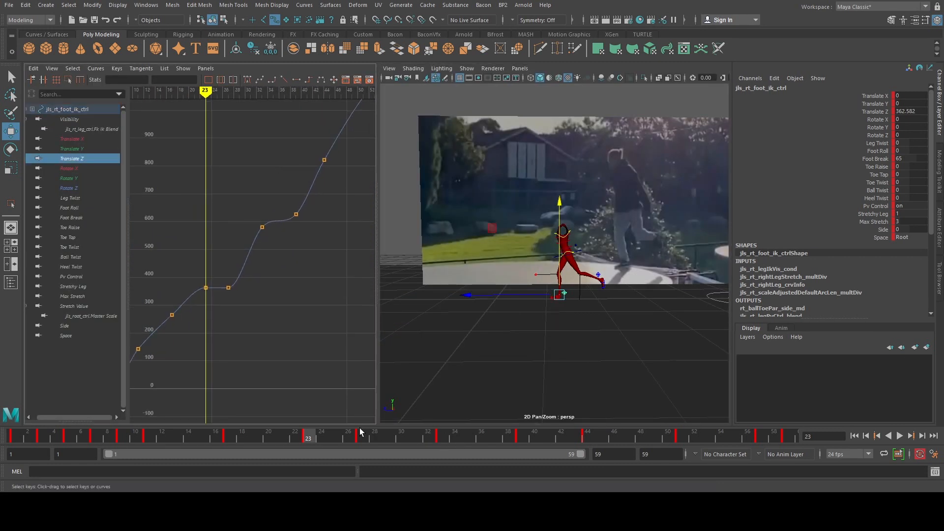
Step: Raise the right foot's Translate Z keys at frames 23 and 27 together to 363.271
drag(360, 432, 363, 433)
drag(206, 288, 234, 294)
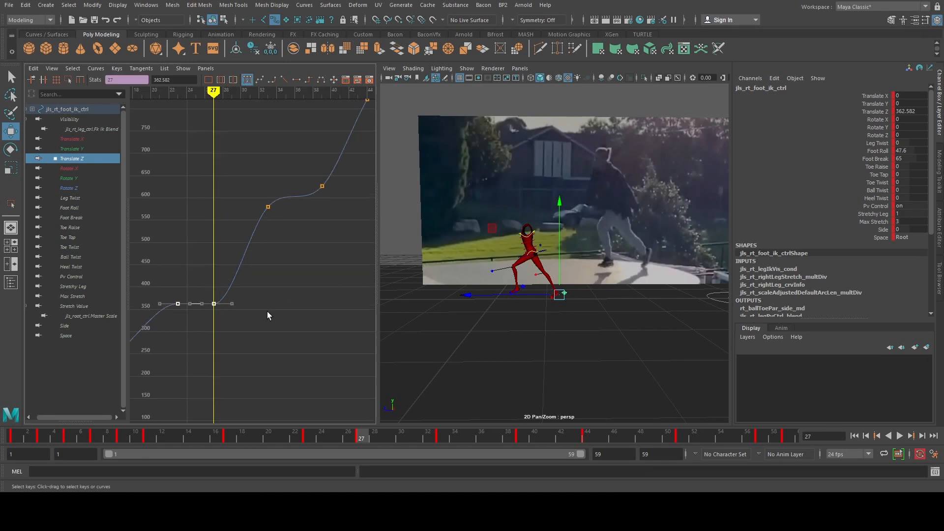
scroll(232, 300, up, 5)
middle_drag(227, 281, 231, 280)
Step: Select the right foot's Translate Z keys at frames 33 and 39, and set its Foot Roll to 55.1 at frame 39
alt+middle_drag(314, 207, 255, 309)
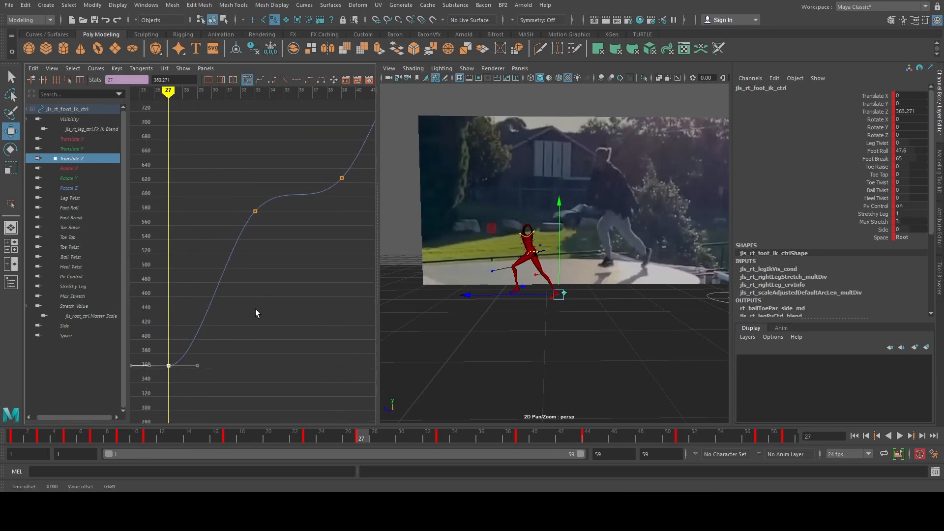
scroll(261, 295, down, 4)
alt+middle_drag(279, 257, 269, 284)
click(520, 438)
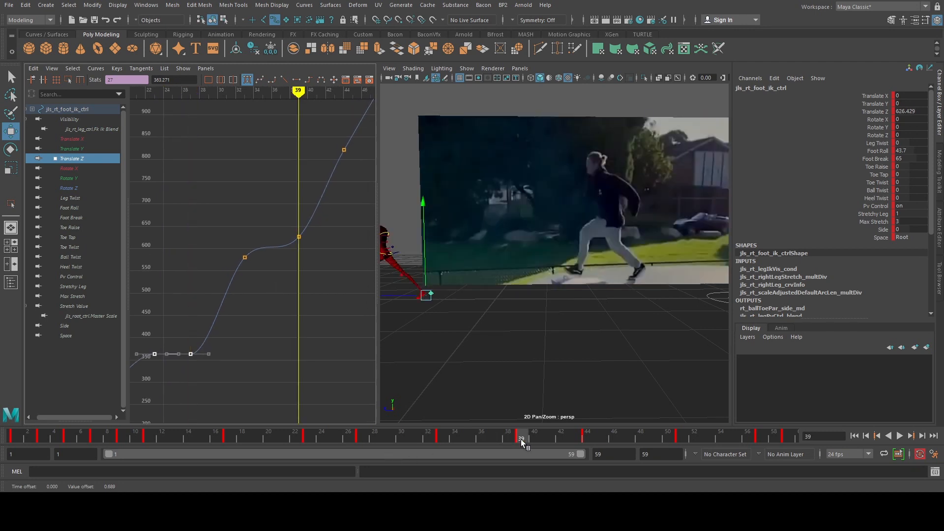
alt+middle_drag(463, 351, 529, 354)
alt+middle_drag(320, 255, 301, 273)
drag(205, 226, 312, 293)
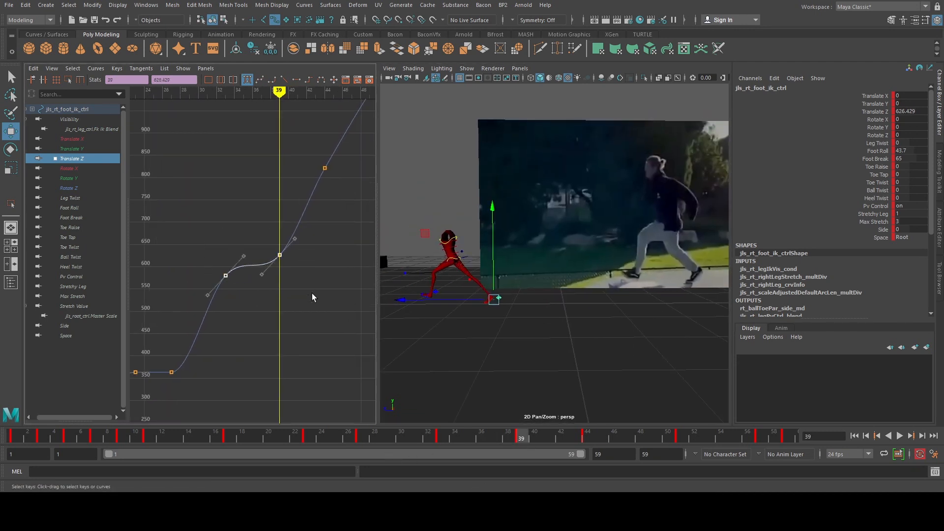
scroll(312, 293, up, 3)
scroll(565, 325, up, 4)
alt+middle_drag(549, 325, 586, 293)
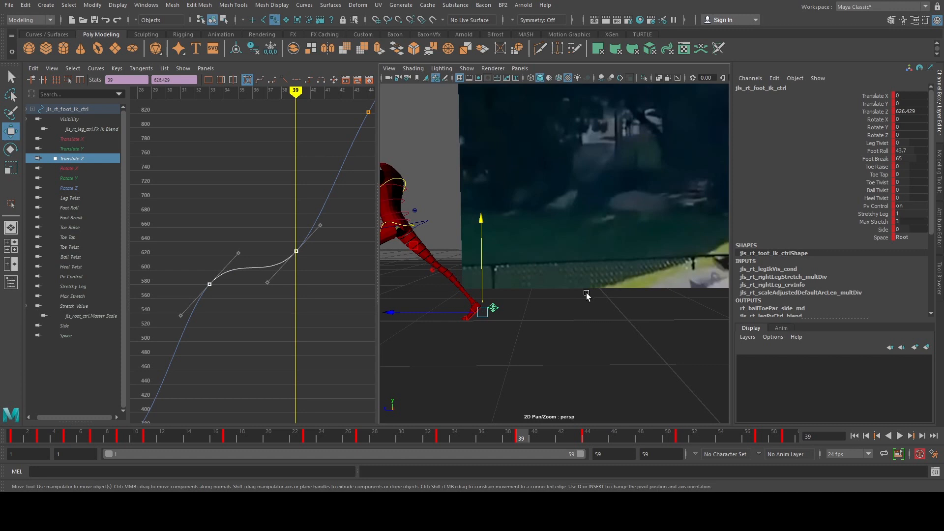
click(884, 151)
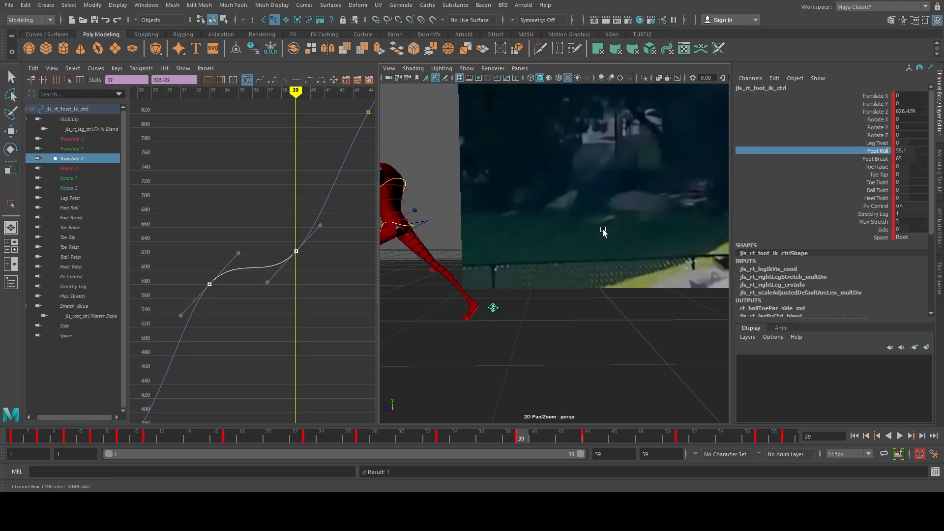
Step: Raise the selected Translate Z keys together to 640.907 at frame 39, and raise the frame 39 key alone to 644.355
middle_drag(323, 302, 317, 287)
scroll(544, 307, down, 3)
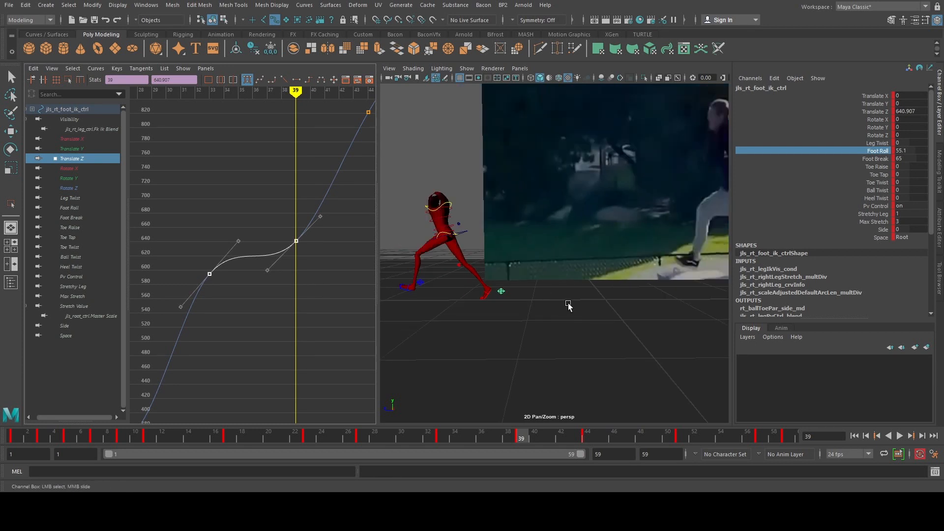
alt+middle_drag(568, 306, 494, 317)
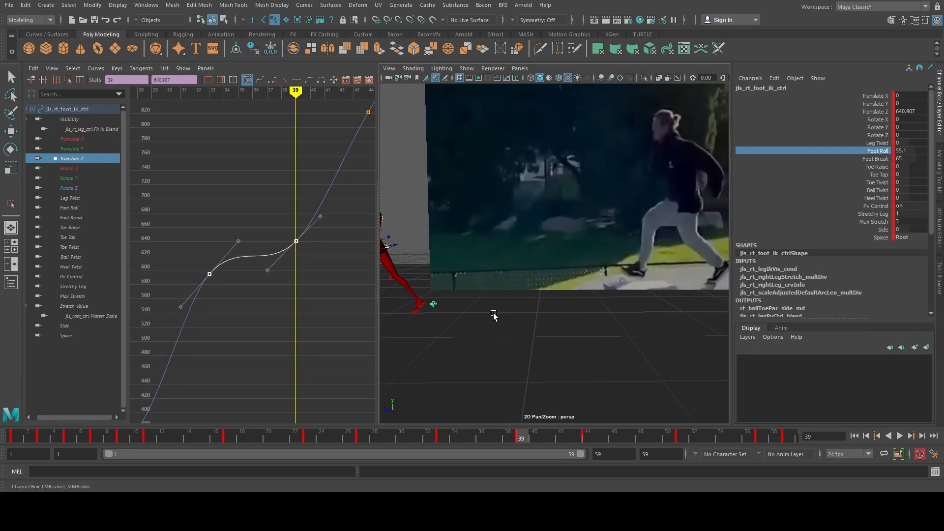
drag(261, 212, 331, 265)
middle_drag(331, 266, 328, 262)
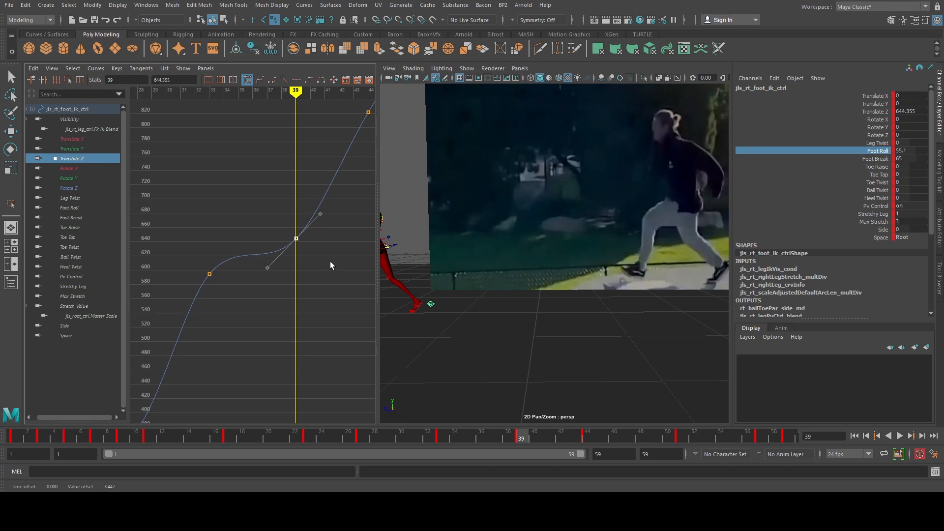
scroll(584, 278, down, 3)
alt+middle_drag(573, 285, 537, 308)
Step: Move the right foot control at frame 44 to Translate Y 52.99 and Translate Z 834.656
click(597, 431)
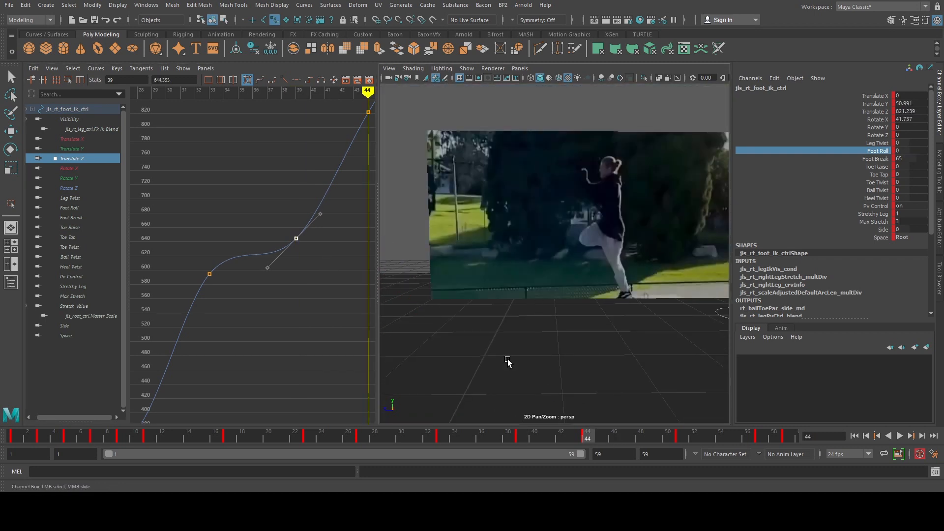
alt+middle_drag(508, 362, 574, 330)
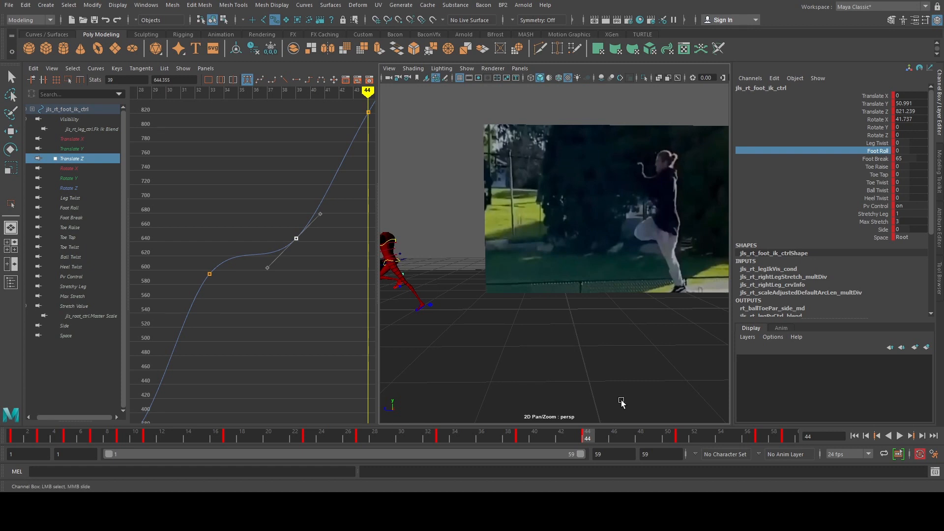
alt+middle_drag(572, 387, 552, 350)
key(w)
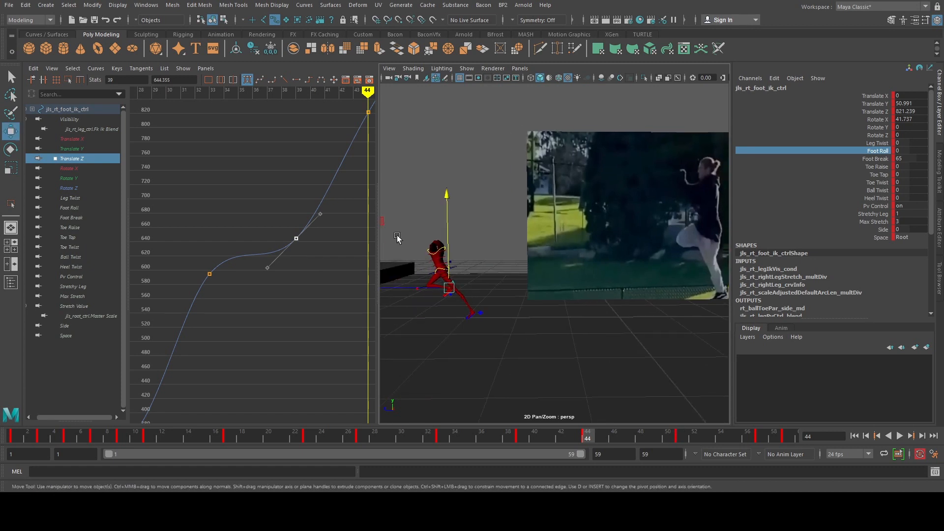
alt+middle_drag(397, 237, 477, 238)
drag(464, 236, 457, 236)
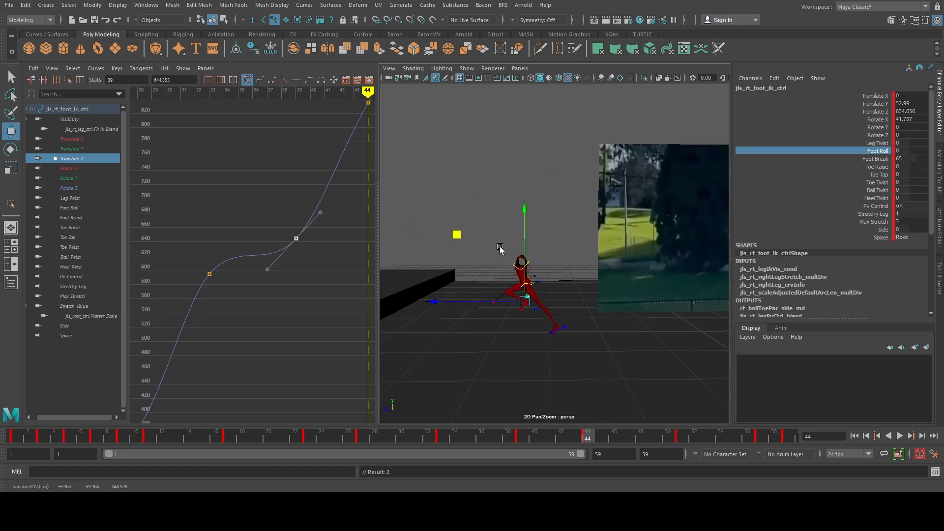
scroll(541, 263, down, 3)
alt+middle_drag(591, 276, 527, 283)
scroll(529, 291, up, 3)
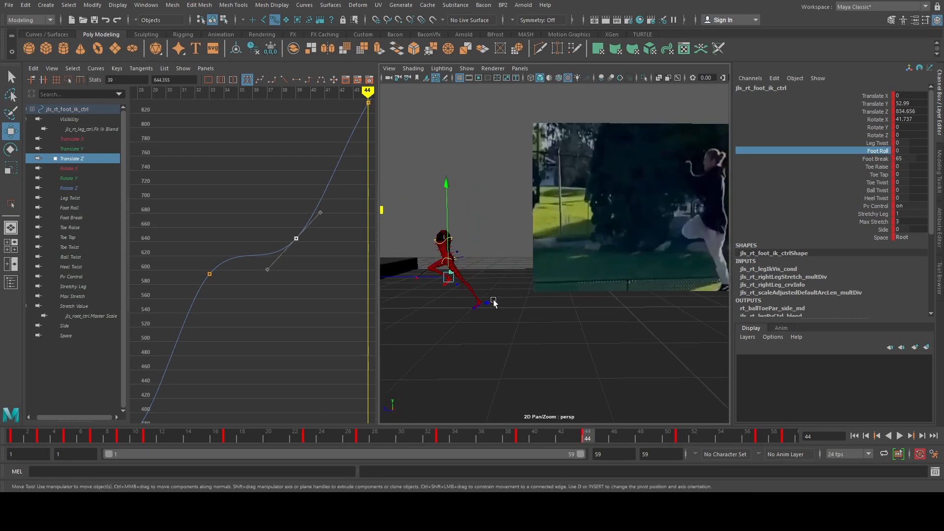
Step: Isolate the left foot control's Translate Z curve and move the foot slightly forward along Z at frame 23
click(493, 303)
alt+middle_drag(561, 316, 466, 362)
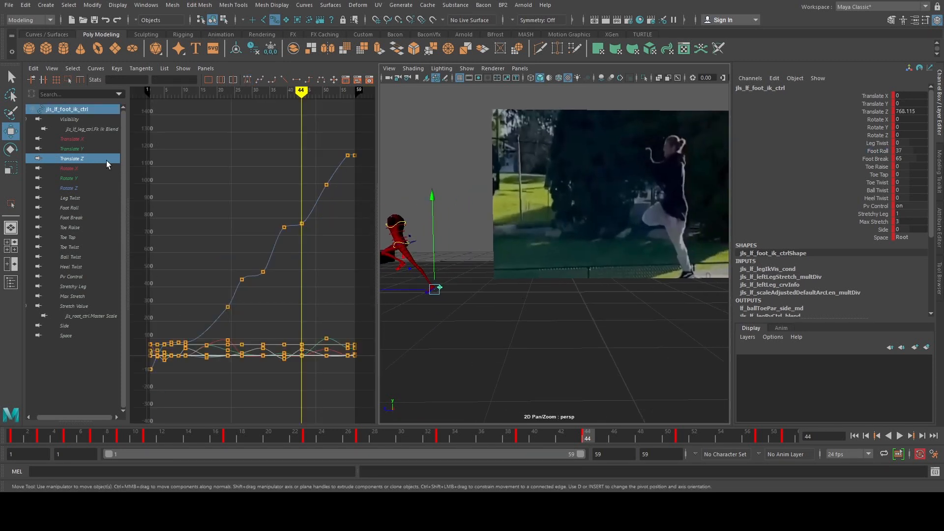
click(84, 159)
drag(287, 435, 245, 435)
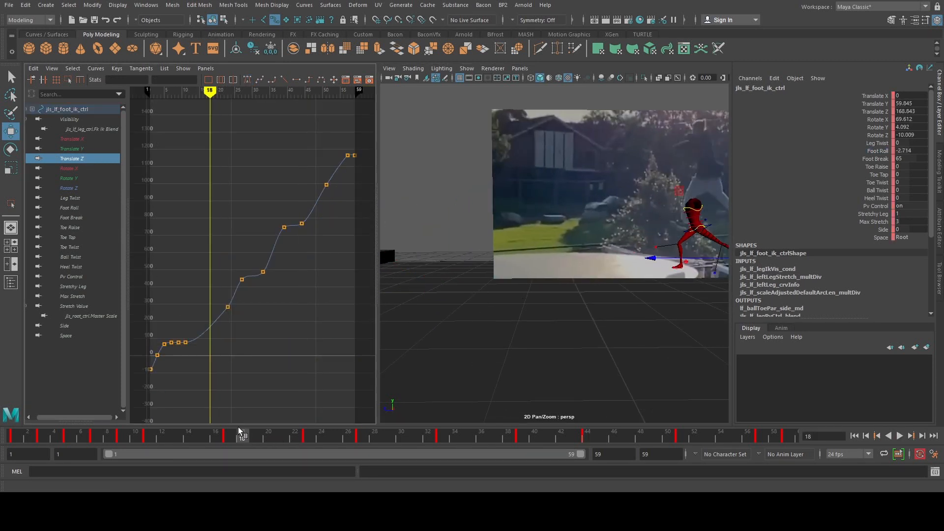
alt+middle_drag(651, 342, 465, 333)
scroll(497, 339, down, 3)
scroll(517, 348, up, 4)
drag(278, 438, 315, 441)
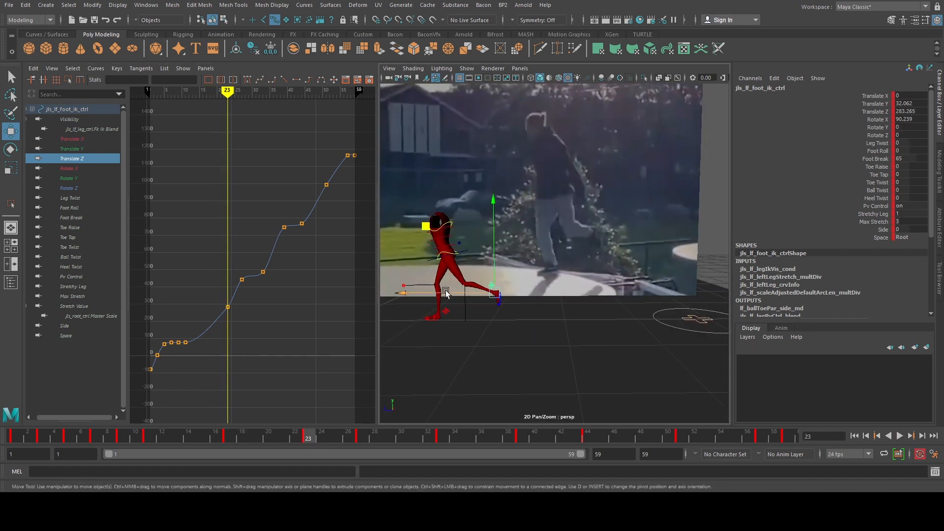
drag(445, 291, 436, 292)
Step: Raise the left foot's Translate Z key at frame 33 to 494.329
drag(329, 436, 442, 435)
alt+middle_drag(460, 385, 515, 390)
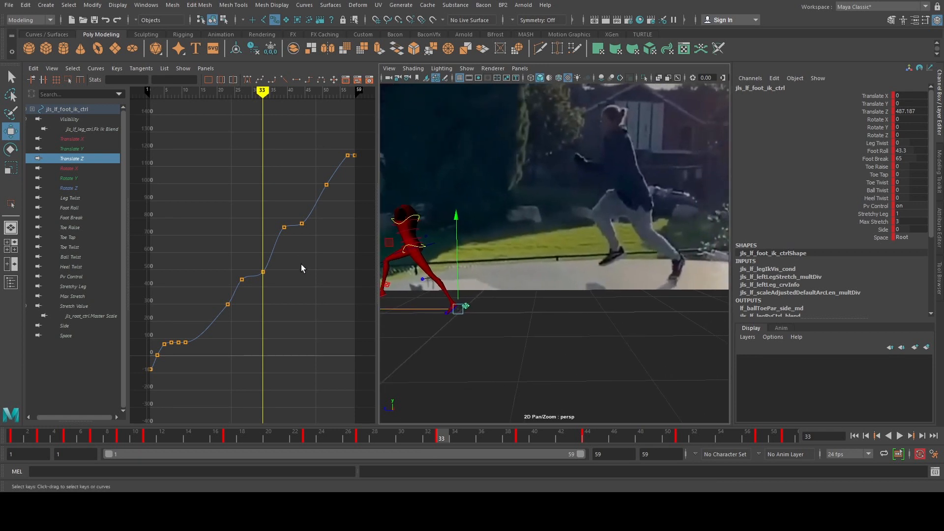
scroll(260, 261, up, 3)
drag(259, 261, 292, 298)
middle_drag(292, 298, 294, 295)
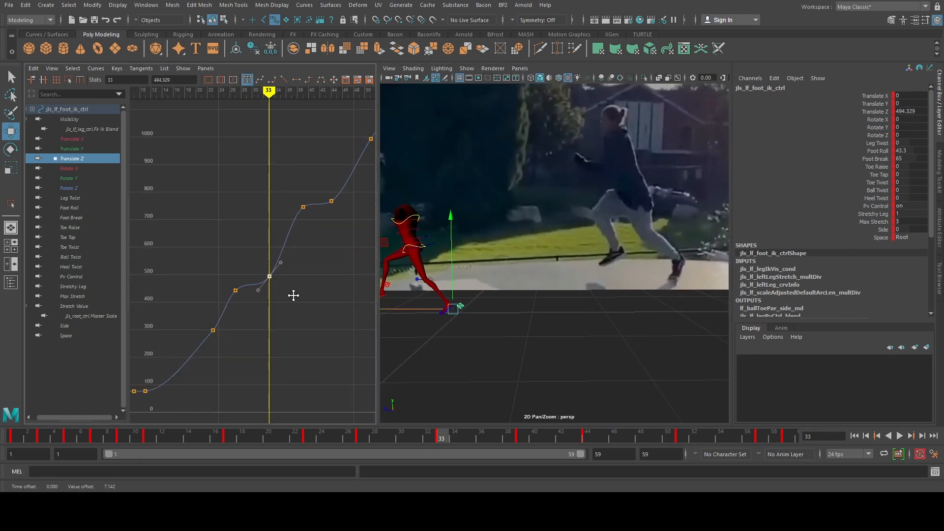
Step: Raise the left foot's Translate Z key at frame 44 to 789.542
drag(452, 437, 520, 441)
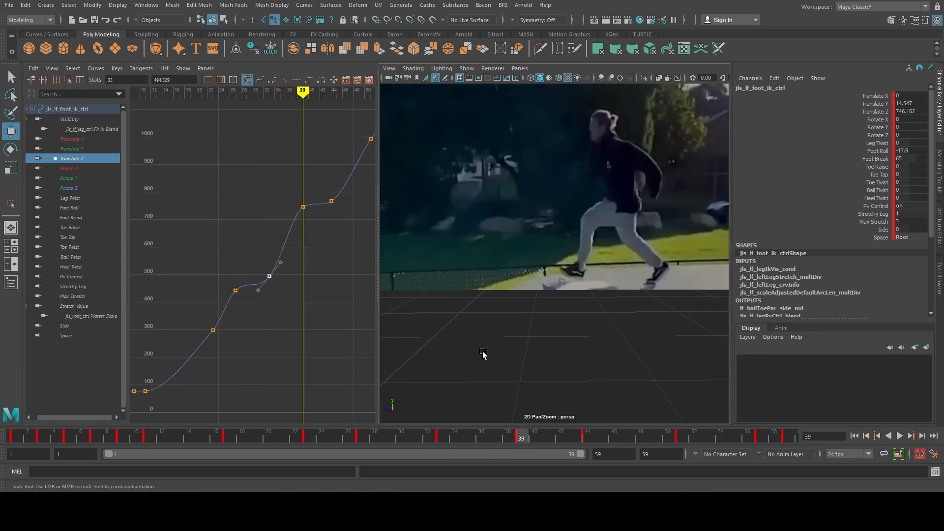
click(592, 436)
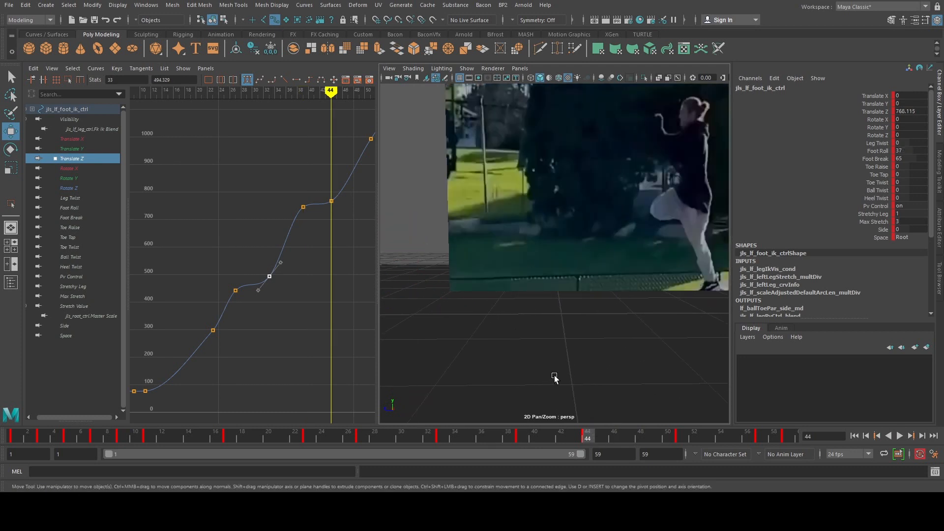
alt+middle_drag(397, 329, 529, 322)
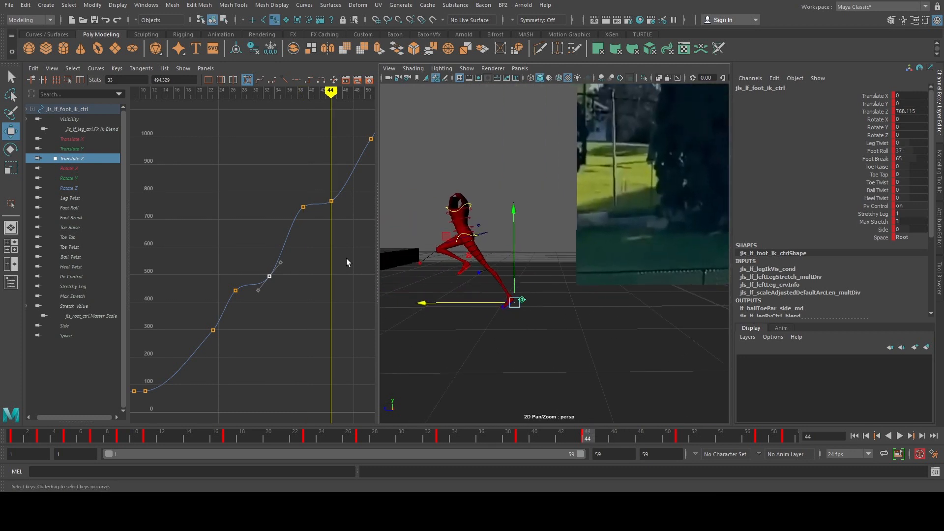
alt+middle_drag(335, 199, 303, 218)
drag(282, 196, 342, 251)
middle_drag(331, 250, 278, 283)
scroll(325, 263, up, 3)
scroll(279, 283, up, 3)
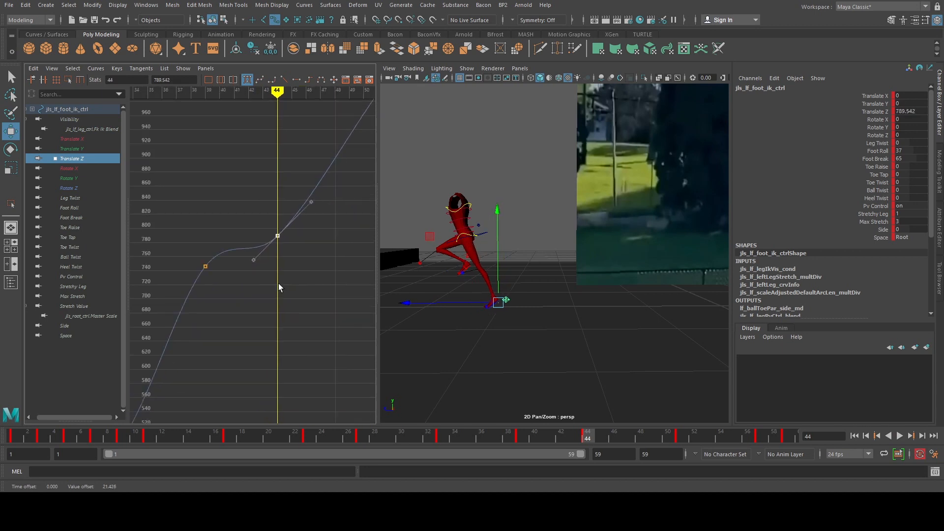
Step: Scrub onward from frame 44 to examine the takeoff into the jump, and return to frame 44
mouse_move(586, 436)
mouse_down()
mouse_move(548, 433)
mouse_move(588, 441)
mouse_up()
alt+middle_drag(601, 297, 522, 331)
scroll(522, 331, down, 4)
alt+middle_drag(613, 325, 564, 334)
drag(591, 439, 680, 443)
alt+middle_drag(496, 297, 543, 314)
click(588, 437)
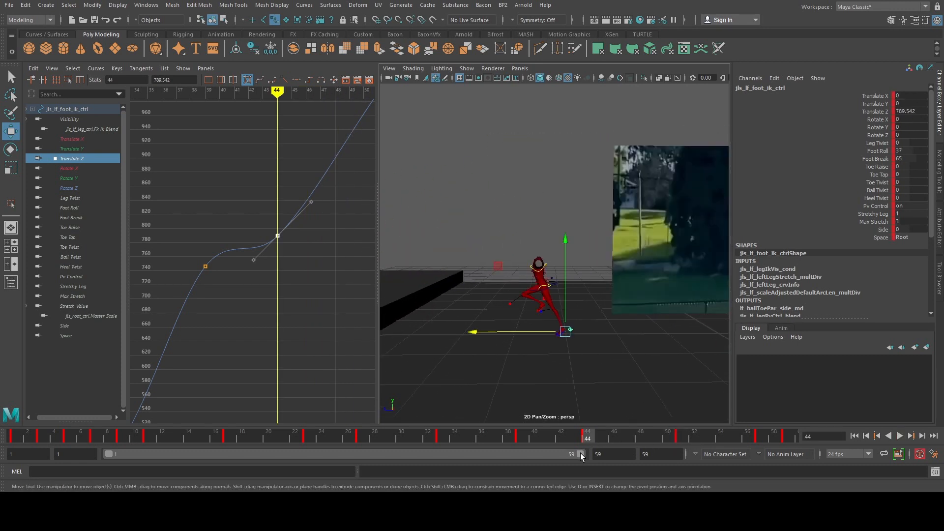
Step: Shorten the playback range to end at frame 44 and enlarge the perspective view to fill the workspace
drag(581, 455, 460, 453)
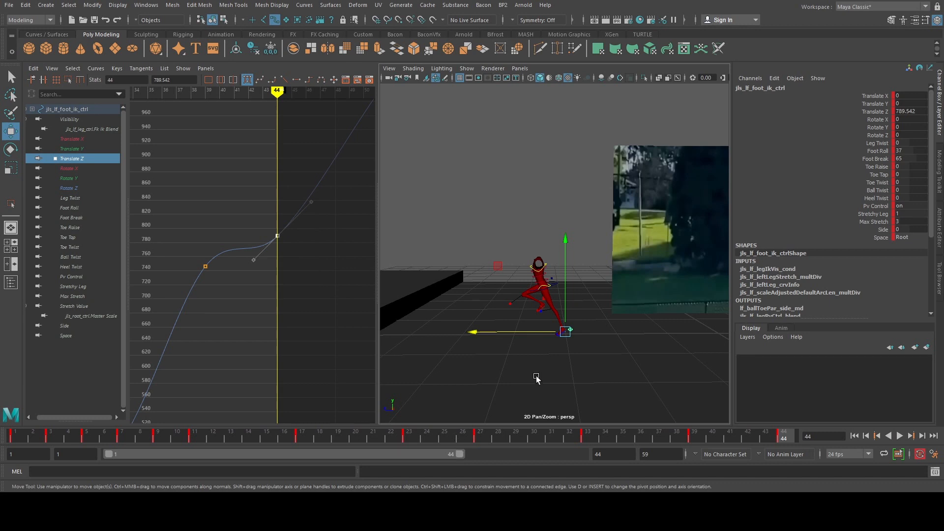
key(space)
scroll(493, 299, down, 3)
alt+middle_drag(479, 305, 460, 240)
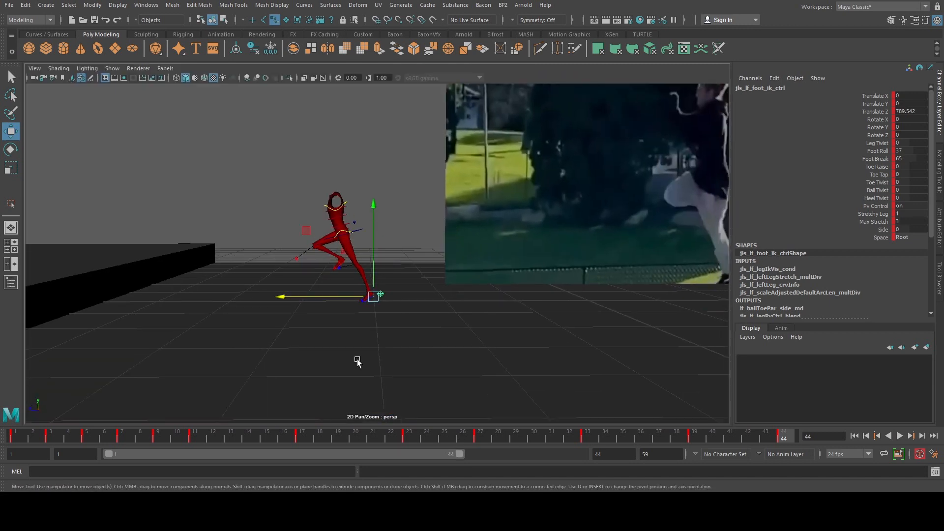
Step: Move the left foot control at frame 17 to Translate Y 66.073 and Translate Z 171.652
click(201, 435)
alt+middle_drag(419, 314, 286, 320)
scroll(400, 323, down, 3)
scroll(442, 324, up, 3)
alt+middle_drag(480, 324, 358, 316)
scroll(357, 316, up, 3)
drag(229, 440, 311, 426)
drag(356, 201, 340, 187)
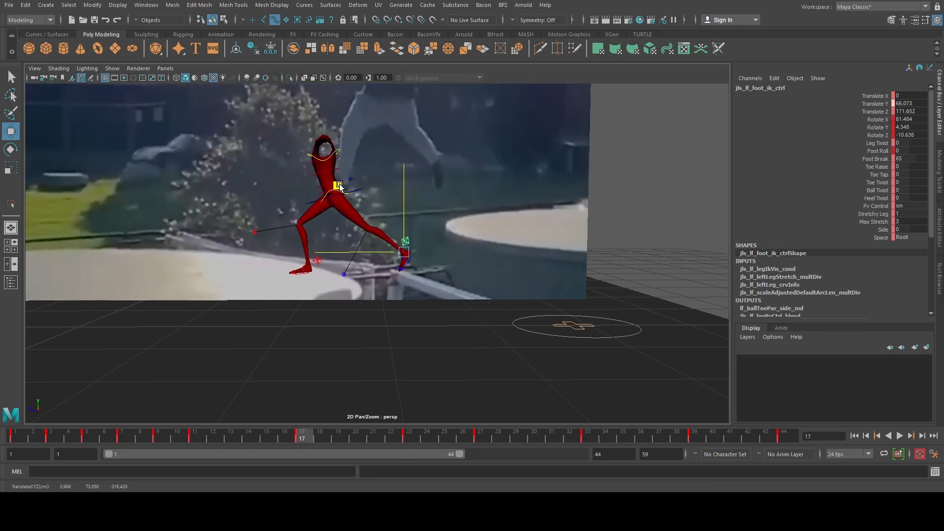
Step: Rotate the left foot control about its X axis at frame 17 and check the pose at frame 13
key(e)
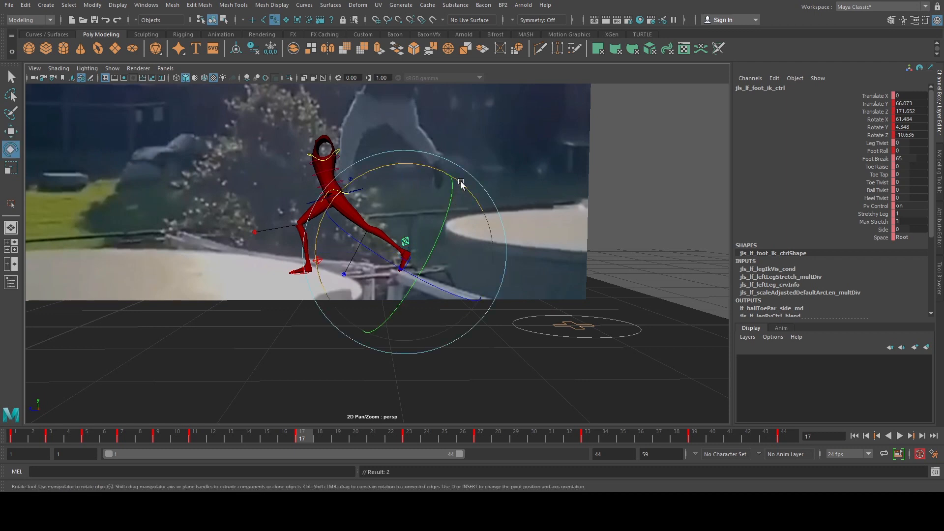
drag(460, 183, 418, 167)
click(231, 436)
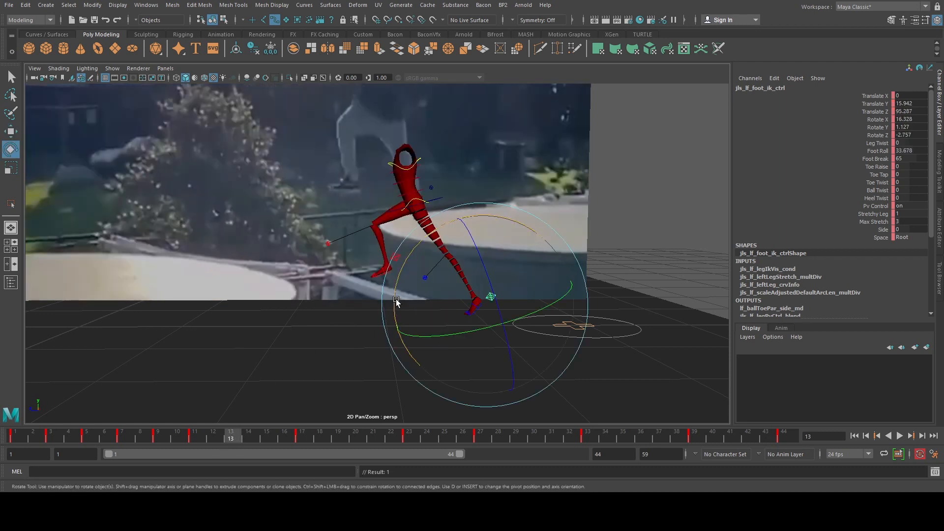
Step: At frame 13, set the left foot control's Foot Roll to 0 and rotate it to Rotate X 40.603
key(w)
alt+middle_drag(455, 262, 306, 260)
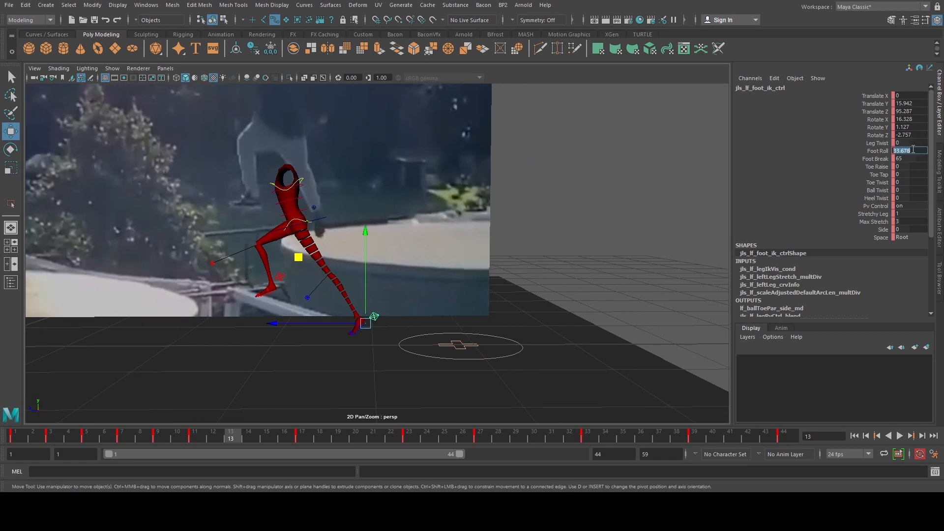
text(0)
key(Return)
key(e)
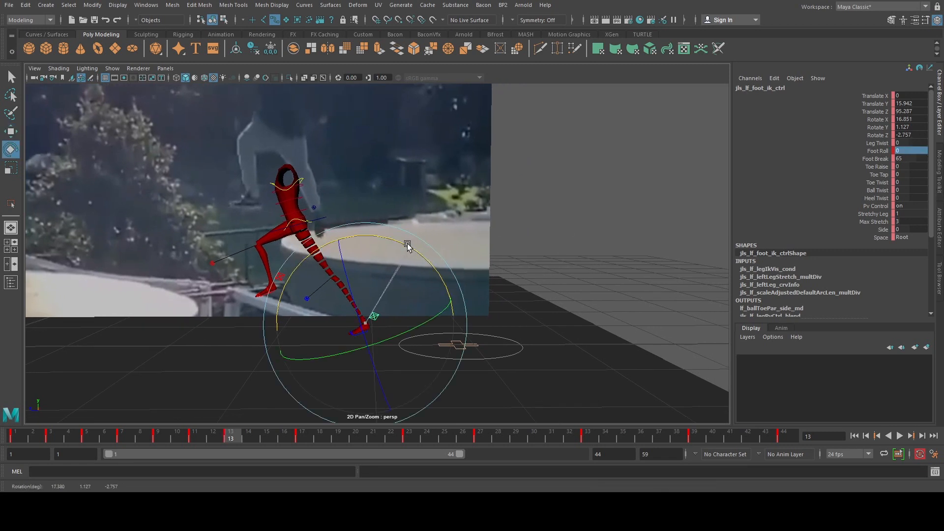
drag(406, 246, 376, 232)
Step: Move the left foot control at frame 13 to Translate Y 38.667 and Translate Z 116.732, and rotate it further about X
key(w)
drag(308, 262, 278, 234)
key(e)
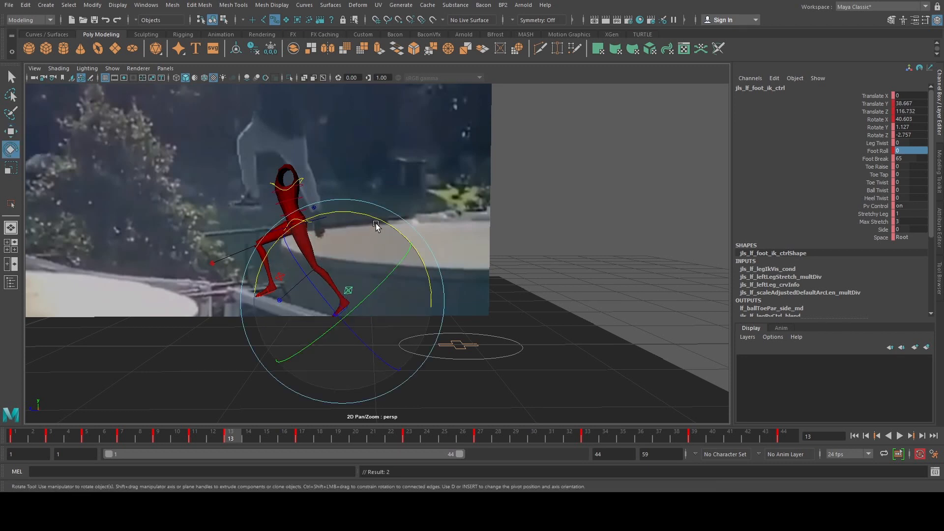
drag(376, 224, 333, 212)
Step: At frame 15, move the left foot control to Translate Y 58.203 and Translate Z 141.016
click(269, 439)
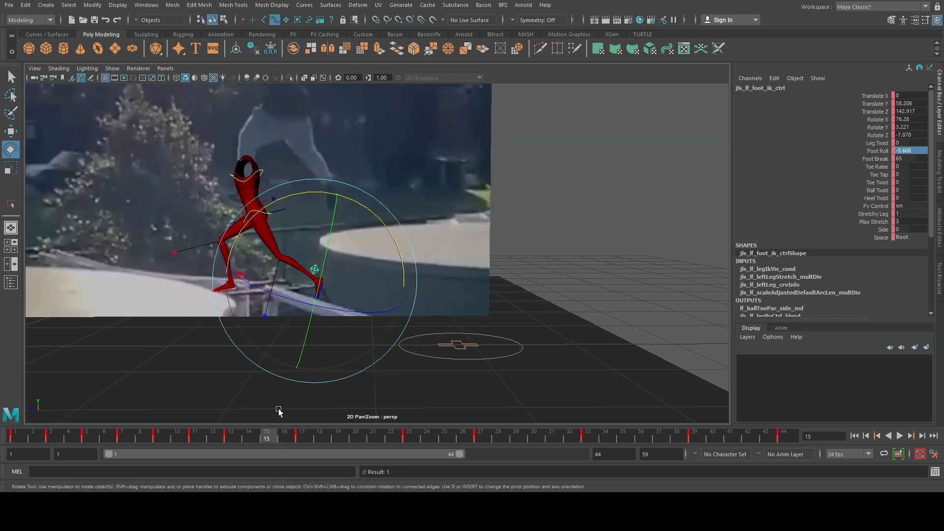
key(w)
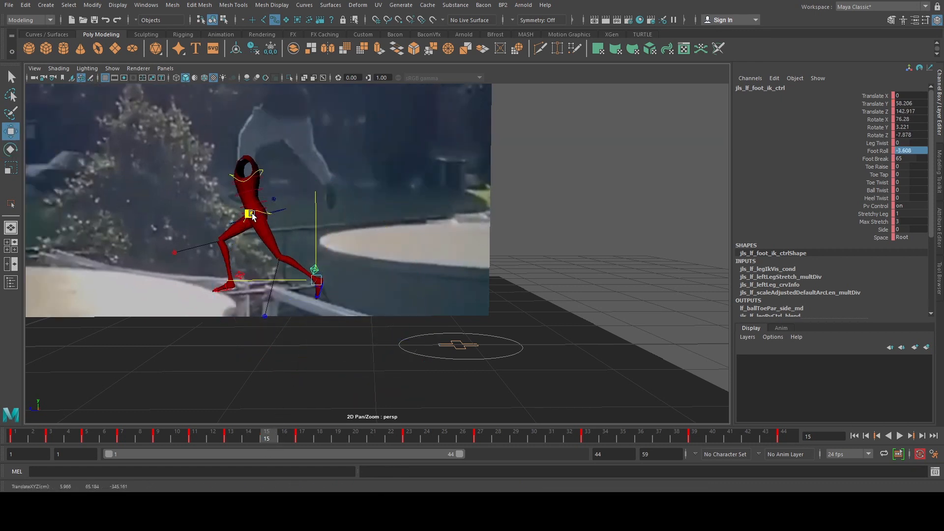
drag(249, 214, 255, 215)
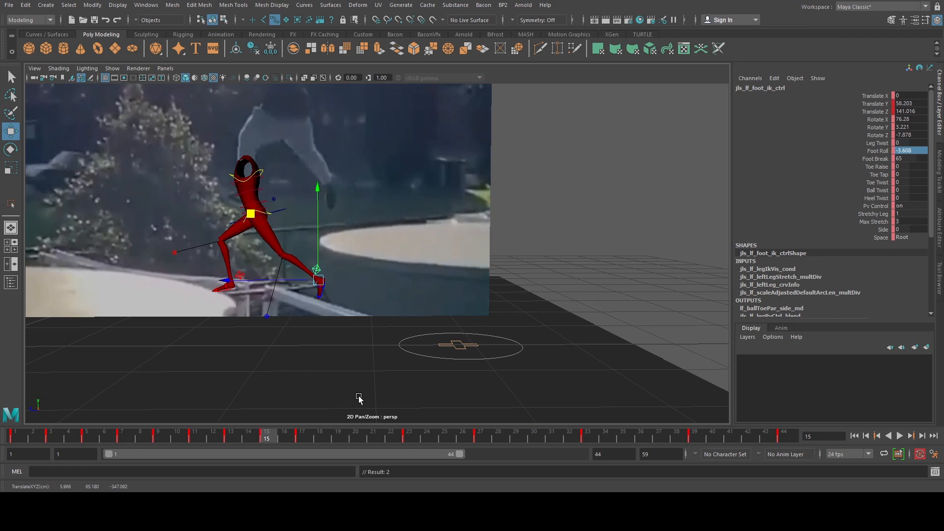
Step: At frame 17, move the left foot control to Translate Y 66.556 and Translate Z 173.08, and rotate it to Rotate X 79.669
click(302, 436)
alt+middle_drag(241, 227, 358, 262)
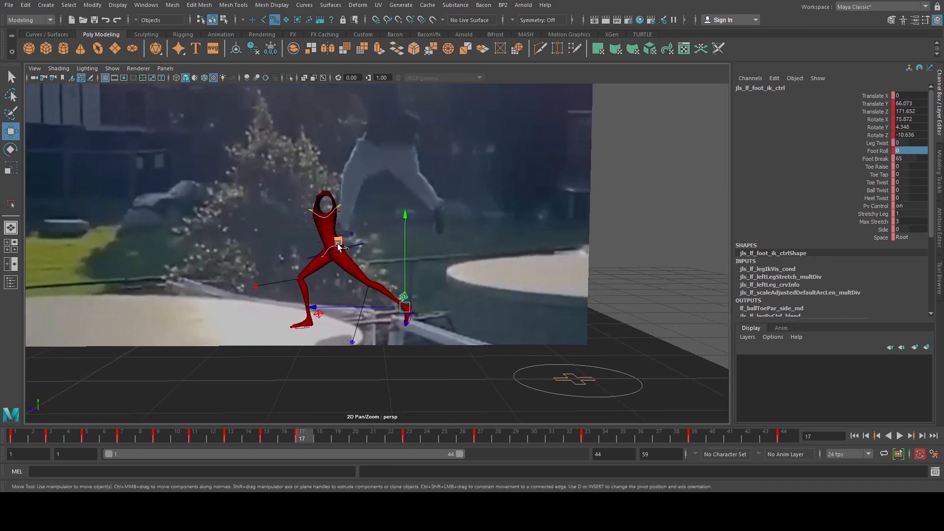
drag(338, 244, 336, 242)
key(e)
drag(459, 238, 461, 242)
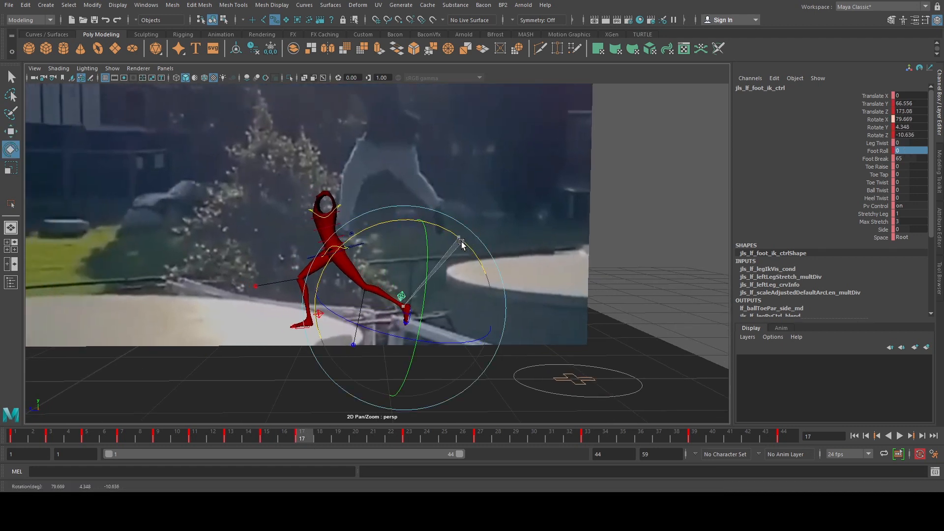
Step: Move the left foot control to Translate Y 57.535 and Translate Z 212.939 at frame 19, and nudge it slightly backward at frame 21
click(335, 438)
key(w)
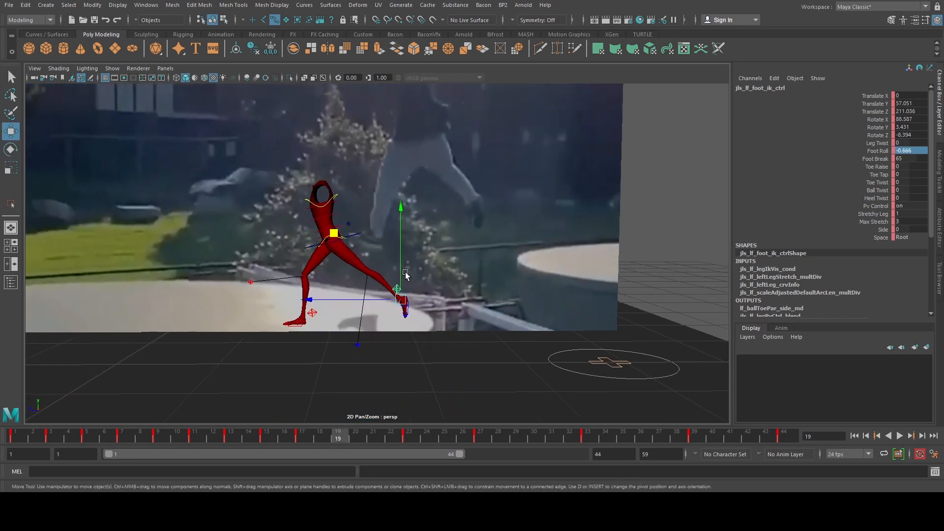
drag(343, 237, 355, 241)
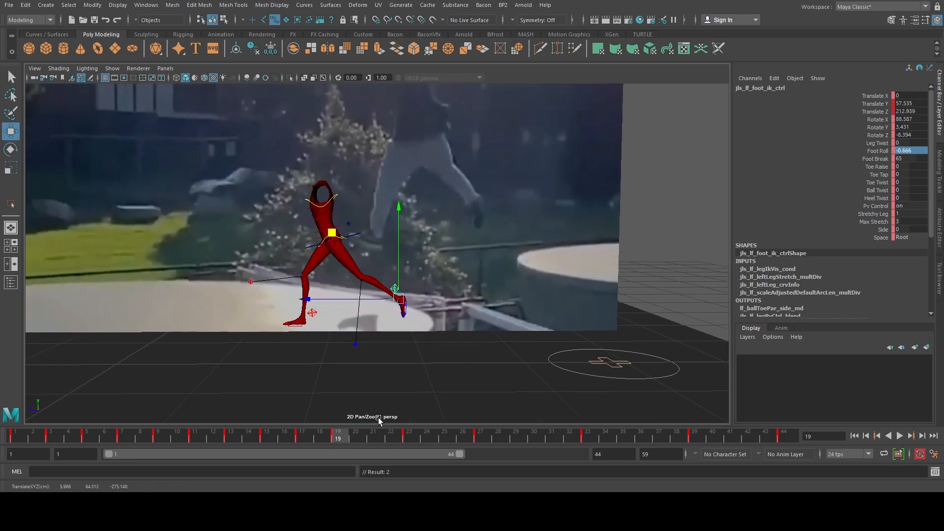
click(377, 437)
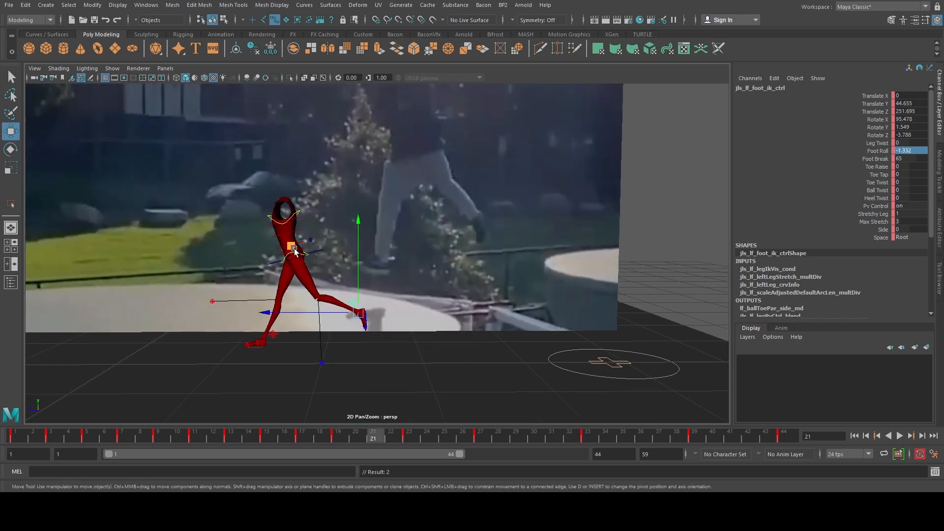
drag(294, 250, 296, 250)
Step: At frame 23, move the left foot control forward to Translate Z 301.629
click(413, 436)
alt+middle_drag(349, 343, 375, 329)
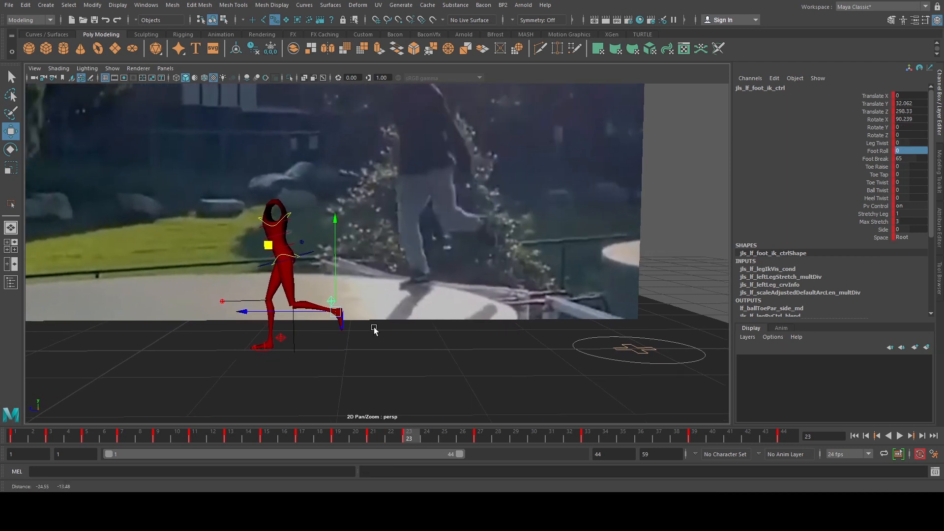
drag(282, 304, 271, 305)
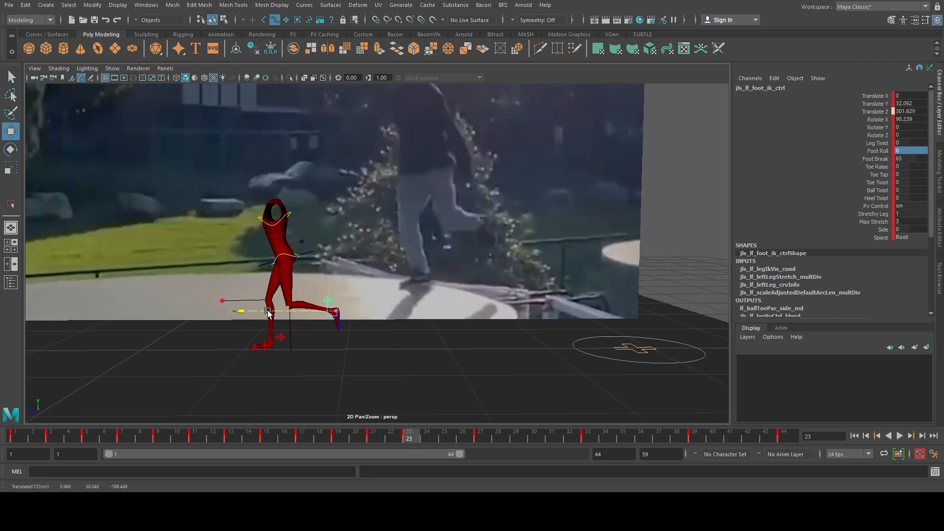
Step: At frame 27, level the left foot by rotating its control to Rotate X -0.518
click(426, 437)
drag(425, 439, 481, 437)
alt+middle_drag(357, 350, 401, 330)
key(e)
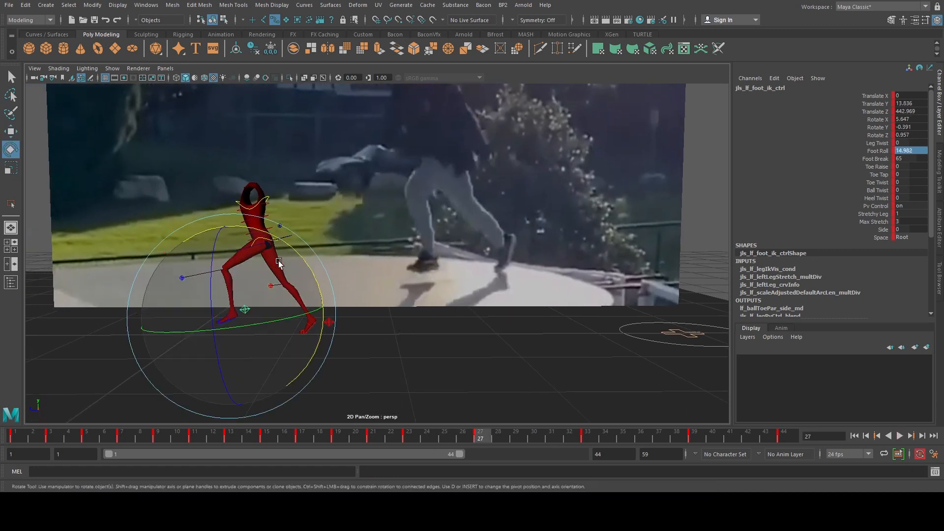
drag(274, 239, 283, 246)
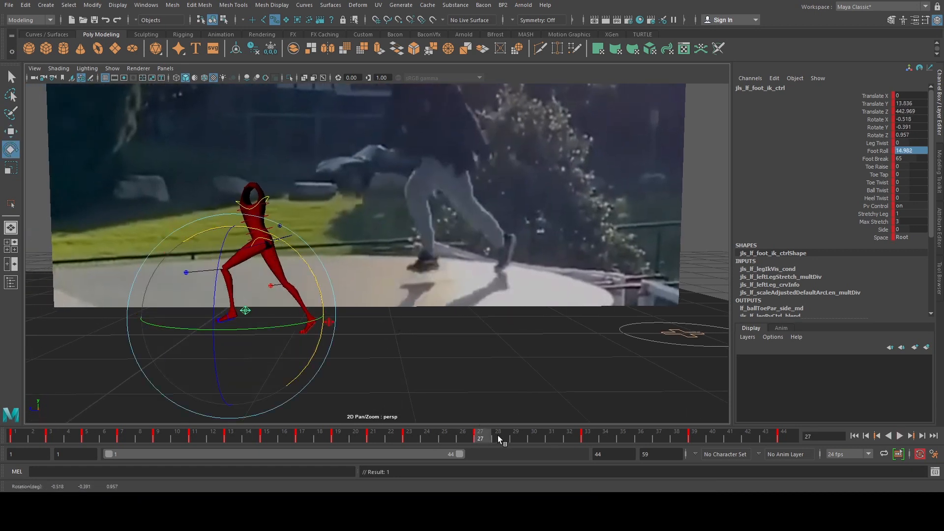
Step: At frame 25, move the left foot control to Translate Z 360.685, raise it, rotate it to about 58 in X, and key the pose
drag(498, 439, 536, 440)
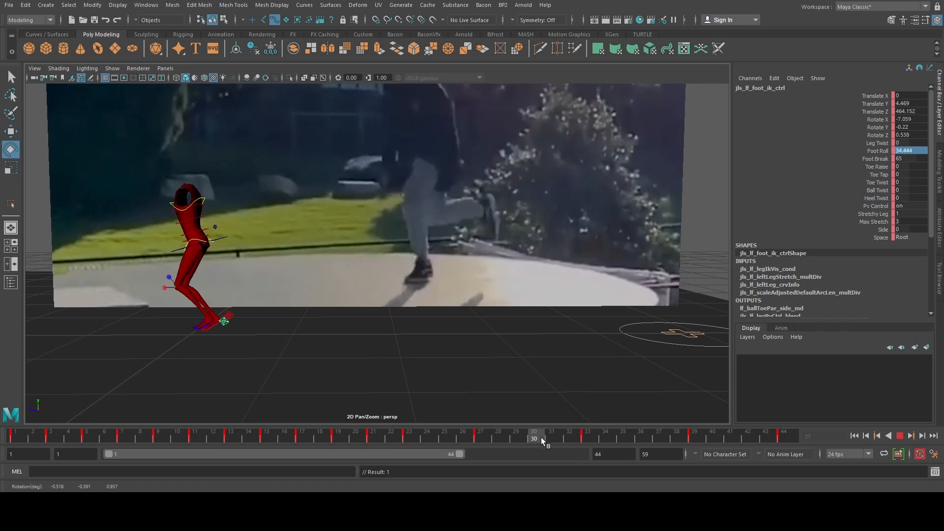
drag(541, 438, 445, 438)
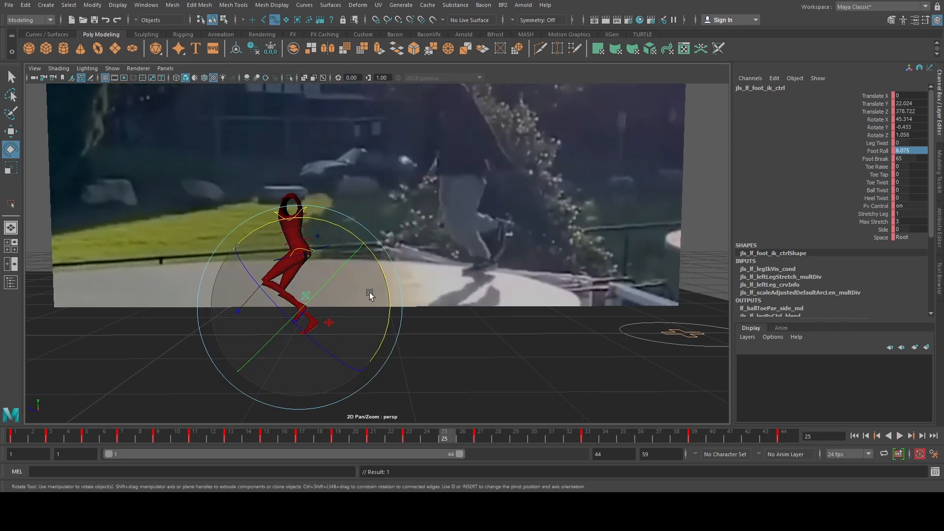
key(w)
middle_drag(240, 243, 246, 240)
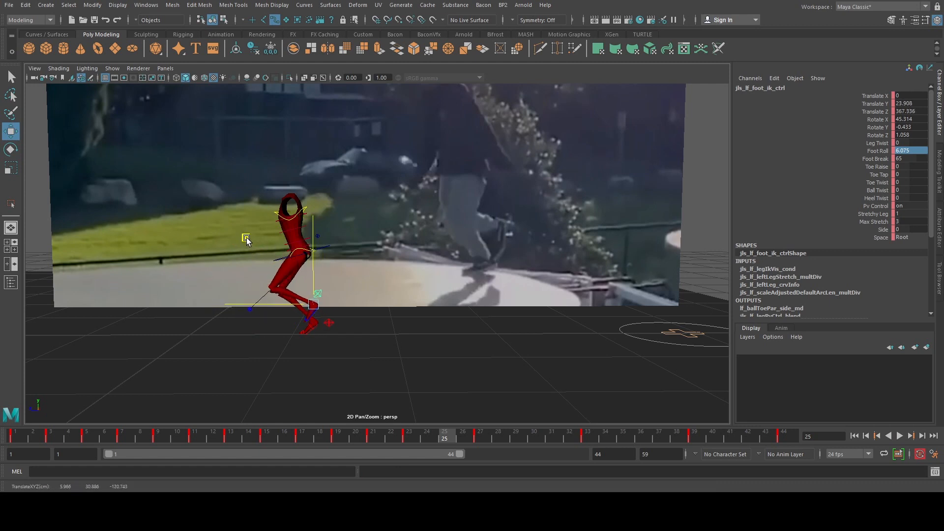
drag(247, 239, 253, 237)
key(e)
drag(395, 253, 375, 249)
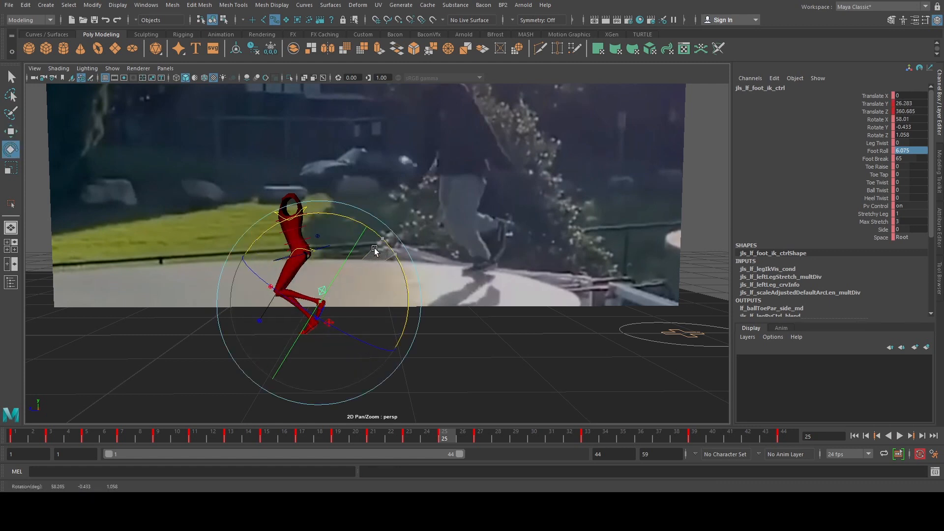
key(s)
Step: Copy the left foot control's key at frame 33 and paste it at frame 30
click(488, 437)
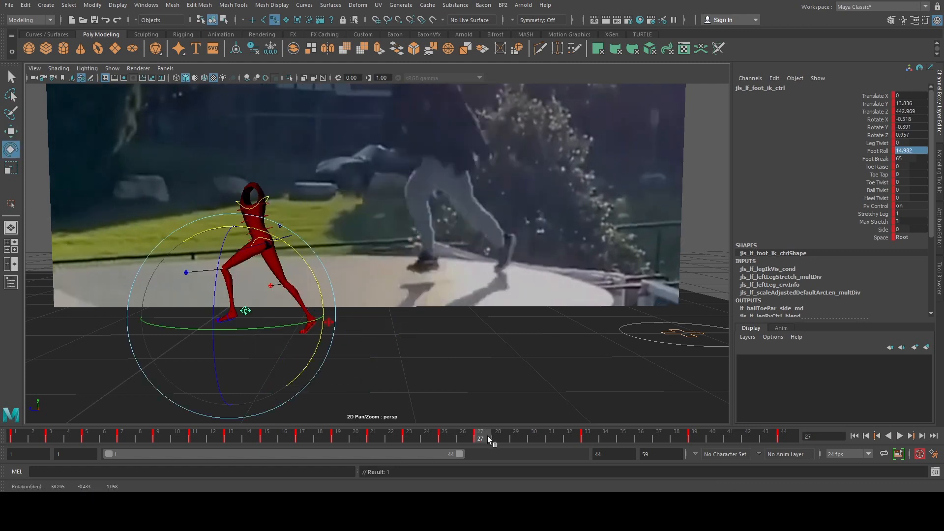
click(515, 438)
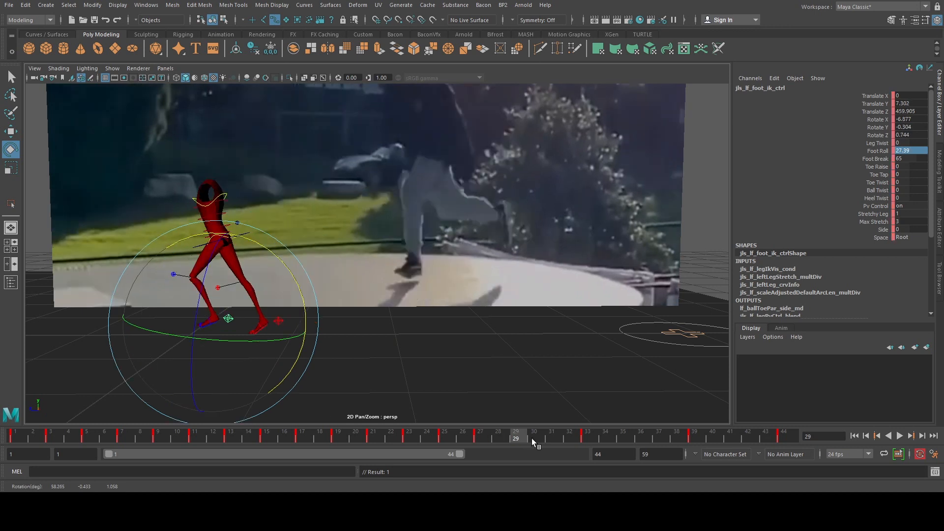
key(q)
click(589, 437)
shift+click(590, 437)
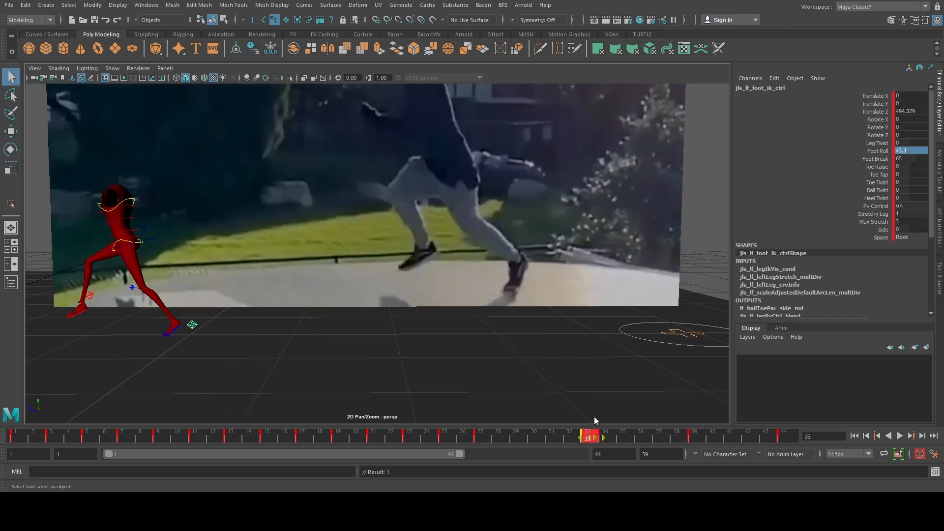
key(ctrl+c)
drag(563, 439, 529, 436)
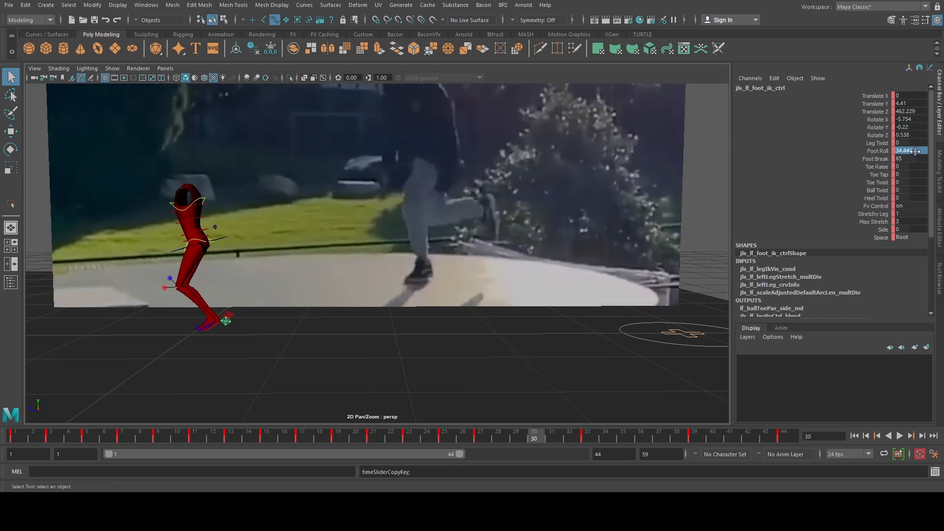
right_click(533, 433)
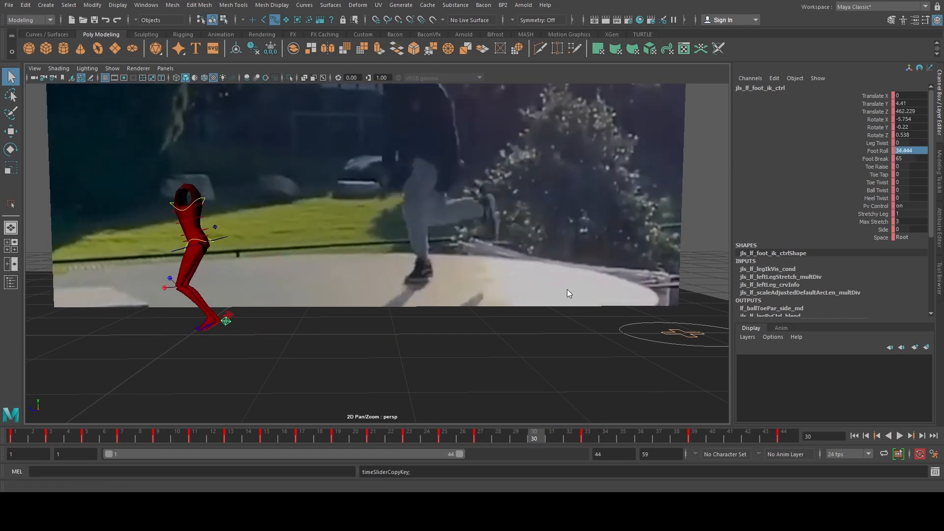
click(677, 293)
Step: Set the left foot control's Foot Roll to 0 at frame 30
double_click(921, 151)
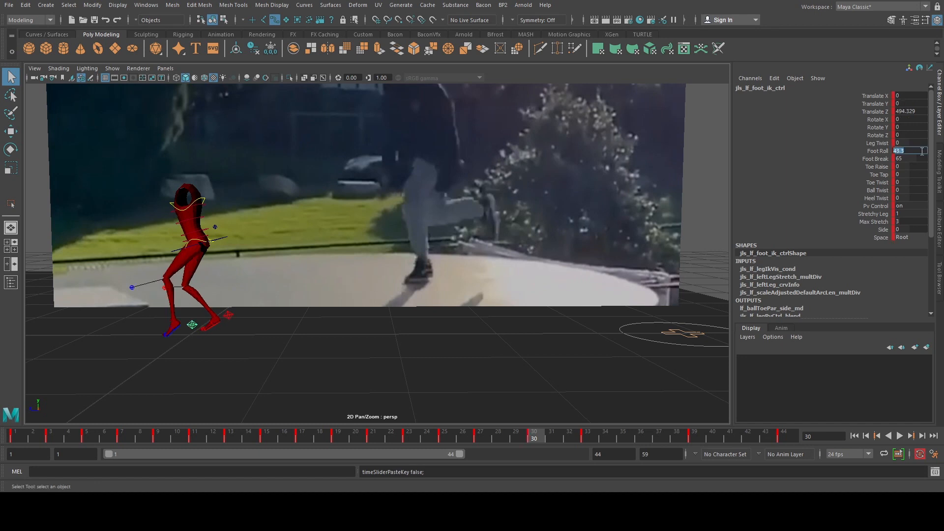
text(0)
key(Return)
Step: Open the left foot's animation curves and apply auto tangents to the Translate Z keys from frame 39 onward
drag(538, 436, 587, 441)
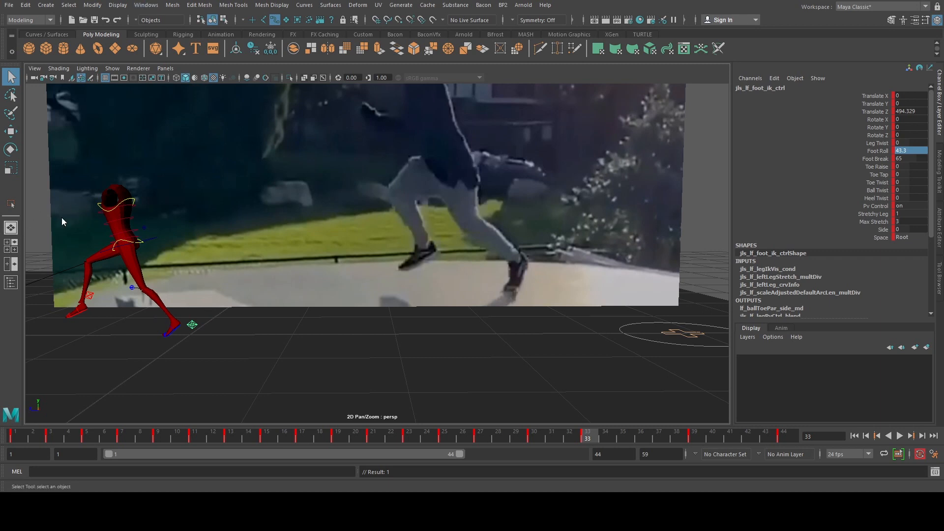
key(space)
key(f)
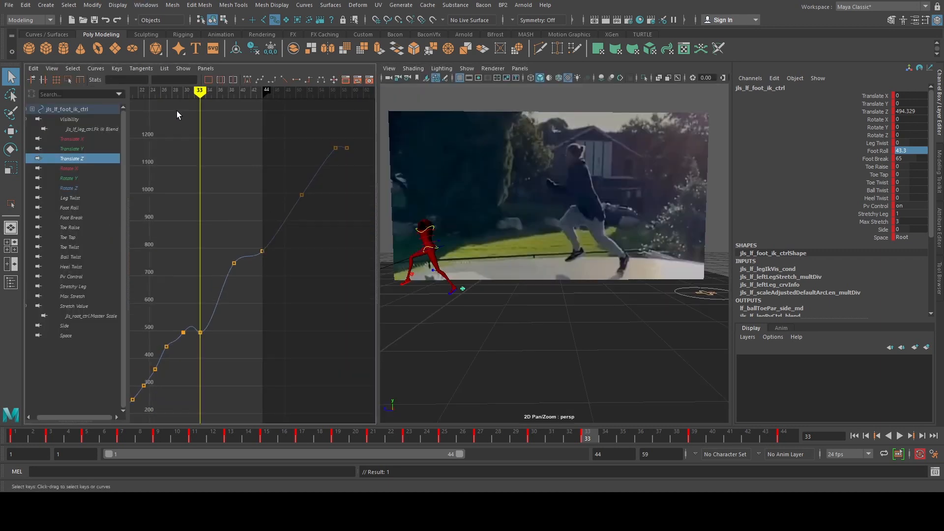
drag(176, 110, 399, 366)
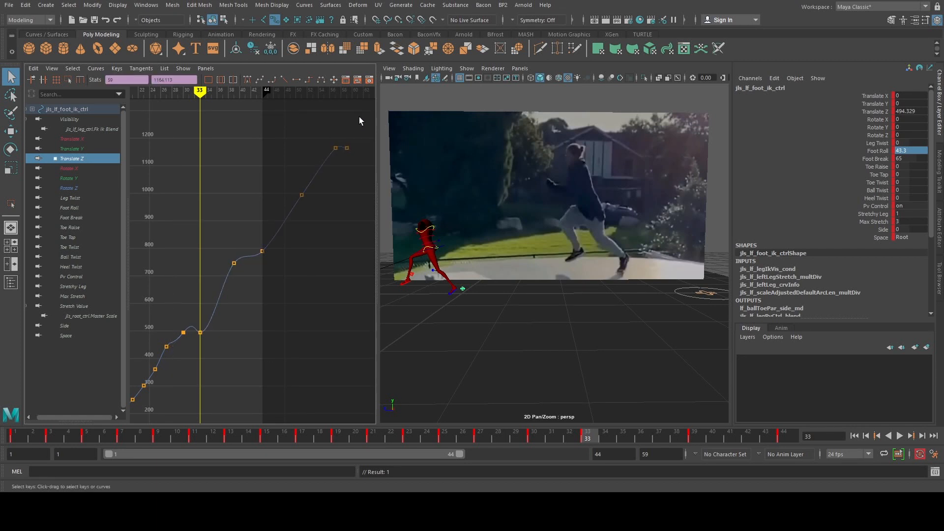
drag(359, 120, 207, 300)
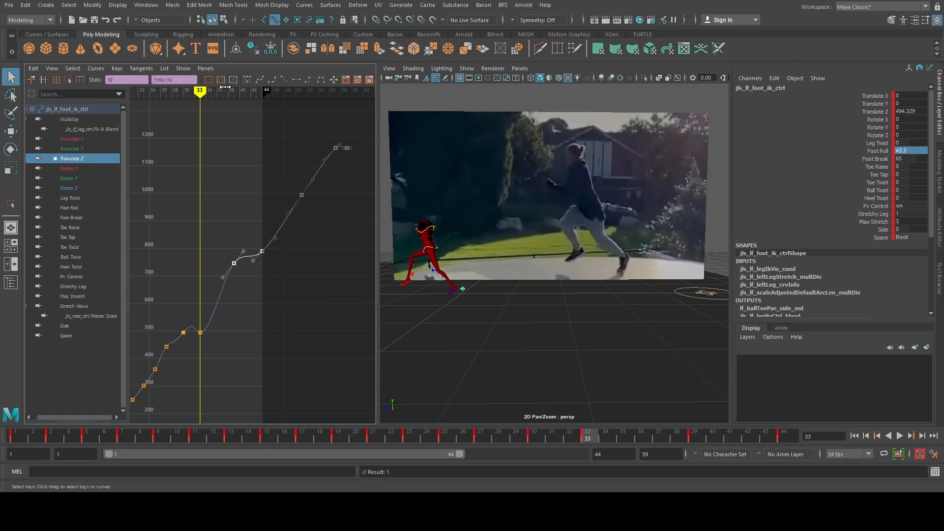
click(253, 83)
Step: Apply auto tangents to the left foot's translate and rotate keys from frame 27 onward, and return to the full perspective view
click(75, 139)
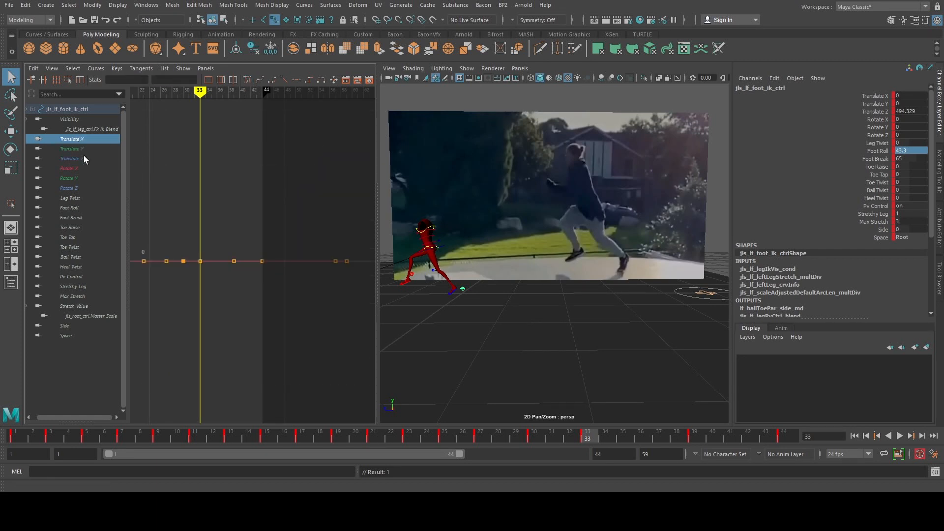
shift+click(72, 189)
key(f)
drag(333, 159, 200, 371)
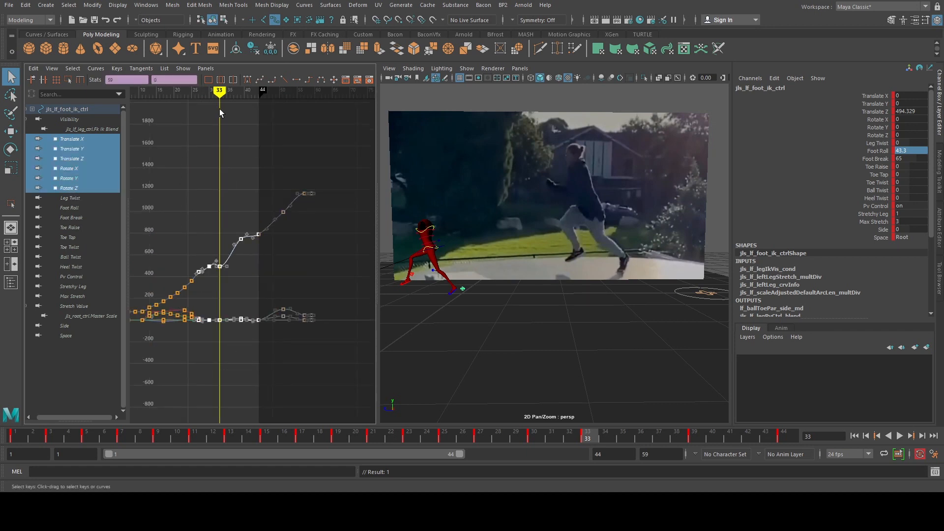
click(246, 81)
key(space)
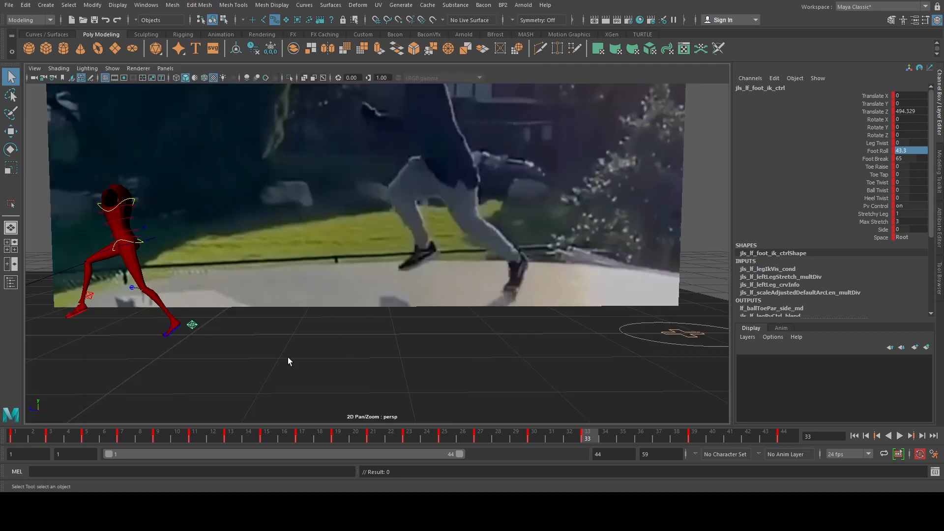
Step: At frame 29, raise the left foot control to Translate Y 6.705 and set its Foot Roll to -12.358
drag(551, 438, 516, 438)
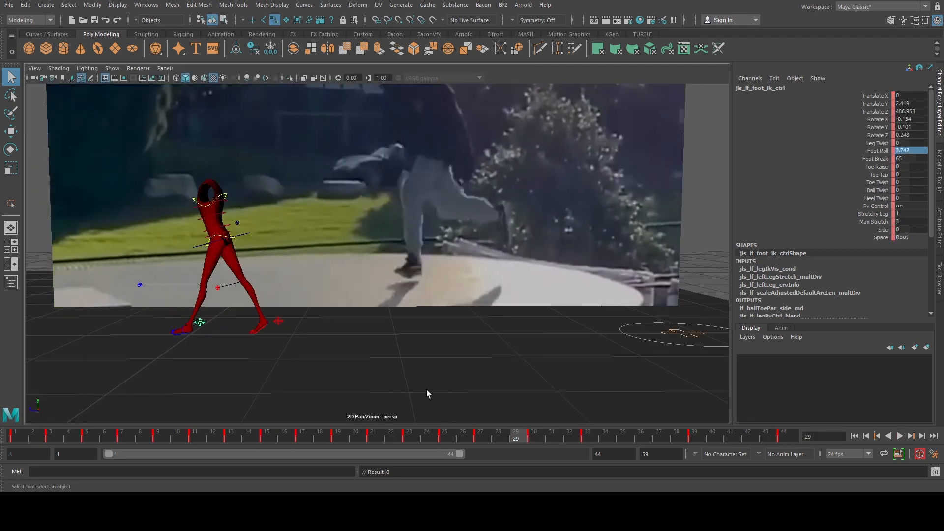
key(w)
drag(187, 289, 187, 283)
click(876, 151)
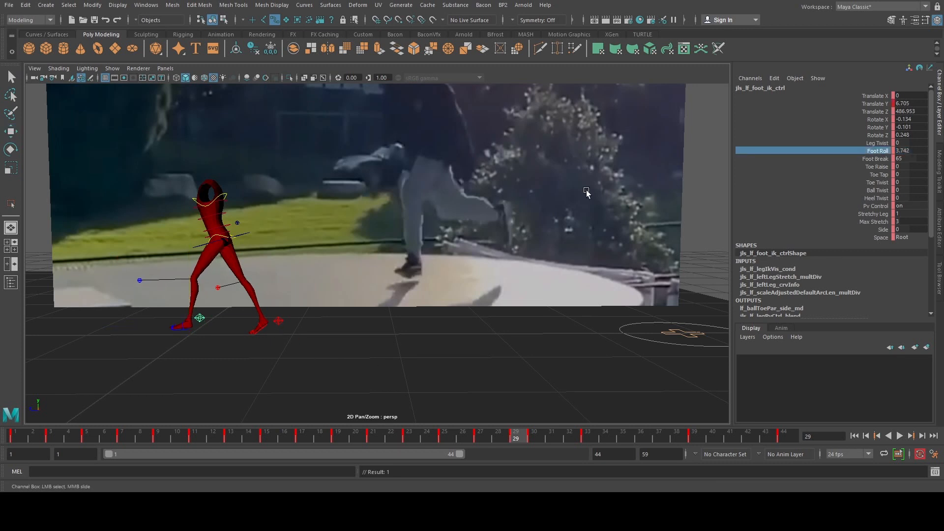
middle_drag(586, 190, 459, 197)
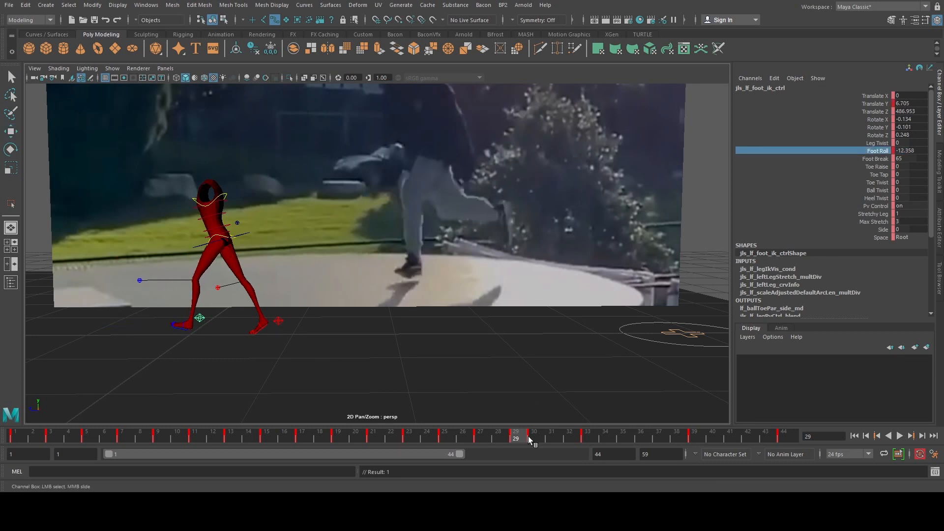
Step: Review the motion up to frame 35 and set the left foot control's Foot Roll to 0 there
key(alt+v)
drag(519, 438, 695, 453)
alt+middle_drag(271, 315, 439, 278)
click(629, 434)
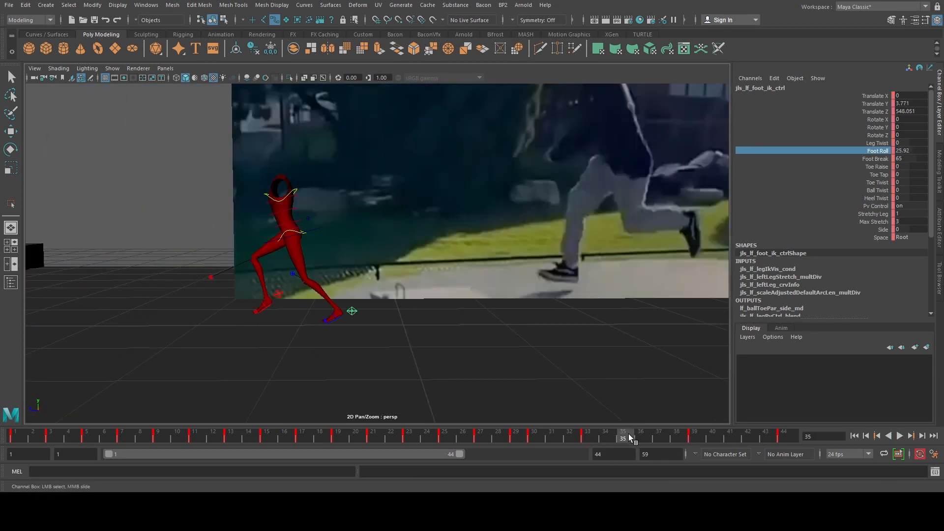
alt+middle_drag(549, 376, 537, 382)
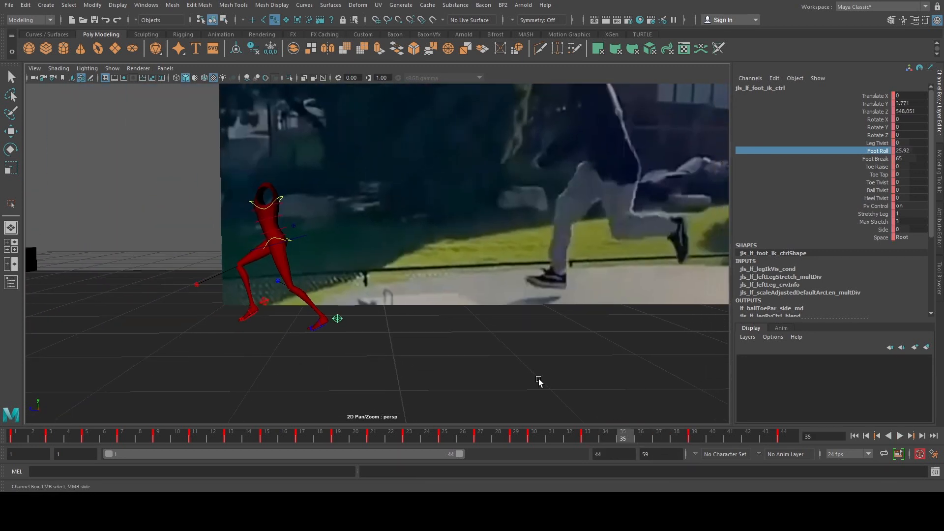
key(w)
alt+middle_drag(535, 329, 517, 349)
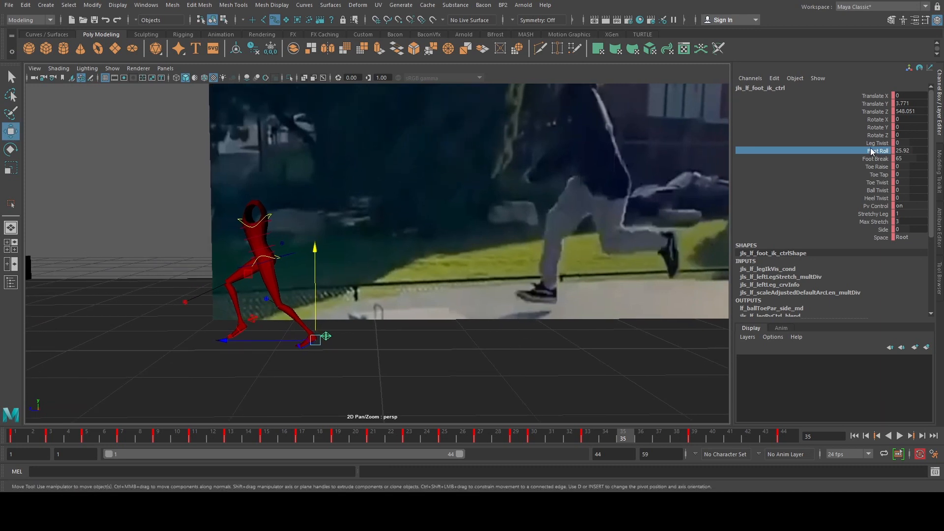
drag(605, 432, 626, 432)
click(913, 151)
text(0)
key(Return)
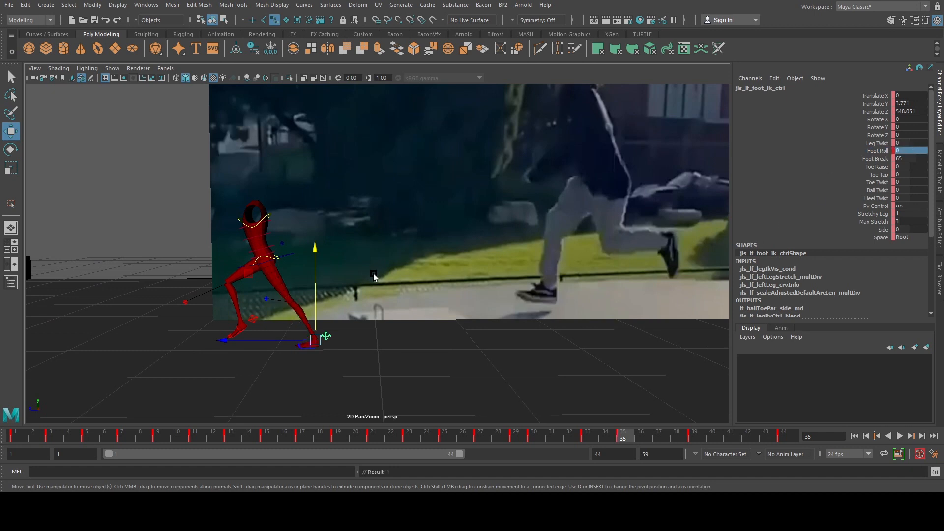
Step: At frame 35, lift the left foot control to Translate Y about 27 and pitch it to Rotate X 88.164
key(e)
drag(381, 286, 283, 268)
key(w)
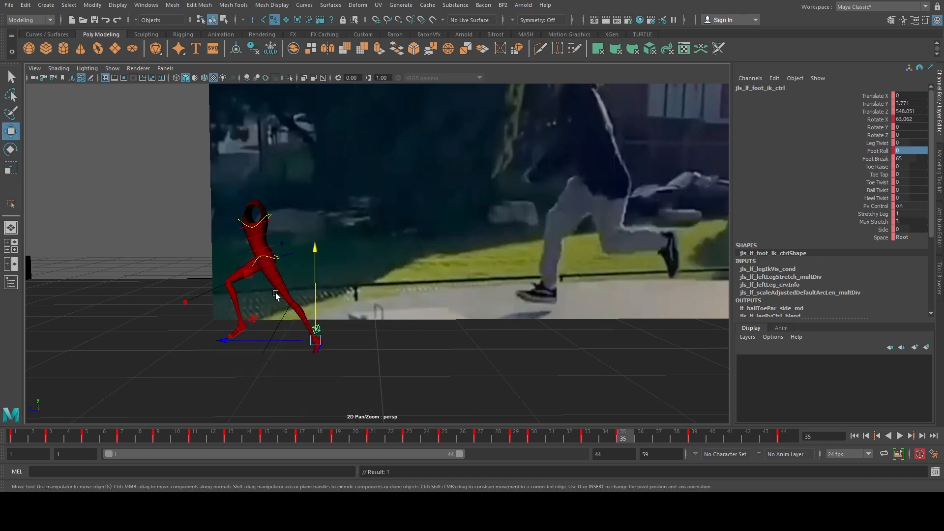
middle_drag(276, 293, 247, 249)
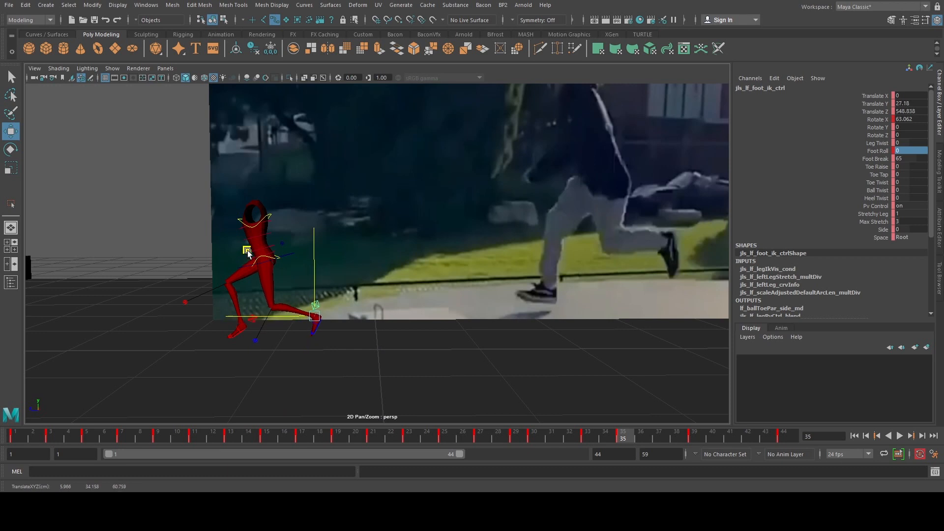
key(e)
drag(380, 256, 341, 247)
Step: At frame 34, nudge the left foot control to Translate Y about 13.5 and Translate Z about 512.5
click(604, 435)
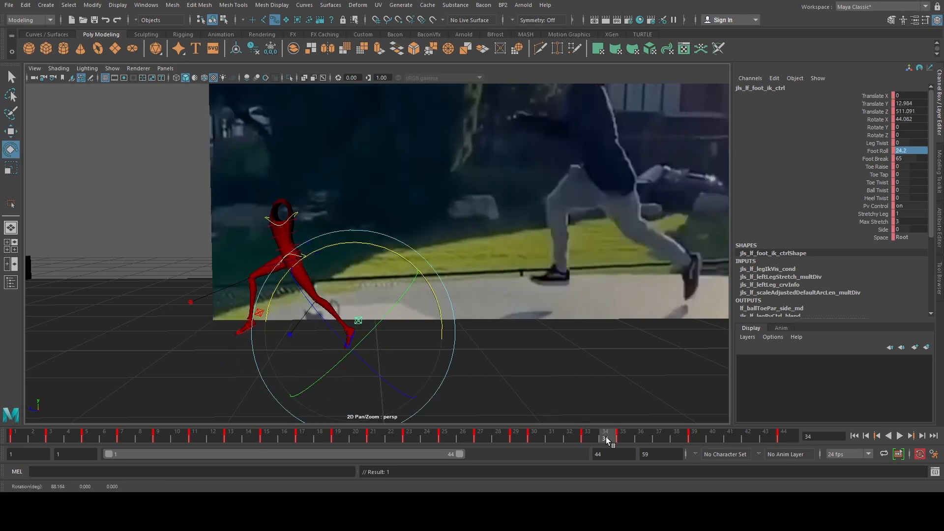
key(w)
drag(291, 266, 289, 265)
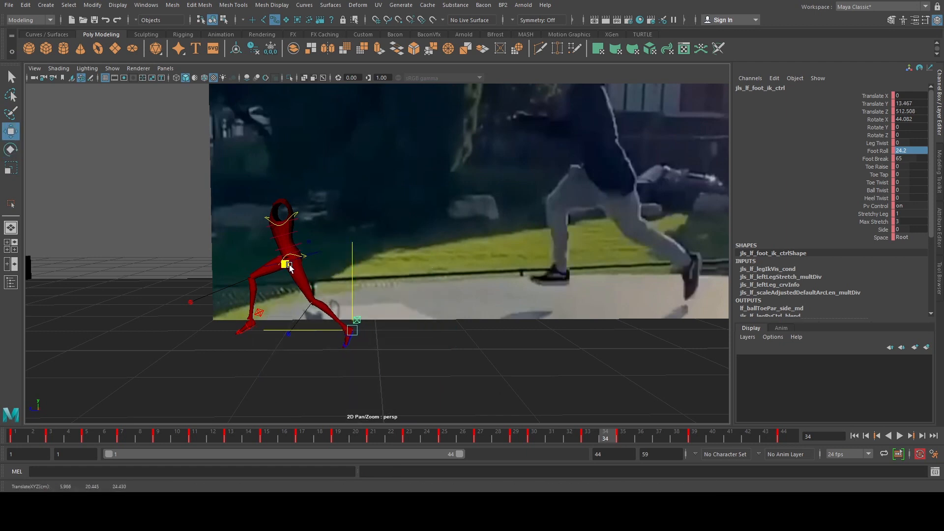
Step: At frame 37, move the left foot control back to Translate Z 620.852, rotate it to Rotate X 82.864 and zero its Foot Roll
key(alt+v)
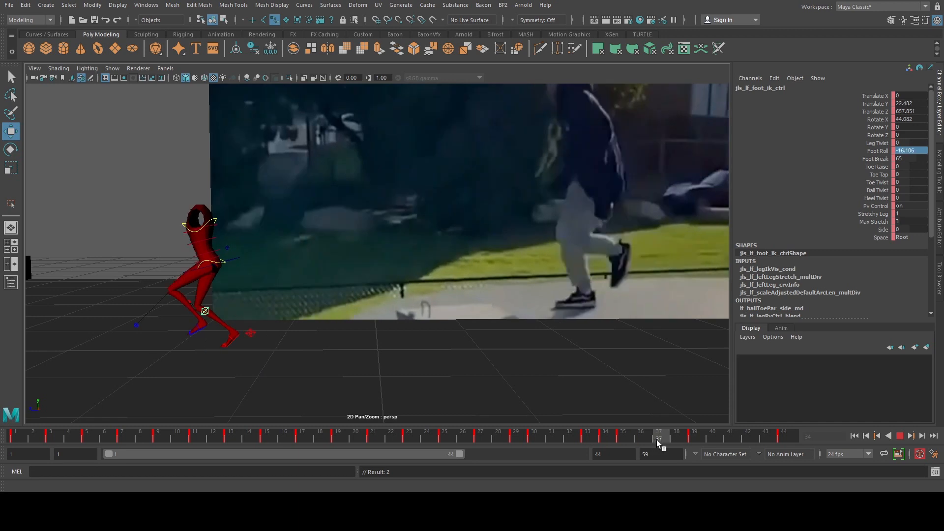
mouse_move(657, 440)
mouse_down()
mouse_move(691, 444)
mouse_move(660, 438)
mouse_up()
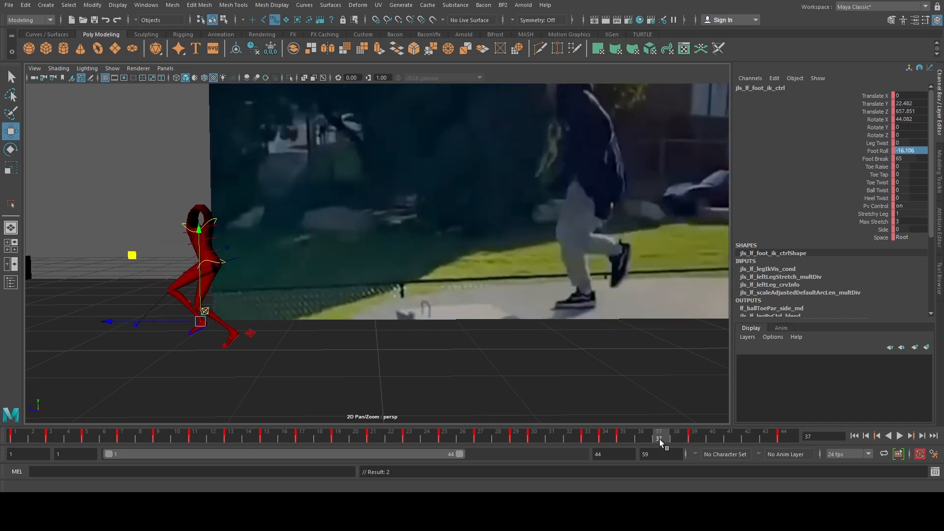
drag(153, 324, 243, 318)
key(e)
drag(312, 281, 269, 252)
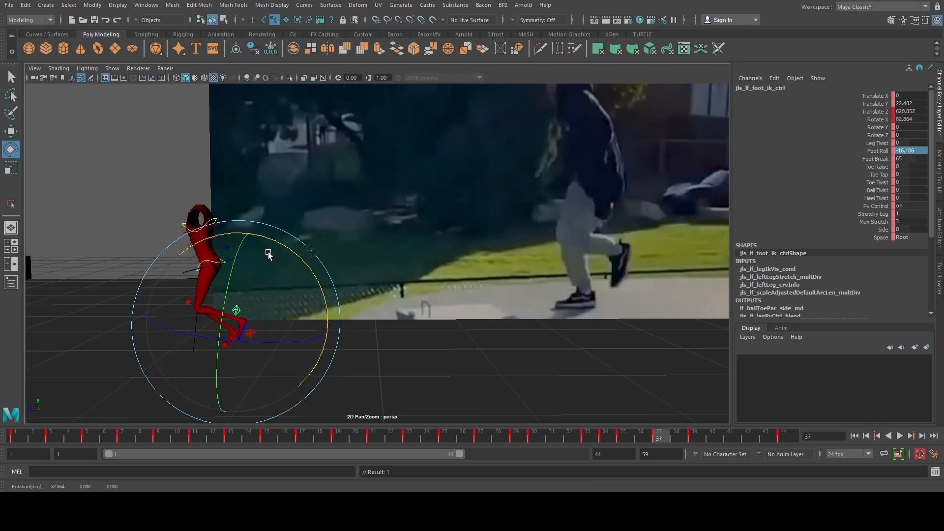
double_click(919, 151)
key(Return)
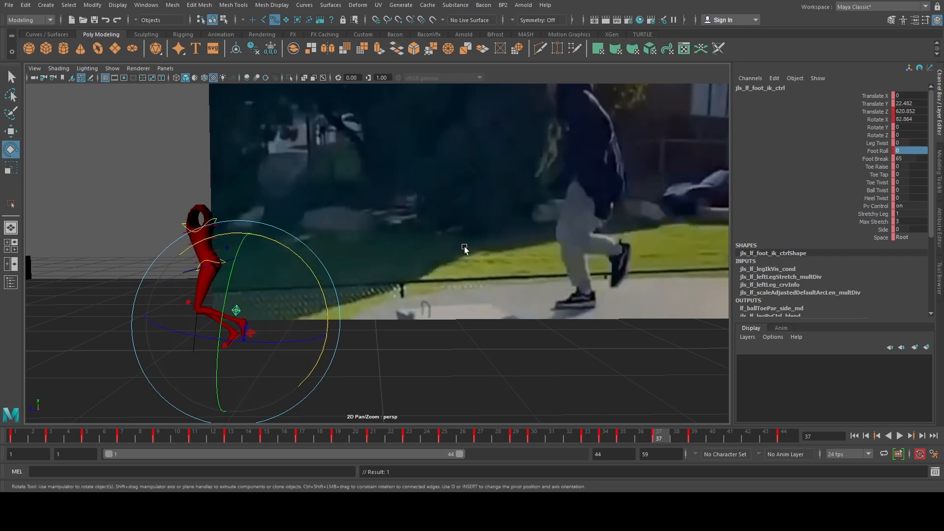
Step: Refine the left foot at frame 37 to Translate Y 32.36, Translate Z 628.837 and Rotate X 65.153
key(w)
drag(239, 265, 237, 248)
key(e)
drag(295, 231, 323, 303)
key(w)
drag(167, 311, 159, 311)
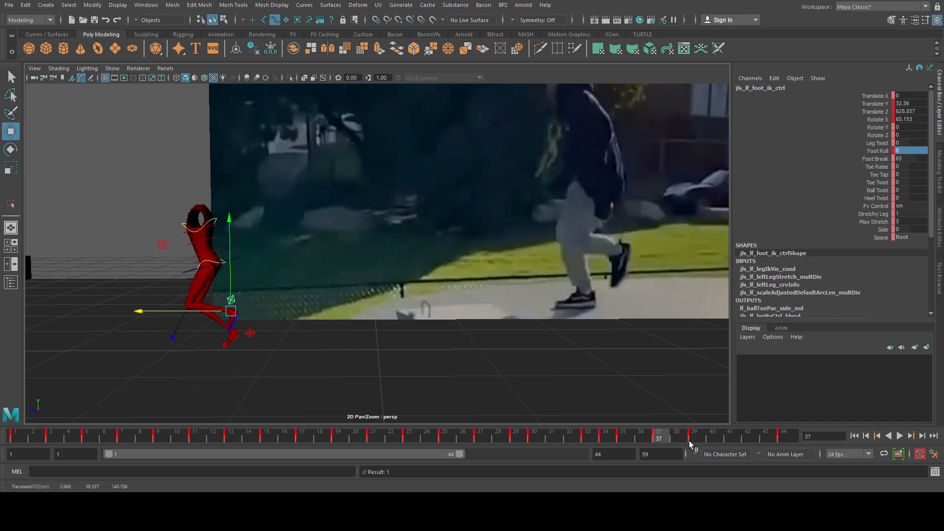
Step: Copy the left foot control's key from frame 44 and paste it at frame 41
drag(671, 439, 782, 441)
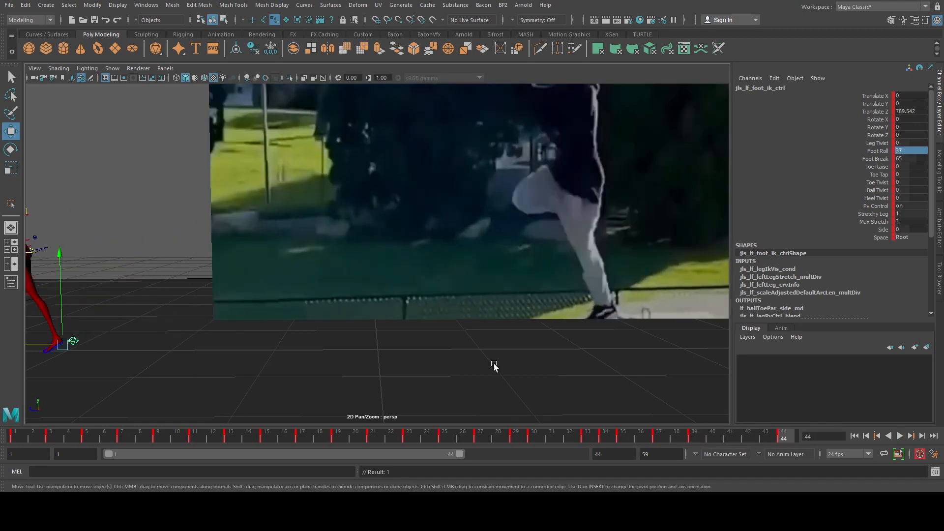
alt+middle_drag(365, 323, 552, 285)
click(269, 285)
click(285, 310)
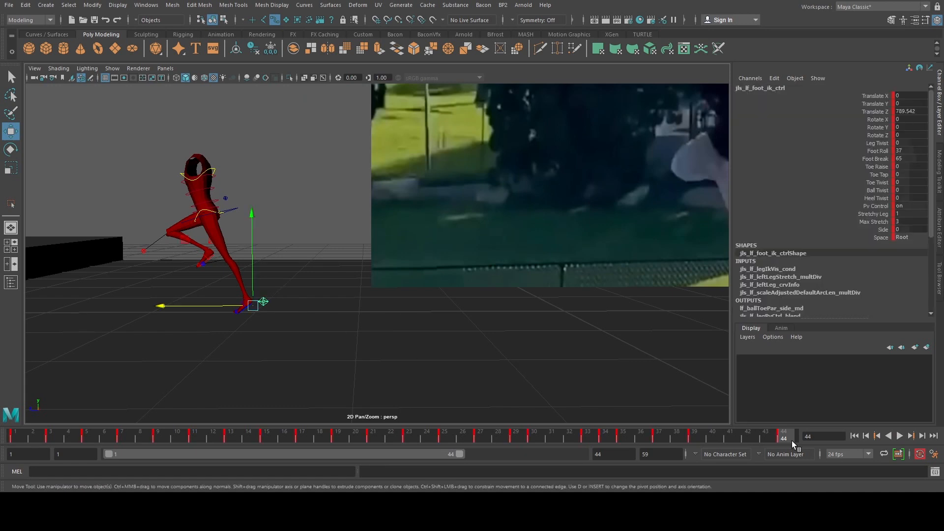
key(ctrl+c)
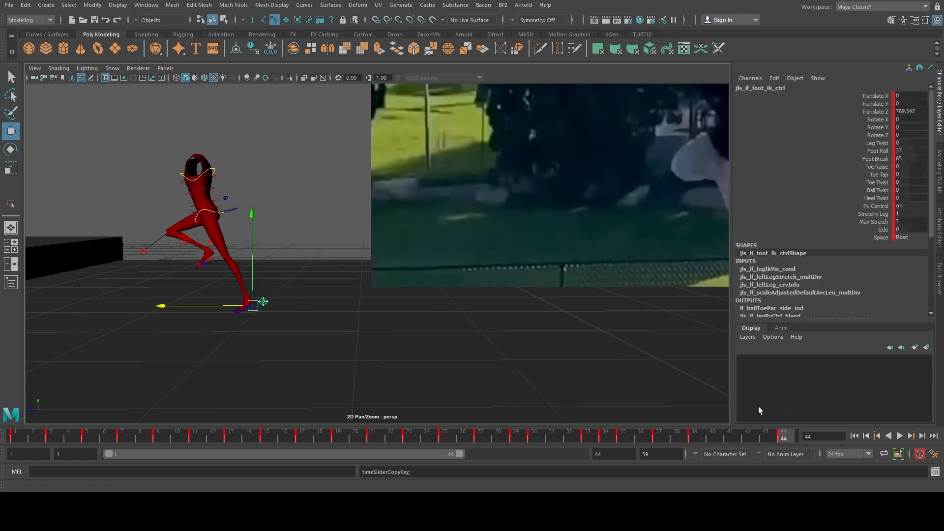
click(728, 436)
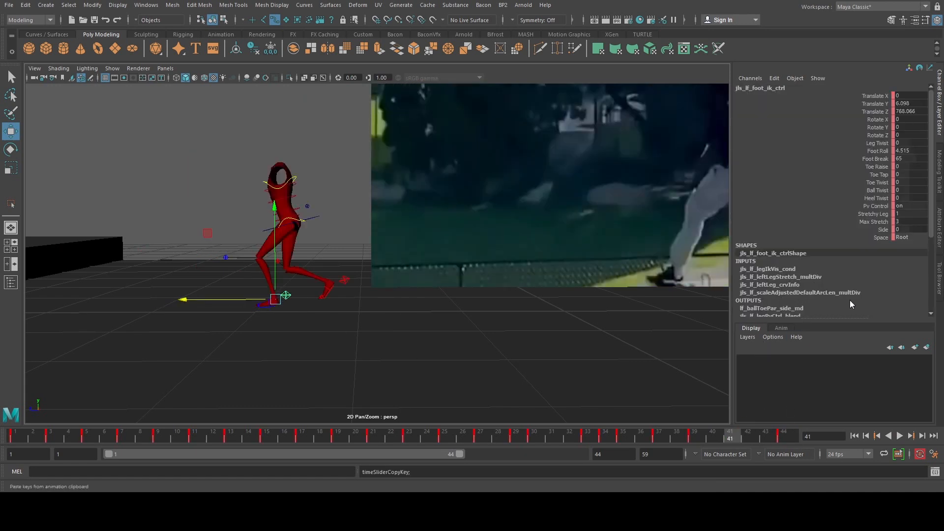
key(ctrl+v)
Step: Reset the left foot's Foot Roll to 0 at frame 41 and roll it back onto the heel at -23.3
double_click(913, 151)
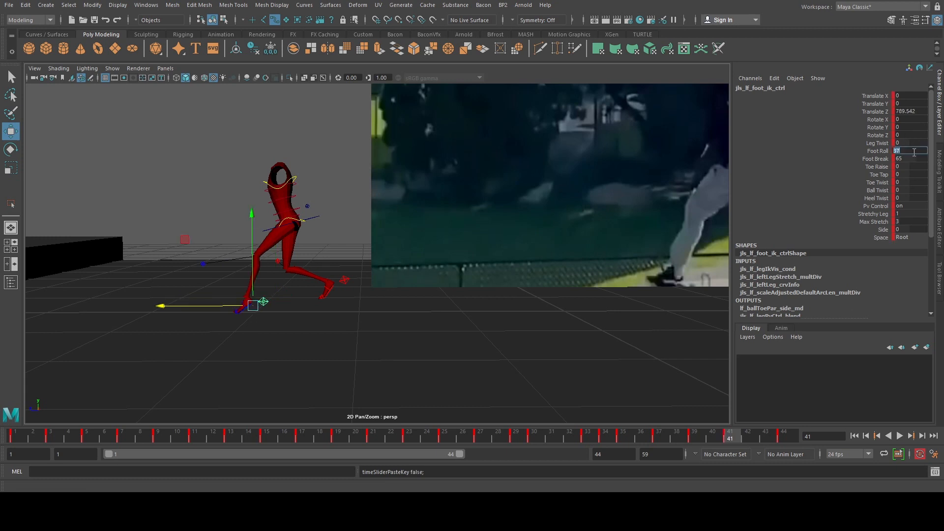
text(0)
key(Return)
scroll(407, 272, up, 3)
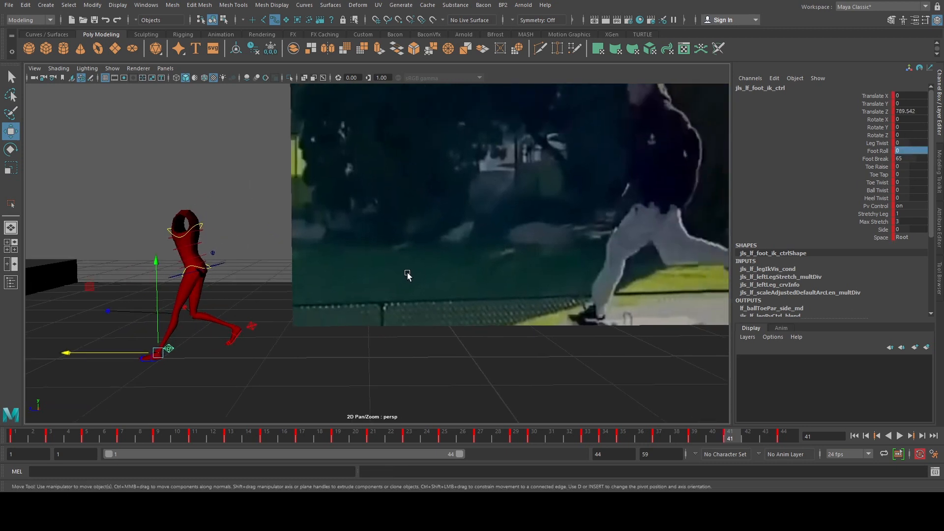
click(877, 151)
middle_drag(378, 219, 260, 222)
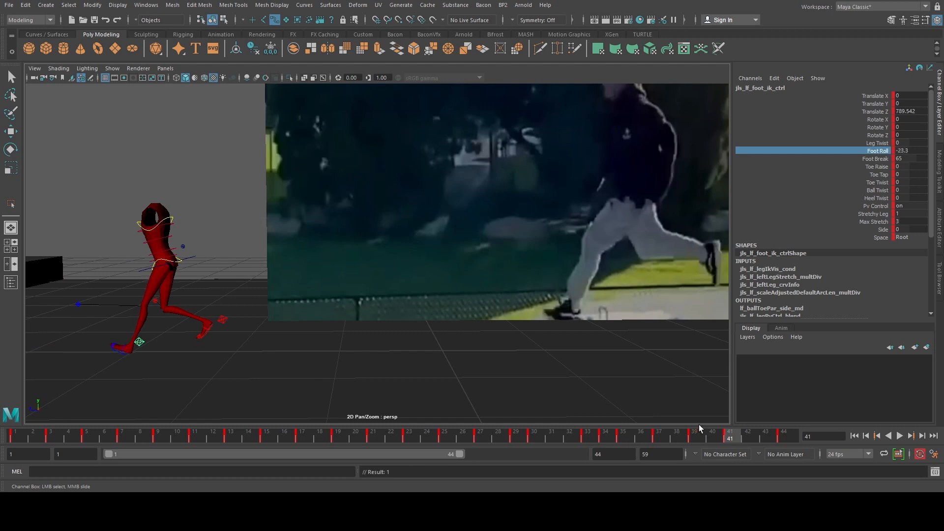
Step: At frame 40, raise the left foot control to Translate Y 6.598 and key it
drag(731, 443, 713, 442)
key(w)
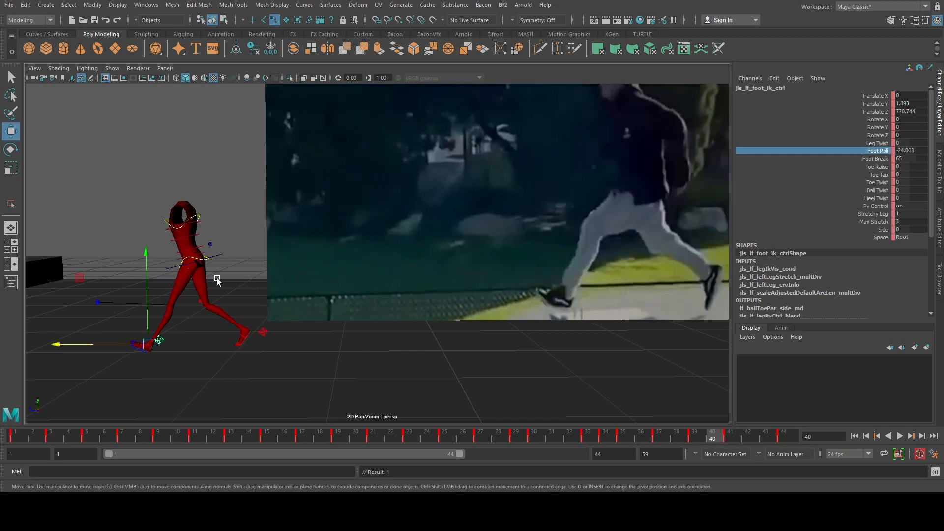
drag(148, 275, 148, 270)
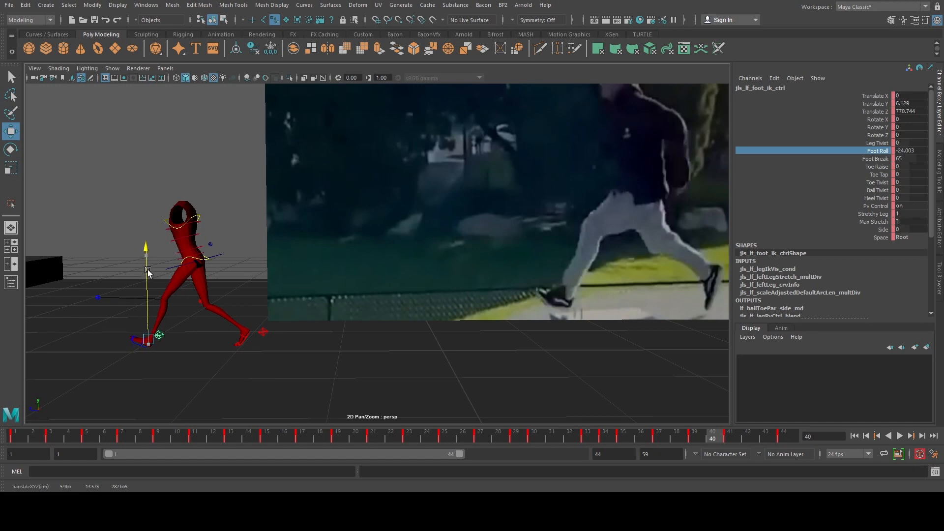
key(s)
Step: Try setting the left foot control's Foot Roll to 0 at frame 42
click(731, 438)
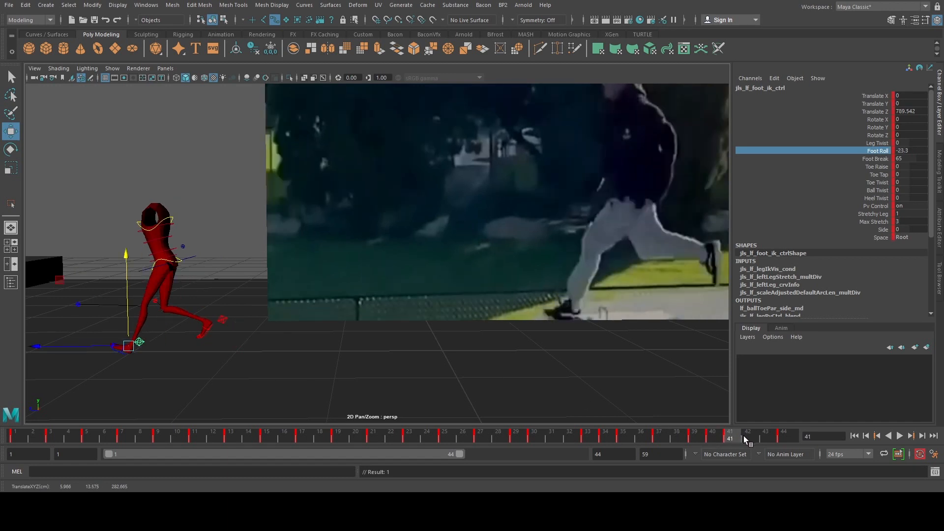
click(748, 438)
double_click(916, 152)
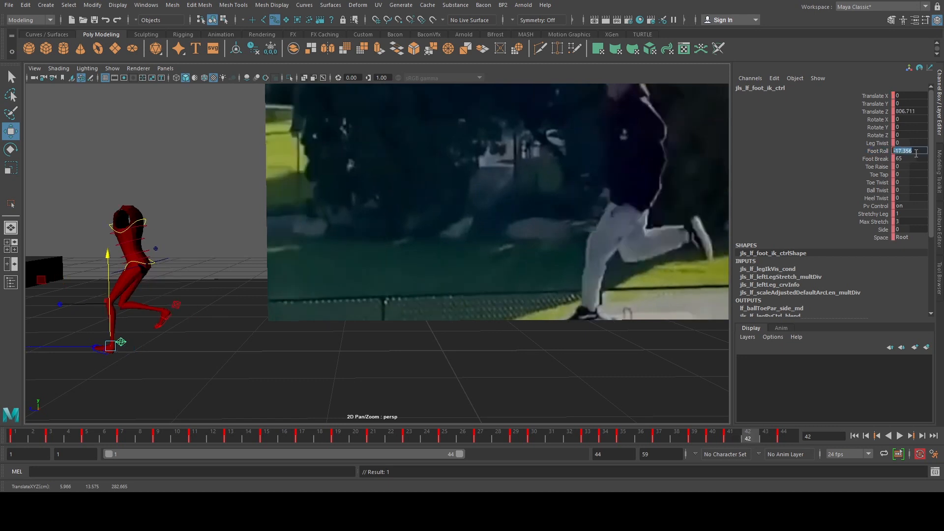
text(0)
key(Return)
Step: Play and step through the frames around 42 to examine the left foot's planted contact
key(alt+v)
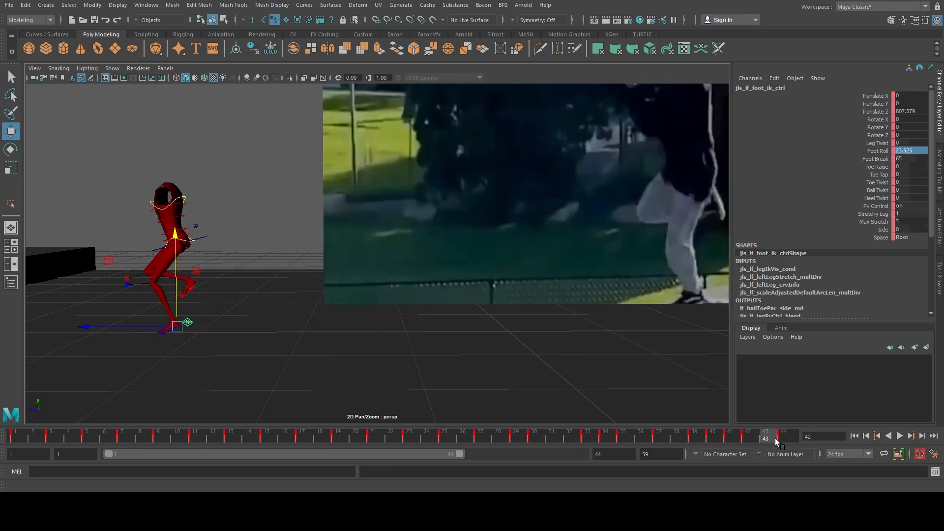
key(alt+v)
key(period)
key(comma)
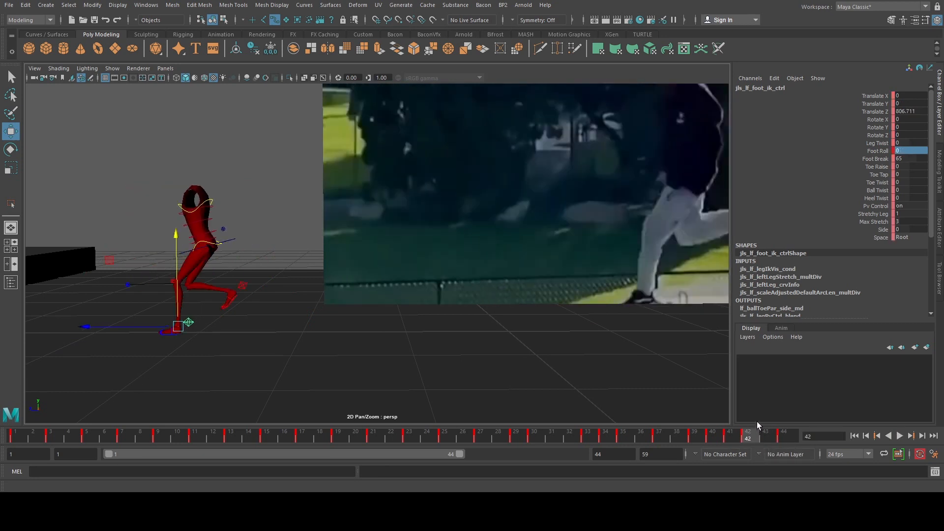
key(period)
key(comma)
click(357, 353)
click(188, 322)
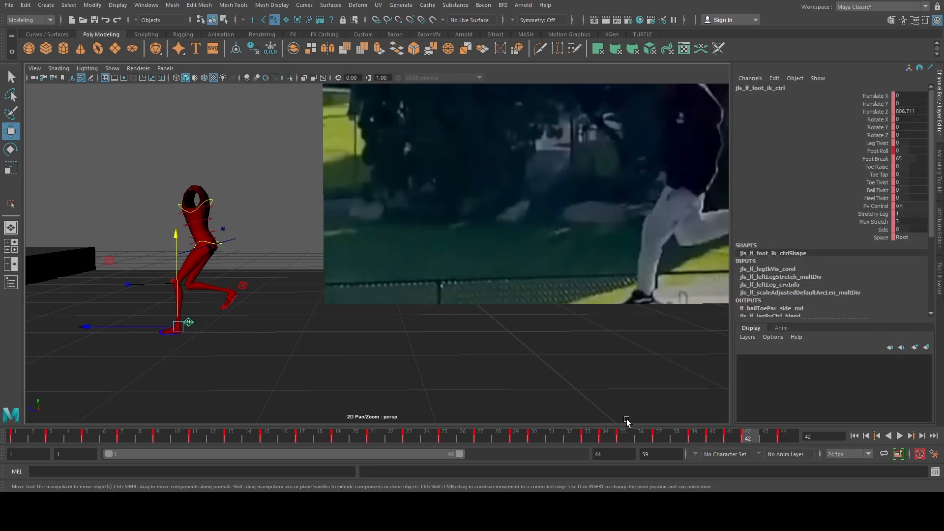
key(alt+v)
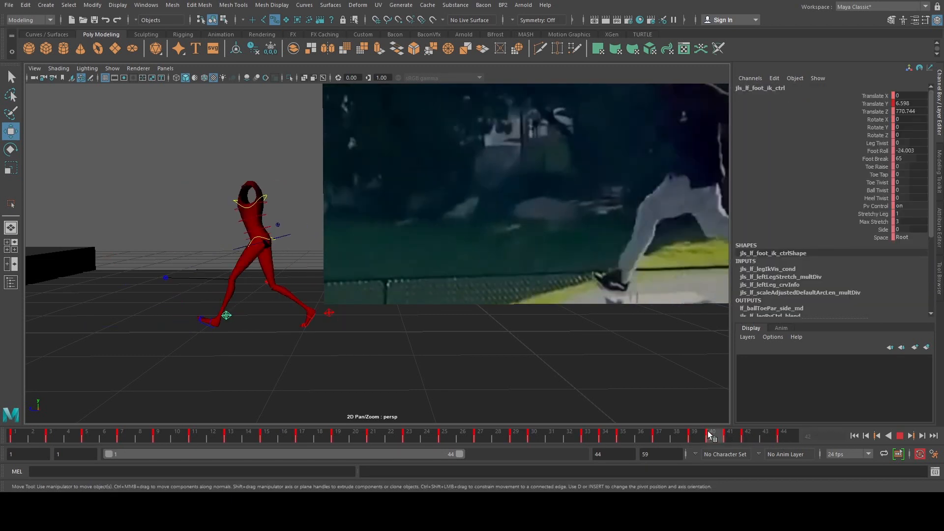
Step: Delete the left foot control's key at frame 42
click(747, 439)
right_click(745, 438)
click(775, 305)
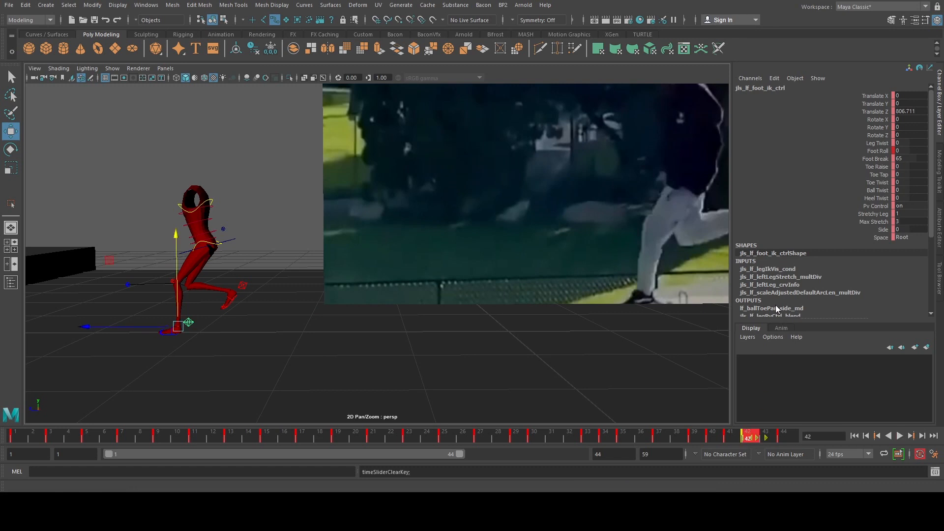
key(comma)
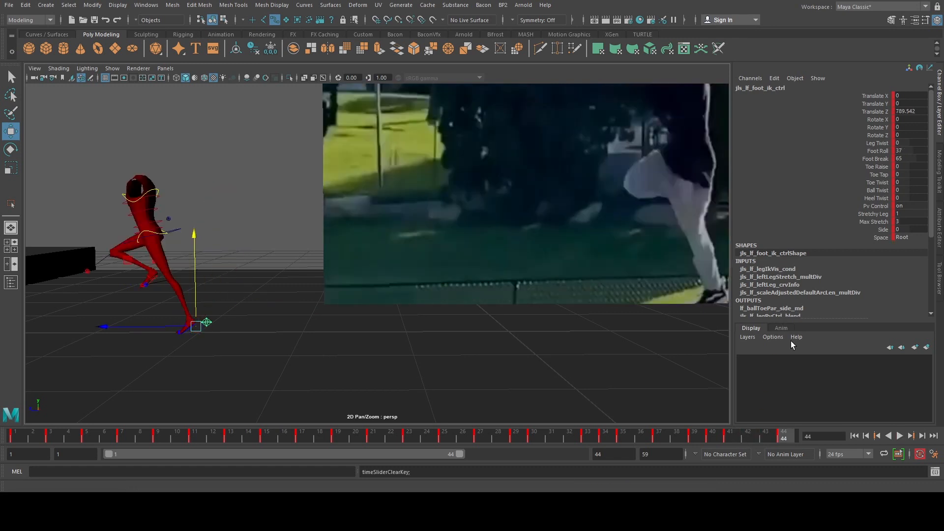
Step: Adjust the left foot's curve tangents so Translate Z holds steady between the frame 41 and 44 keys
key(space)
drag(318, 196, 211, 375)
click(247, 79)
key(space)
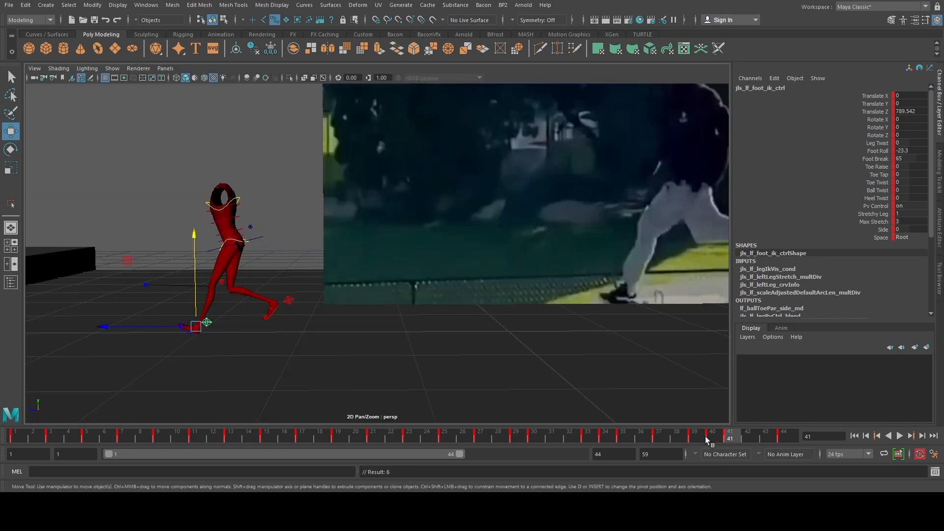
Step: Flatten the planted left foot at frame 42 by setting its Foot Roll to 0
click(748, 438)
double_click(922, 151)
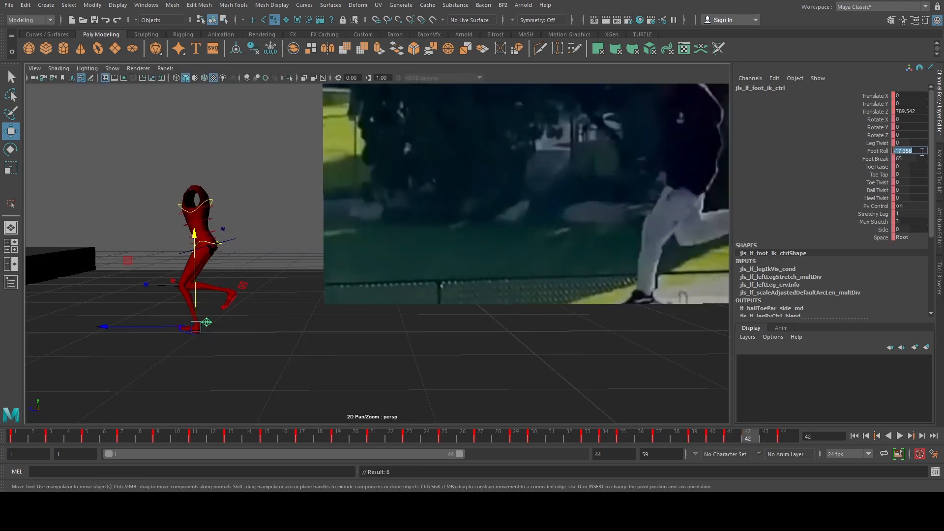
key(Return)
Step: Play back the run, then smooth the tangents on all of the right foot control's animation keys
key(alt+v)
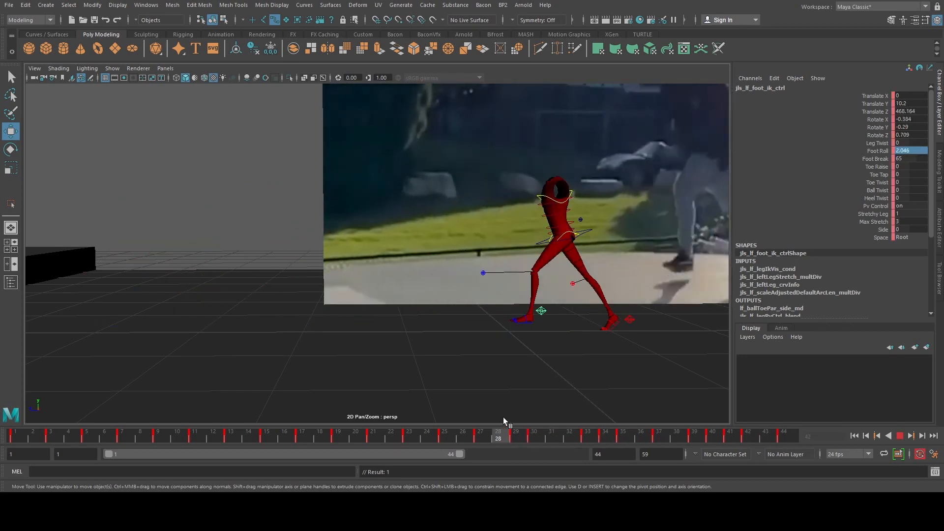
key(alt+v)
middle_drag(529, 348, 476, 299)
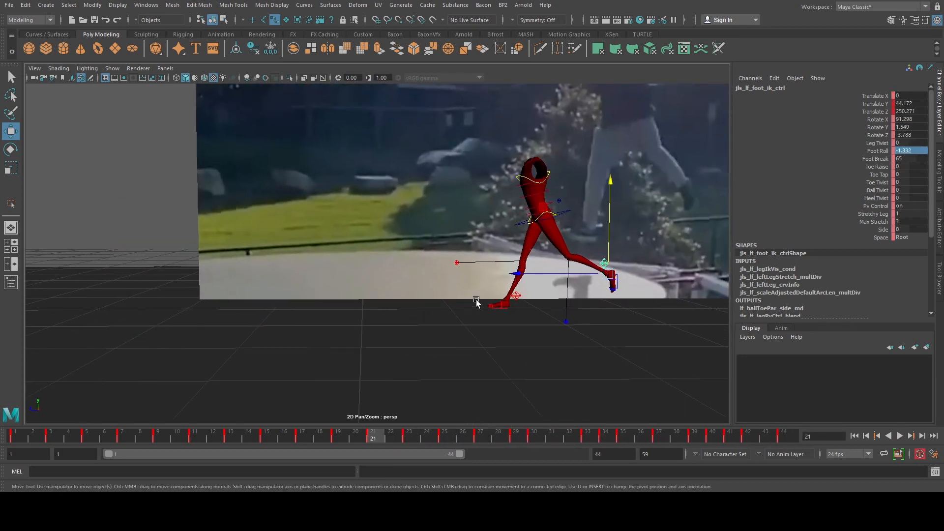
click(518, 299)
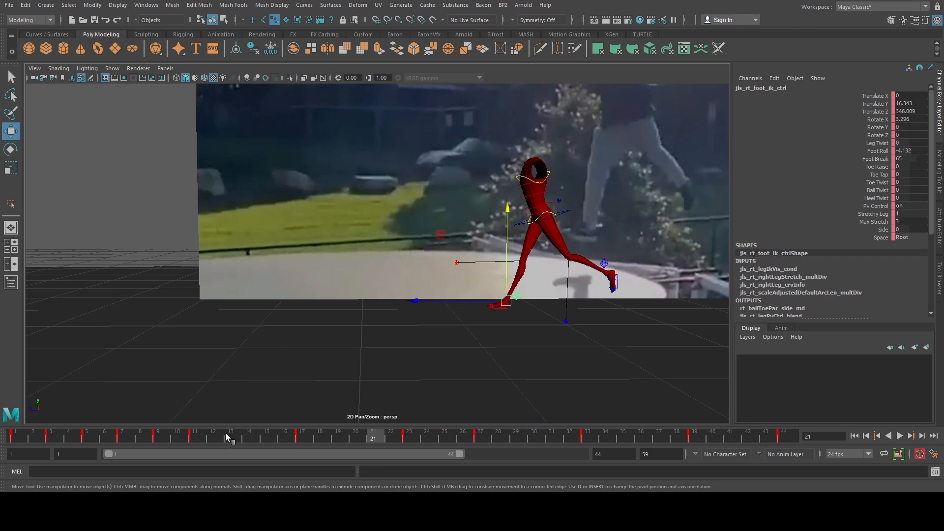
key(space)
scroll(317, 213, down, 3)
drag(358, 170, 205, 366)
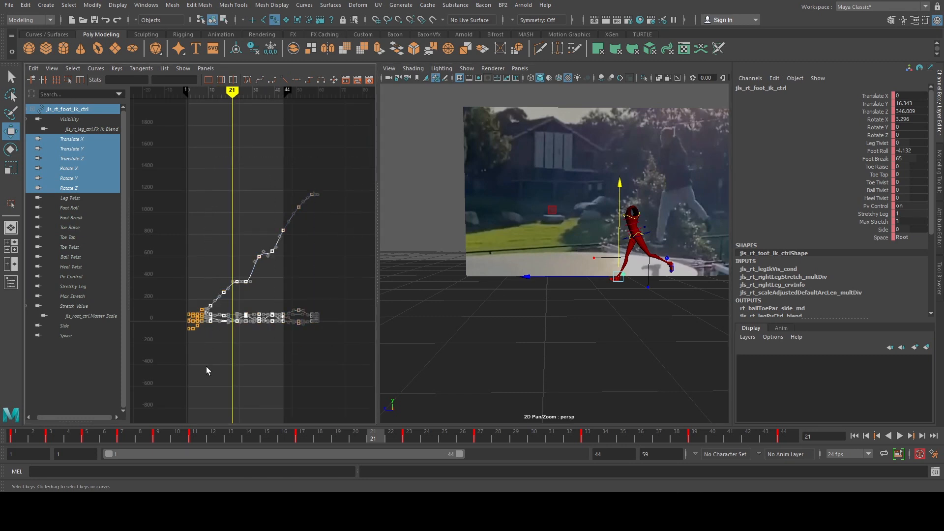
click(247, 79)
key(space)
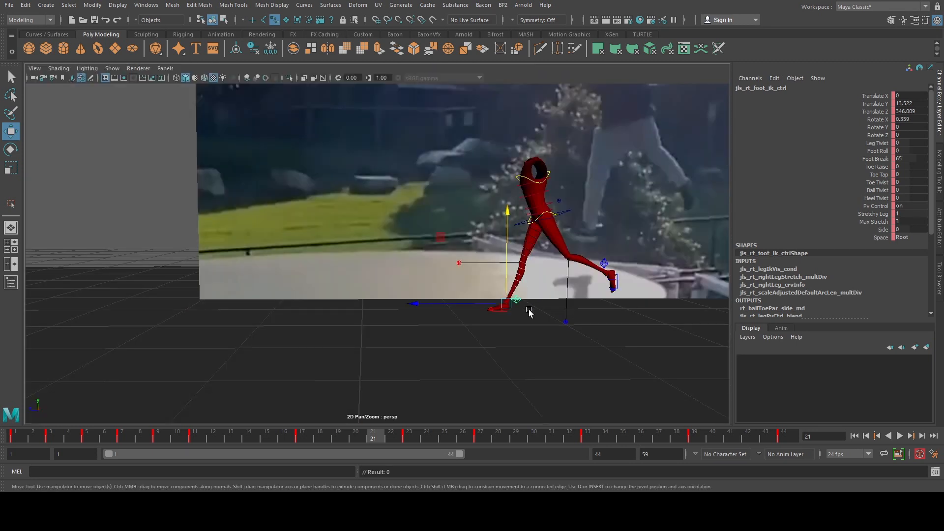
Step: At frame 13, move the right foot up and forward to about Translate Y 60.7 and Z 197.3, and adjust its tilt
alt+middle_drag(529, 311, 401, 329)
click(268, 440)
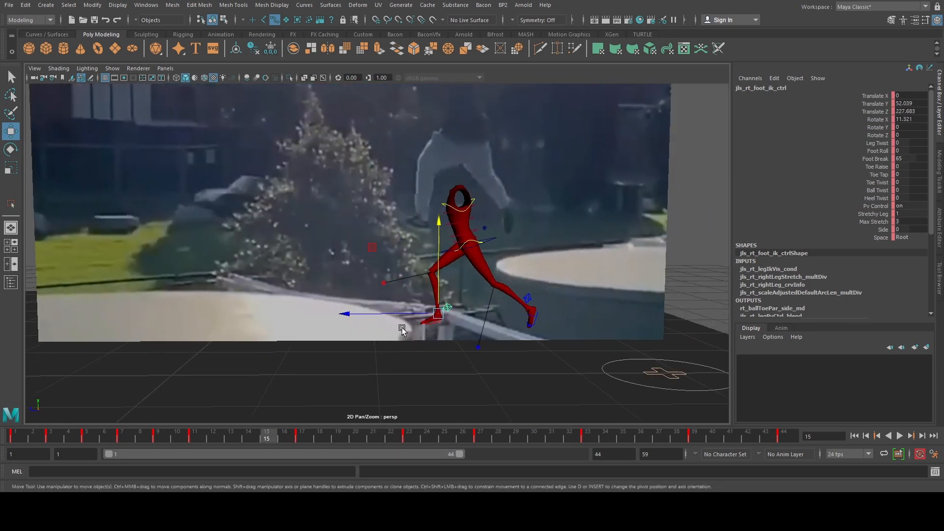
scroll(402, 329, up, 2)
click(239, 436)
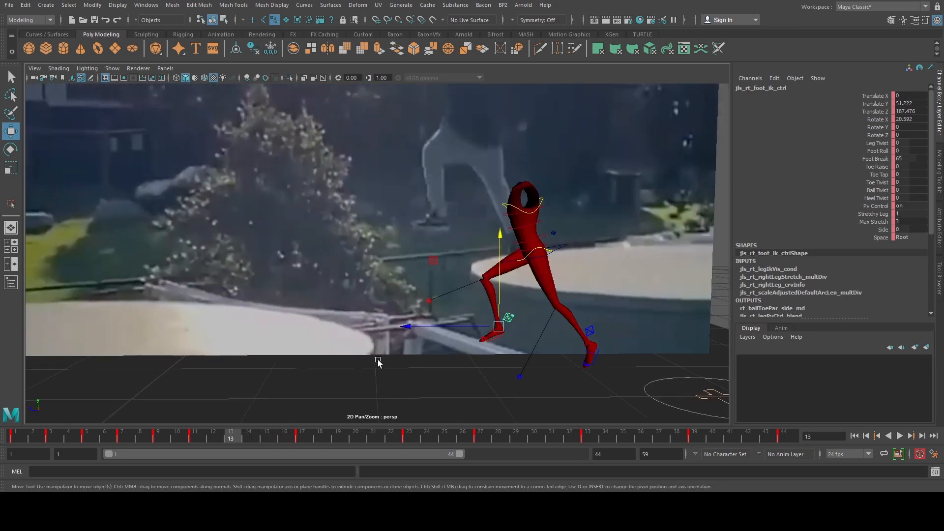
middle_drag(353, 264, 340, 254)
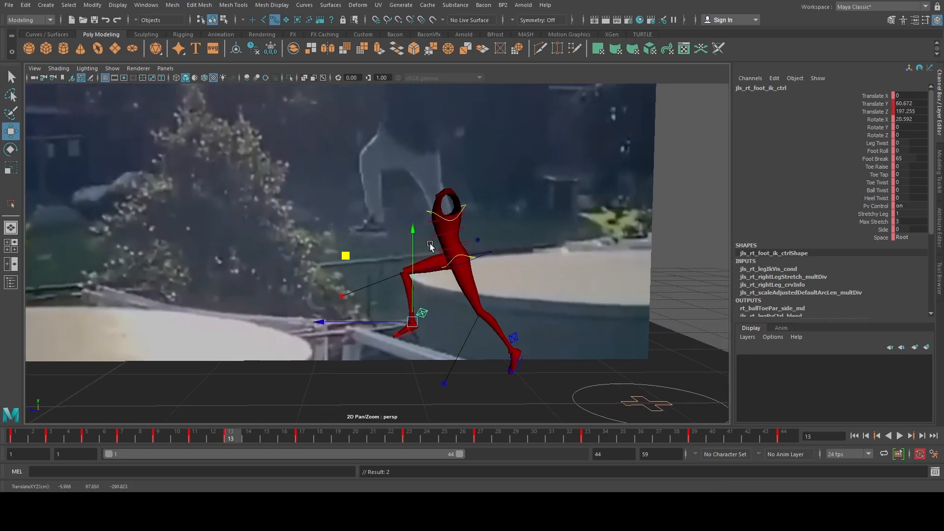
key(e)
middle_drag(452, 235, 269, 438)
Step: At frame 15, move the right foot forward to about Translate Y 60.7 and Z 240.4, then rotate its toes upward
click(270, 436)
key(w)
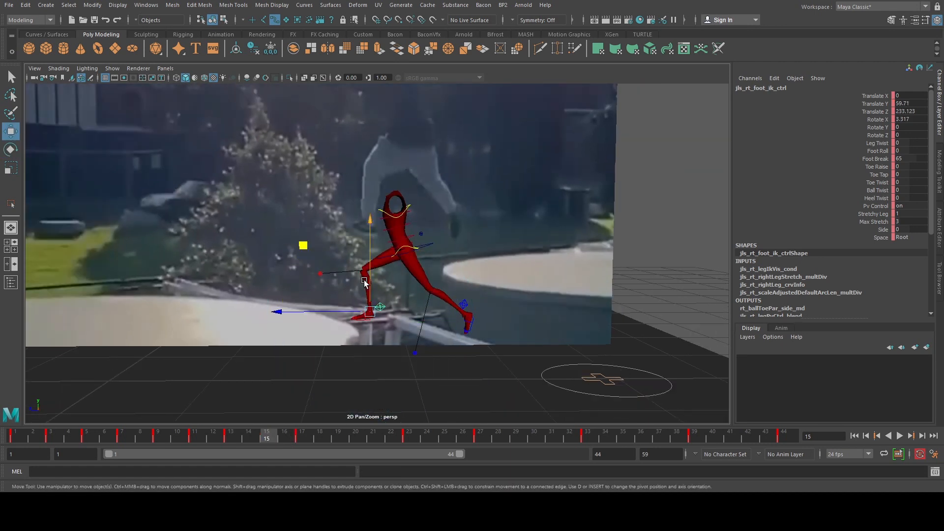
middle_drag(304, 247, 289, 247)
drag(289, 247, 296, 247)
key(e)
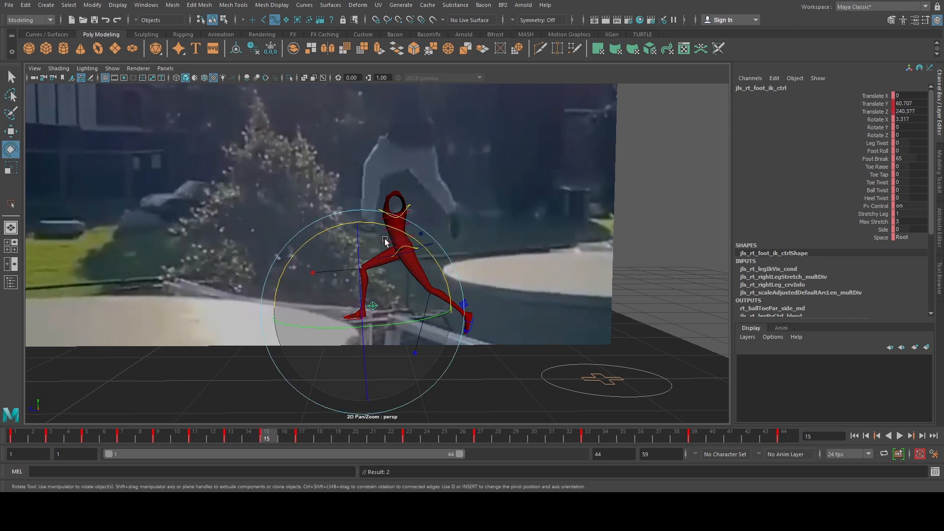
drag(386, 237, 412, 250)
key(w)
Step: Nudge the right foot up and forward at frame 17, and raise it to about Translate Y 20.3 at frame 21
click(298, 441)
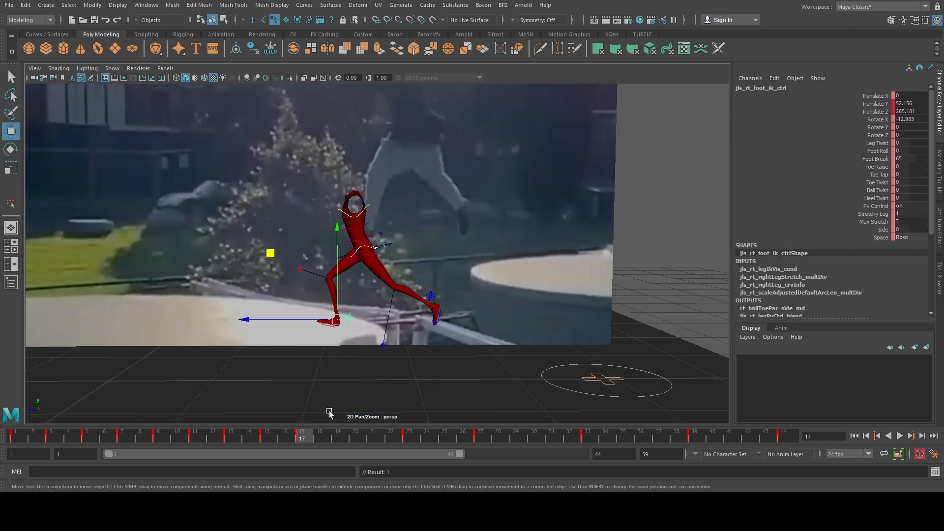
mouse_move(271, 254)
mouse_down()
mouse_move(250, 252)
mouse_move(265, 249)
mouse_up()
click(338, 436)
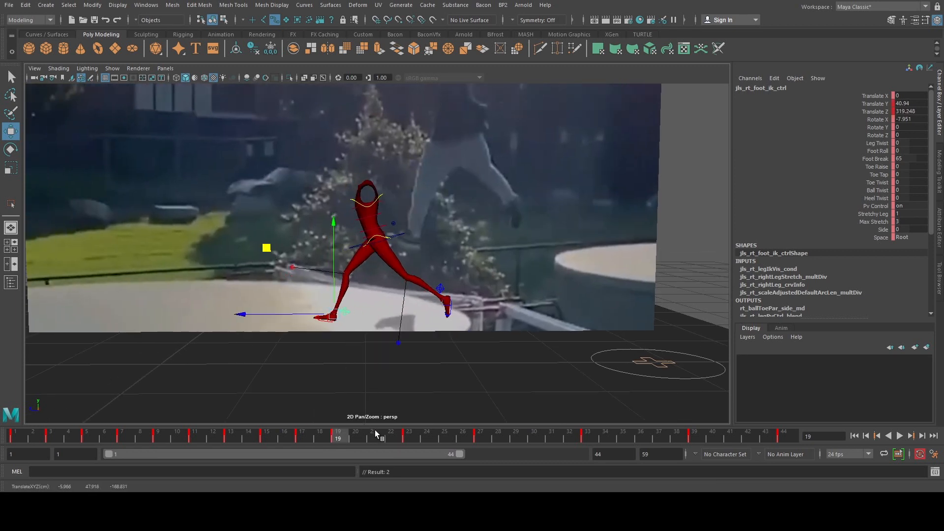
click(376, 435)
drag(238, 276, 238, 272)
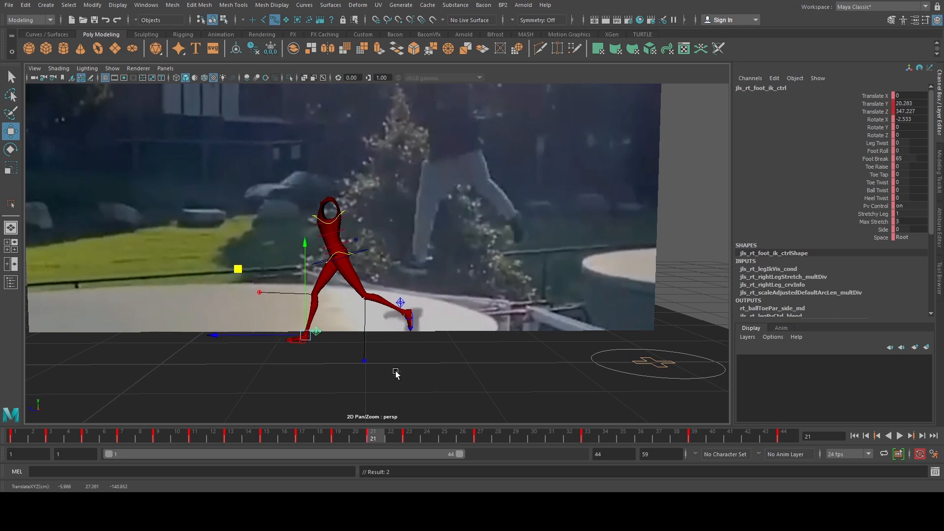
Step: Adjust the right foot's Foot Roll at frame 25 to match the heel lift in the reference footage
click(408, 436)
mouse_move(419, 436)
mouse_down()
mouse_move(482, 441)
mouse_move(447, 440)
mouse_up()
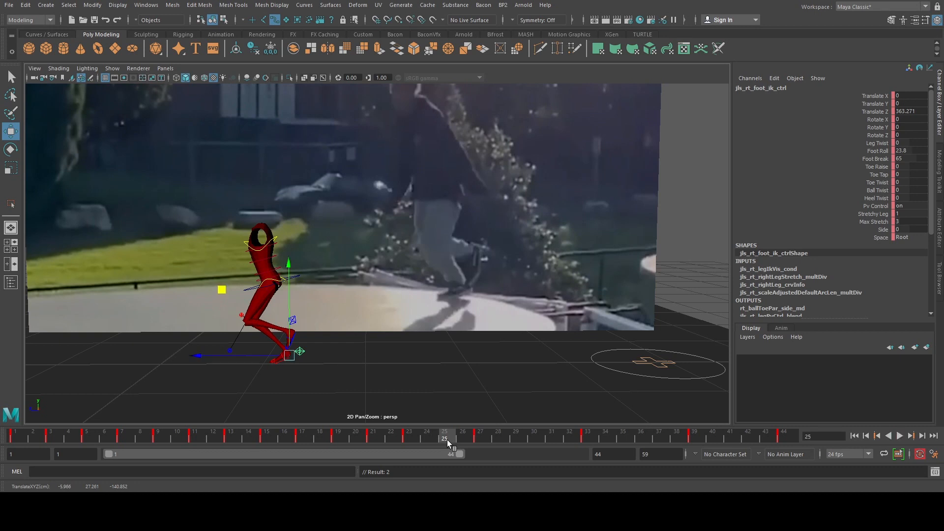
click(878, 151)
middle_drag(618, 179, 502, 443)
Step: Set the right foot's Foot Roll to 0 at frame 29
drag(480, 434, 514, 435)
double_click(911, 151)
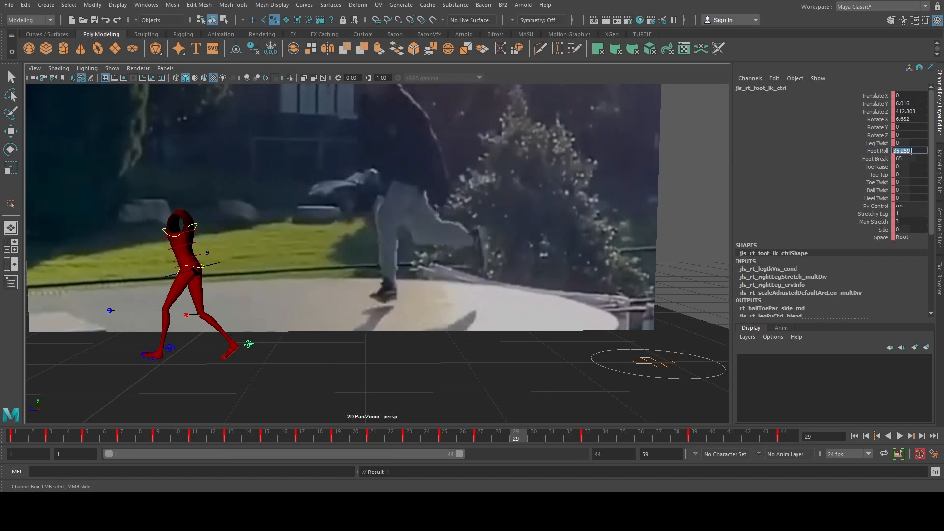
text(0)
key(Return)
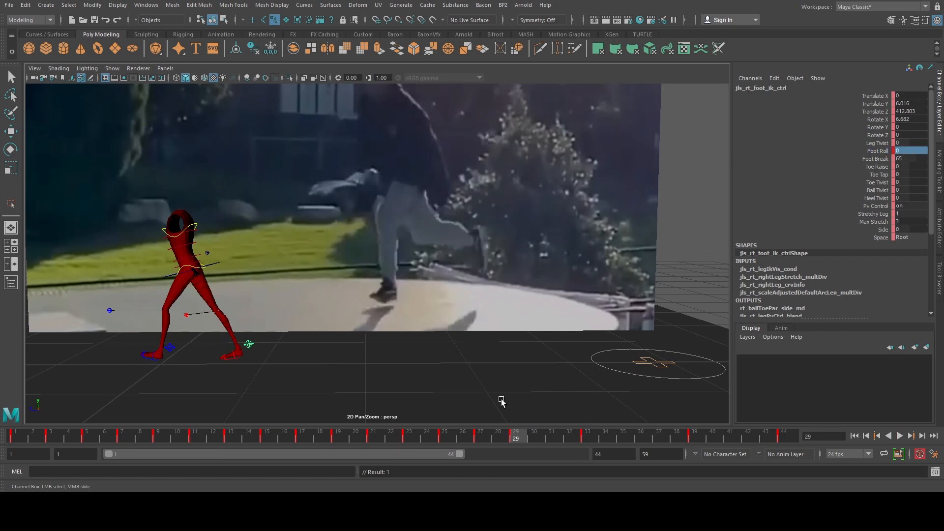
Step: At frame 29, rotate the right foot to about 47.6 in X and raise it to about Translate Y 26.8
key(e)
drag(306, 306, 235, 267)
key(ctrl+z)
key(e)
alt+middle_drag(297, 280, 400, 250)
key(w)
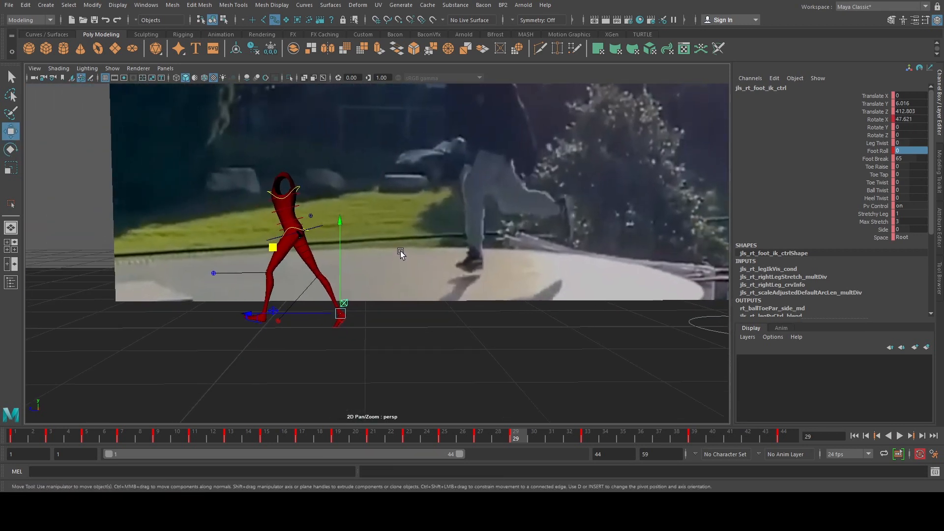
scroll(400, 250, up, 2)
middle_drag(264, 254, 264, 250)
drag(267, 235, 308, 251)
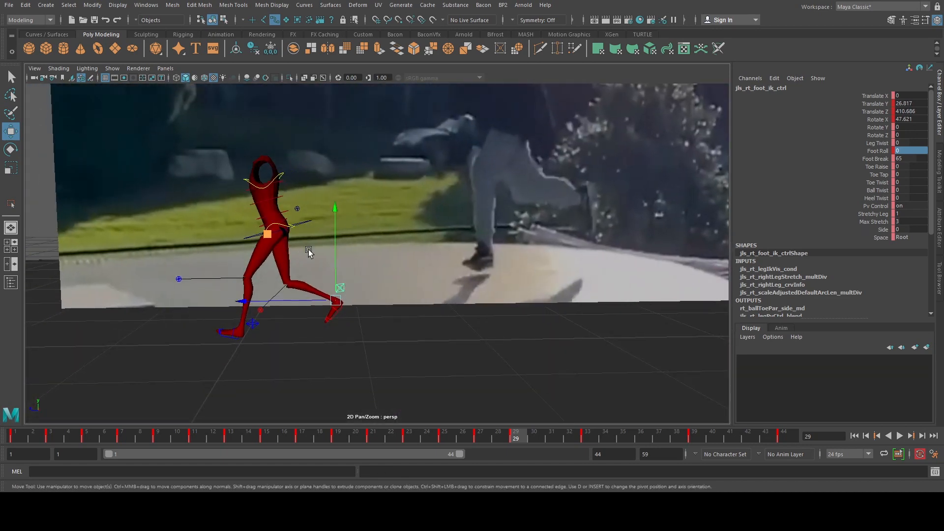
Step: Swing the trailing right foot higher at frame 29, to about Rotate X 95.4, Translate Y 42.9 and Translate Z 413.2
alt+right_drag(324, 253, 371, 257)
key(e)
drag(373, 233, 338, 242)
key(w)
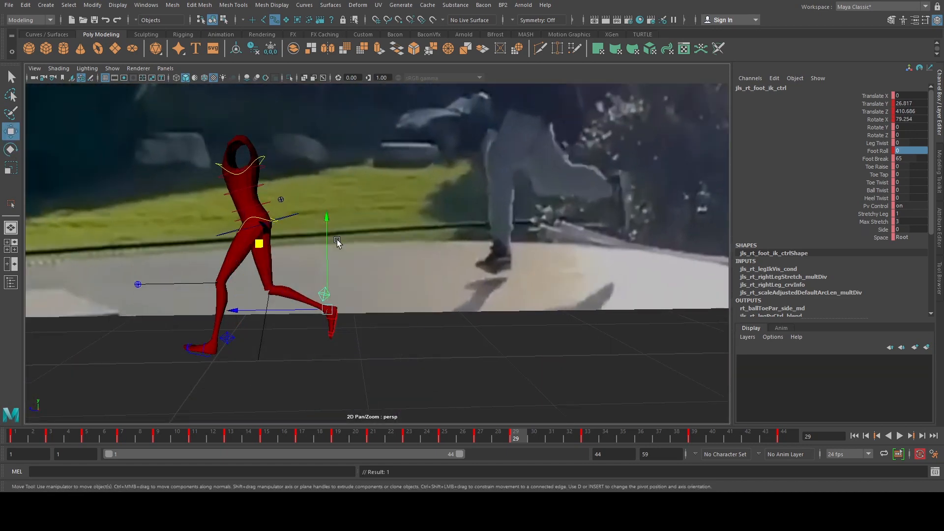
drag(259, 244, 254, 222)
key(e)
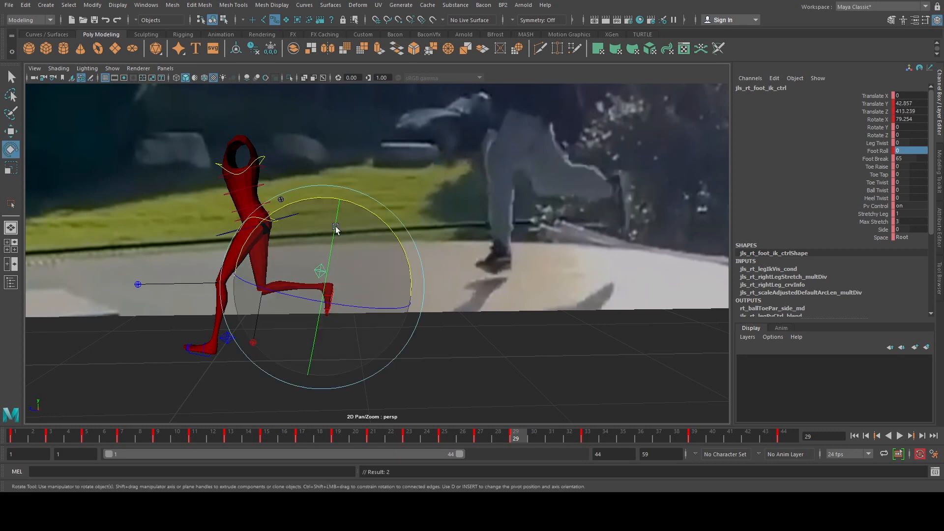
drag(380, 219, 358, 211)
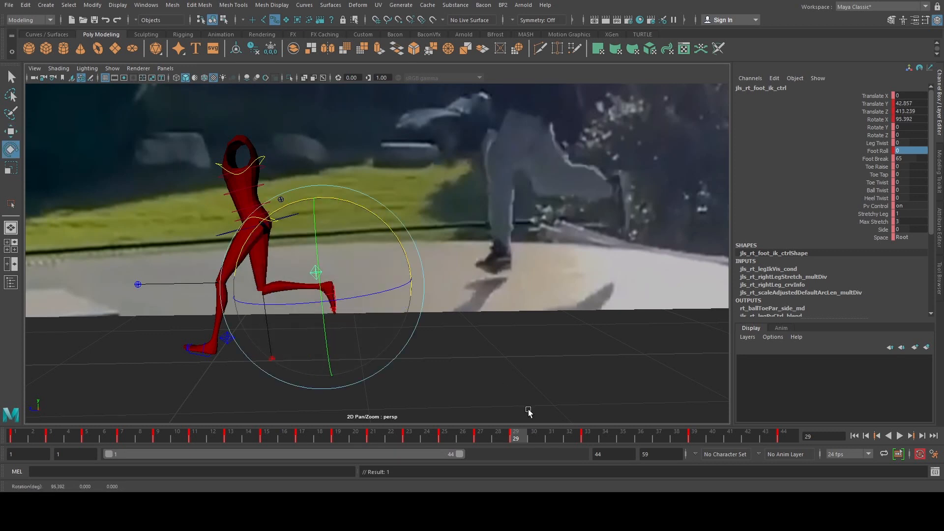
Step: At frame 33, pull the right foot back and up to about Translate Y 30.9 and Translate Z 568.6
drag(502, 438, 586, 441)
alt+middle_drag(359, 322, 480, 324)
alt+right_drag(481, 324, 383, 297)
key(w)
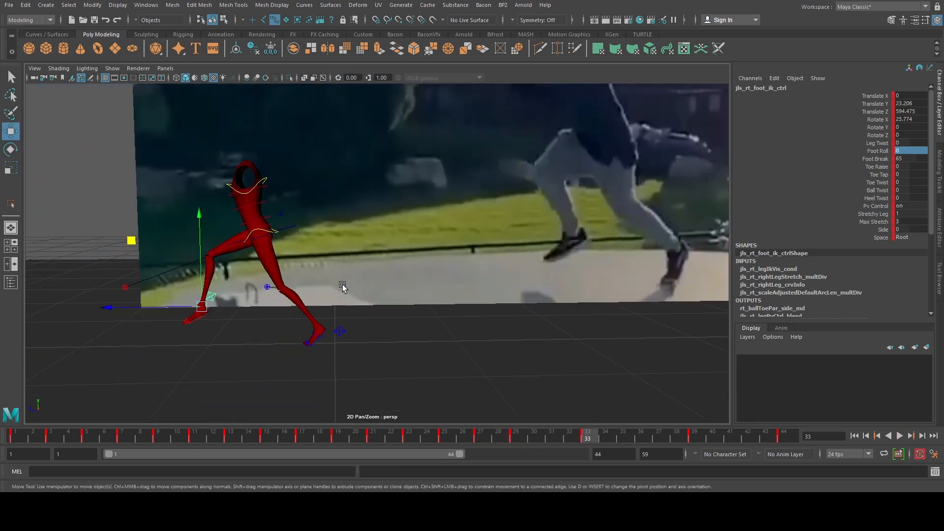
middle_drag(149, 260, 166, 238)
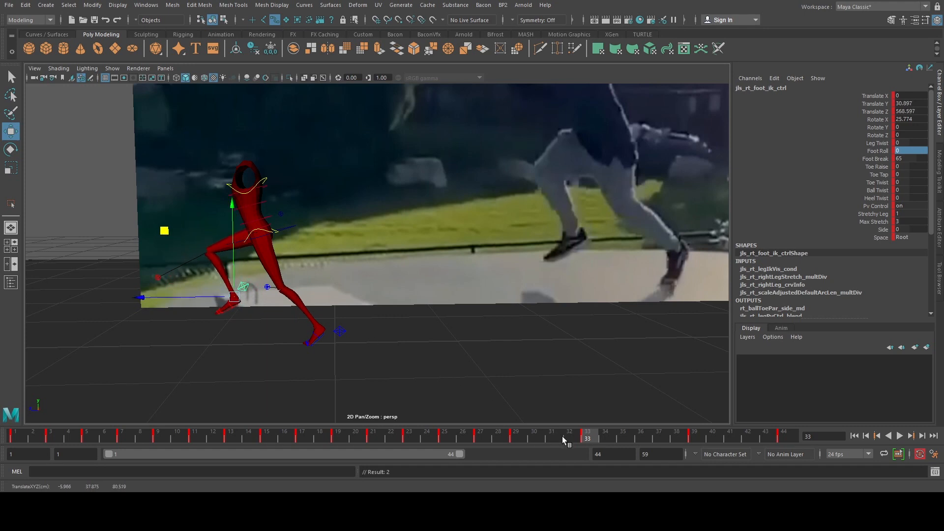
Step: At frame 31, move the right foot to about Translate Y 39.1 and Z 485.4, and rotate its toes further back
drag(562, 436, 552, 435)
middle_drag(277, 233, 323, 225)
key(e)
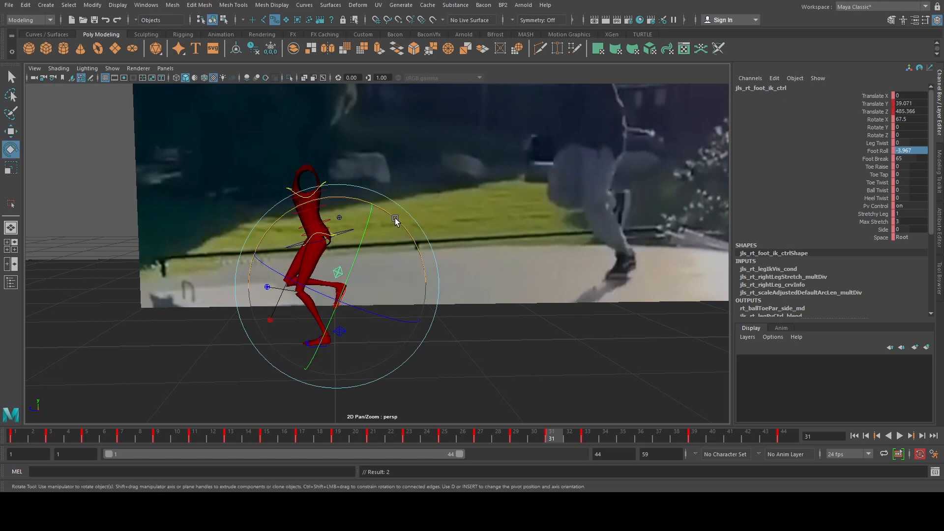
drag(394, 219, 369, 209)
Step: Copy the right foot control's key from frame 39 and paste it at frame 36 for an earlier ground contact
click(585, 437)
drag(585, 437, 645, 439)
key(q)
click(695, 437)
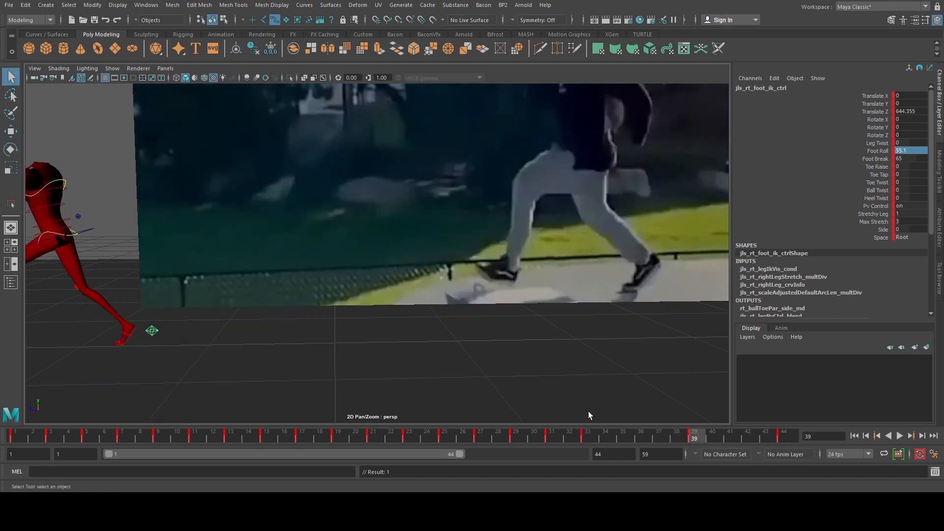
click(171, 341)
click(152, 331)
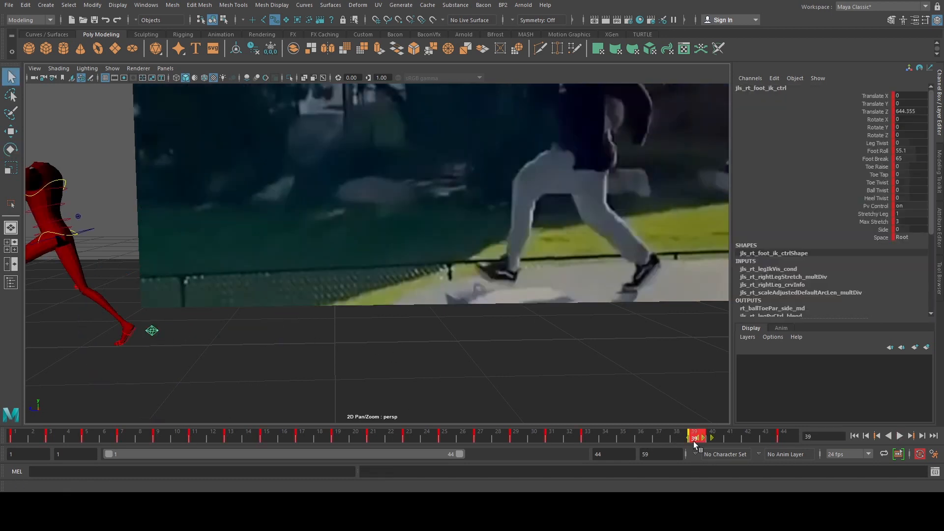
click(712, 284)
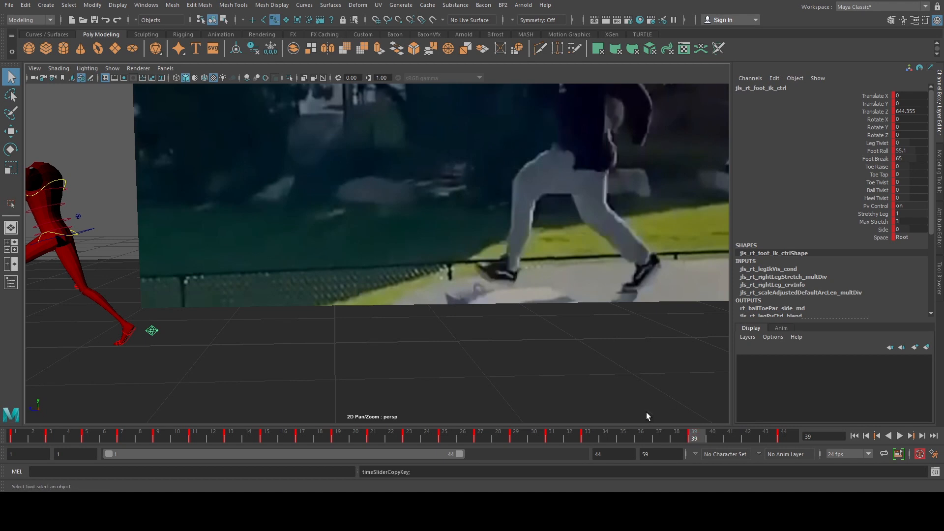
drag(630, 432, 639, 435)
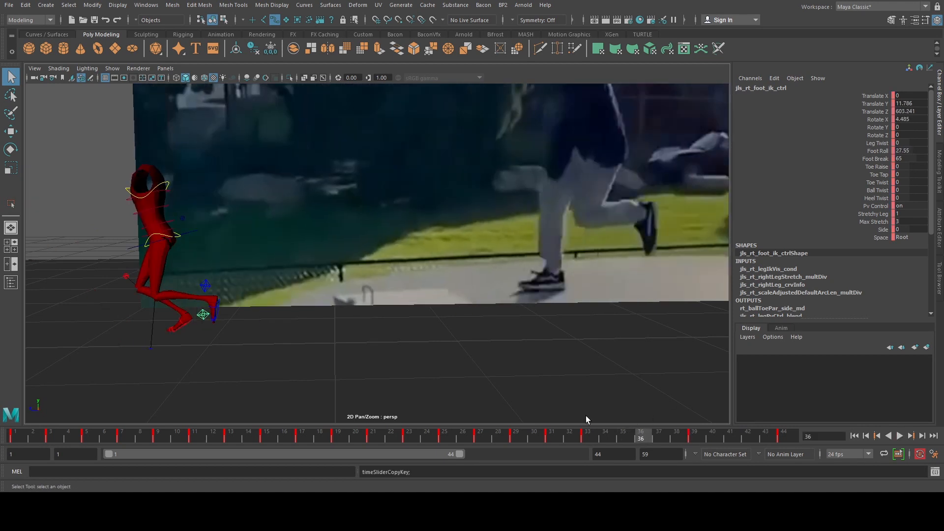
click(774, 297)
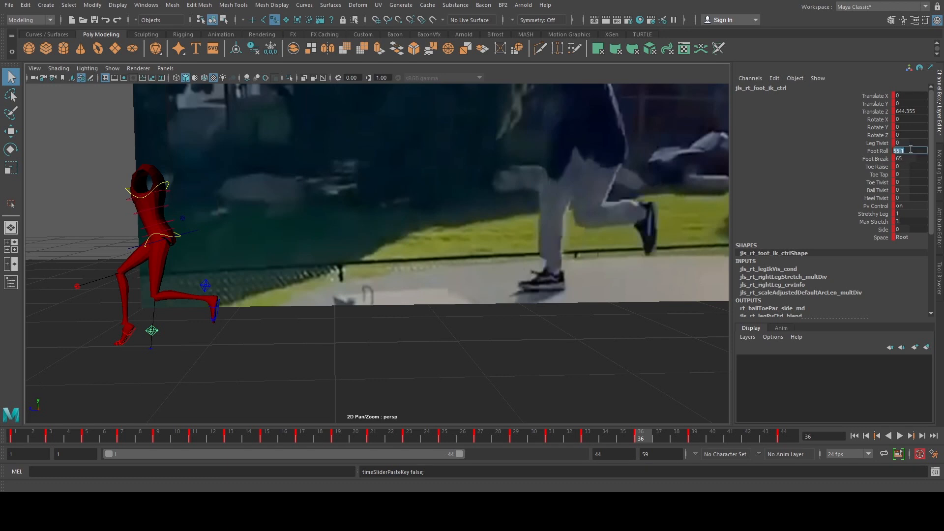
Step: Flatten the right foot at frame 36 by setting its Foot Roll to 0
text(0)
key(Return)
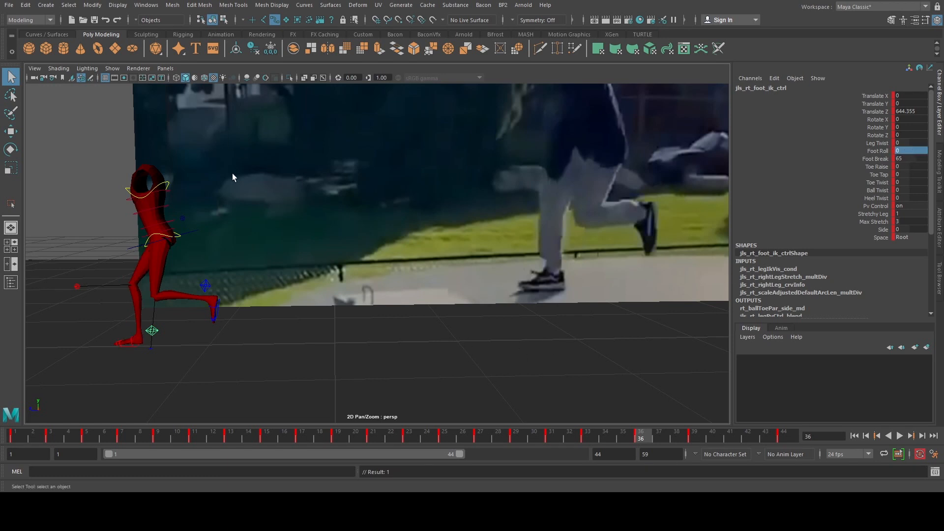
key(space)
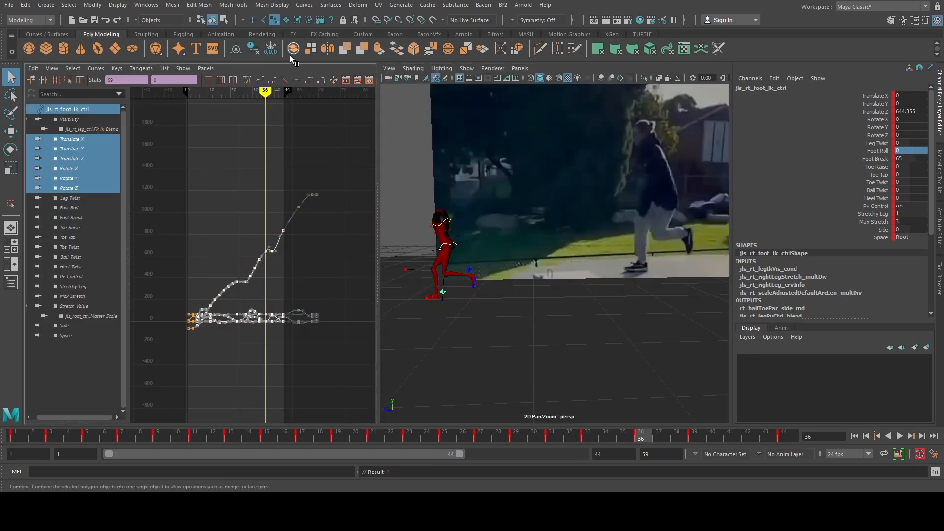
key(space)
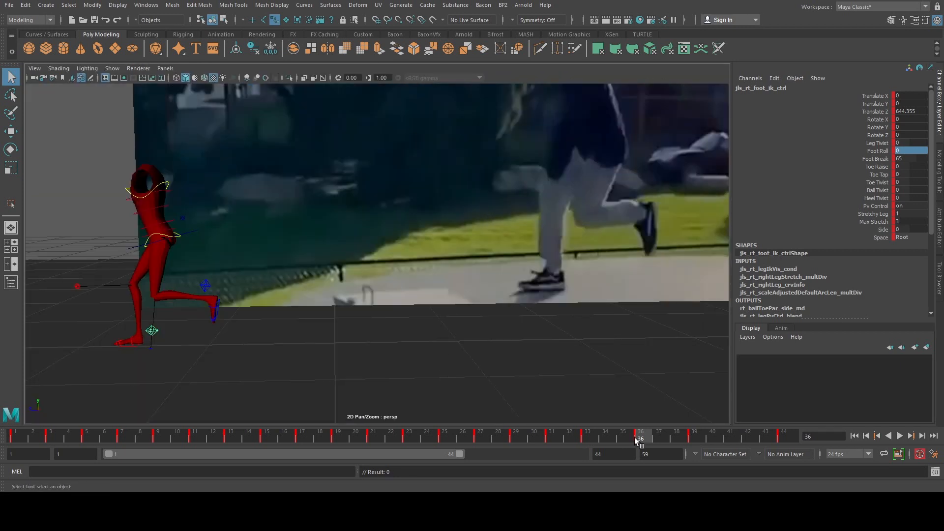
Step: At frame 35, set the right foot's Foot Roll to about -21.6 and move it forward to about Translate Z 635.6
drag(636, 439, 623, 438)
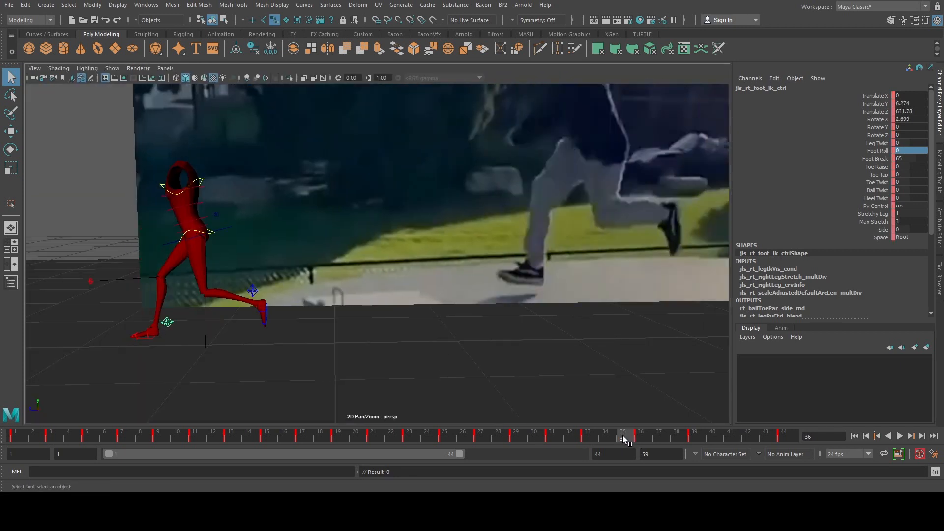
click(877, 151)
scroll(339, 212, up, 3)
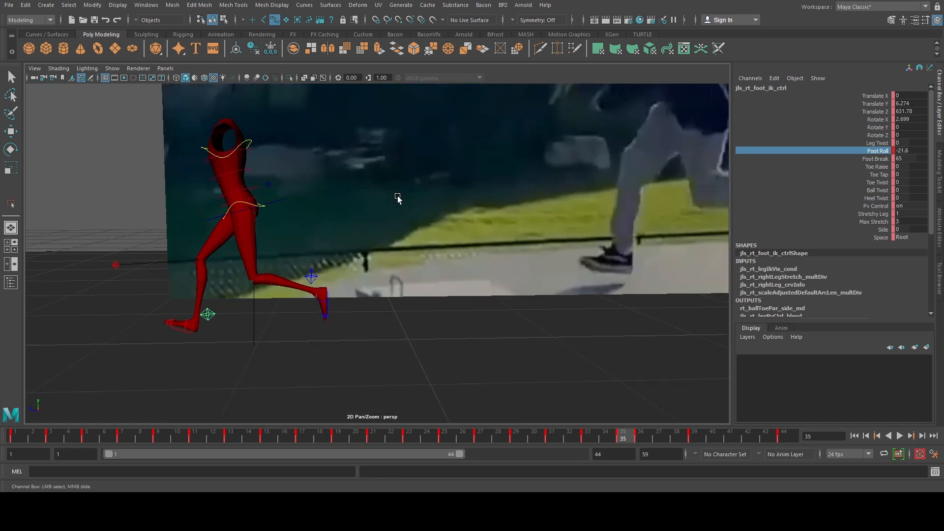
key(w)
drag(165, 322, 159, 322)
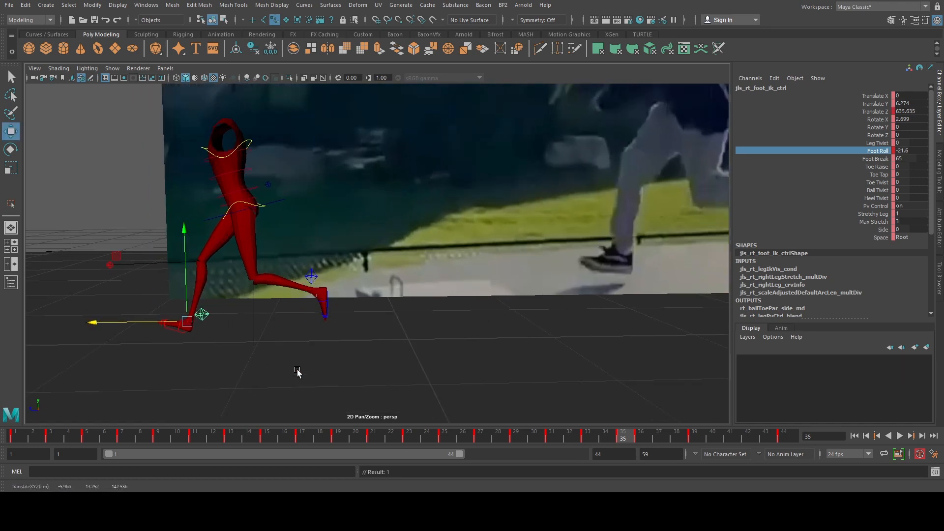
Step: Undo the last foot move and lower the right foot's Foot Roll at frame 38
drag(637, 438, 666, 439)
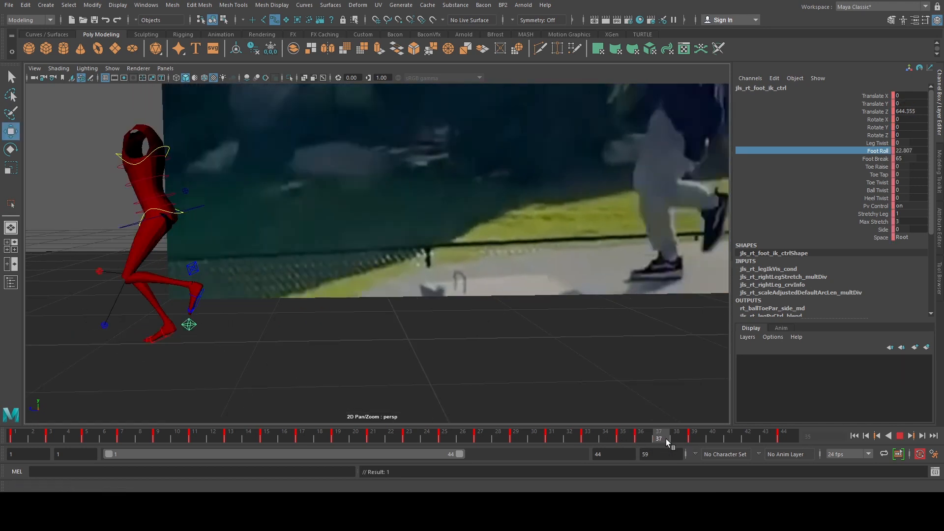
key(ctrl+z)
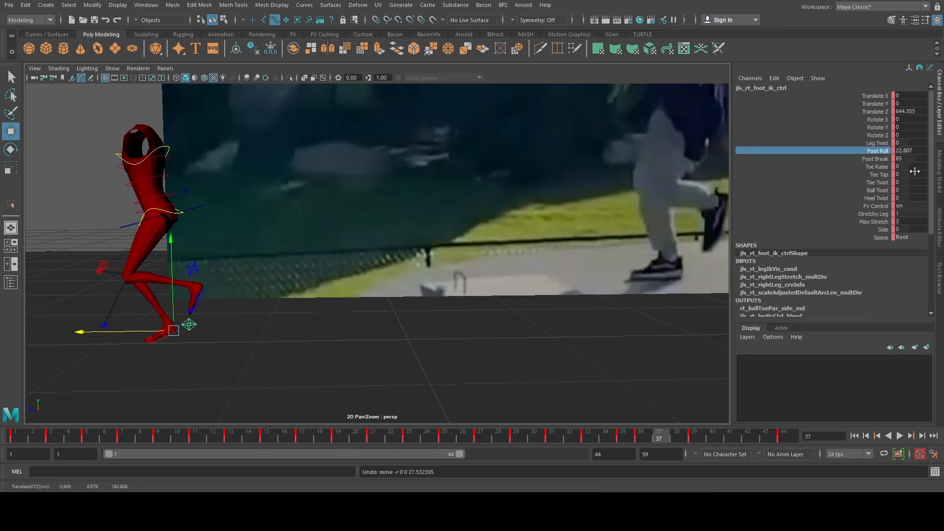
click(879, 152)
drag(674, 438, 695, 441)
scroll(563, 332, up, 2)
alt+middle_drag(468, 307, 488, 315)
scroll(487, 315, down, 1)
drag(681, 436, 659, 436)
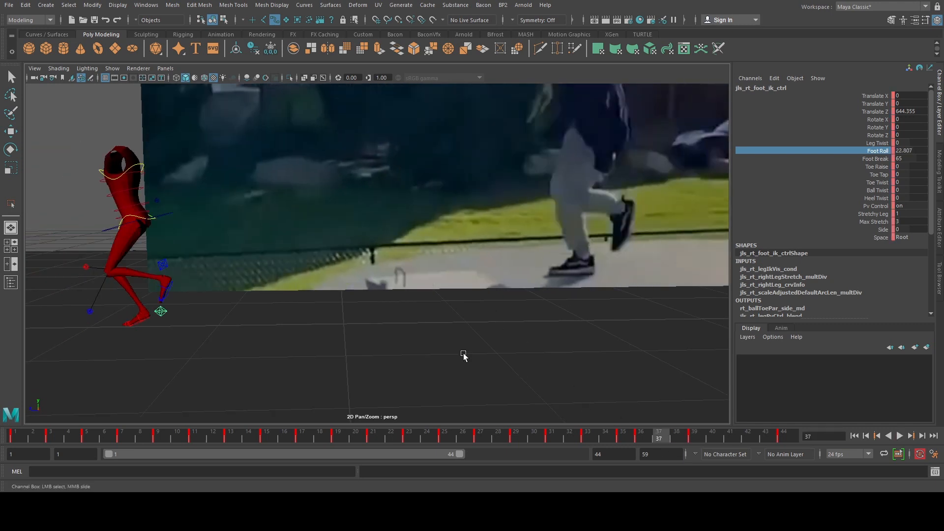
click(676, 436)
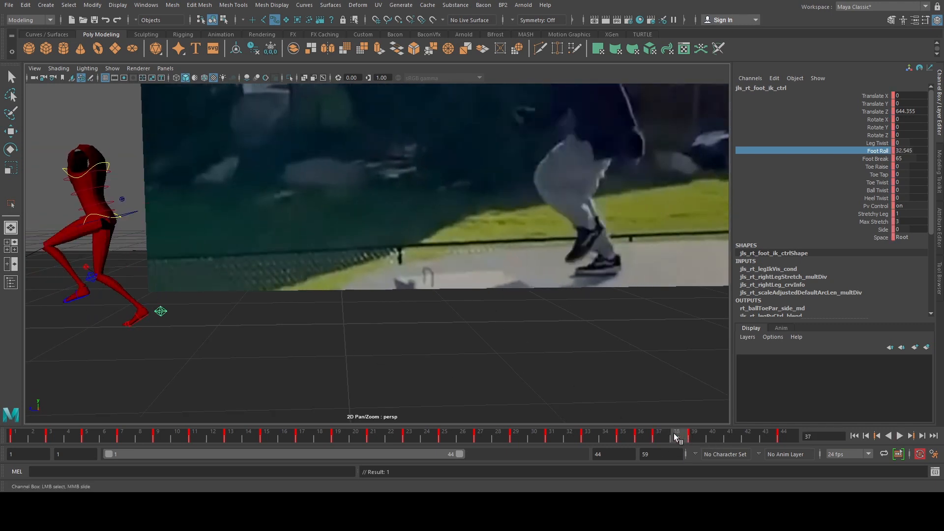
middle_drag(517, 386, 440, 383)
Step: At frame 41, set the right foot's Foot Roll to 0
drag(666, 439, 725, 438)
alt+middle_drag(457, 329, 559, 341)
click(910, 152)
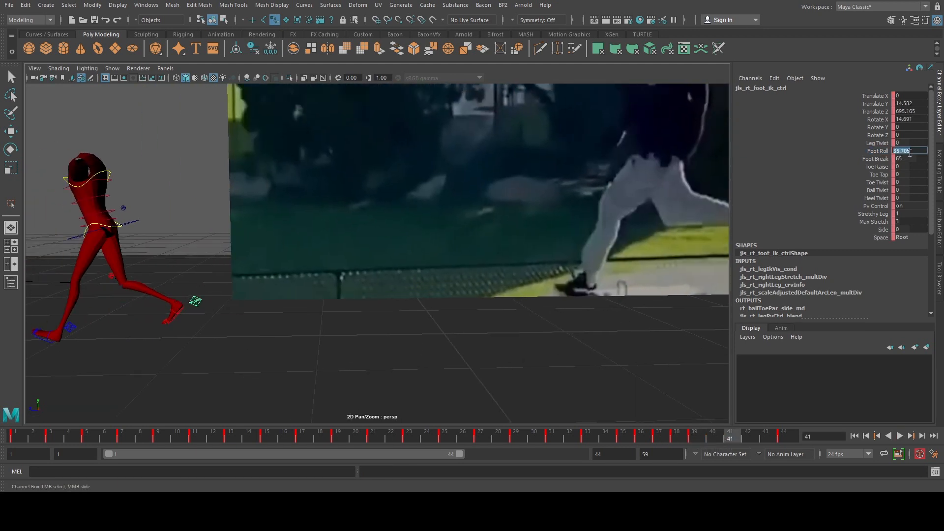
key(Return)
Step: At frame 41, rotate the right foot back to about Rotate X 104.8 and raise it to about Translate Y 36.2 and Z 703.1
key(e)
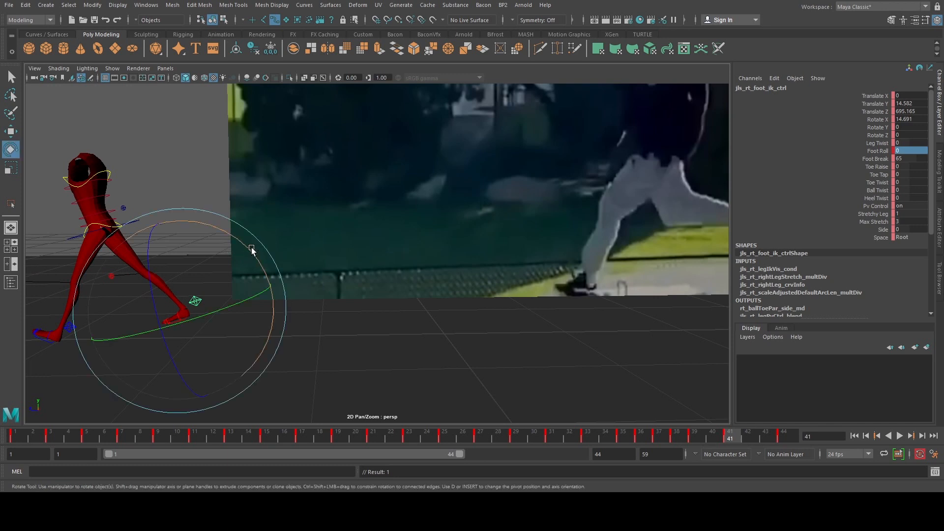
drag(252, 249, 165, 210)
scroll(230, 235, down, 3)
alt+middle_drag(231, 235, 188, 201)
key(w)
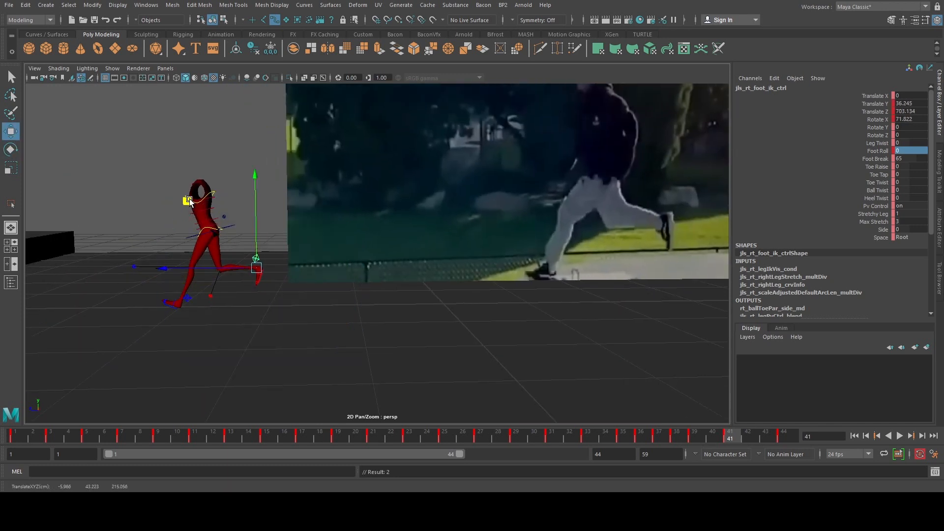
key(e)
drag(293, 217, 269, 187)
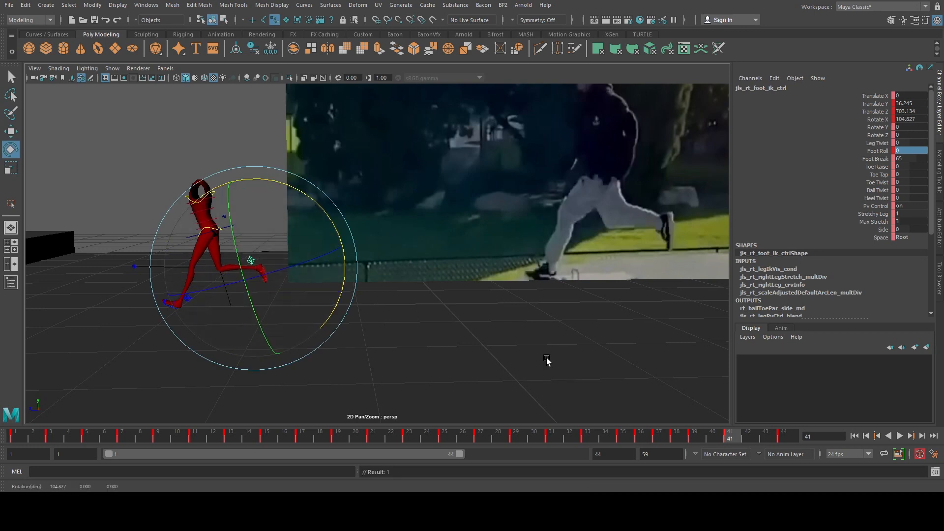
Step: At frame 40, nudge the right foot's position and raise the left foot slightly to match the reference stride
drag(726, 439, 704, 438)
click(709, 435)
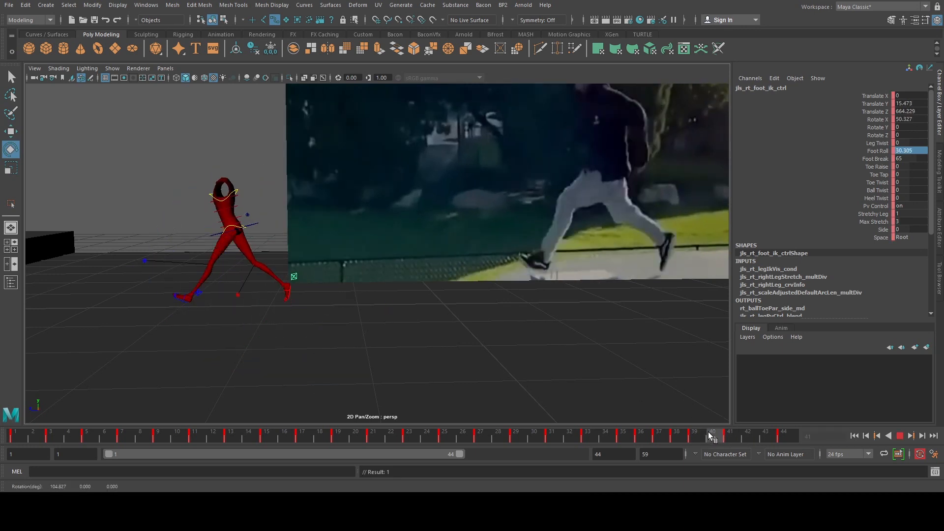
key(w)
drag(222, 222, 220, 221)
click(199, 295)
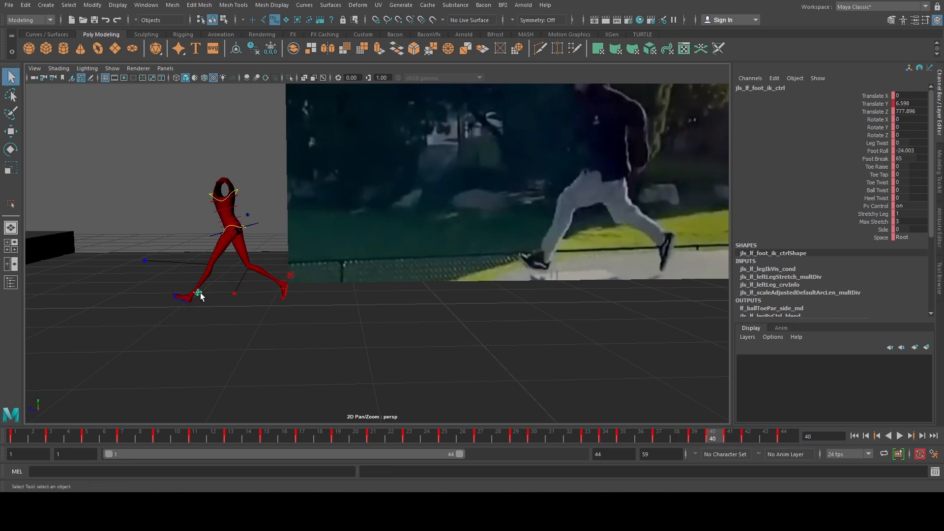
drag(187, 258, 187, 254)
Step: At frame 42, rotate the right foot to about Rotate X 114.1 and move it to about Translate Y 44.8 and Z 750.2
drag(684, 438, 748, 435)
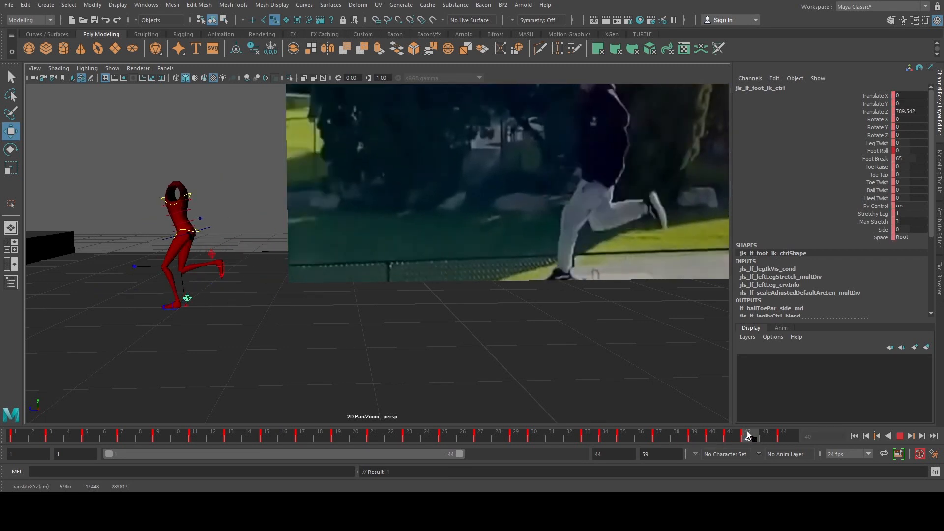
key(q)
click(210, 255)
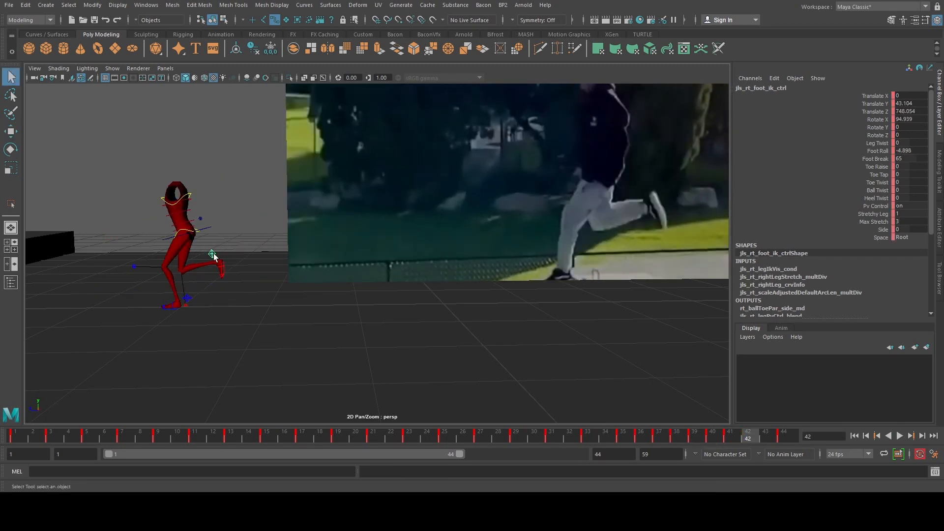
key(e)
drag(267, 219, 238, 185)
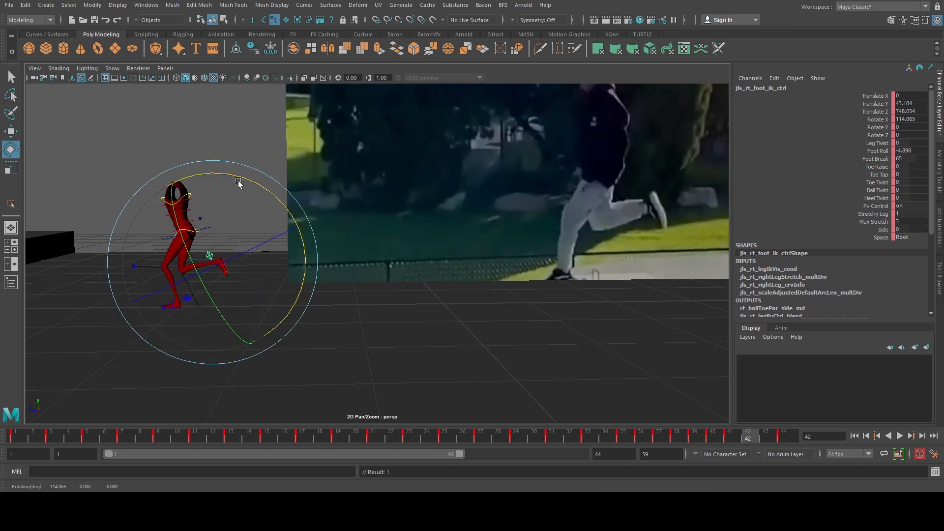
key(w)
drag(147, 198, 146, 196)
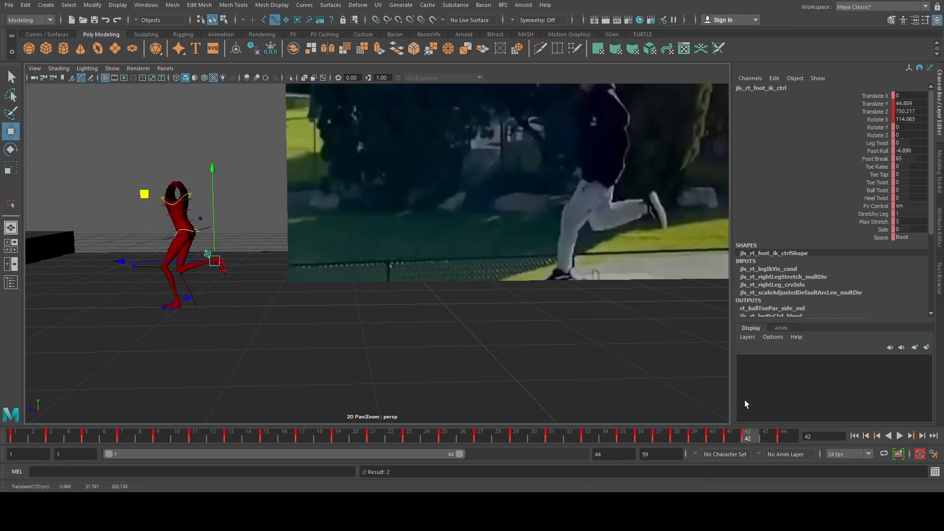
Step: At frame 44, rotate the right foot further back to about Rotate X 60.4
click(770, 438)
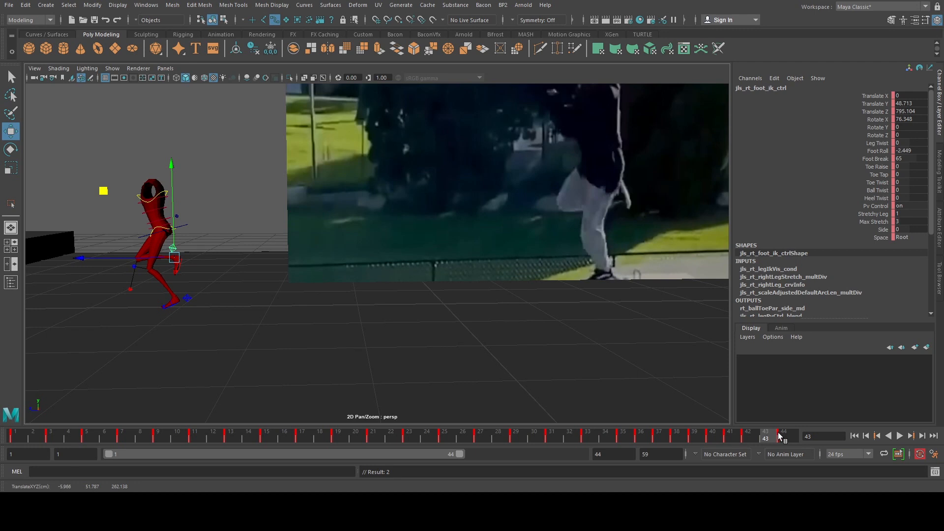
click(783, 436)
key(e)
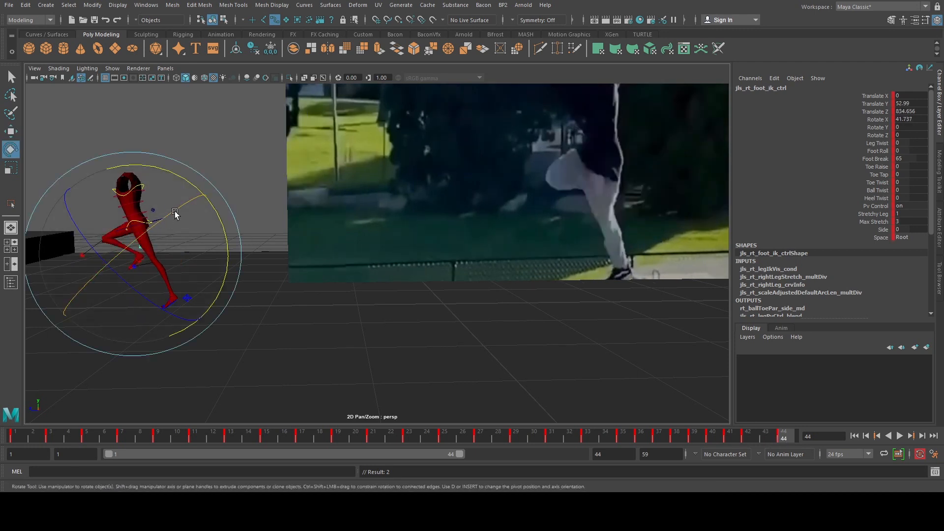
drag(214, 207, 187, 187)
Step: Turn off the textured display and play back the animation to review the run without the reference footage
scroll(441, 278, down, 2)
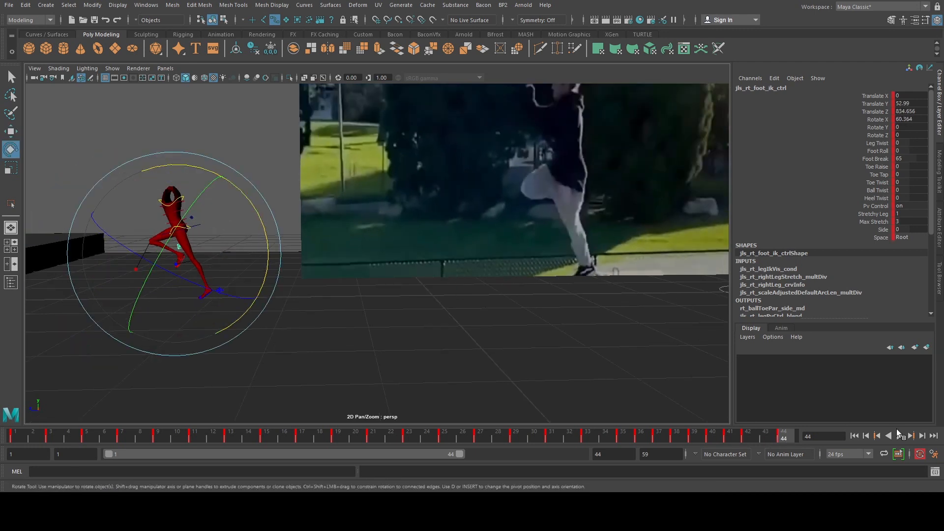
click(256, 134)
key(5)
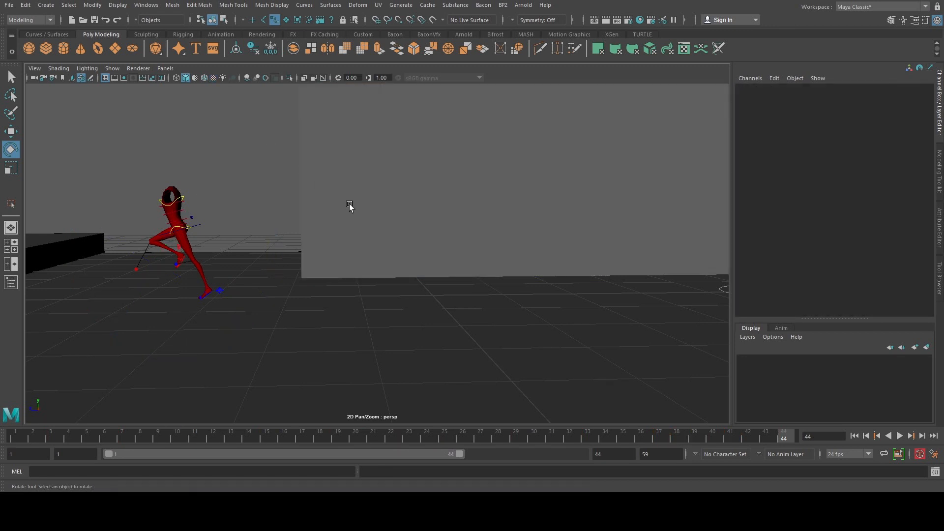
scroll(350, 204, down, 3)
alt+middle_drag(681, 338, 603, 348)
click(893, 435)
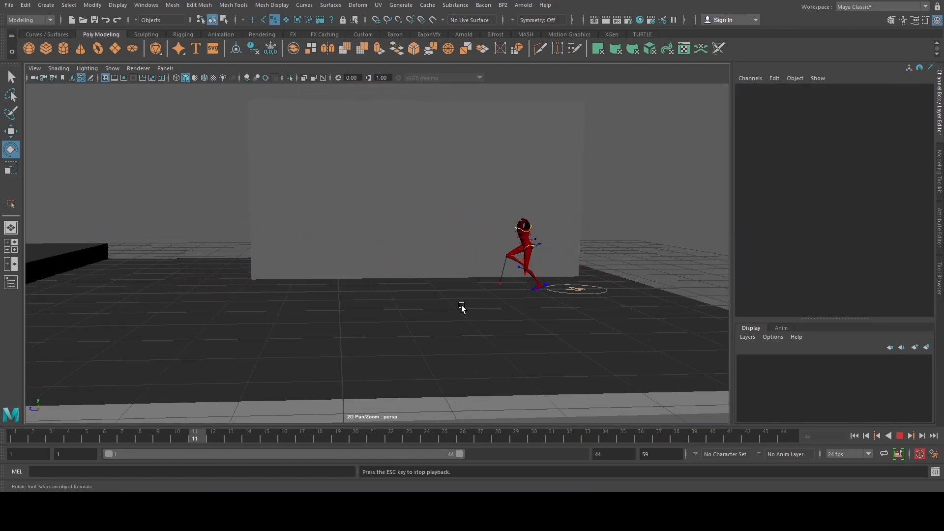
scroll(453, 303, up, 2)
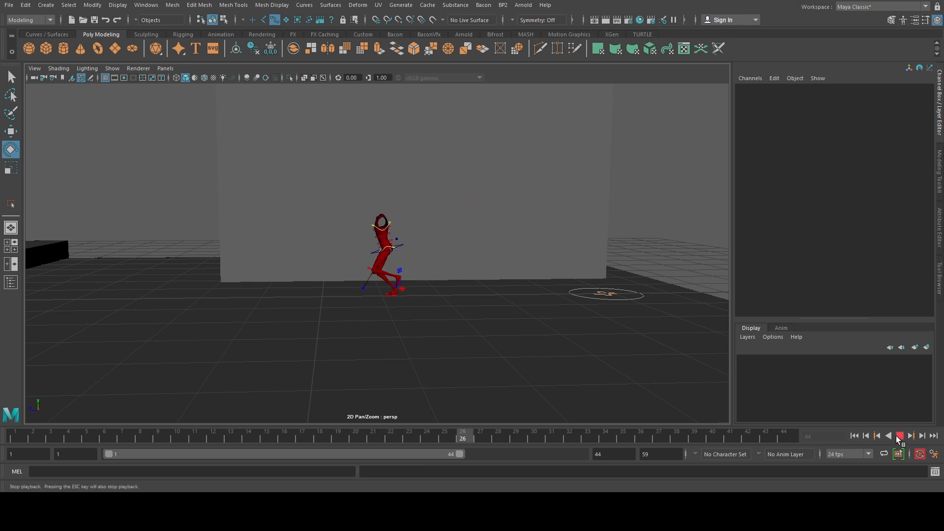
click(900, 436)
Step: Select the COG control, go to frame 44, and set the playback range to frames 31 to 59
key(q)
scroll(427, 283, up, 3)
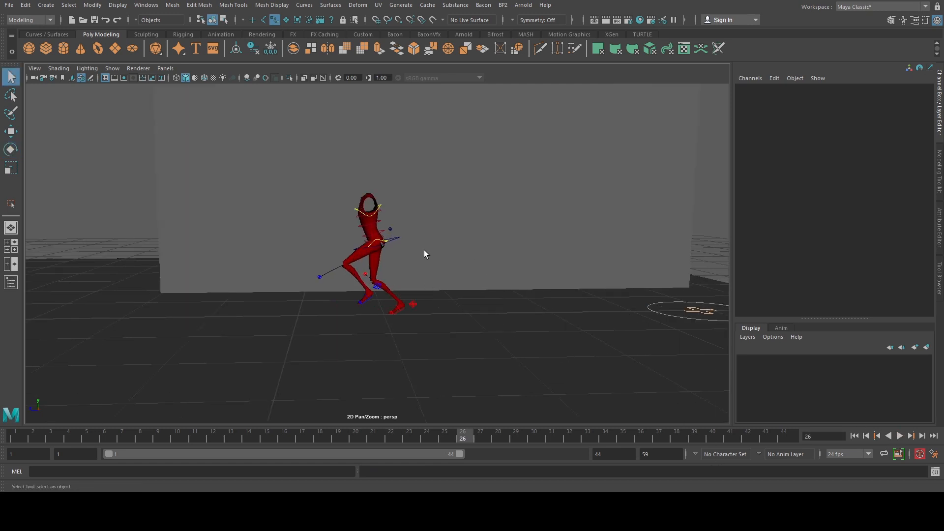
click(398, 236)
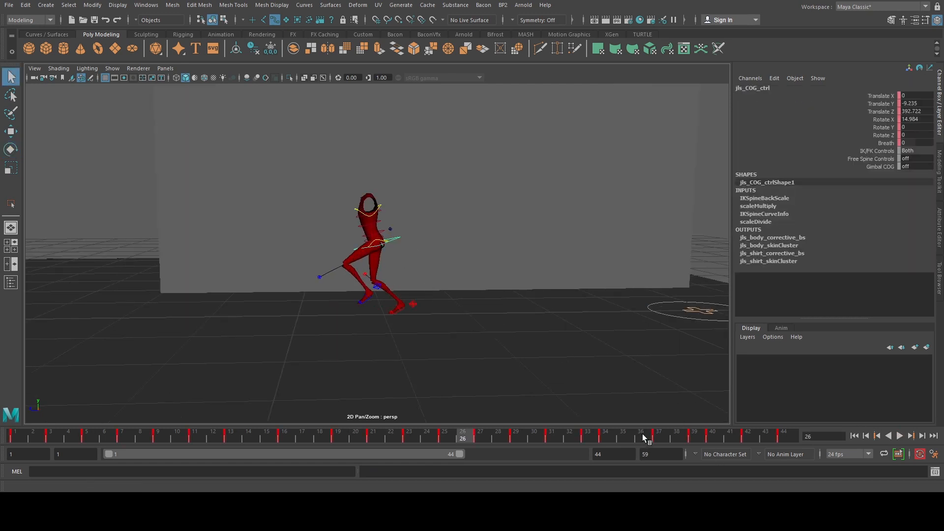
drag(644, 437, 774, 453)
drag(419, 452, 607, 466)
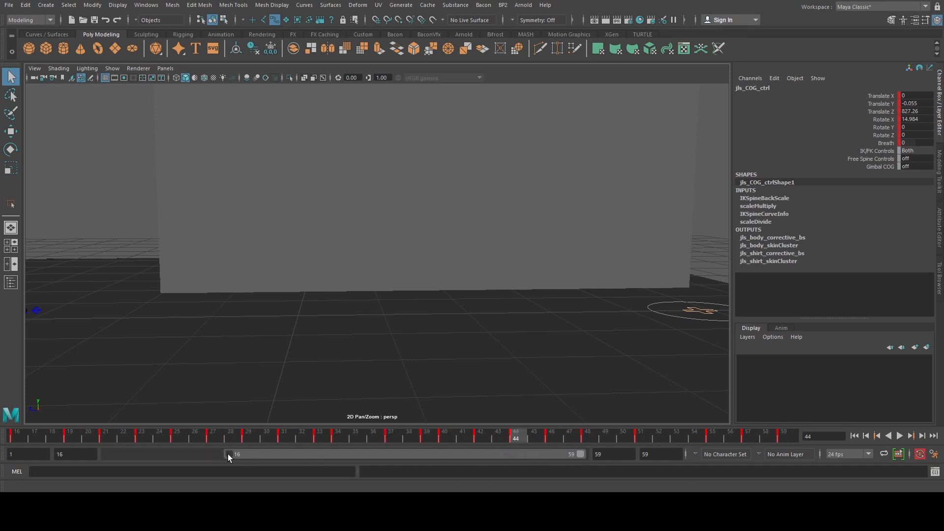
drag(228, 453, 352, 463)
Step: Show the reference footage again and move its plane along Z to about 536.9, behind the character
scroll(320, 381, down, 1)
key(6)
click(417, 219)
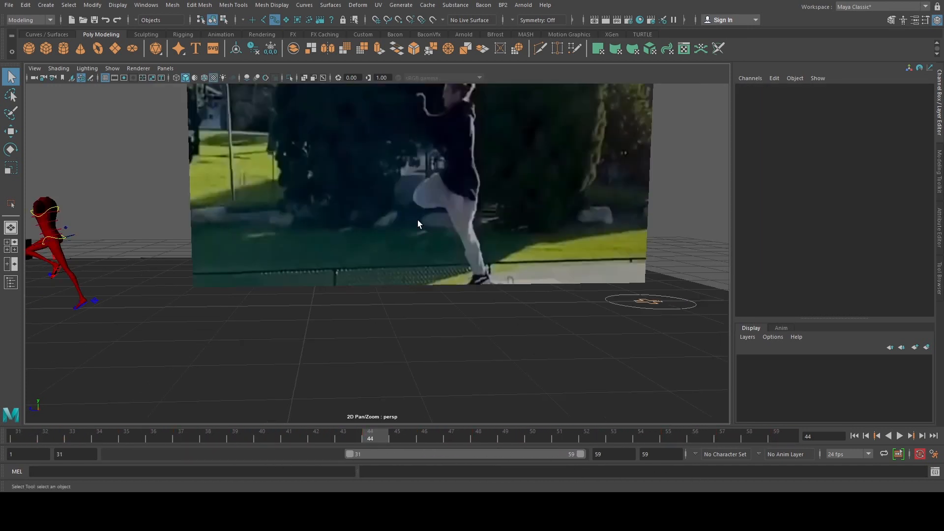
scroll(418, 220, down, 3)
alt+middle_drag(417, 220, 469, 231)
key(w)
click(507, 250)
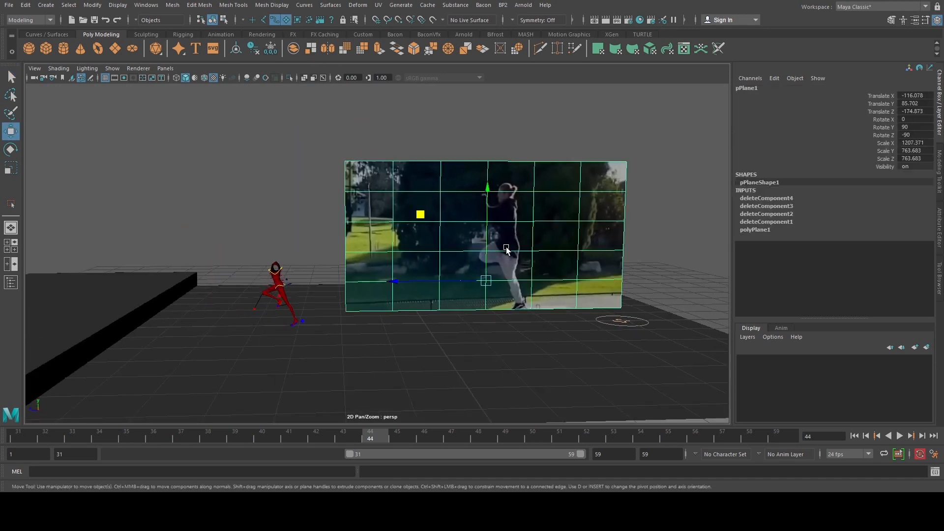
drag(423, 281, 156, 256)
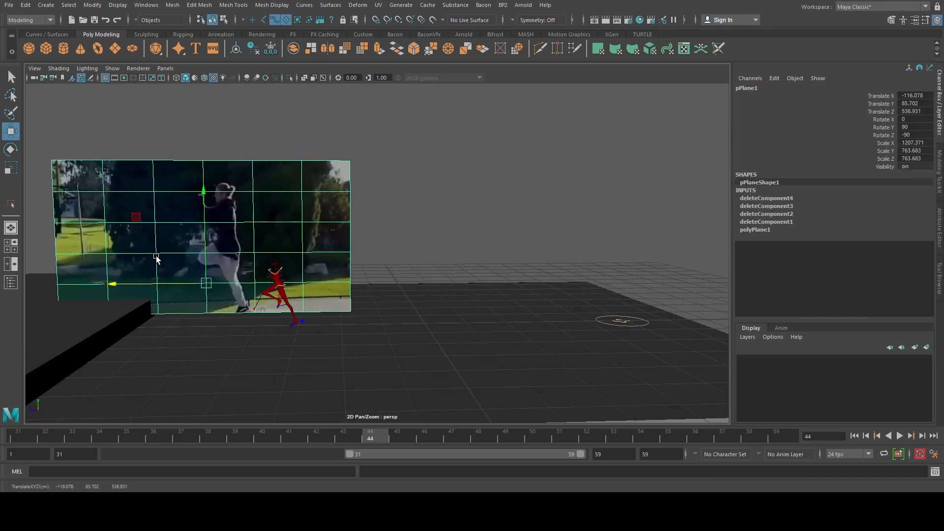
Step: At frame 51, move the right foot to about Translate Y 109.9 and Z 1073.8, and rotate its toes up to about Rotate X -34.4
alt+middle_drag(156, 256, 427, 231)
scroll(427, 231, up, 2)
scroll(629, 244, up, 3)
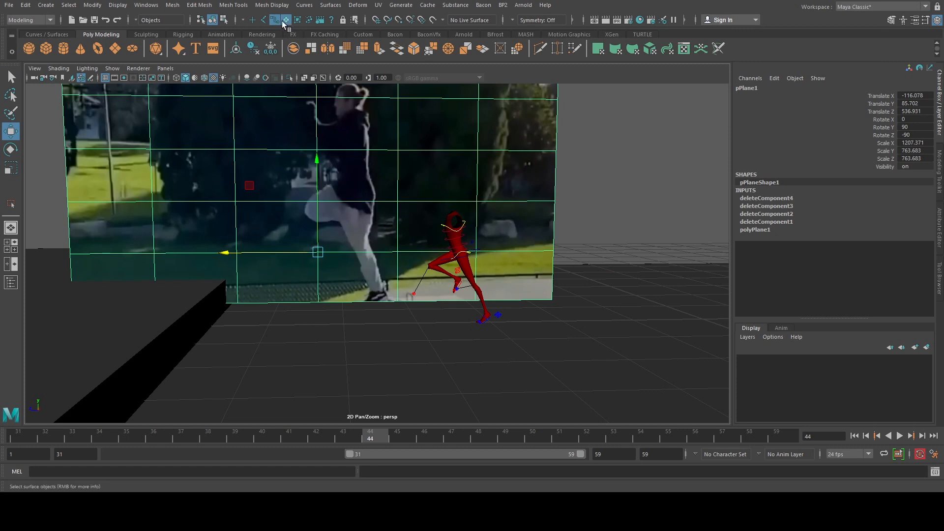
click(500, 320)
click(498, 316)
scroll(497, 344, down, 1)
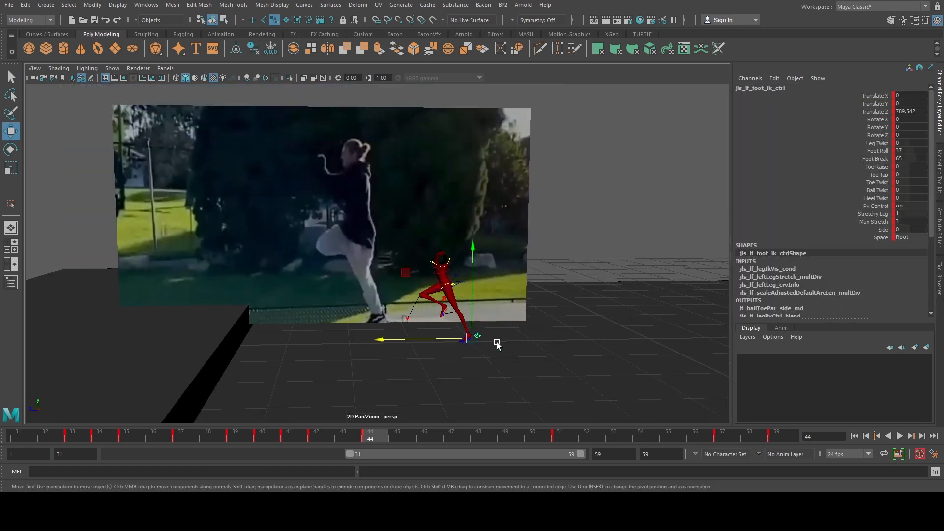
click(549, 436)
scroll(514, 353, up, 2)
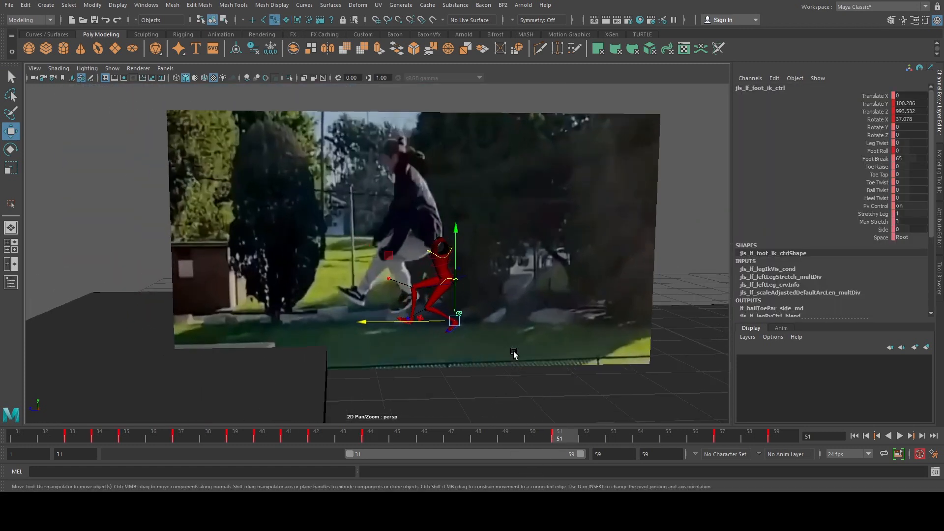
scroll(444, 334, up, 3)
click(441, 345)
drag(359, 281, 332, 271)
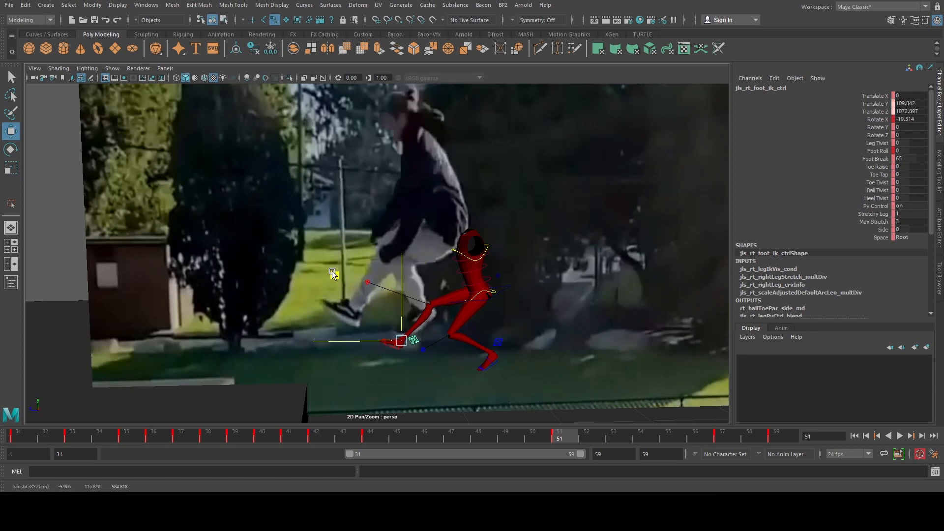
key(e)
drag(426, 259, 549, 343)
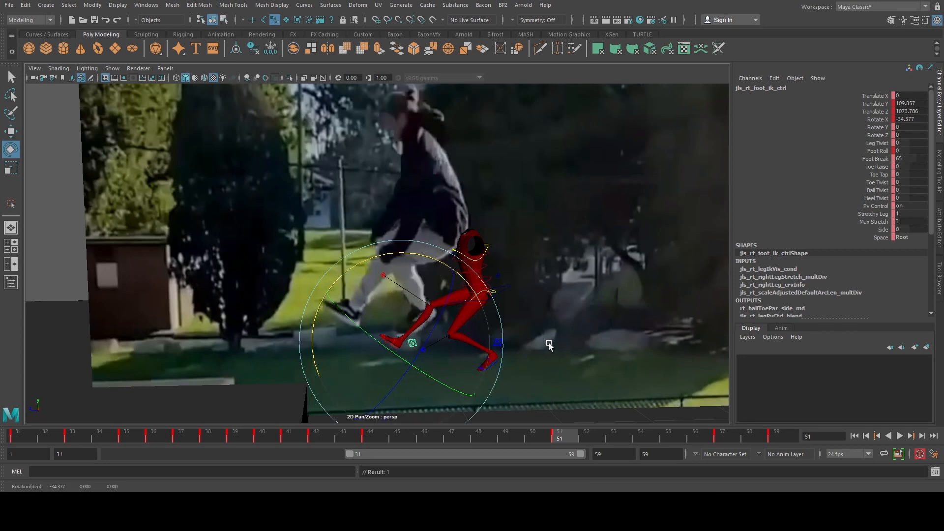
Step: At frame 46, move the right foot to about Translate Y 72.2 and Z 909, and rotate its toes up slightly
scroll(548, 343, down, 2)
click(411, 436)
scroll(429, 292, up, 3)
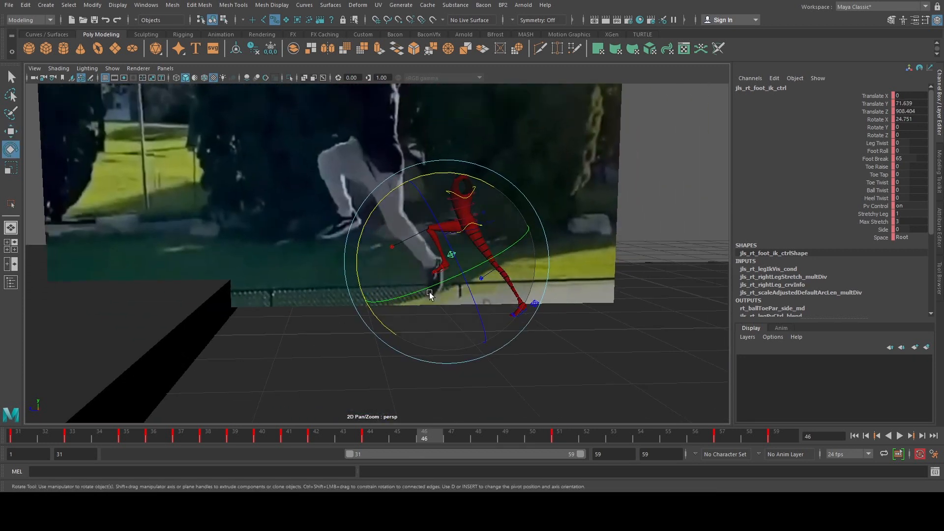
key(w)
drag(379, 197, 378, 196)
key(e)
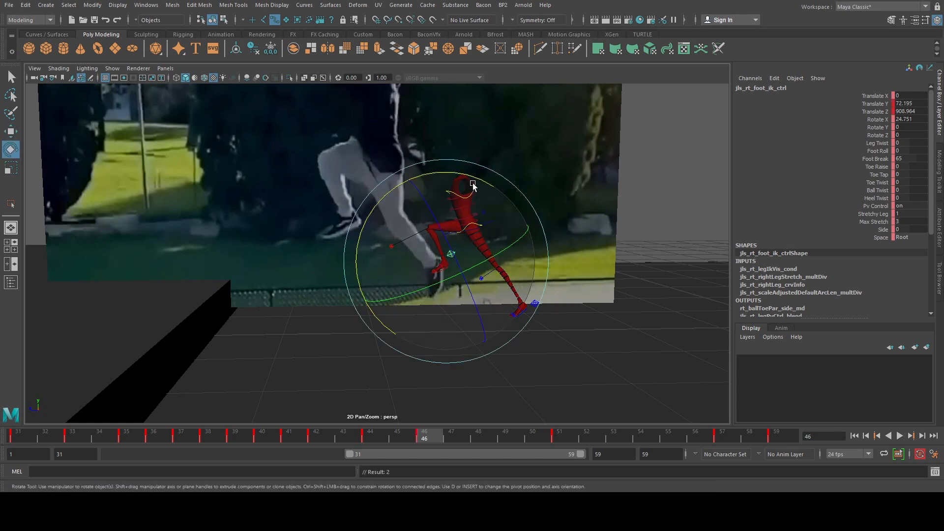
drag(470, 179, 478, 179)
Step: At frame 48, rotate the right foot's toes up to about Rotate X -22.8
click(487, 435)
alt+middle_drag(401, 324, 417, 340)
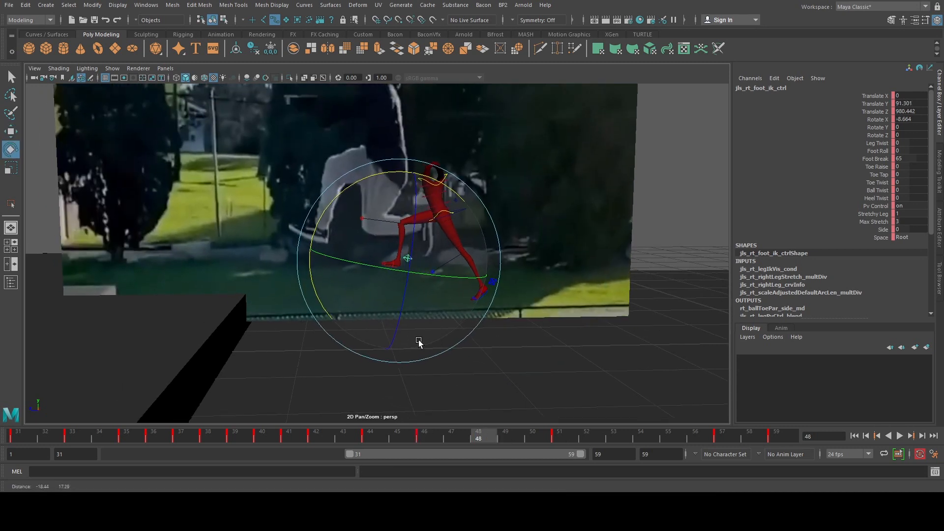
key(w)
key(e)
drag(438, 182, 457, 190)
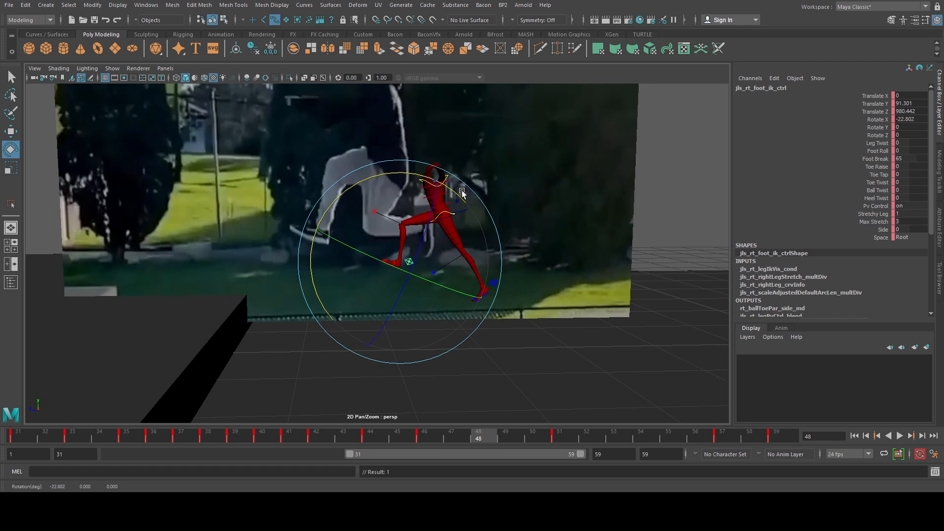
Step: Shift the right foot slightly at frame 48, and move it to about Translate Y 96.2 and Z 1105.9 at frame 53
key(w)
mouse_move(337, 195)
mouse_down()
mouse_move(326, 188)
mouse_move(333, 188)
mouse_up()
drag(506, 439, 556, 444)
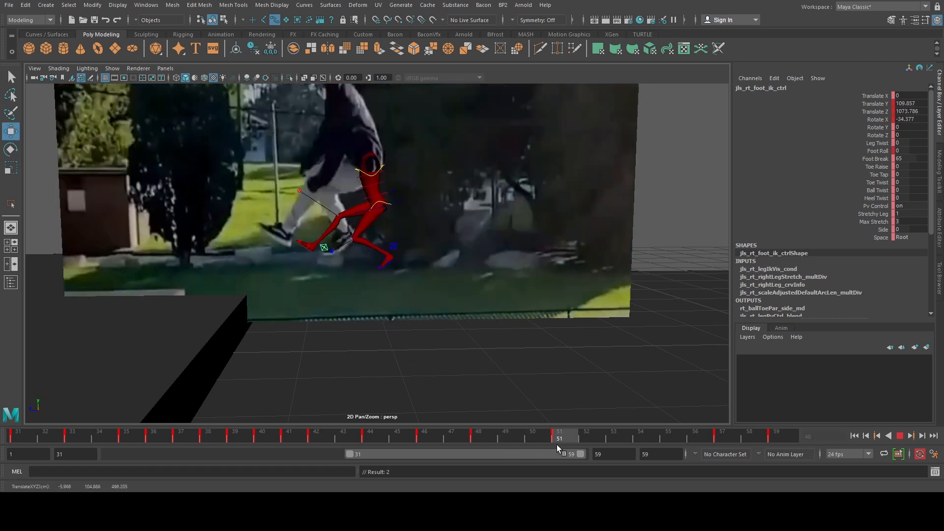
drag(247, 179, 217, 194)
click(621, 436)
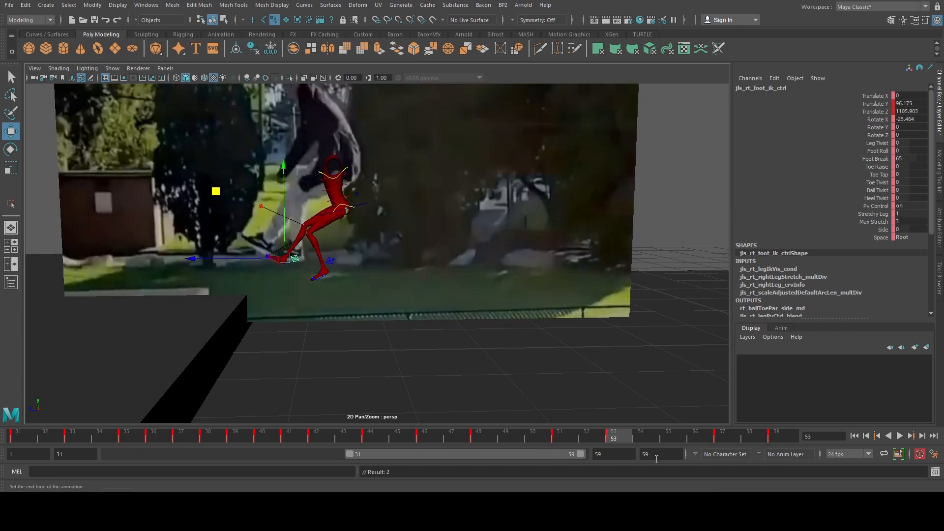
Step: At frame 56, move the right foot to about Translate Y 57.2 and Z 1149, lifting it off the platform edge
click(688, 436)
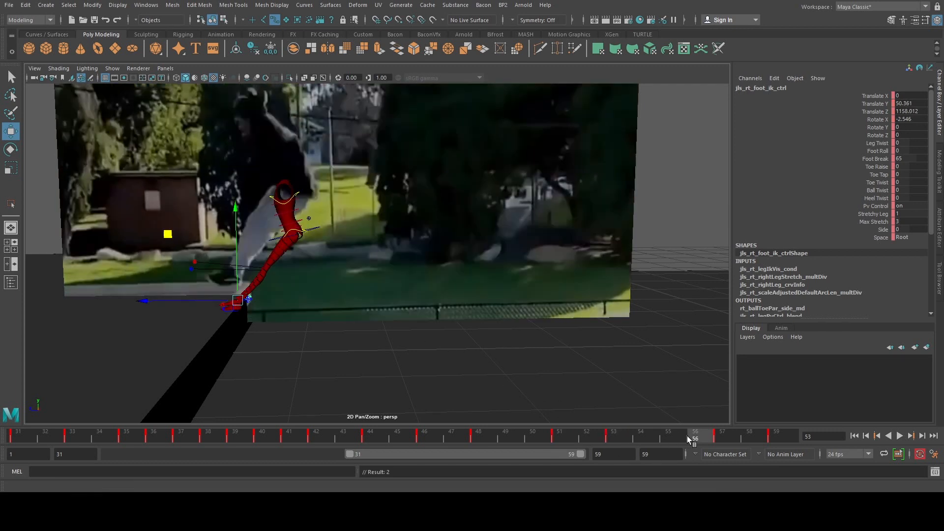
alt+middle_drag(432, 330, 501, 321)
alt+middle_drag(362, 290, 405, 291)
scroll(393, 289, up, 2)
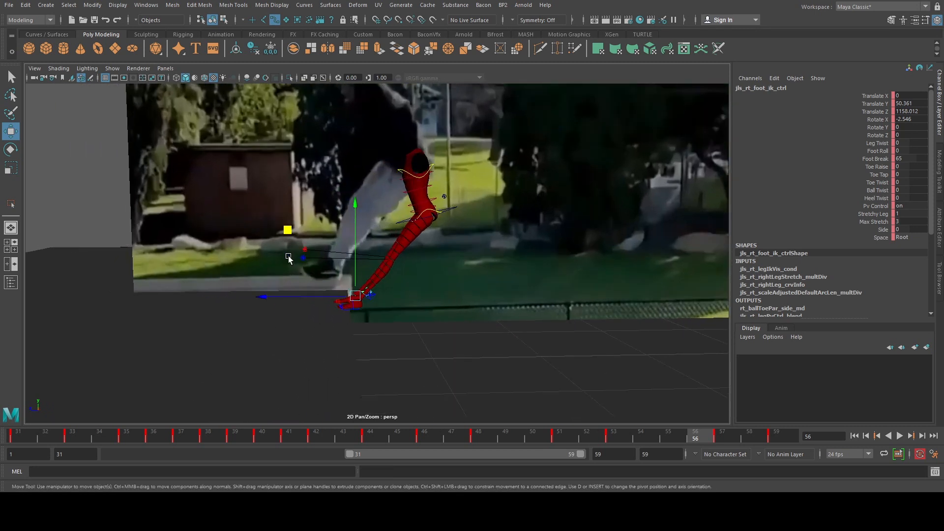
drag(289, 257, 298, 222)
key(ctrl+z)
click(668, 436)
click(697, 436)
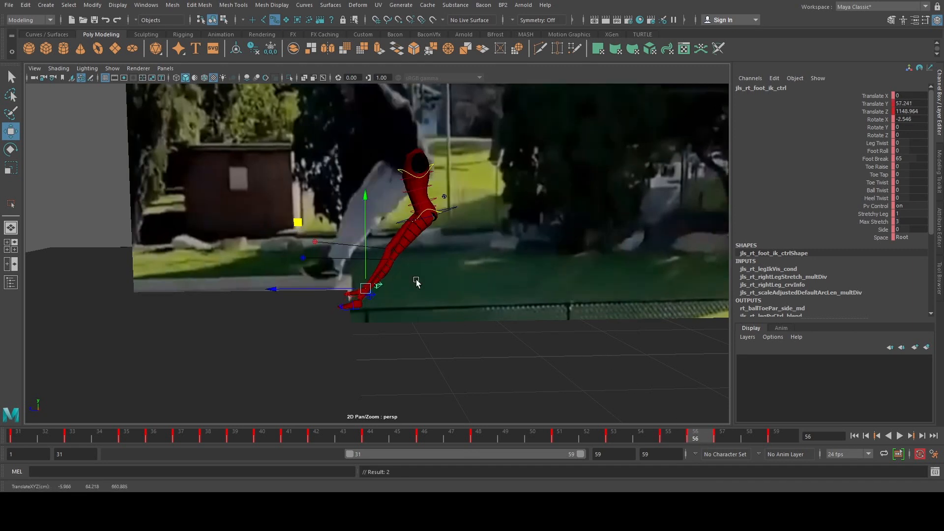
drag(724, 433, 678, 439)
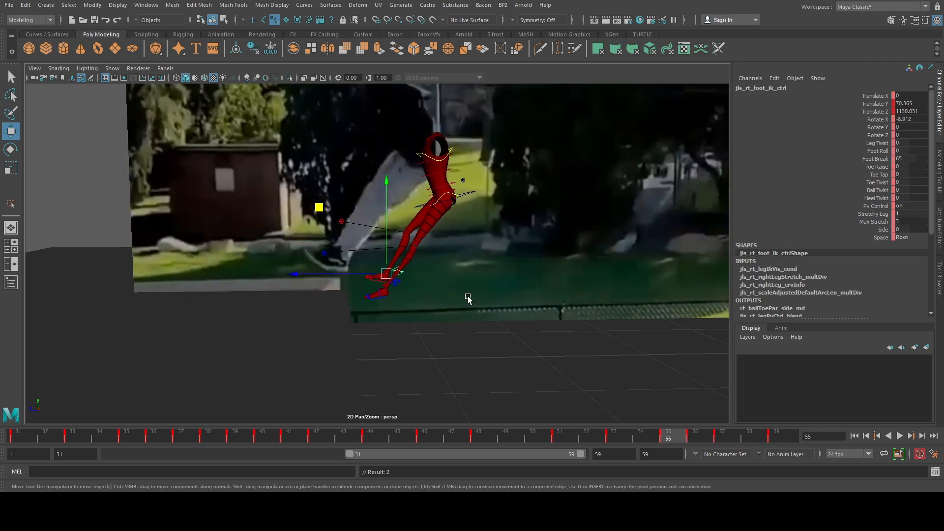
Step: Select the left foot control and set its Foot Roll to 0 at frame 46
key(q)
click(397, 284)
click(417, 435)
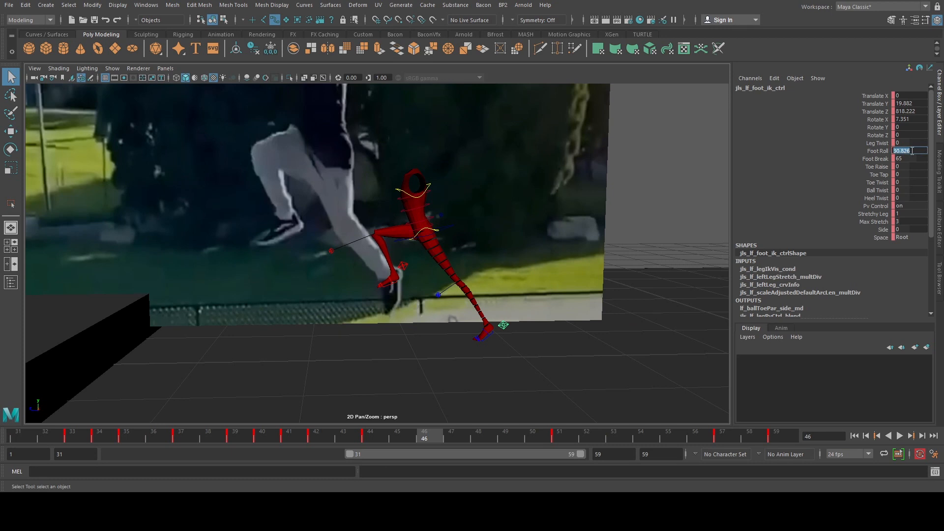
text(0)
key(Return)
Step: At frame 46, rotate the left foot to about Rotate X 61.9 and move it to about Translate Y 42.5 and Z 830.1
key(e)
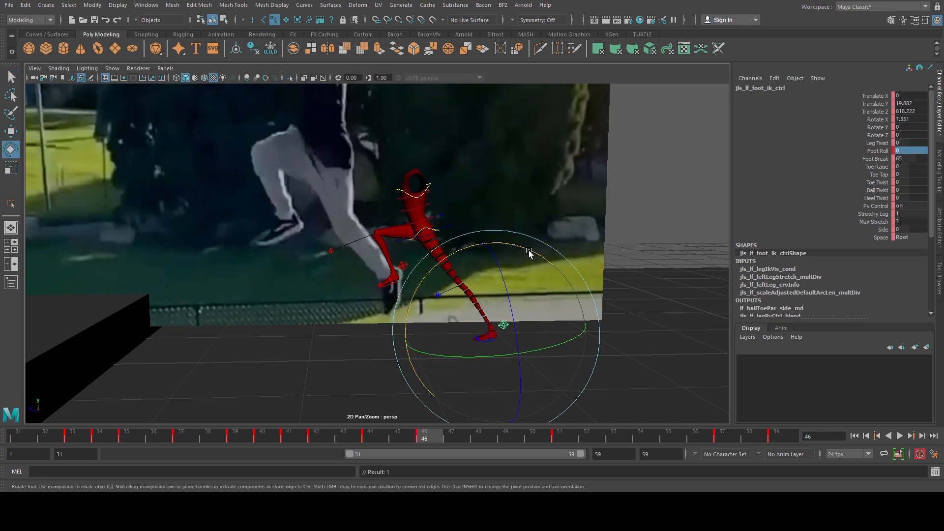
drag(529, 253, 460, 273)
key(w)
middle_drag(426, 268, 416, 243)
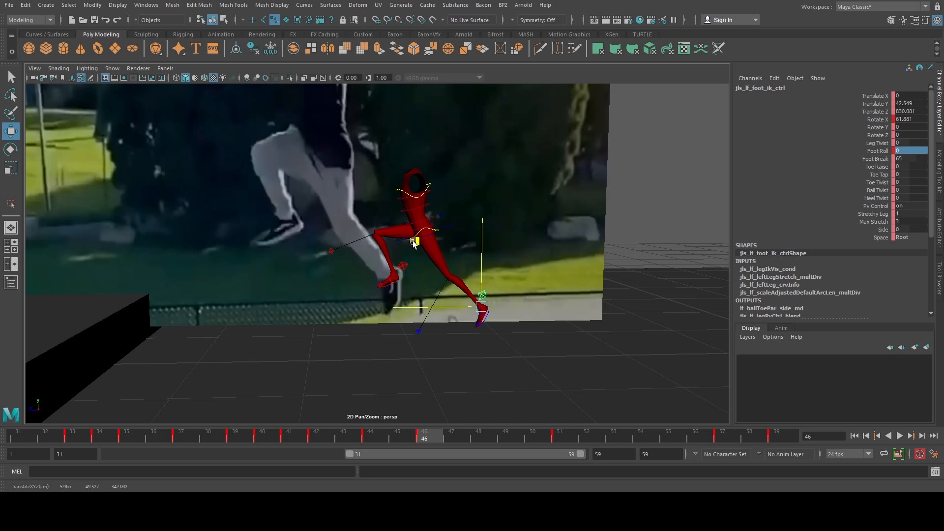
Step: At frame 48, raise the left foot to about Translate Y 100.3 and Z 901.5, and rotate it to about Rotate X 102.4
click(486, 437)
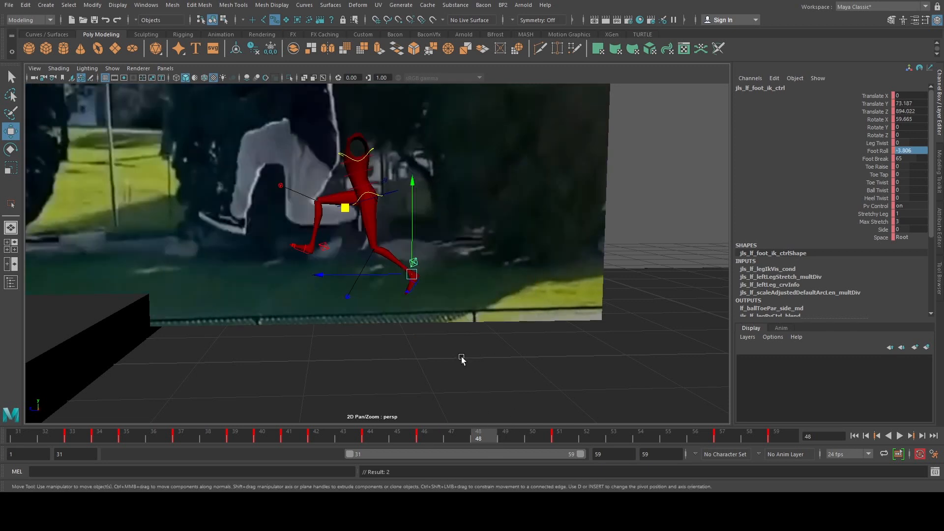
middle_drag(384, 254, 385, 230)
key(e)
drag(479, 216, 399, 203)
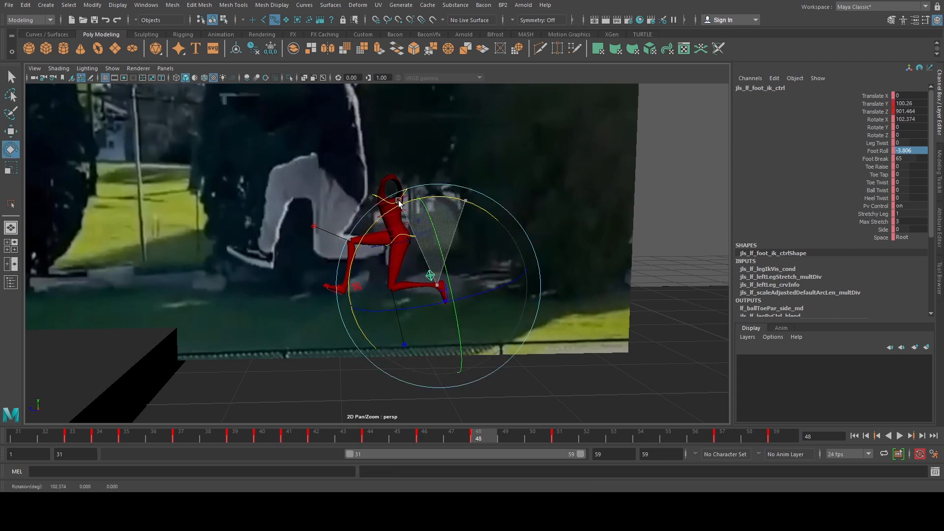
Step: At frame 51, move the left foot upward and forward to match the reference leg
drag(529, 435, 555, 439)
key(w)
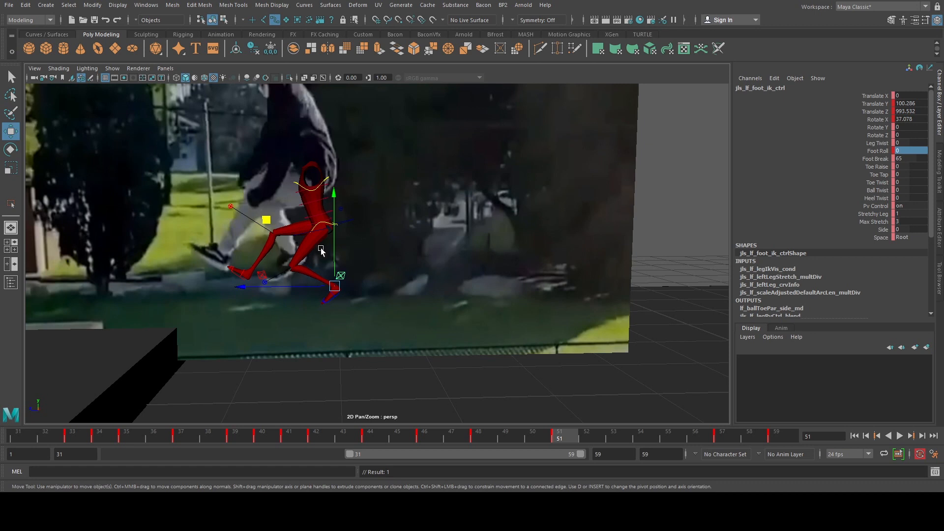
drag(272, 217, 244, 197)
Step: At frame 53, move the left foot to about Translate Y 98 and Z 1086.8, and rotate its toes up slightly
drag(527, 432, 613, 441)
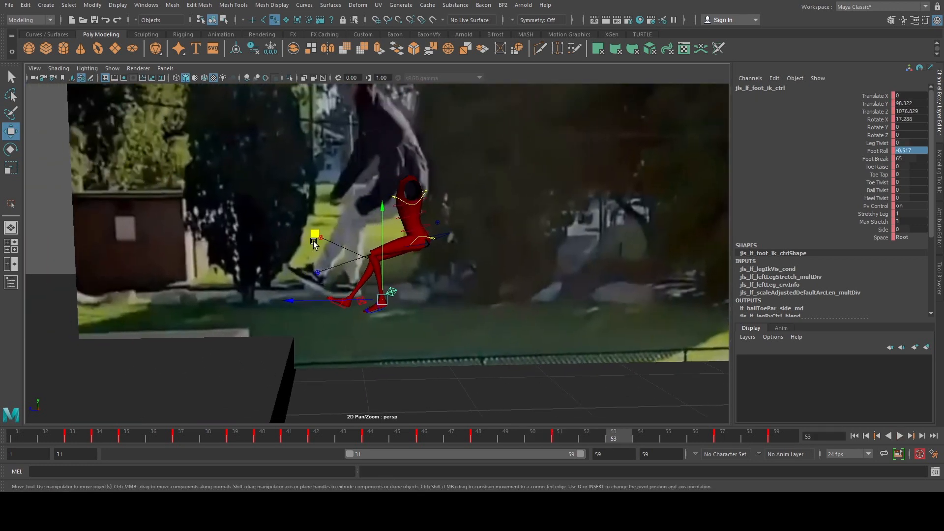
middle_drag(314, 243, 302, 237)
key(e)
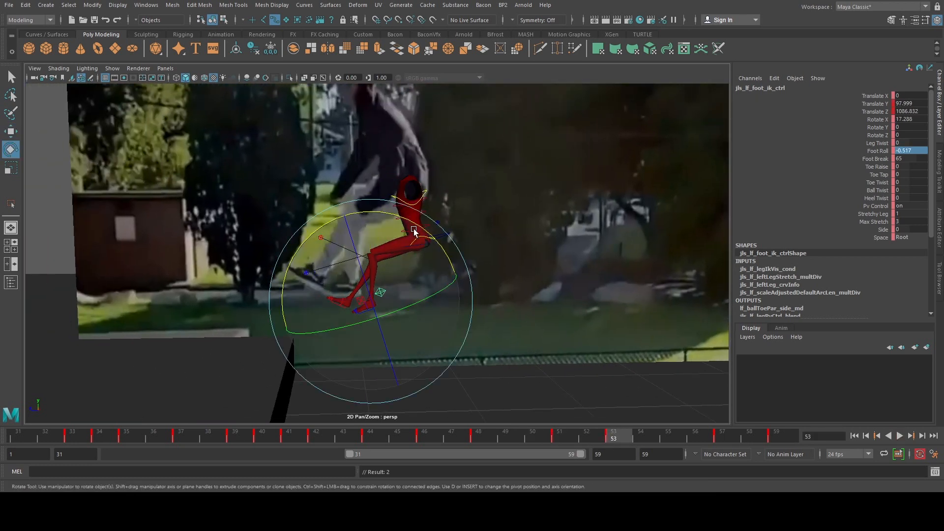
middle_drag(414, 231, 431, 243)
Step: At frame 55, rotate the left foot to about Rotate X -14.9 and move it to about Translate Y 69.8 and Z 1129.5
click(666, 442)
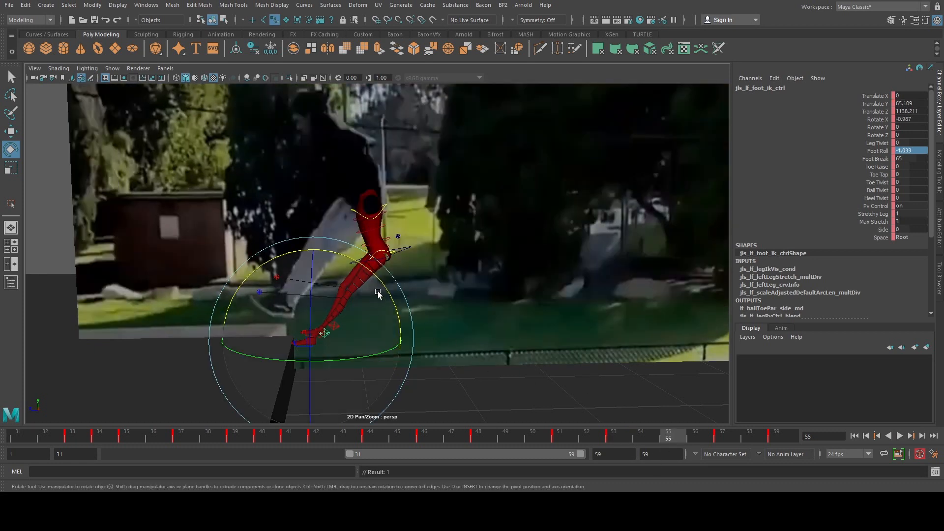
middle_drag(377, 286, 392, 295)
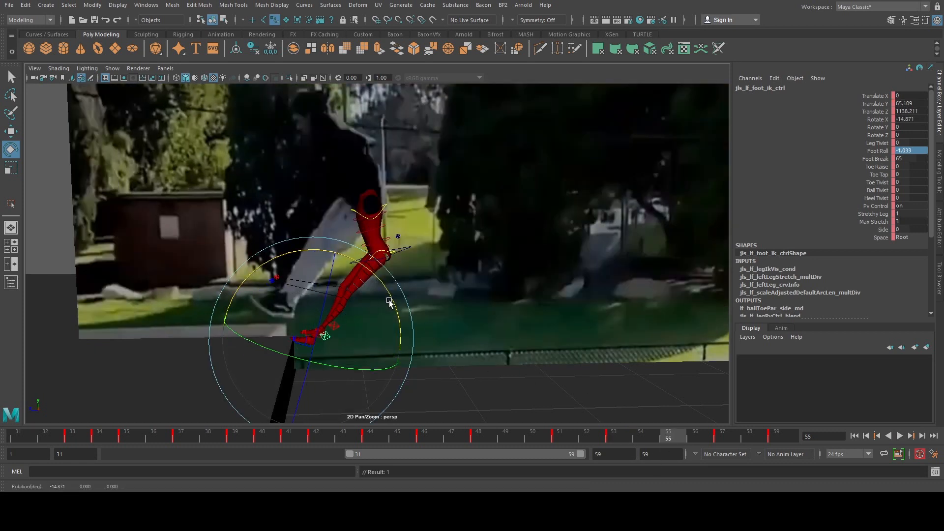
key(w)
middle_drag(246, 270, 253, 268)
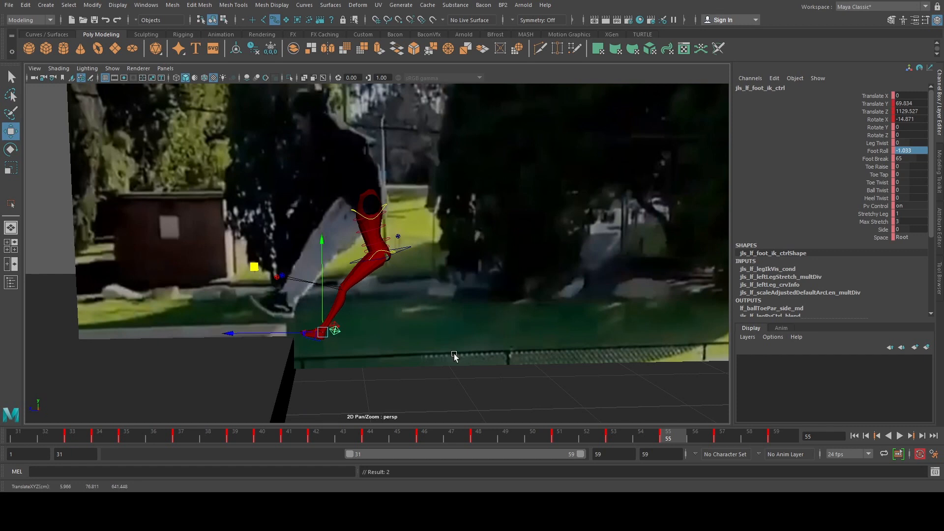
Step: Nudge the left foot back slightly at frame 54, and move it to about Translate Y 56.1 and Z 1147.5 at frame 56
click(649, 434)
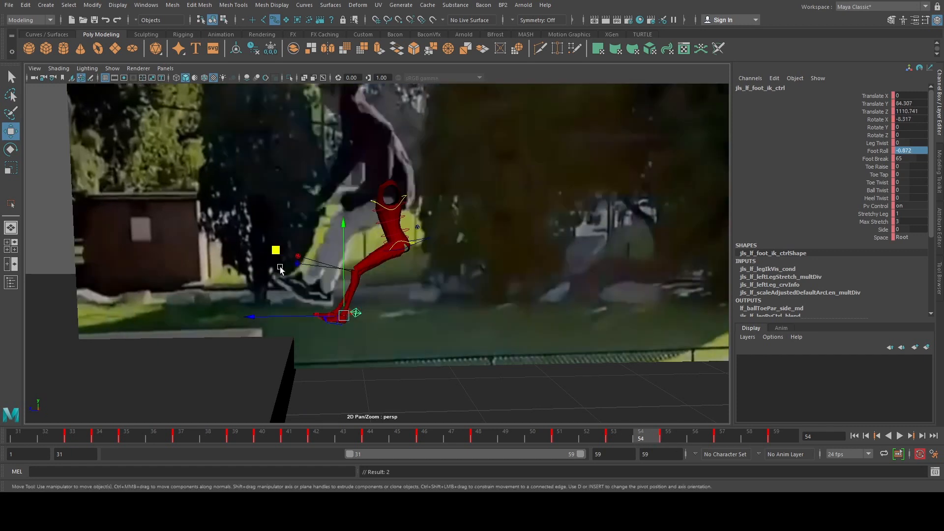
mouse_move(277, 266)
middle_down()
mouse_move(274, 257)
mouse_move(283, 266)
middle_up()
click(689, 435)
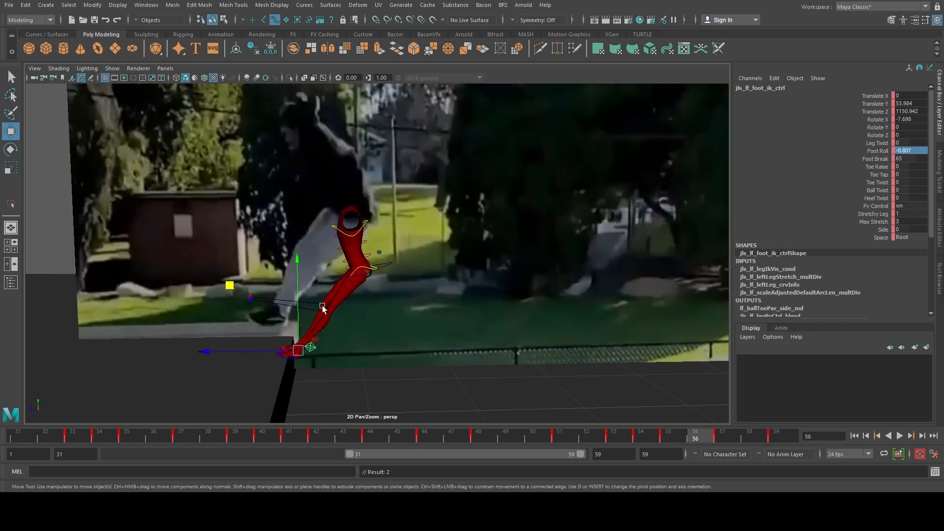
middle_drag(238, 289, 240, 283)
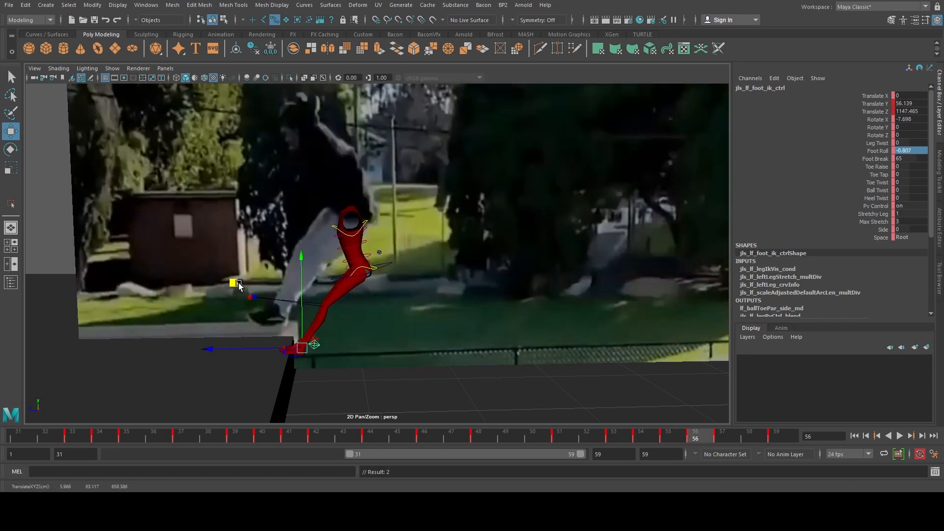
Step: Turn off the reference footage's texture display, extend the playback range to frames 1–59, and clear the selection
scroll(560, 320, down, 5)
key(q)
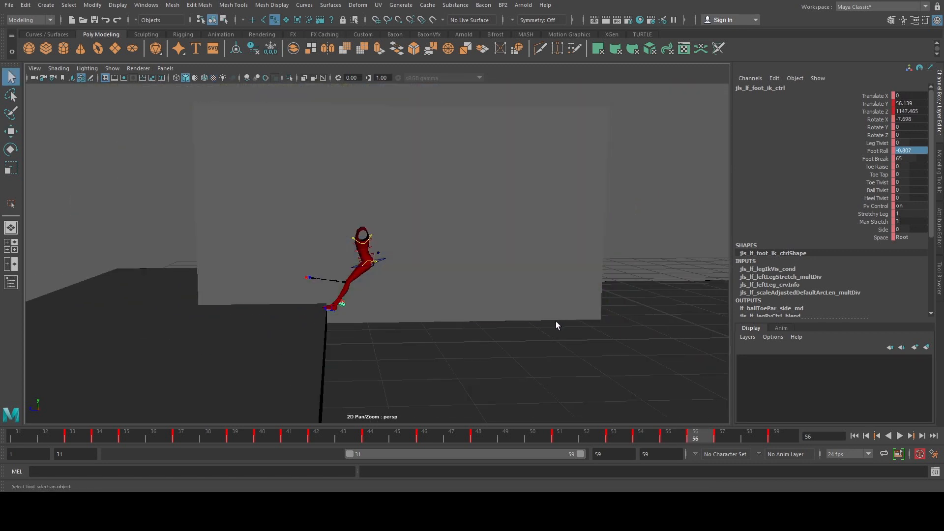
alt+middle_drag(599, 358, 536, 361)
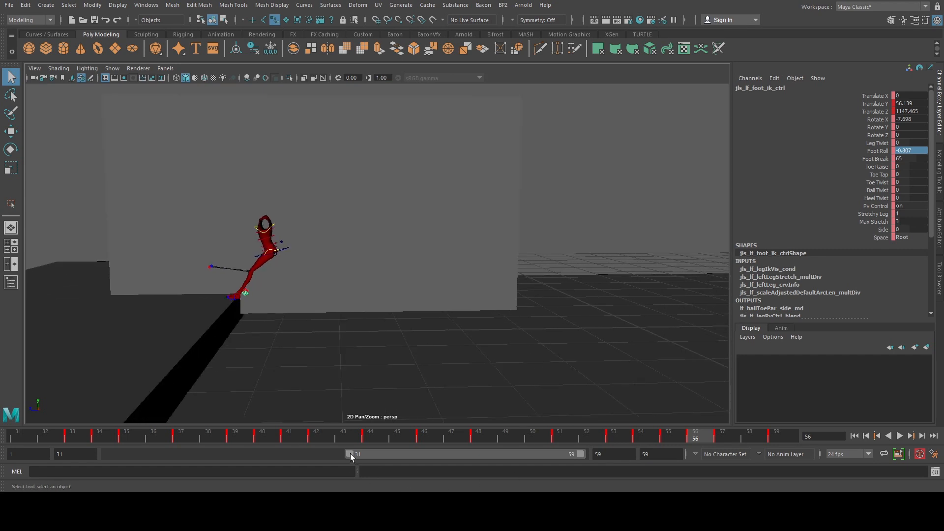
drag(350, 454, 105, 445)
alt+middle_drag(339, 369, 238, 367)
click(541, 226)
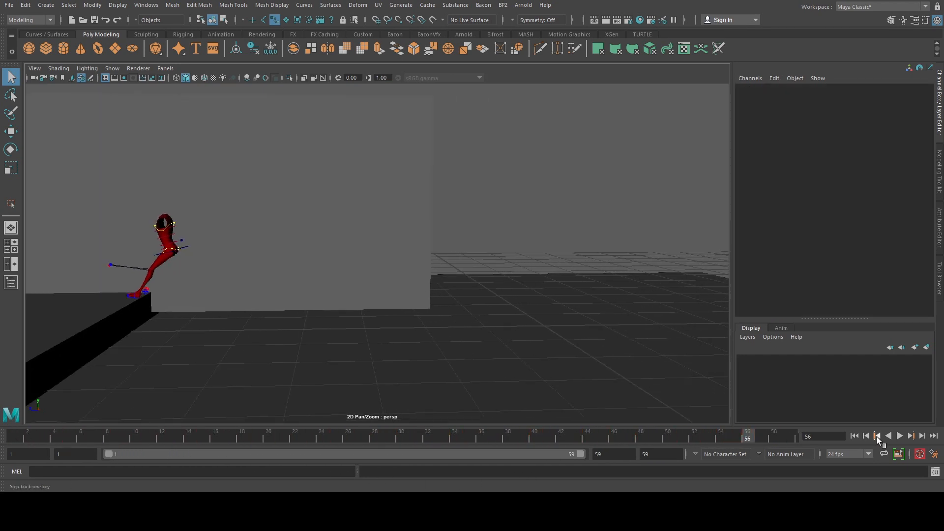
Step: Play the full run and jump animation to review the motion from start to end
click(899, 436)
scroll(552, 369, down, 2)
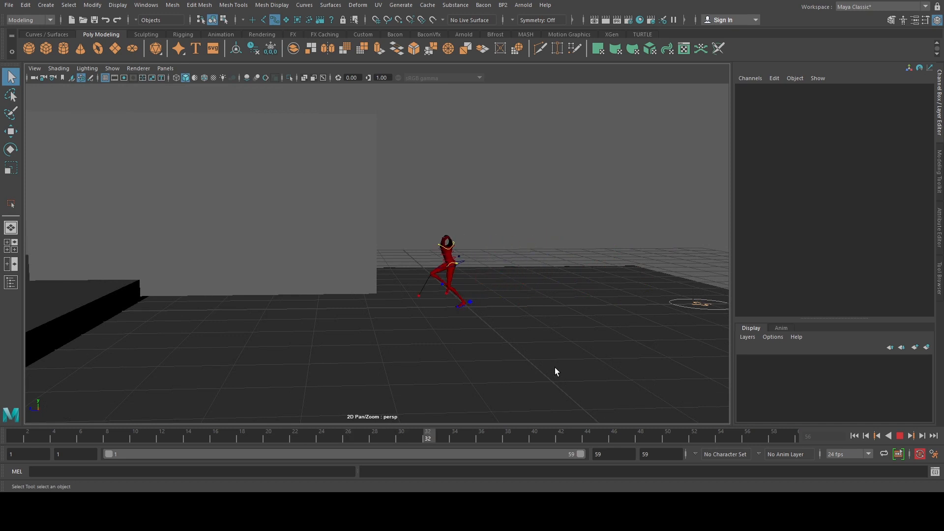
alt+middle_drag(562, 367, 539, 361)
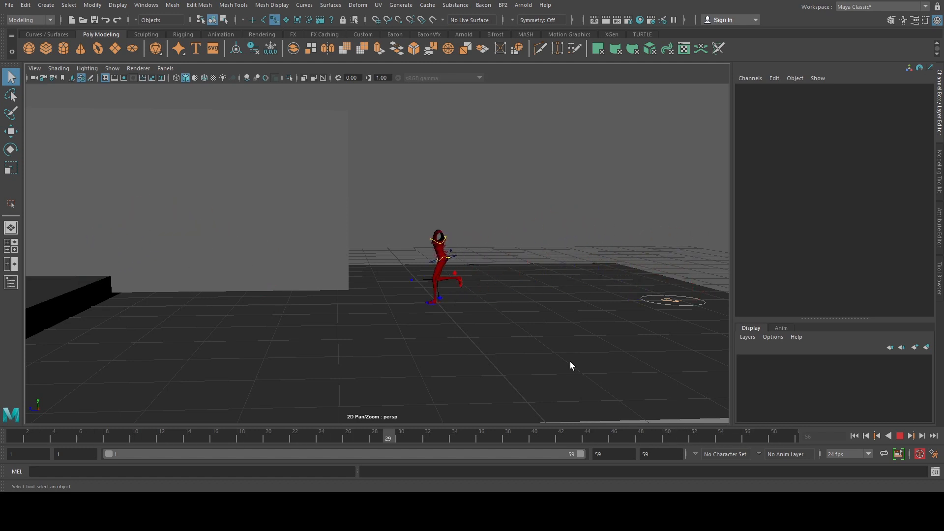
click(901, 436)
Step: Key the root control at frame 44 and move it forward along Z to about Translate Z -408.3
drag(706, 316, 706, 320)
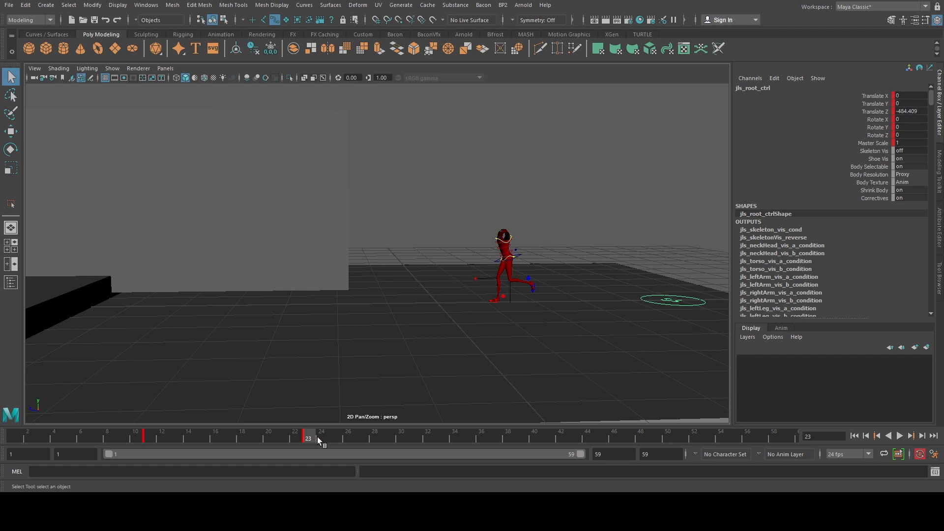
mouse_move(317, 437)
mouse_down()
mouse_move(429, 459)
mouse_move(232, 430)
mouse_move(305, 440)
mouse_up()
key(w)
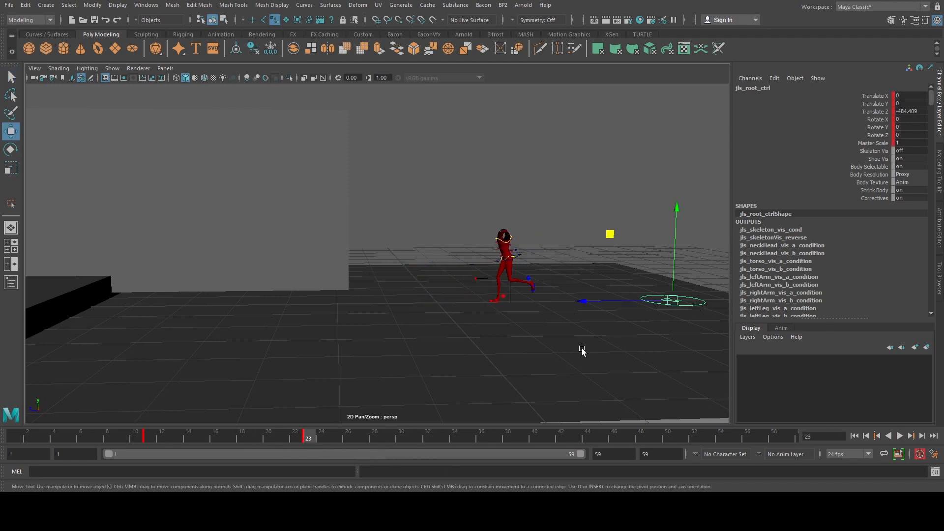
key(alt+v)
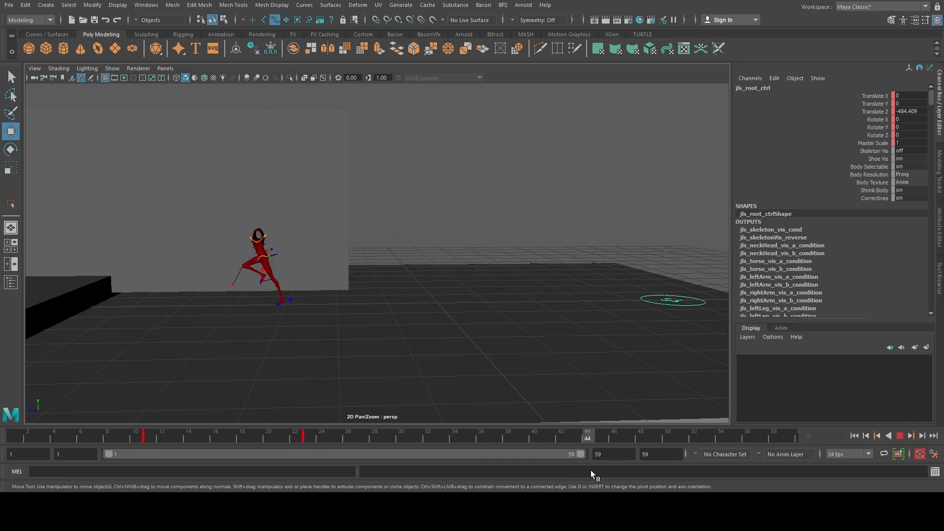
key(alt+v)
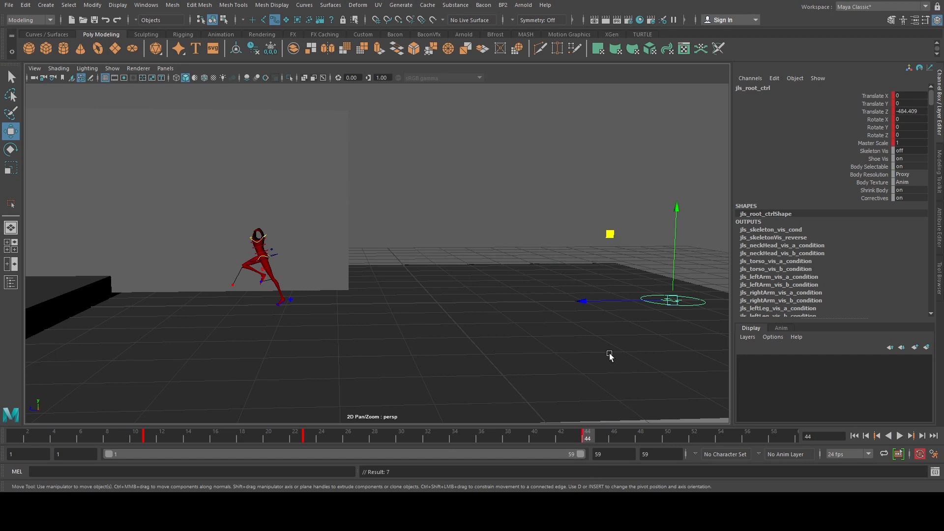
drag(593, 308, 556, 312)
Step: Play the animation to check the root control's forward shift, and return to frame 44
click(899, 436)
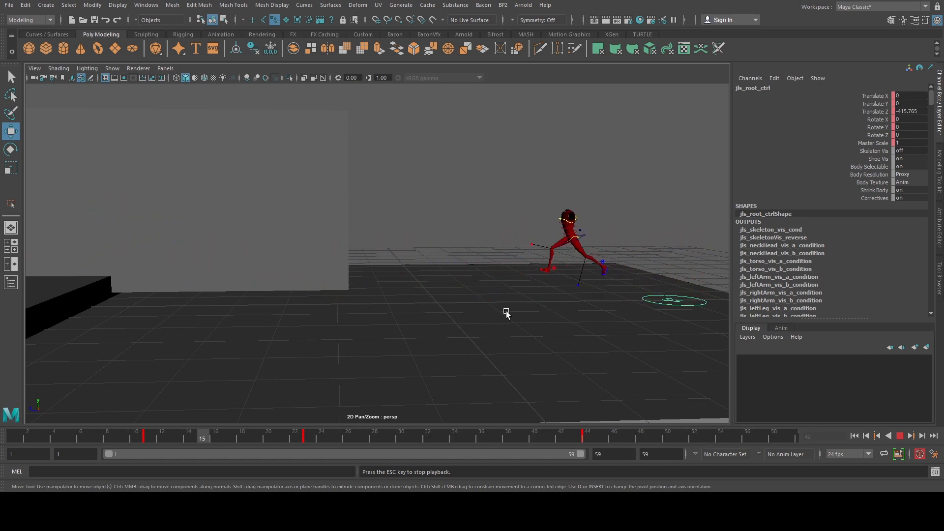
click(899, 435)
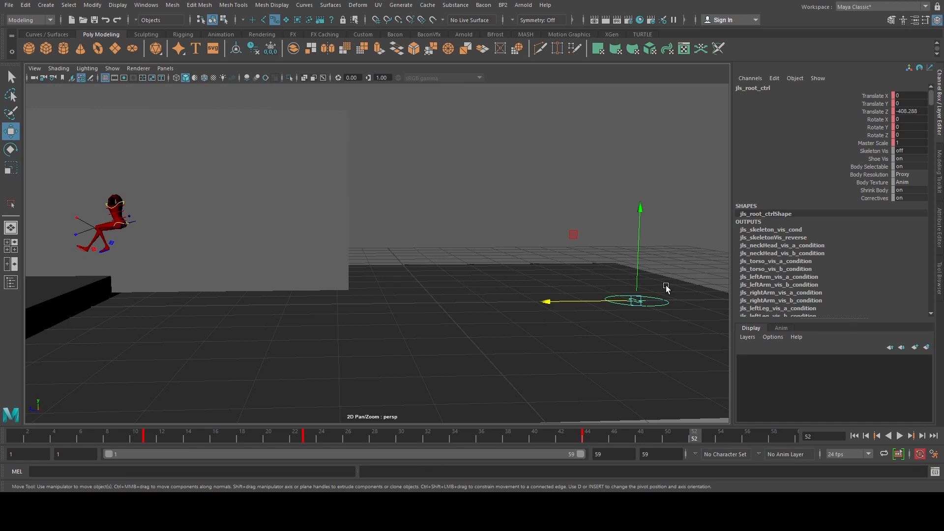
drag(537, 436, 587, 436)
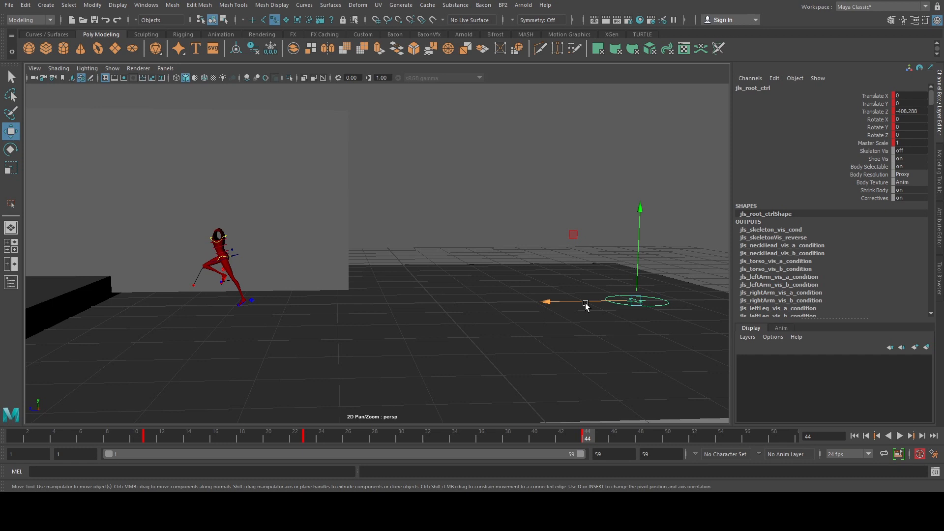
Step: Examine the COG control's Translate Z curve in the Graph Editor while scrubbing the animation through to frame 59
click(235, 255)
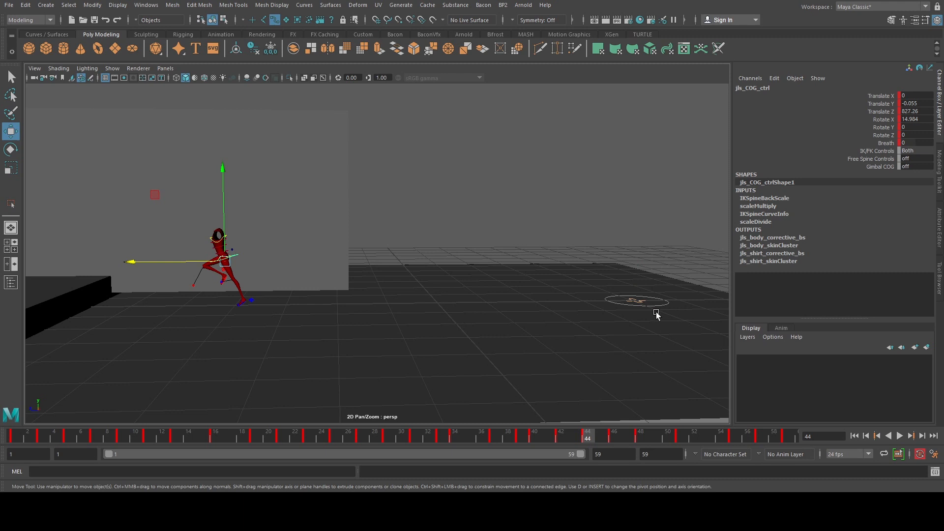
key(space)
key(space)
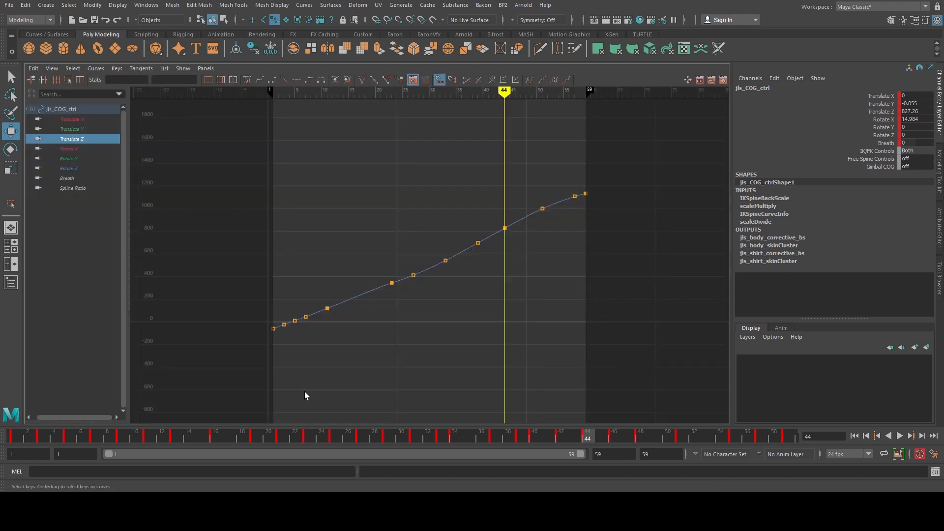
key(a)
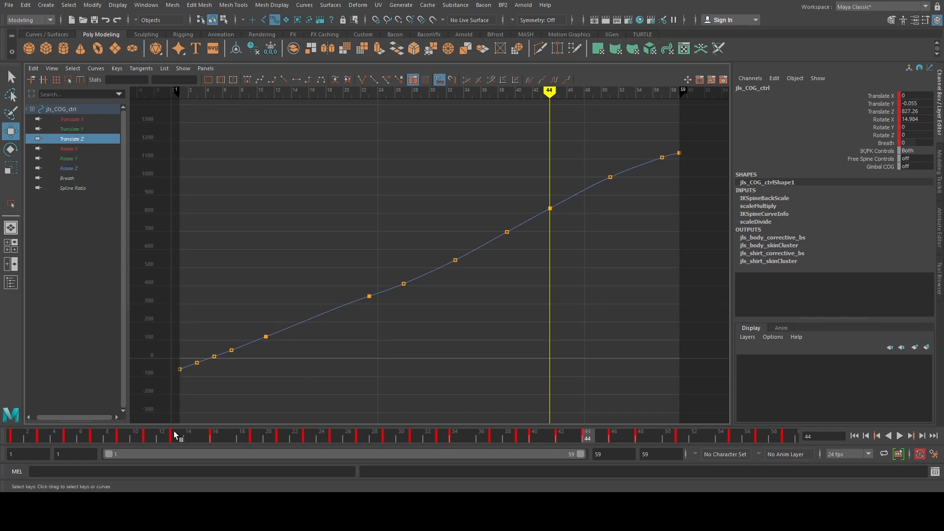
drag(176, 435, 795, 434)
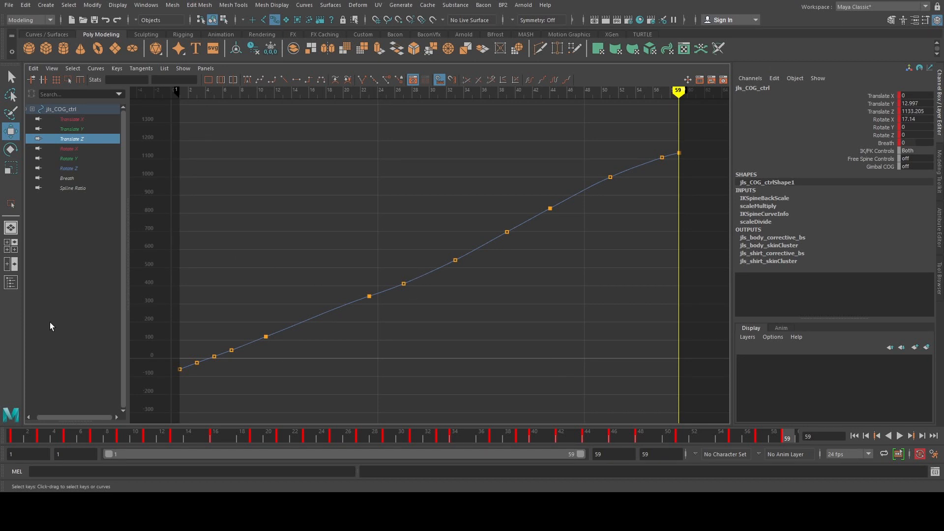
click(8, 231)
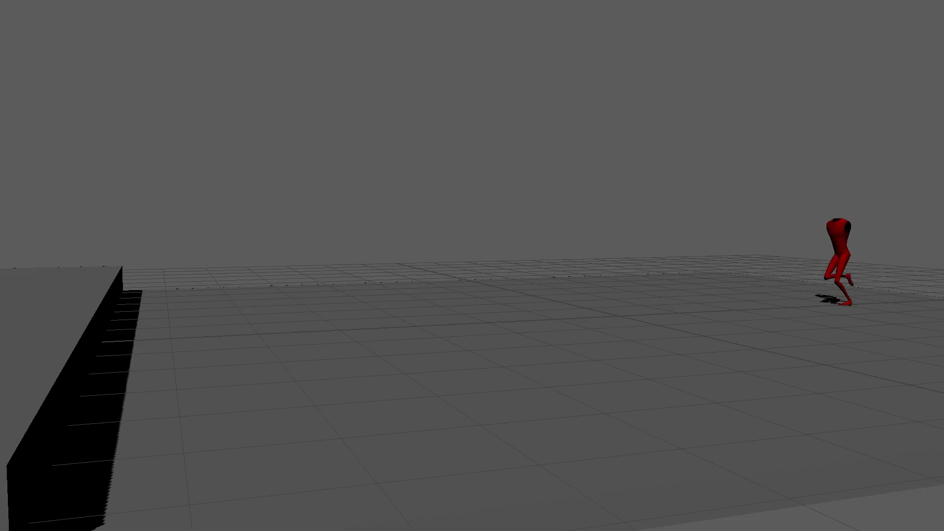